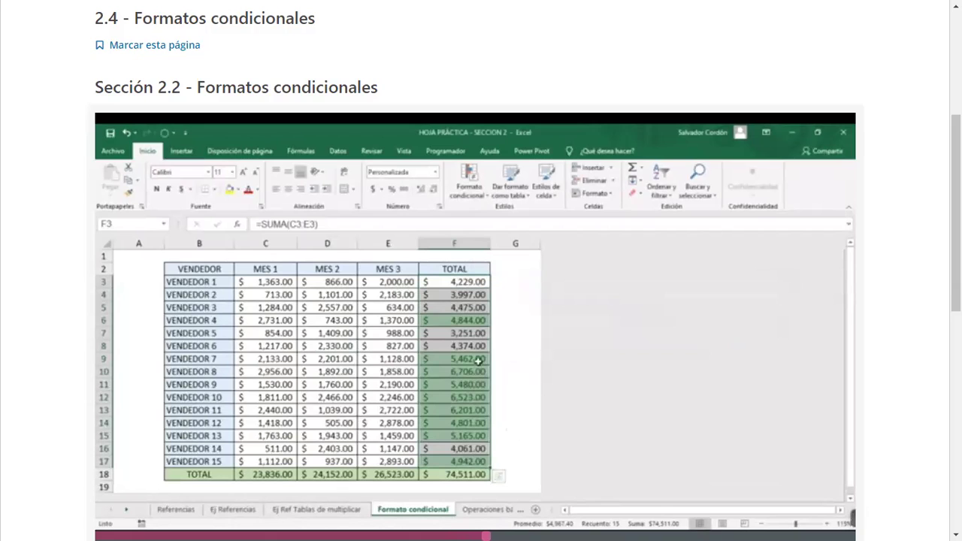
Watch the Sección 2.2 Formatos condicionales video until its end screen of suggested videos appears.
{"action": "mouse_move", "coordinate": [849, 519]}
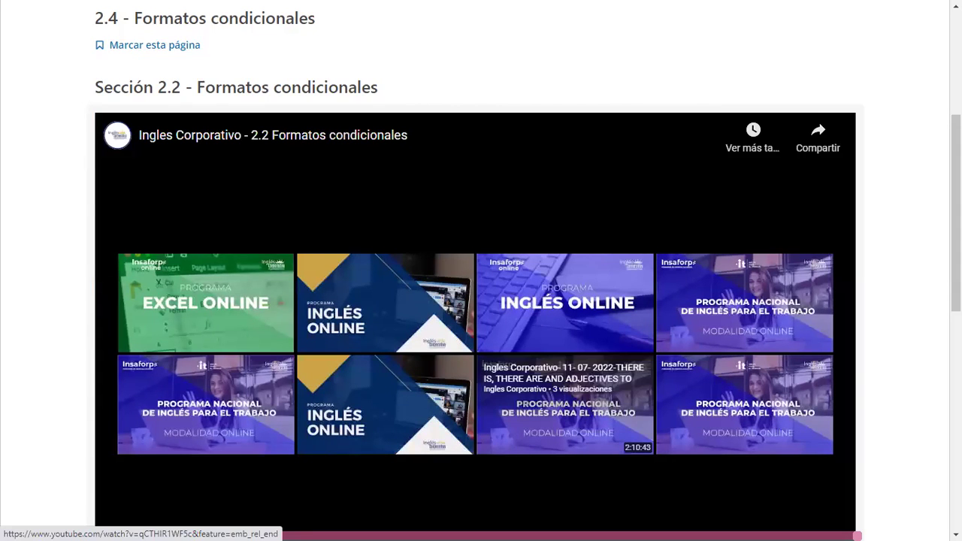
{"action": "scroll", "coordinate": [564, 406], "scroll_direction": "down", "scroll_amount": 2}
Scroll down the Open edX course page past the finished video.
{"action": "scroll", "coordinate": [183, 396], "scroll_direction": "down", "scroll_amount": 2}
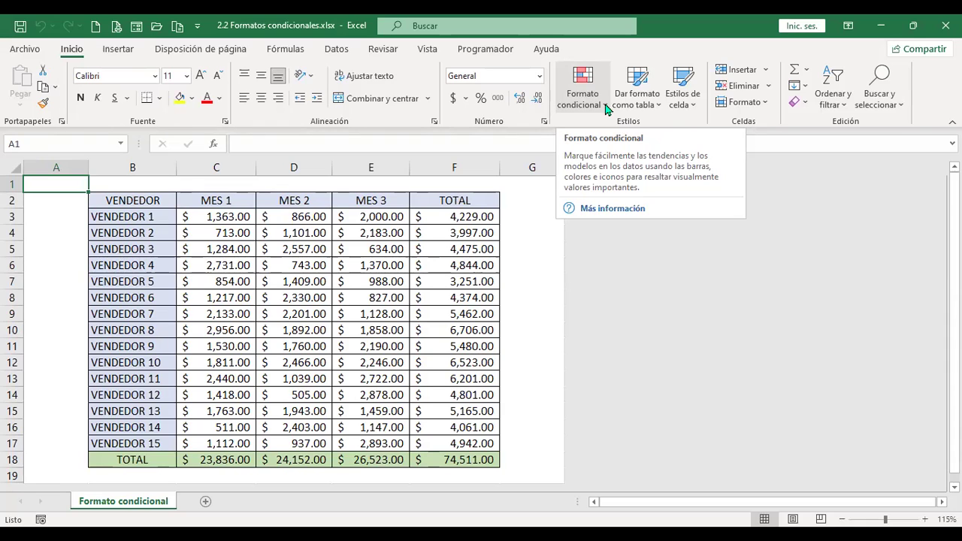
Browse the Formato condicional rule categories, then close the menu back on the sales table.
{"action": "left_click", "coordinate": [605, 105]}
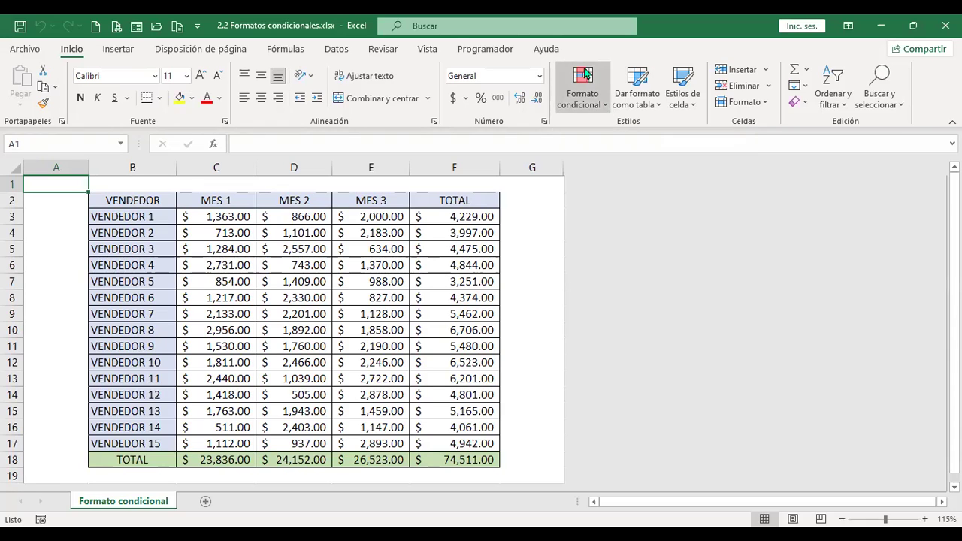
{"action": "left_click", "coordinate": [588, 83]}
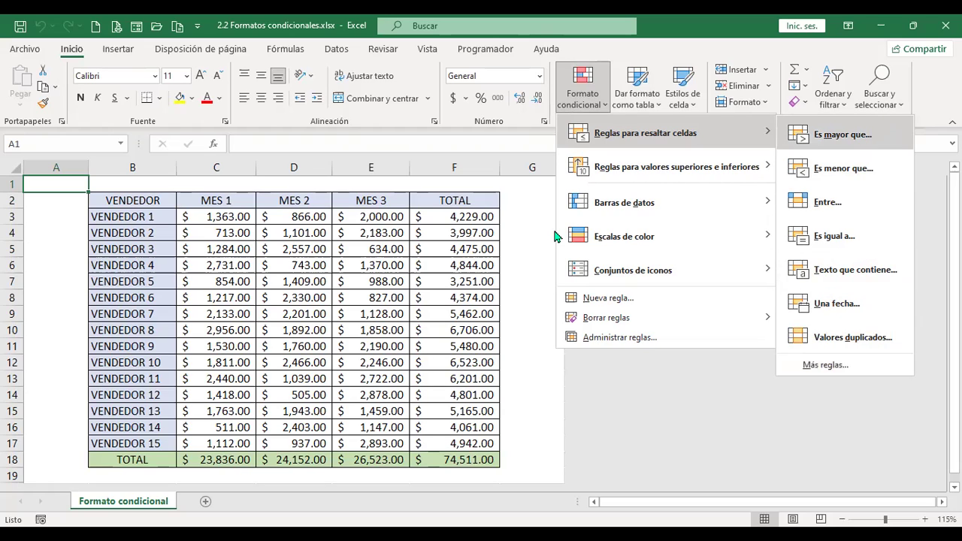
{"action": "left_click", "coordinate": [469, 222]}
Select F3 and start an Es mayor que highlight rule, then cancel it unapplied.
{"action": "left_click", "coordinate": [468, 219]}
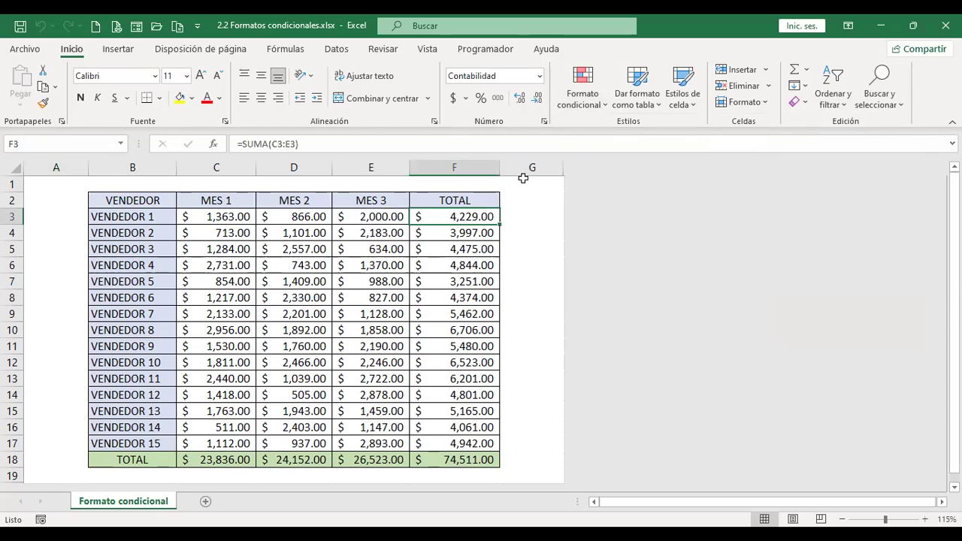
{"action": "left_click", "coordinate": [601, 110]}
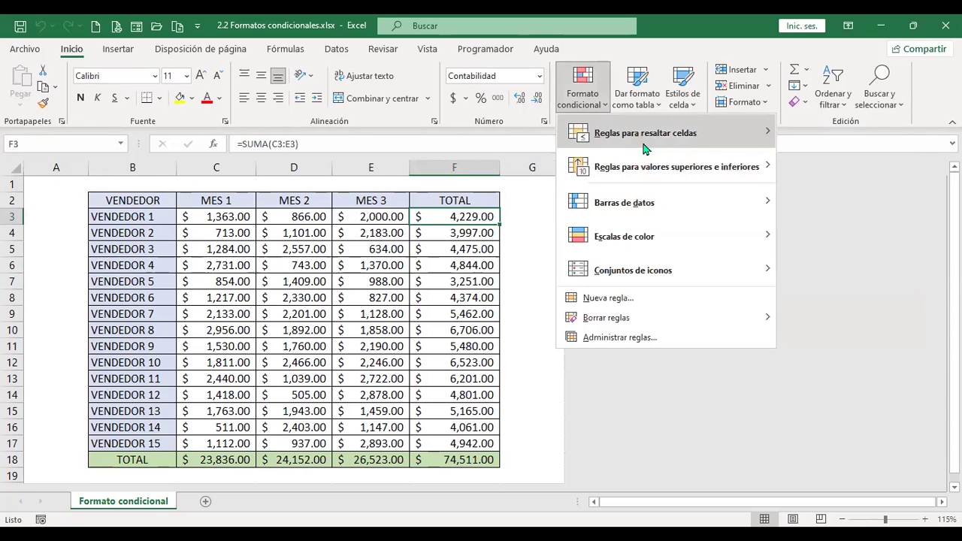
{"action": "mouse_move", "coordinate": [644, 149]}
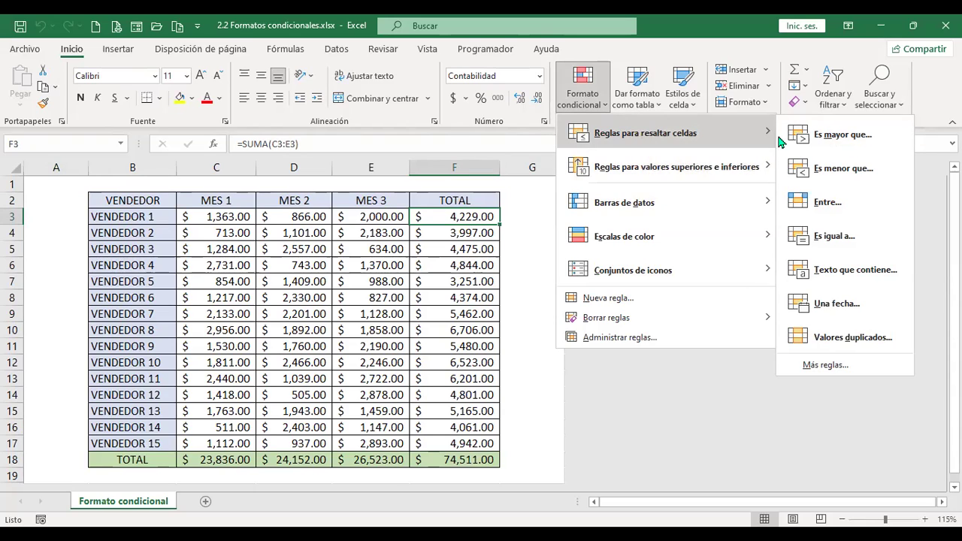
{"action": "left_click", "coordinate": [862, 150]}
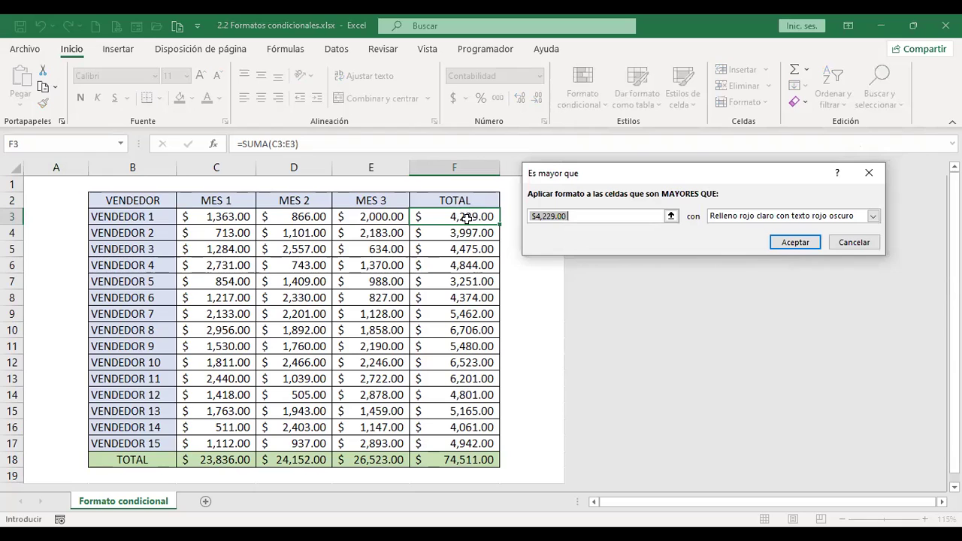
{"action": "left_click", "coordinate": [856, 246]}
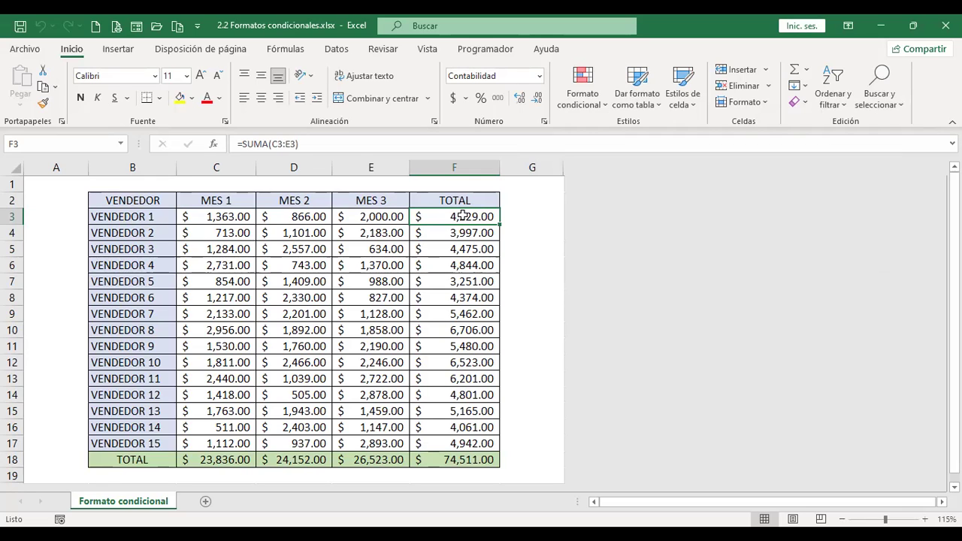
Select the TOTAL cells F3:F17 and bring up Reglas para resaltar celdas.
{"action": "left_click_drag", "start_coordinate": [464, 217], "coordinate": [467, 444]}
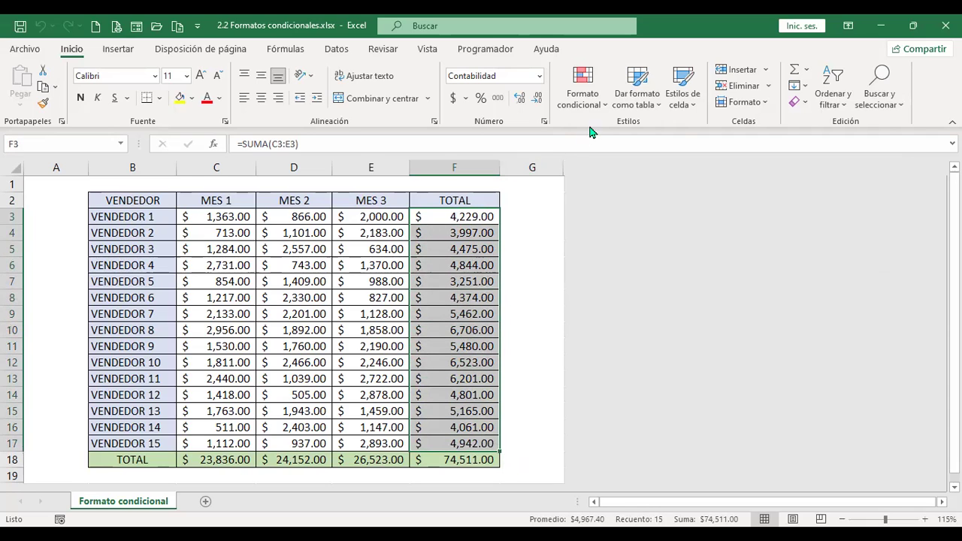
{"action": "left_click", "coordinate": [606, 109]}
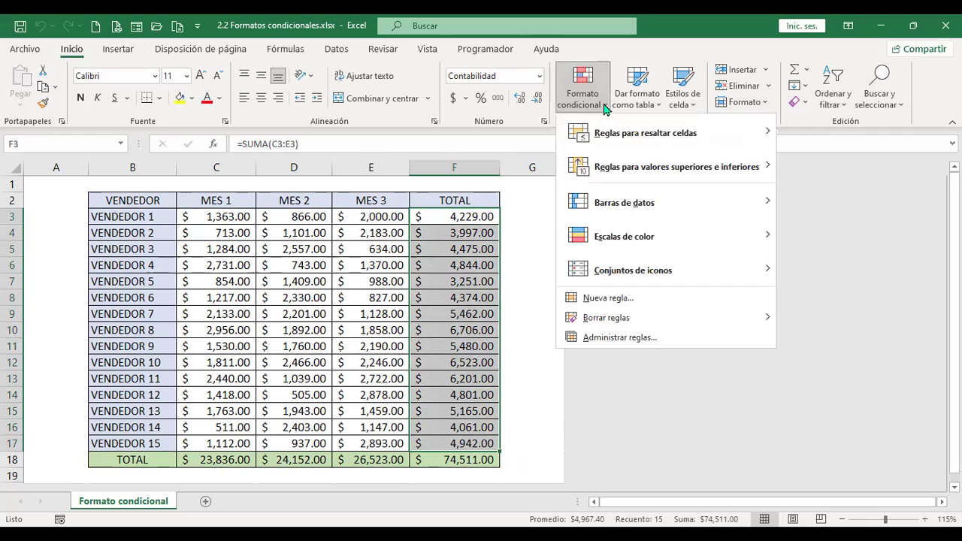
{"action": "mouse_move", "coordinate": [714, 143]}
Highlight TOTAL values greater than 5000 with green fill and dark green text.
{"action": "mouse_move", "coordinate": [691, 132]}
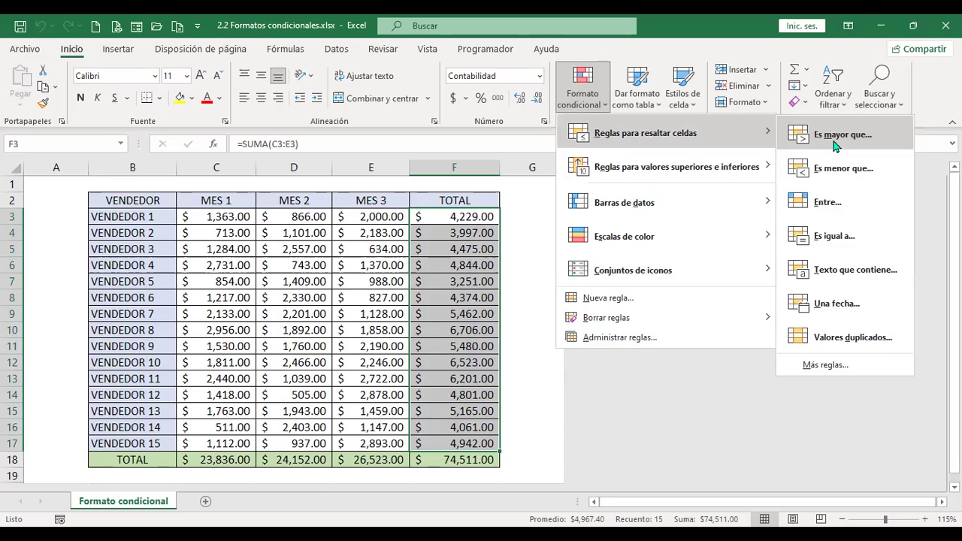
{"action": "left_click", "coordinate": [834, 137]}
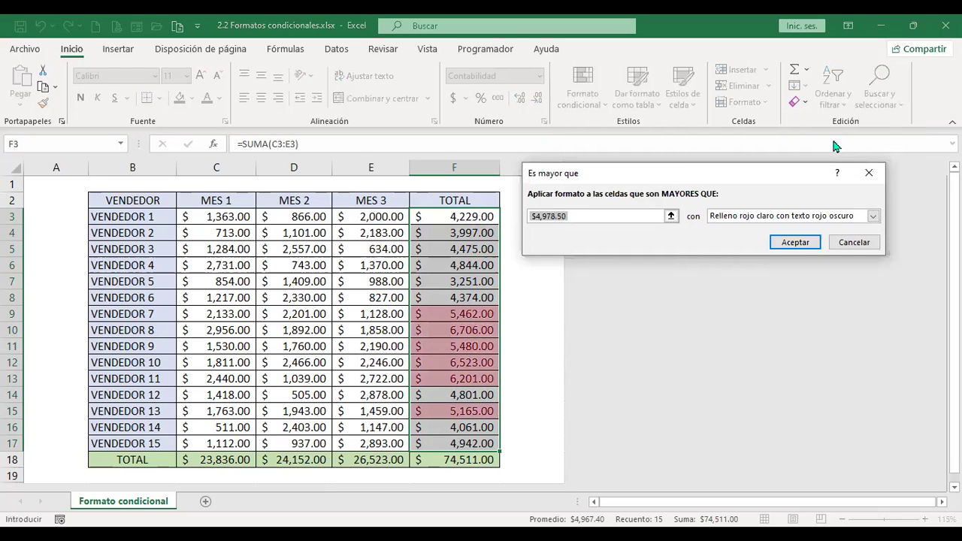
{"action": "type", "text": "5000"}
{"action": "left_click", "coordinate": [873, 216]}
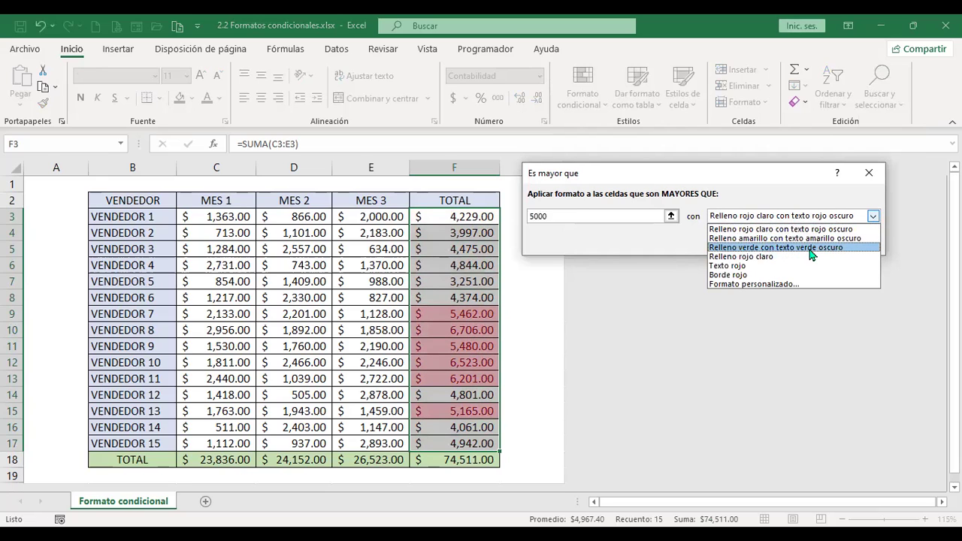
{"action": "left_click", "coordinate": [838, 248]}
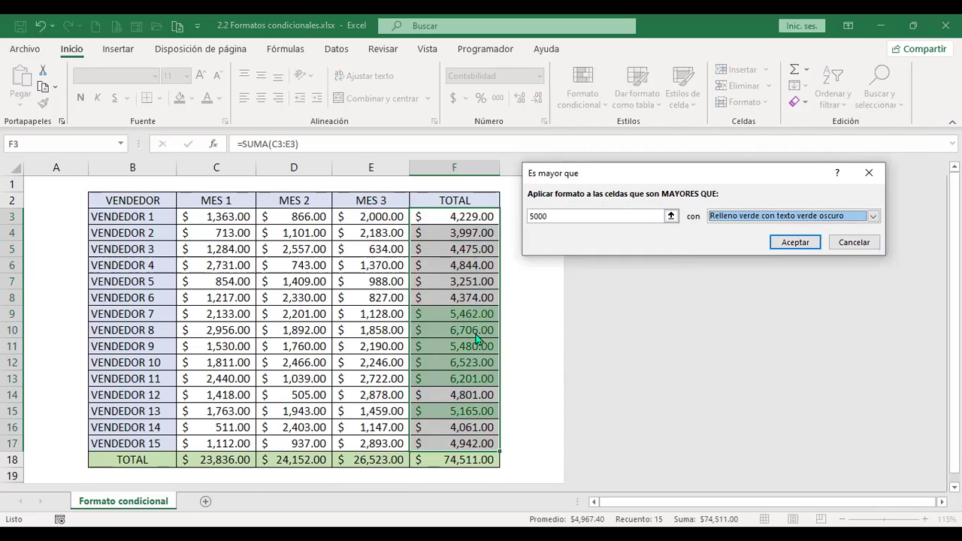
{"action": "left_click", "coordinate": [800, 242]}
{"action": "left_click", "coordinate": [436, 249]}
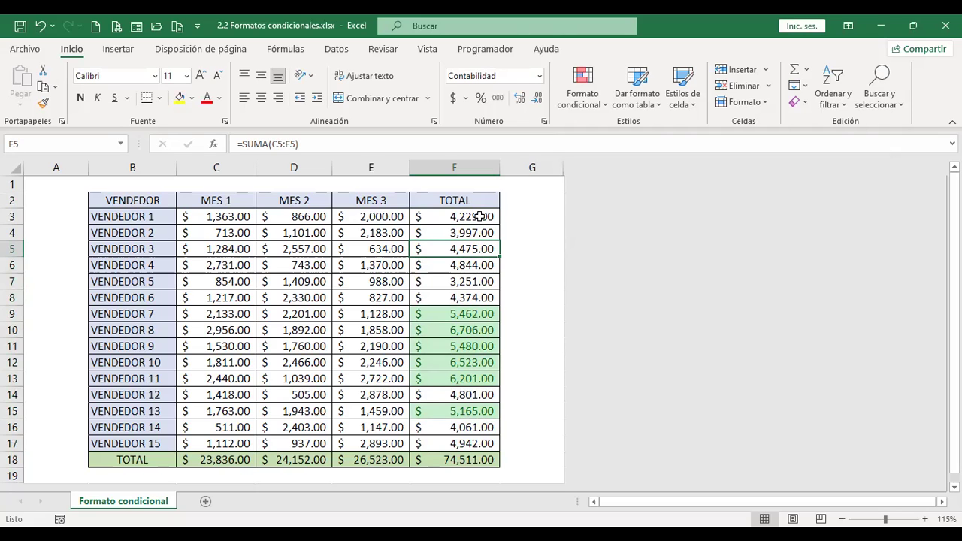
{"action": "left_click_drag", "start_coordinate": [480, 216], "coordinate": [476, 444]}
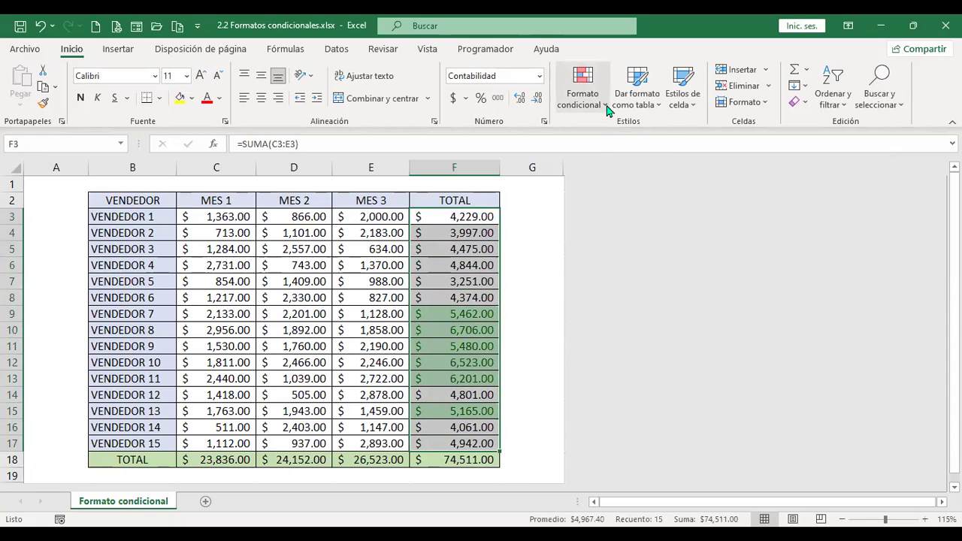
Highlight TOTAL values less than 4000 with light red fill and dark red text.
{"action": "left_click", "coordinate": [583, 87]}
{"action": "mouse_move", "coordinate": [676, 133]}
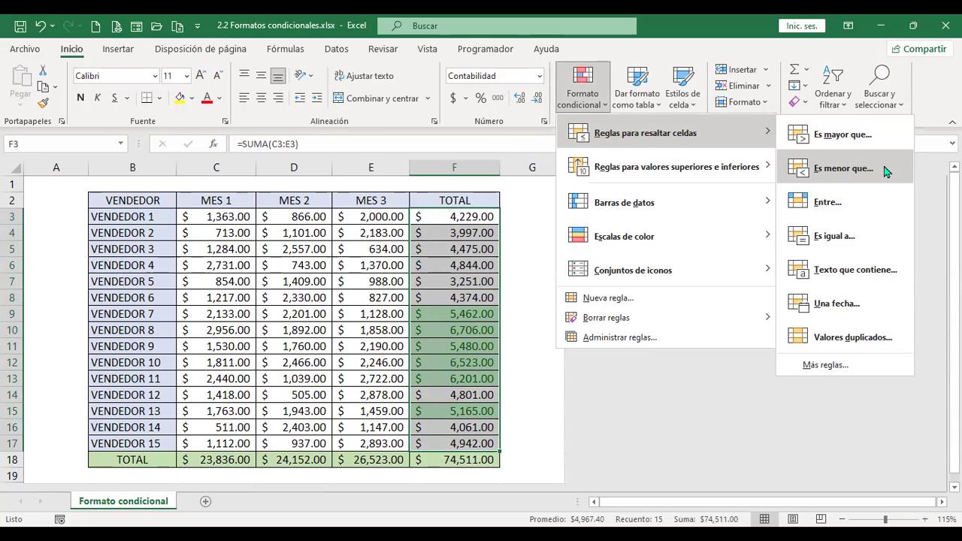
{"action": "left_click", "coordinate": [843, 168]}
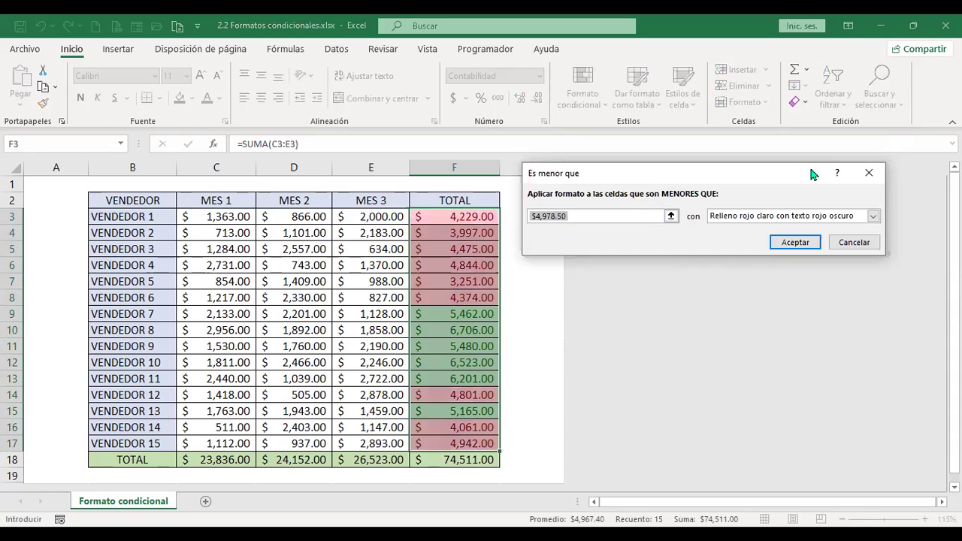
{"action": "type", "text": "4000"}
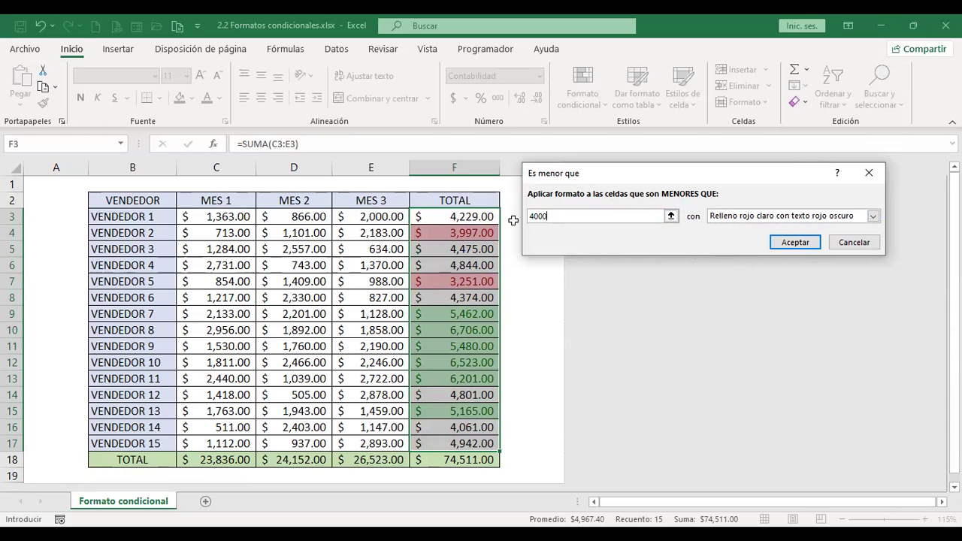
{"action": "left_click", "coordinate": [794, 242]}
{"action": "left_click", "coordinate": [449, 344]}
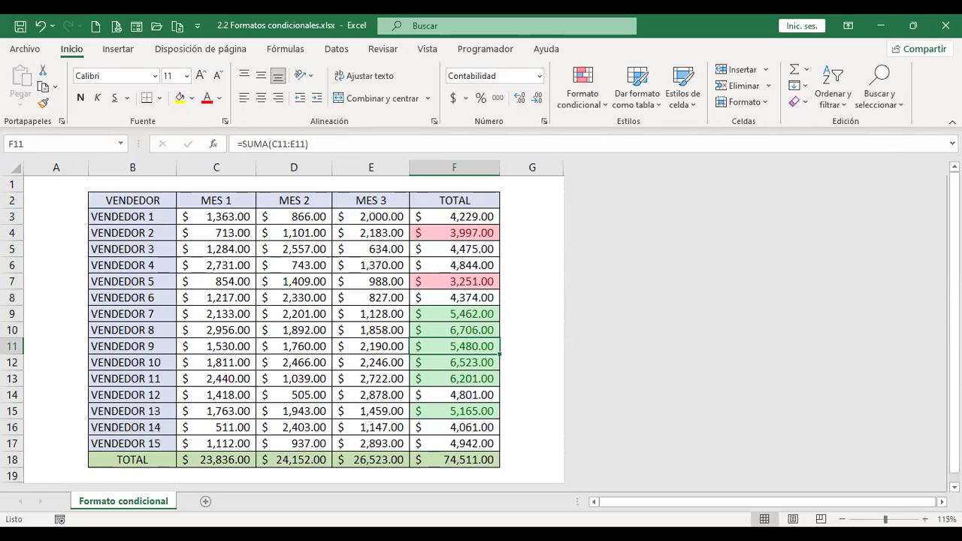
{"action": "left_click_drag", "start_coordinate": [476, 217], "coordinate": [485, 443]}
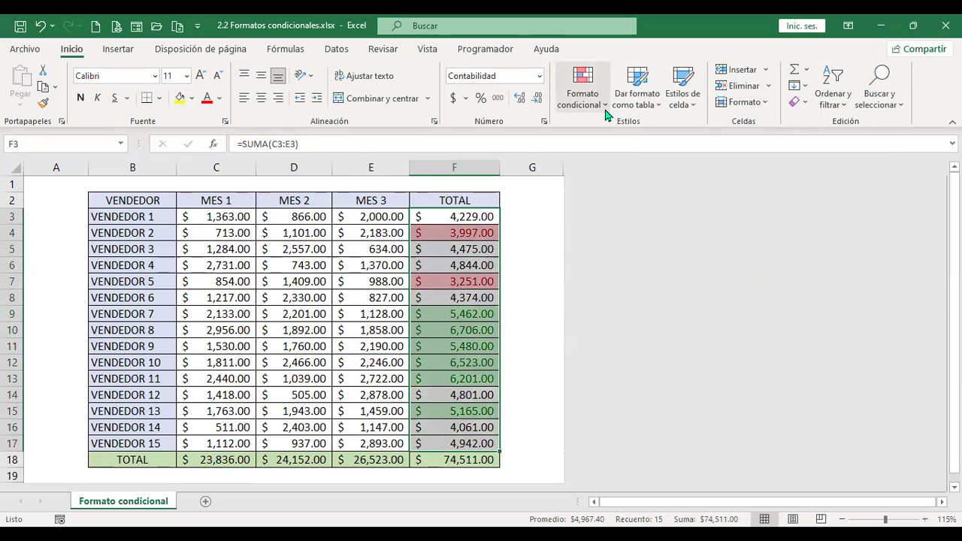
Dismiss the Formato condicional menu and select the MES 3 values E3:E17.
{"action": "left_click", "coordinate": [582, 94]}
{"action": "mouse_move", "coordinate": [677, 133]}
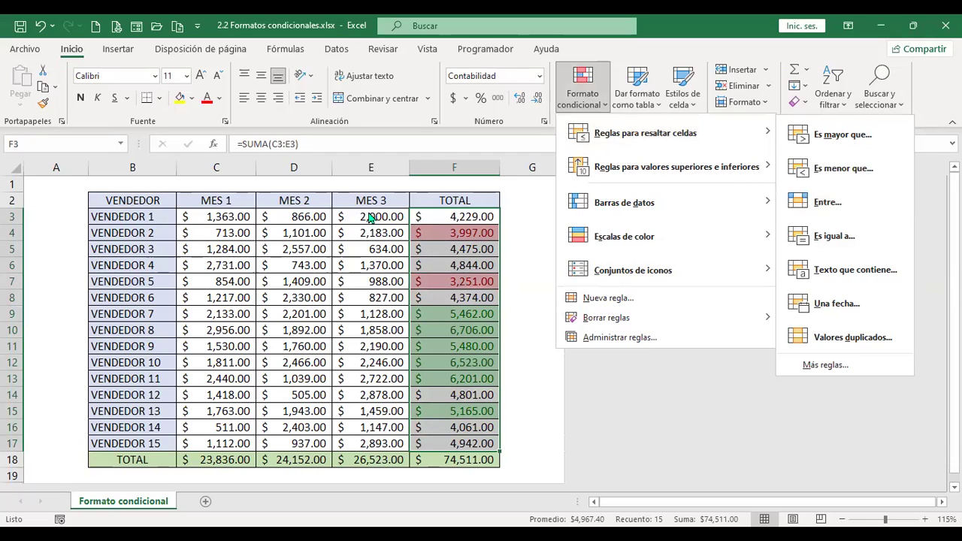
{"action": "left_click_drag", "start_coordinate": [369, 215], "coordinate": [365, 444]}
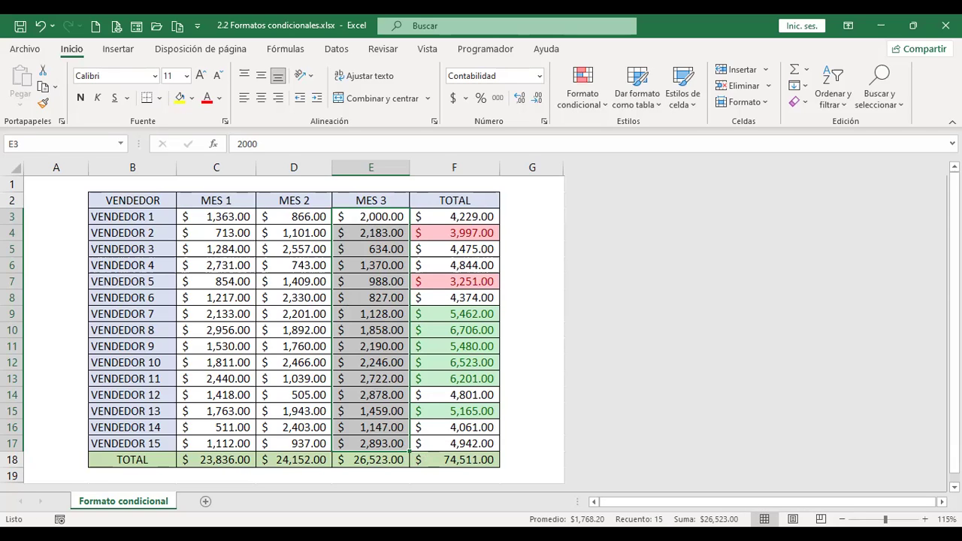
Apply an Entre rule of 1000 to 2000 on E3:E17 with yellow fill and dark yellow text.
{"action": "left_click", "coordinate": [606, 108]}
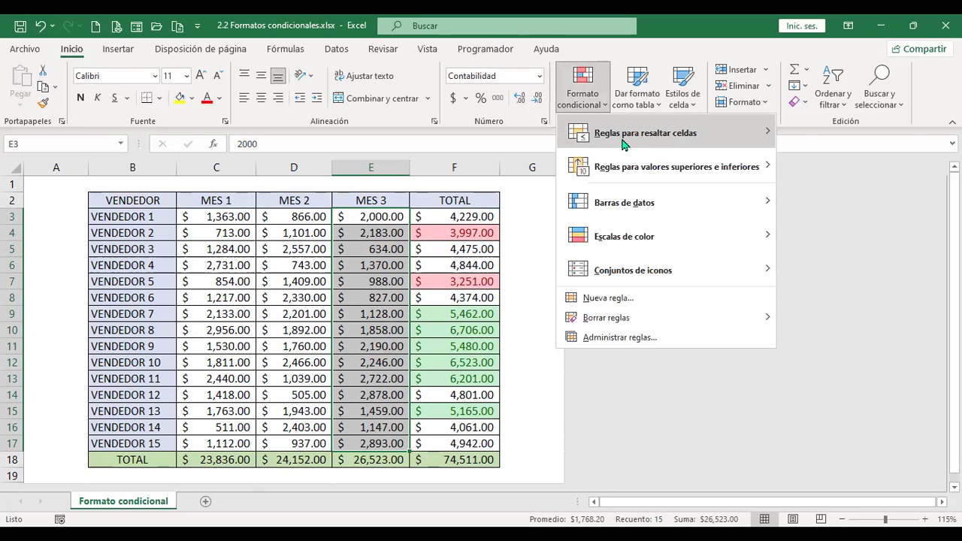
{"action": "mouse_move", "coordinate": [624, 140]}
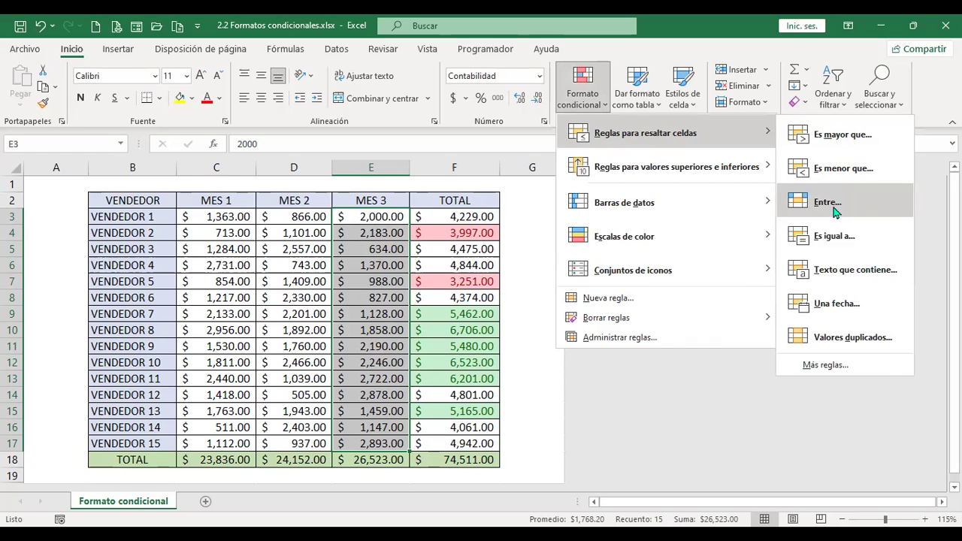
{"action": "left_click", "coordinate": [830, 203]}
{"action": "type", "text": "1000"}
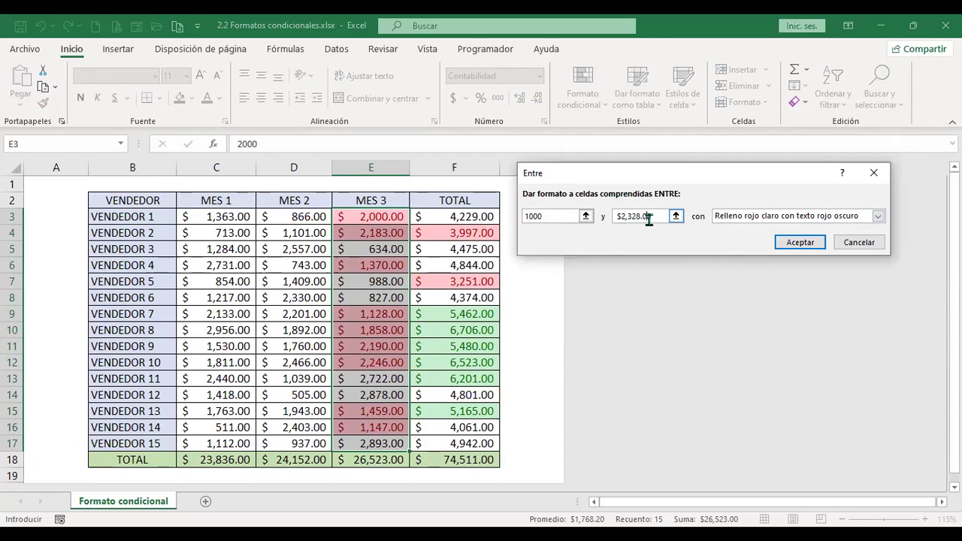
{"action": "left_click_drag", "start_coordinate": [656, 215], "coordinate": [592, 197]}
{"action": "type", "text": "2000"}
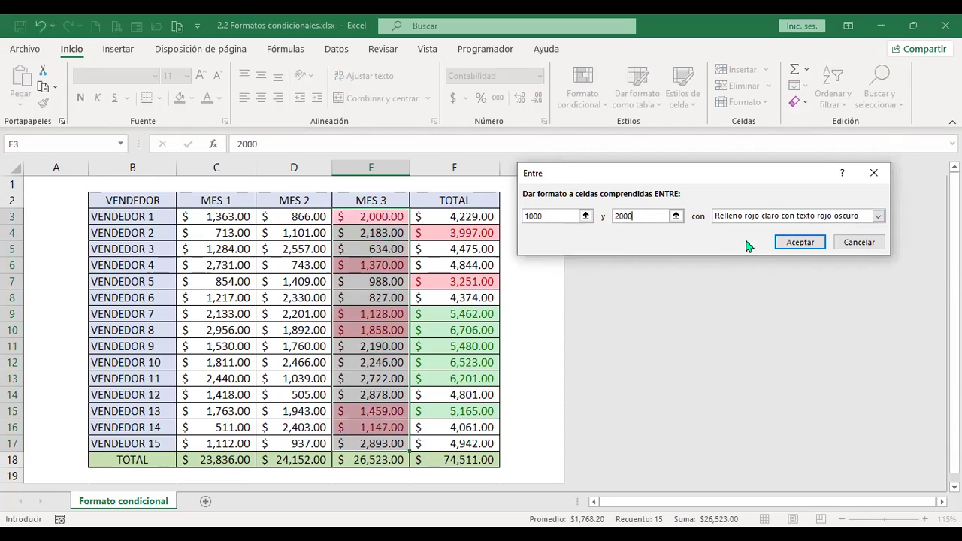
{"action": "left_click", "coordinate": [748, 216]}
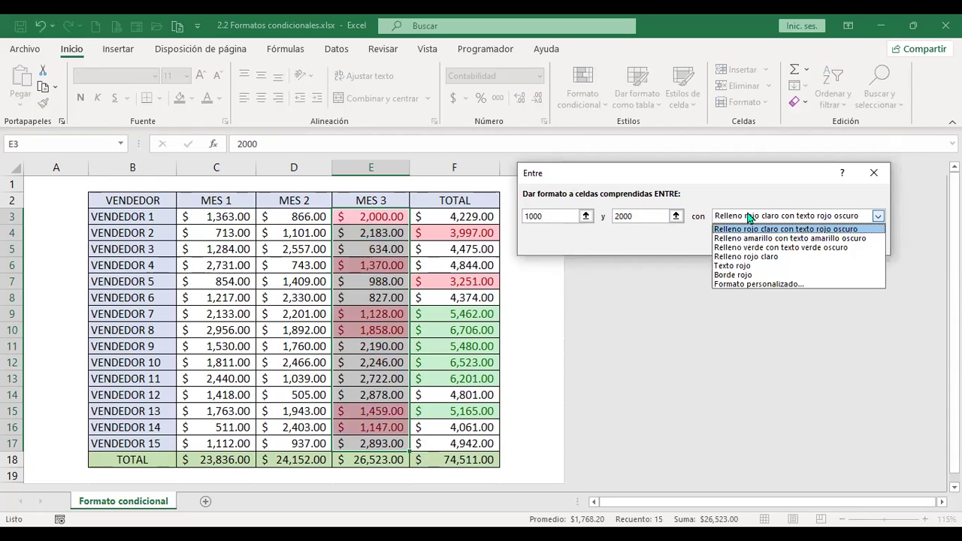
{"action": "left_click", "coordinate": [779, 239]}
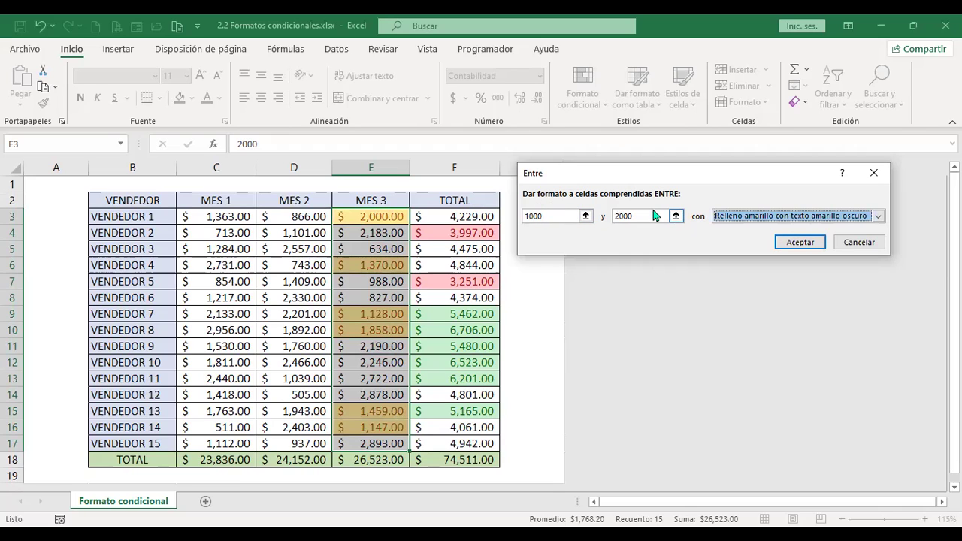
{"action": "left_click", "coordinate": [802, 244]}
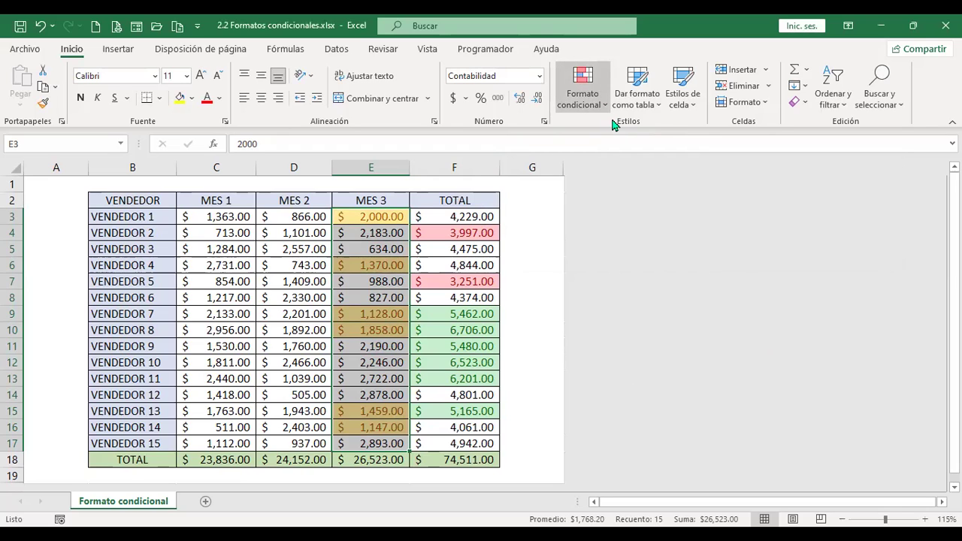
{"action": "mouse_move", "coordinate": [646, 133]}
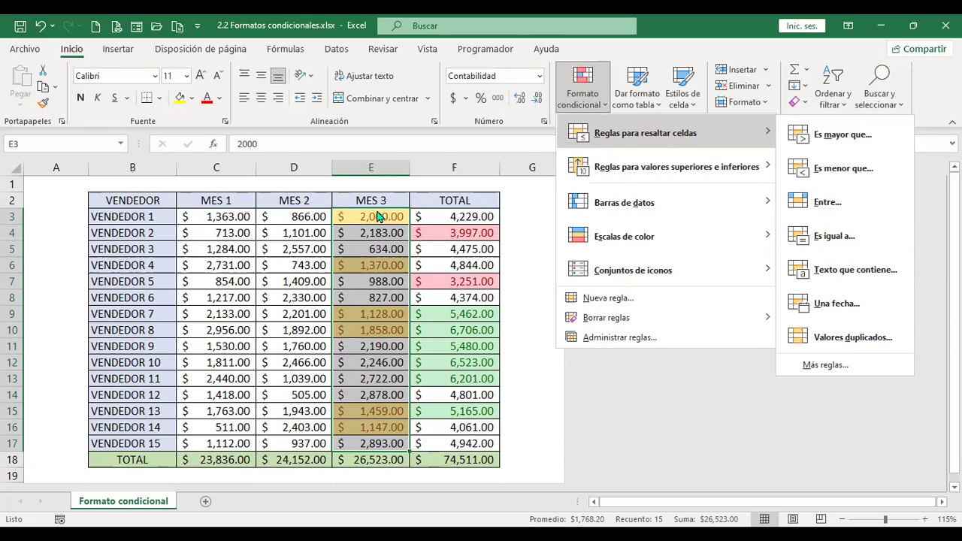
Start an Es igual a rule for 2000 on MES 3 and view its format options.
{"action": "left_click", "coordinate": [846, 249]}
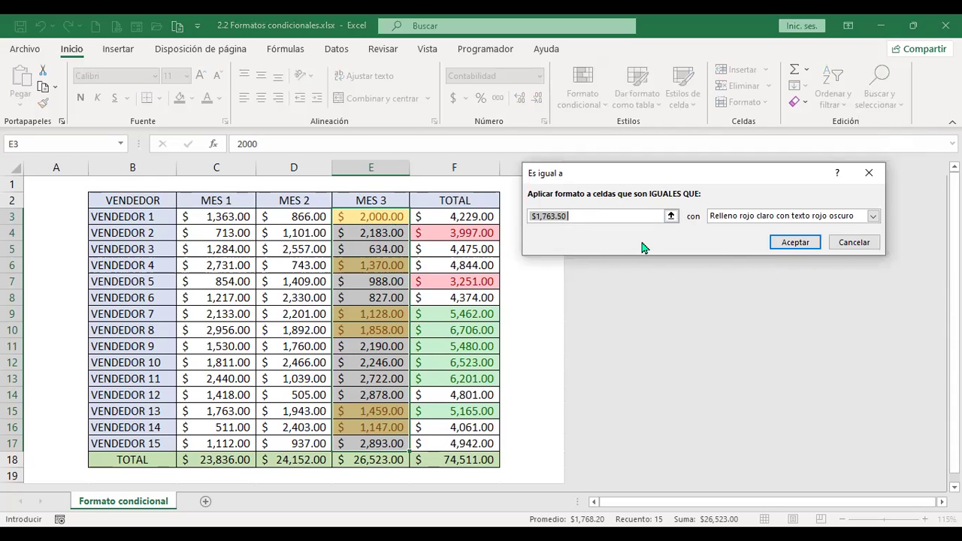
{"action": "type", "text": "2000"}
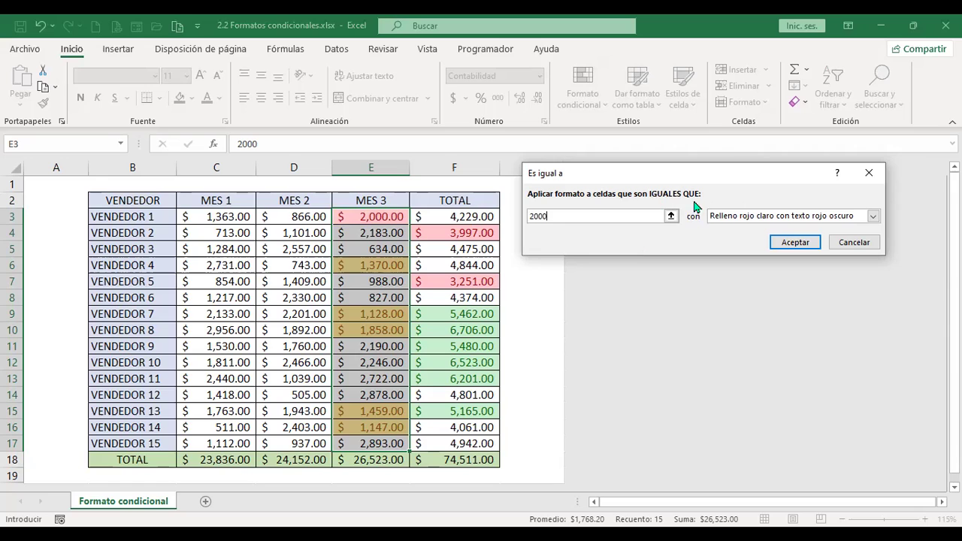
{"action": "left_click", "coordinate": [874, 216]}
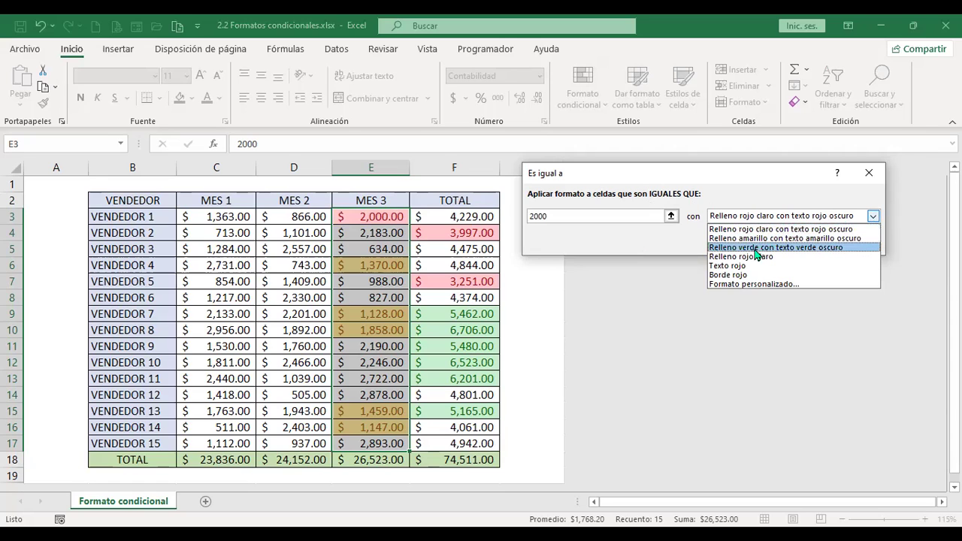
Give the MES 3 equal-to-2000 rule a custom bold dark green font and apply it.
{"action": "left_click", "coordinate": [725, 284]}
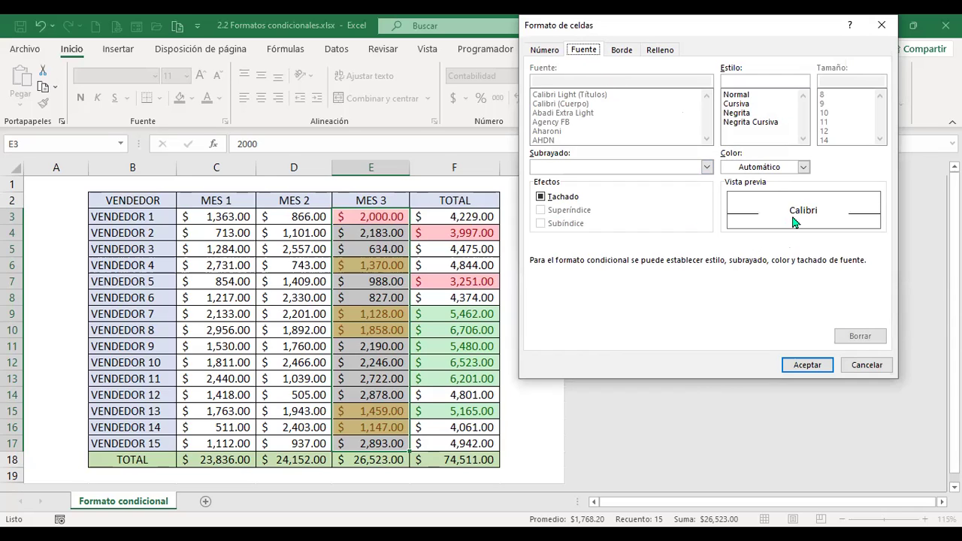
{"action": "left_click", "coordinate": [804, 168]}
{"action": "left_click", "coordinate": [803, 167]}
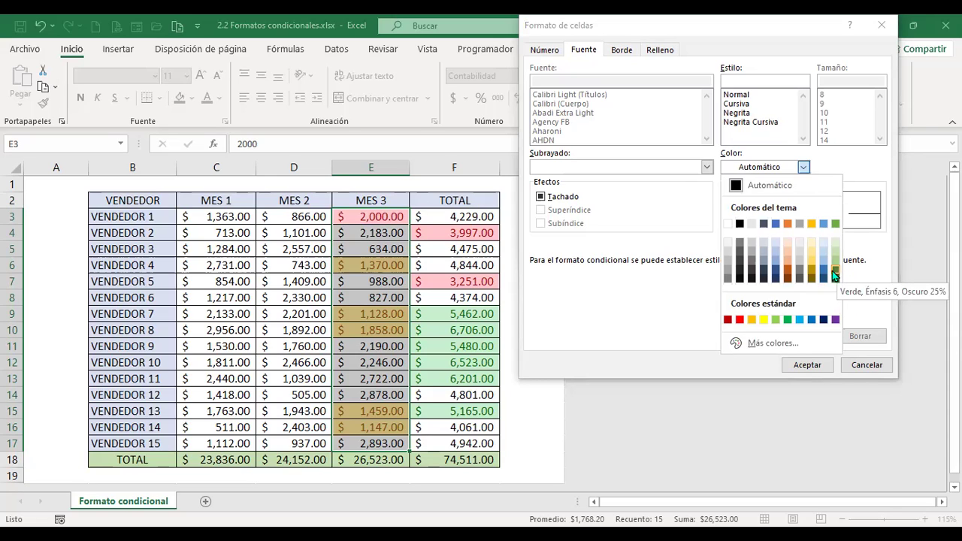
{"action": "left_click", "coordinate": [834, 272]}
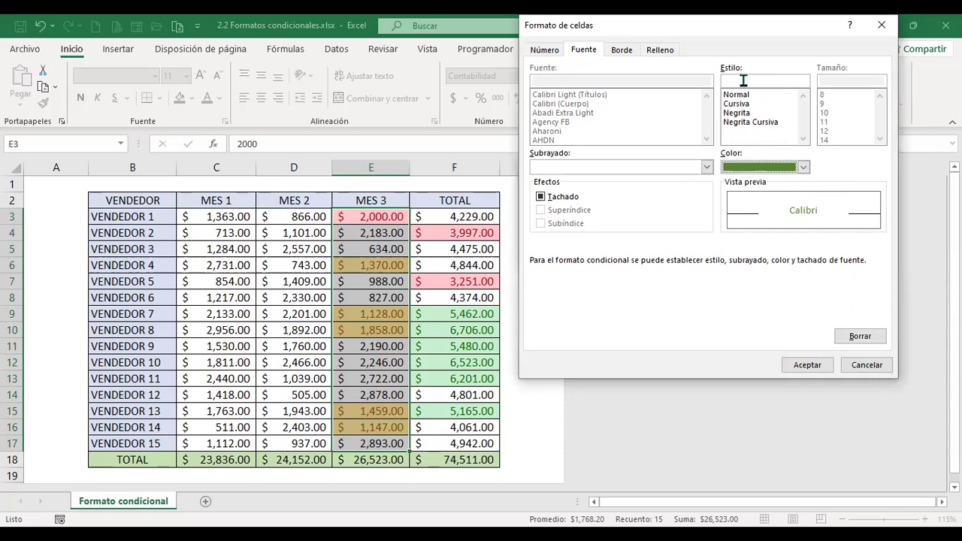
{"action": "left_click", "coordinate": [736, 112]}
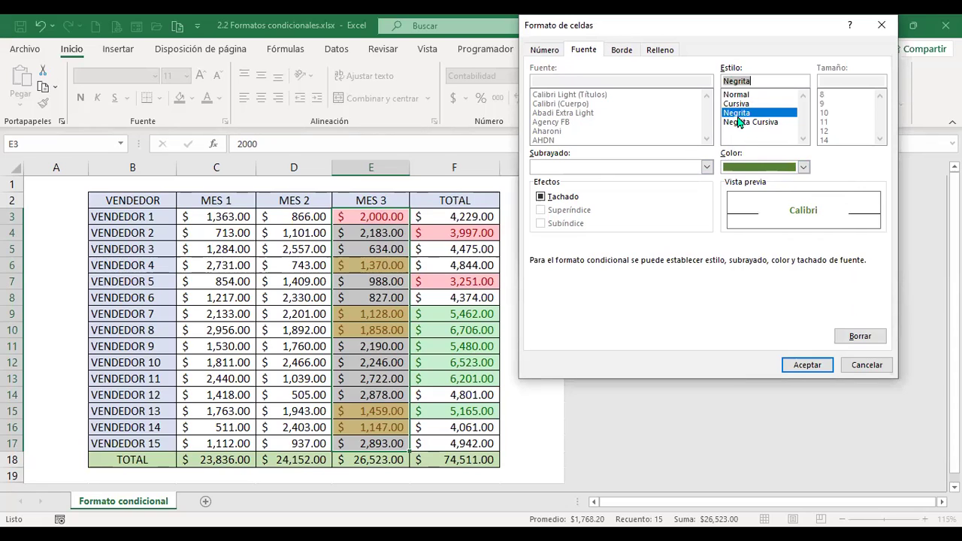
{"action": "left_click", "coordinate": [813, 365]}
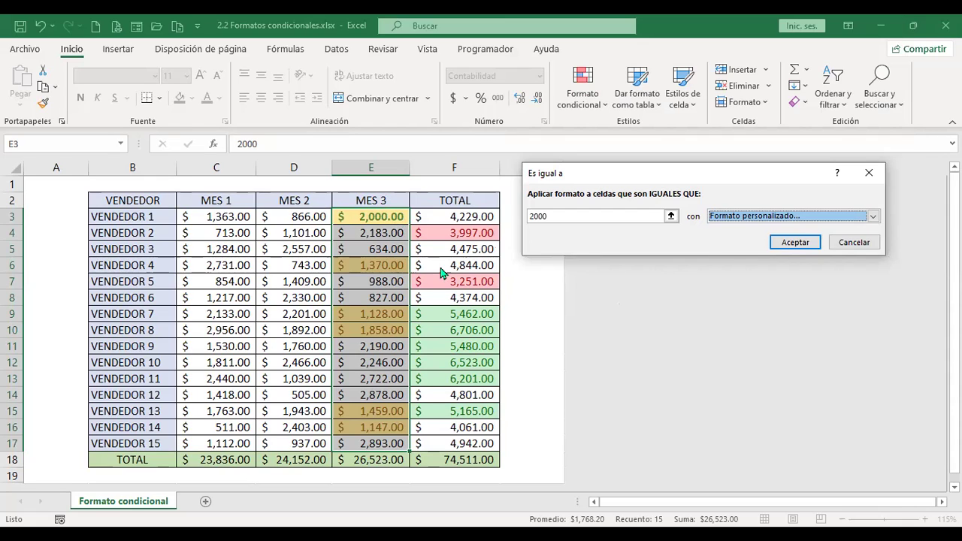
{"action": "left_click", "coordinate": [794, 242]}
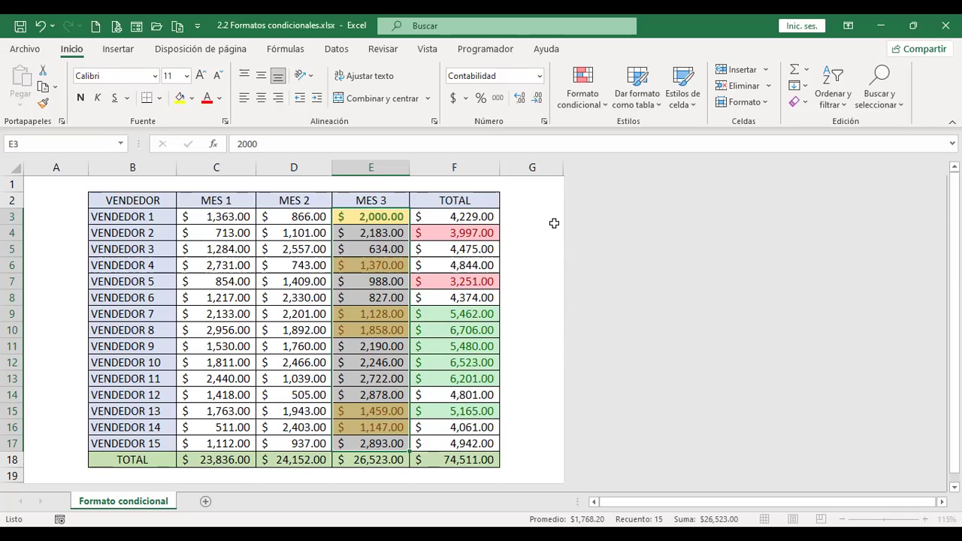
{"action": "left_click", "coordinate": [583, 87]}
{"action": "mouse_move", "coordinate": [751, 134]}
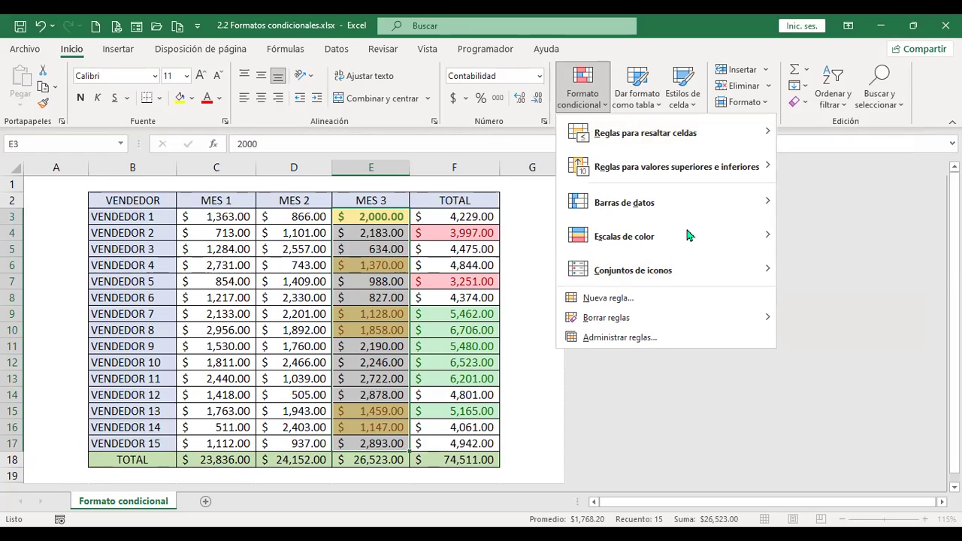
{"action": "mouse_move", "coordinate": [680, 133]}
{"action": "left_click", "coordinate": [145, 228]}
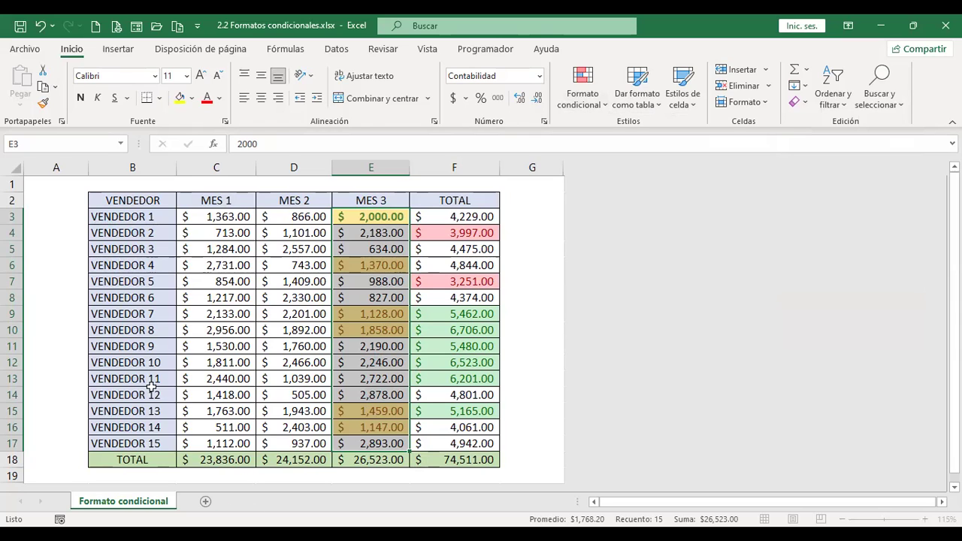
{"action": "left_click", "coordinate": [142, 216]}
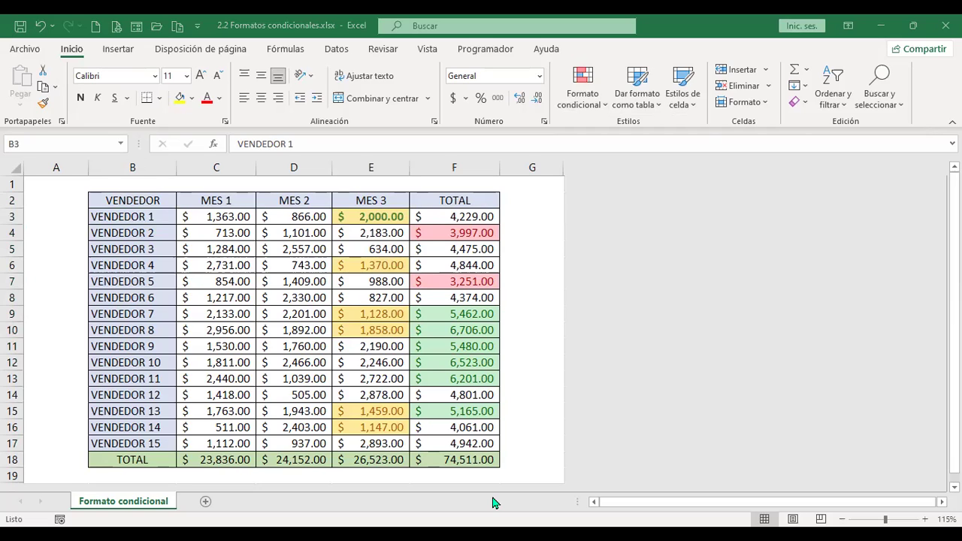
Enter the first two sellers' full names in B3 and B4, then widen column B to fit.
{"action": "left_click", "coordinate": [156, 220]}
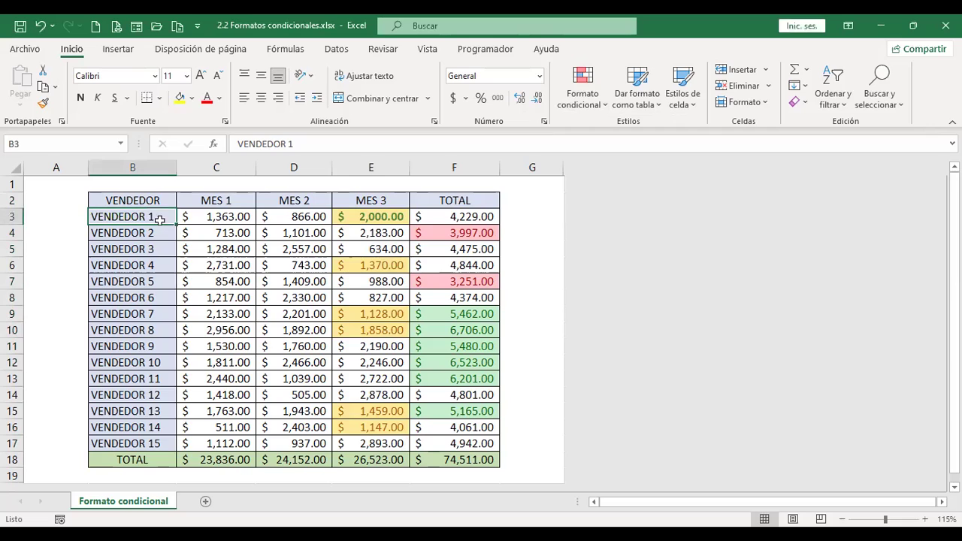
{"action": "left_click", "coordinate": [166, 235]}
{"action": "left_click", "coordinate": [159, 217]}
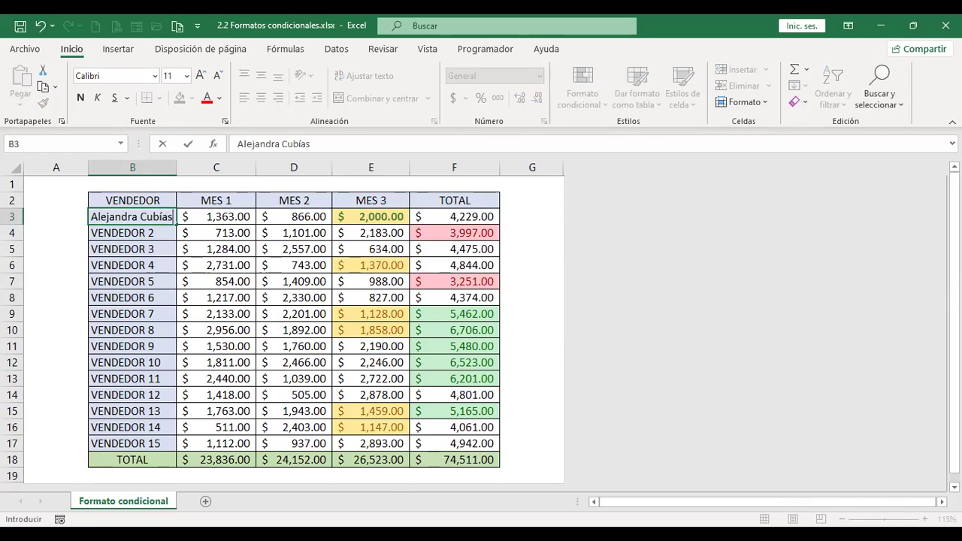
{"action": "key", "text": "Return"}
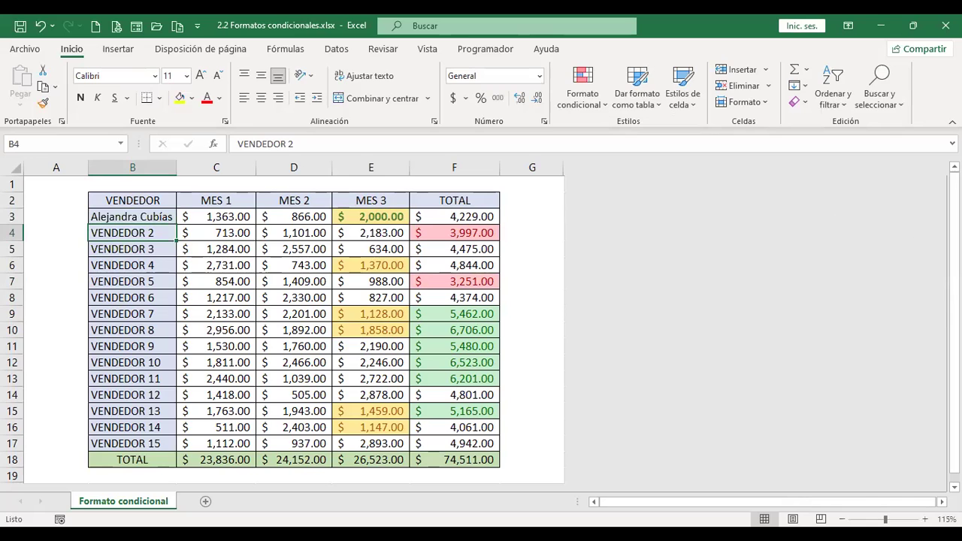
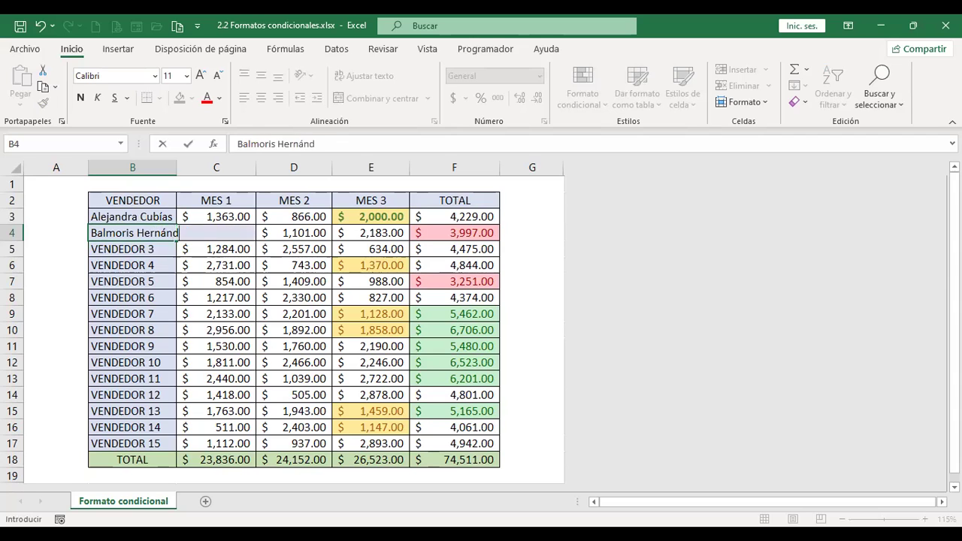
{"action": "key", "text": "Return"}
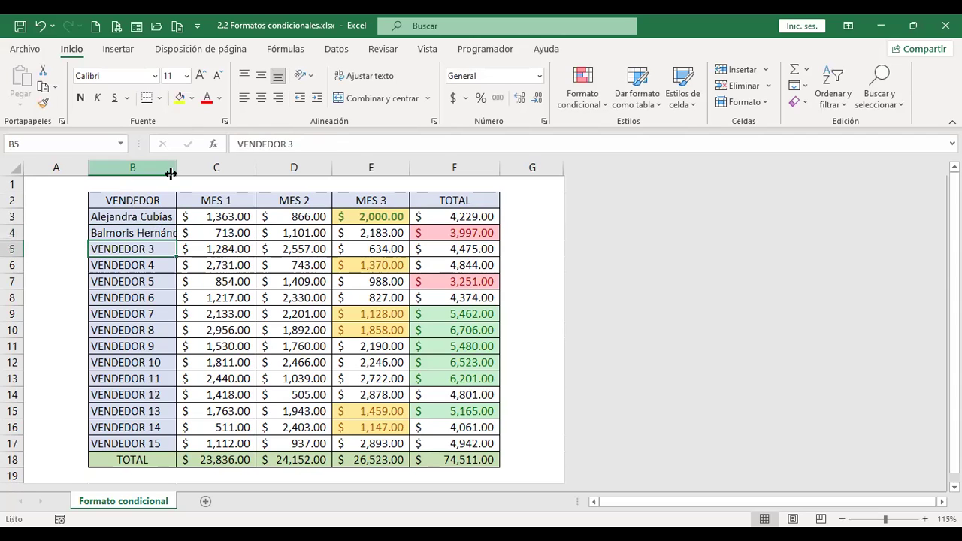
{"action": "double_click", "coordinate": [174, 173]}
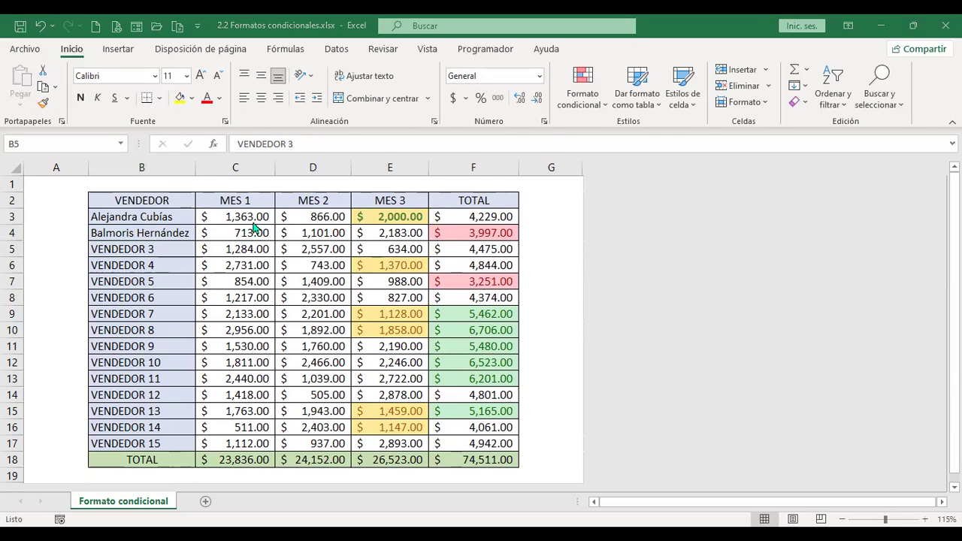
Type vendor full names over the placeholders in B6, B8, B10 and B12.
{"action": "left_click", "coordinate": [158, 264]}
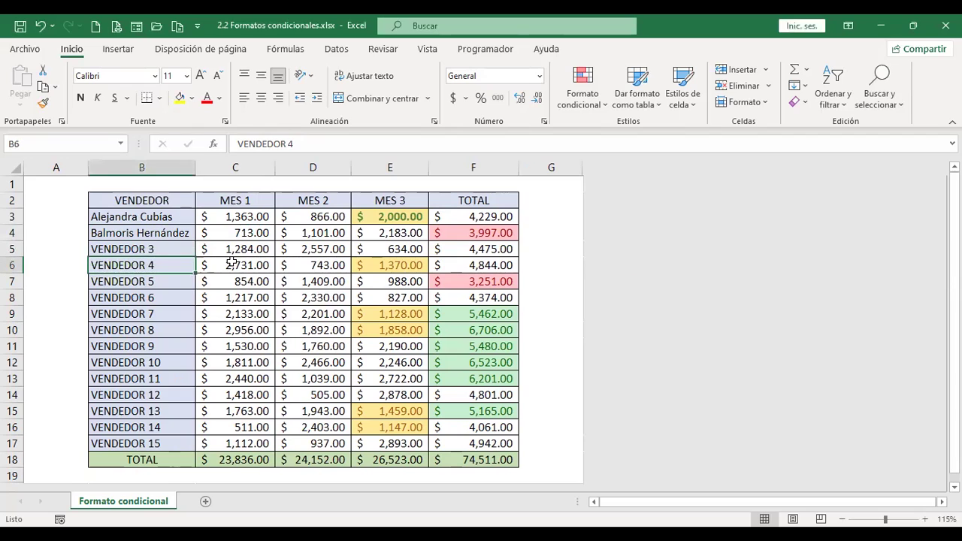
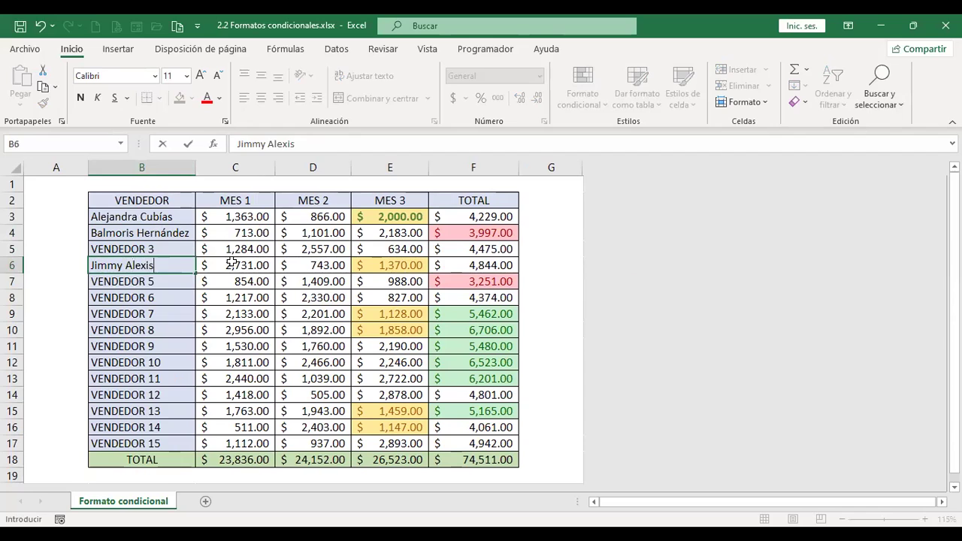
{"action": "key", "text": "Return"}
{"action": "key", "text": "Return"}
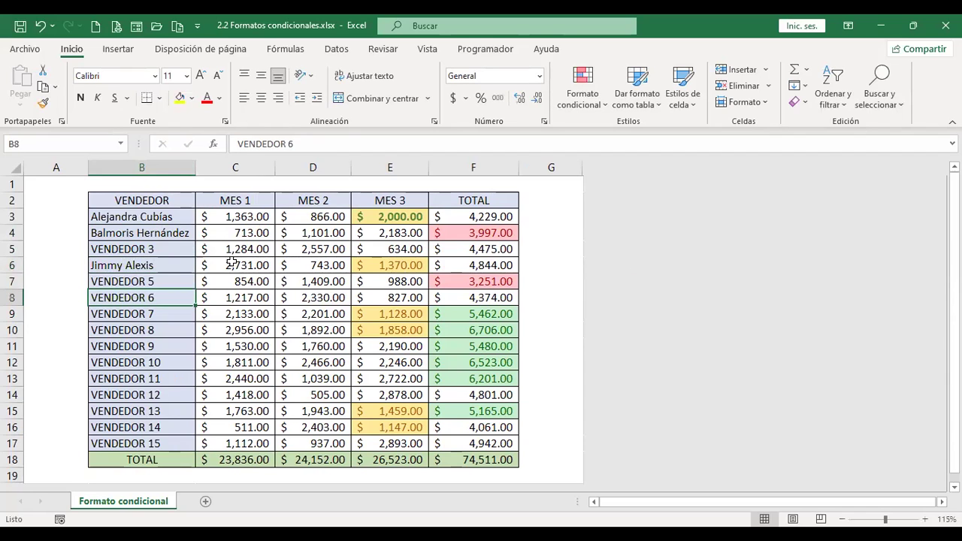
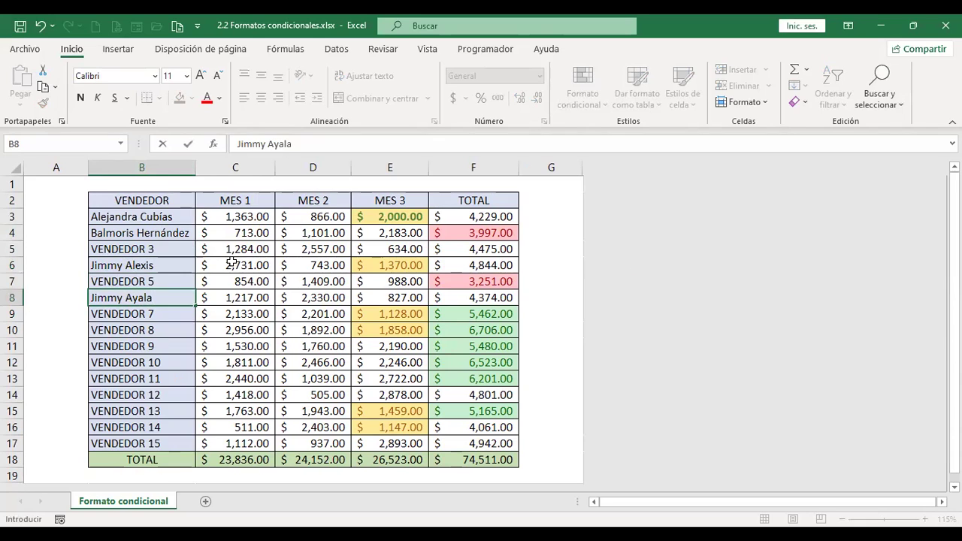
{"action": "key", "text": "Return"}
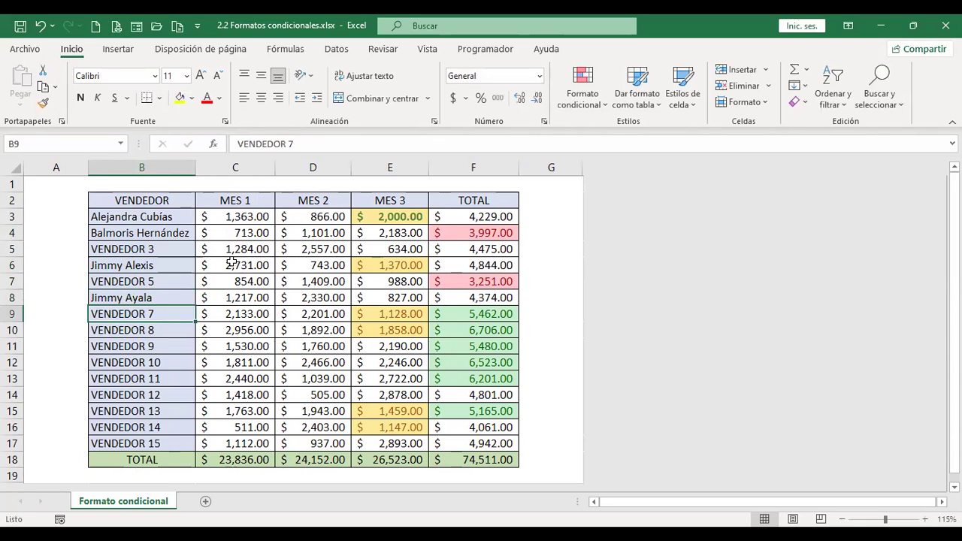
{"action": "key", "text": "Down"}
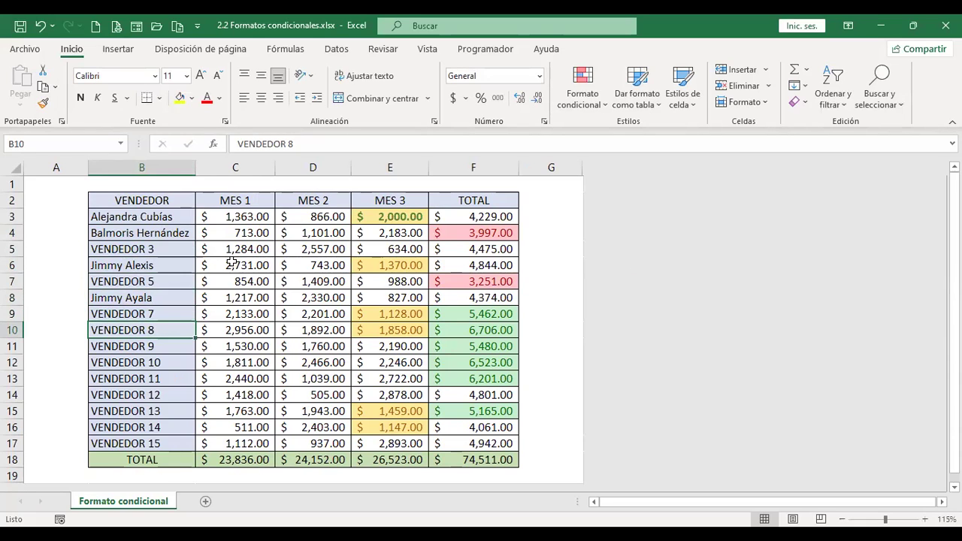
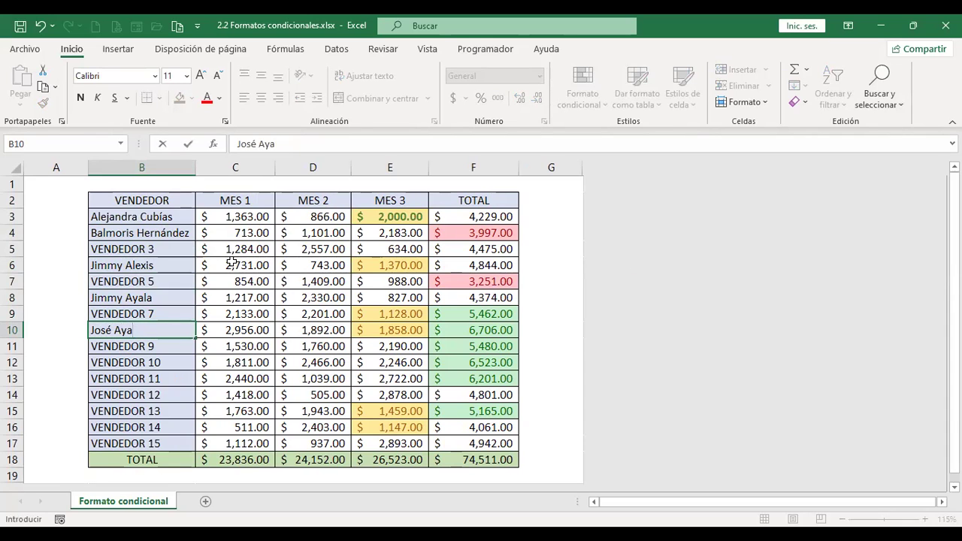
{"action": "key", "text": "Down"}
{"action": "key", "text": "Down"}
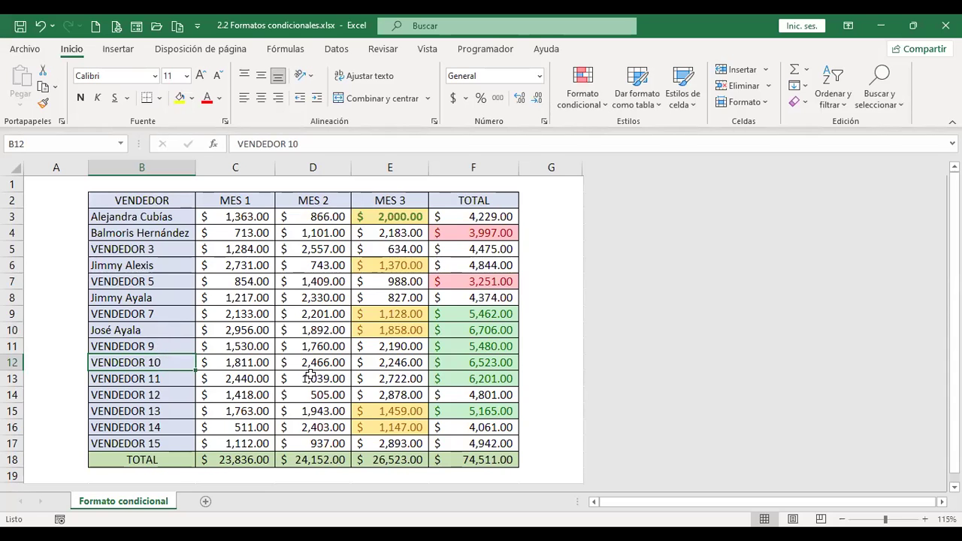
{"action": "key", "text": "Return"}
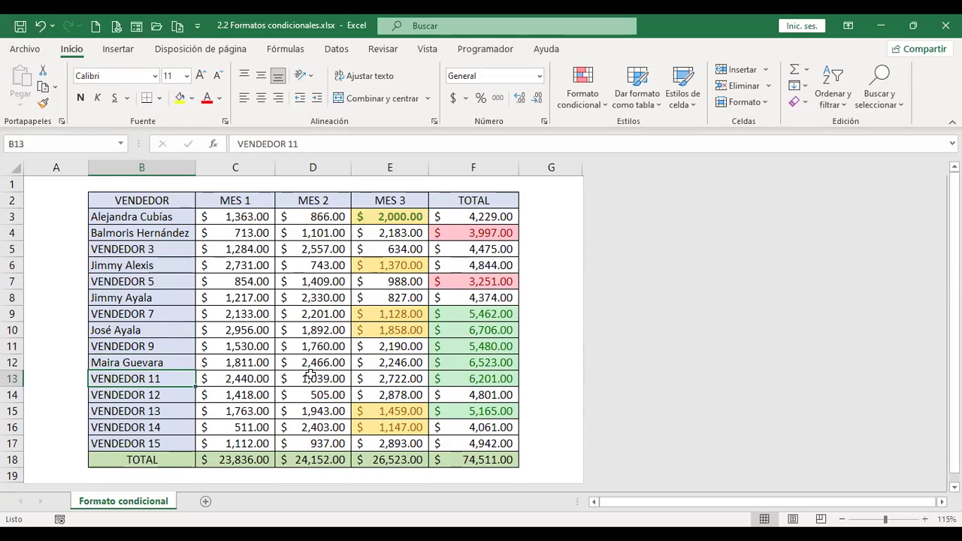
Enter vendor names in B13, B15 and B17, fix the missing letter in B17, and select B3:B17.
{"action": "key", "text": "Return"}
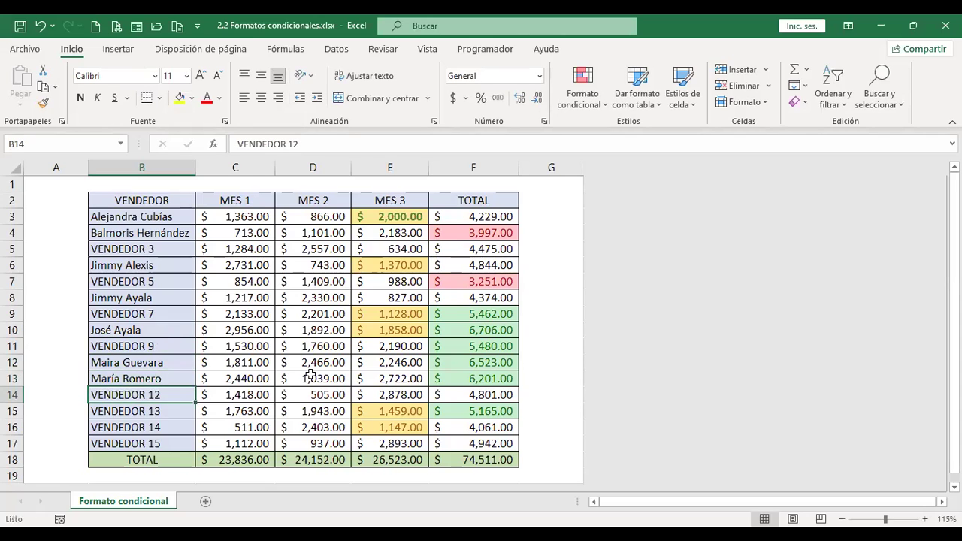
{"action": "key", "text": "Down"}
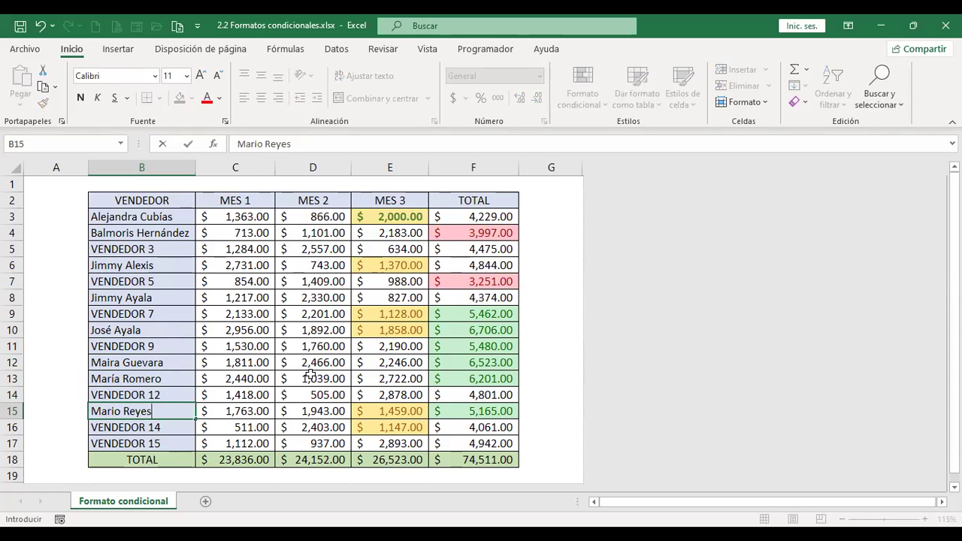
{"action": "key", "text": "Return"}
{"action": "key", "text": "Down"}
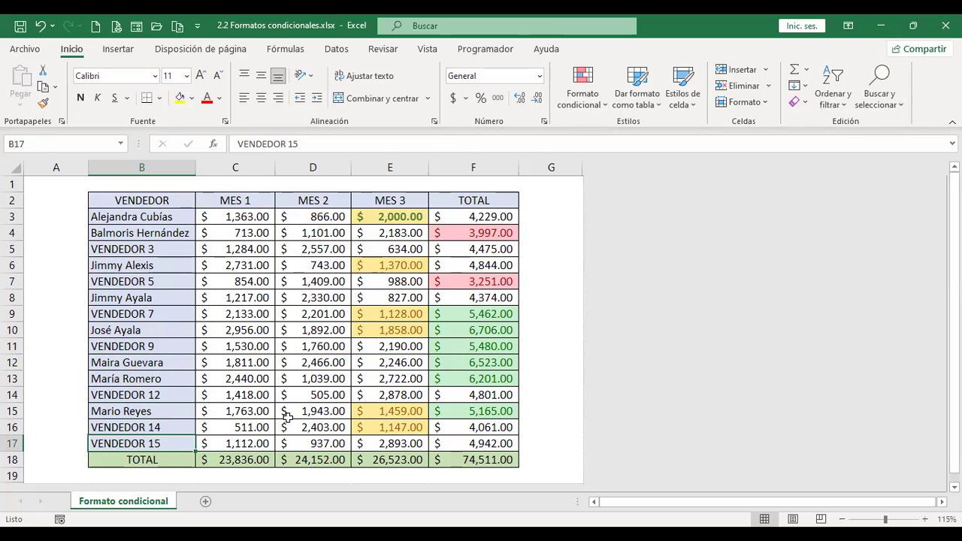
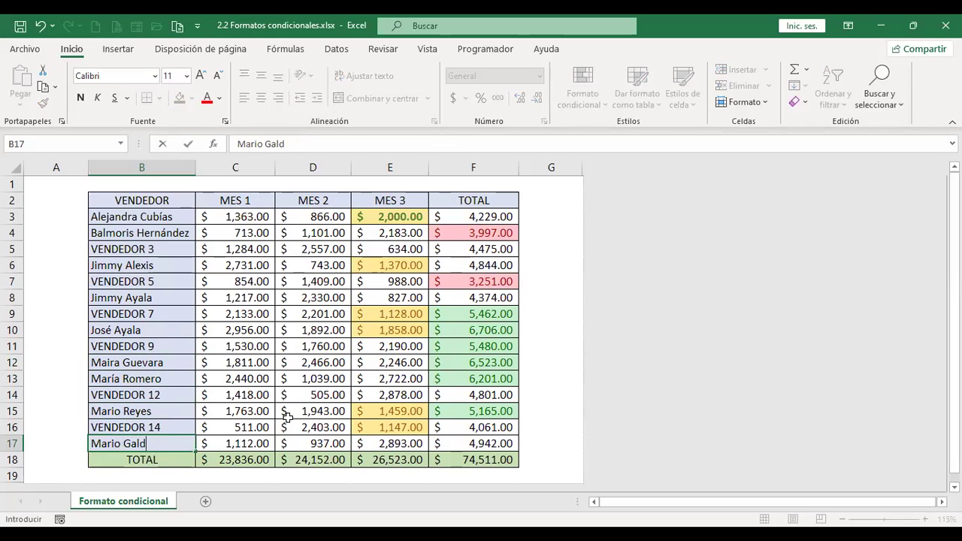
{"action": "key", "text": "Return"}
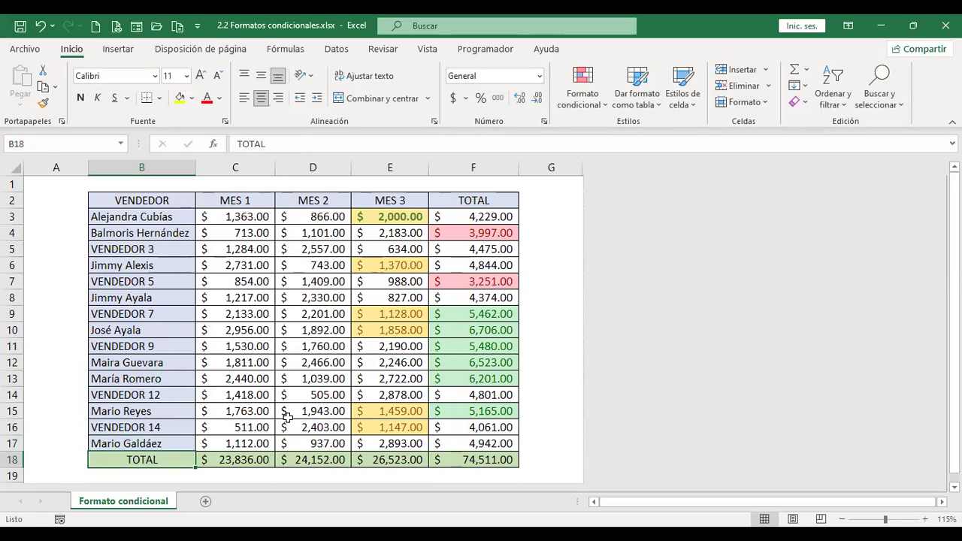
{"action": "key", "text": "Up"}
{"action": "key", "text": "F2"}
{"action": "key", "text": "Left"}
{"action": "key", "text": "Left"}
{"action": "type", "text": "m"}
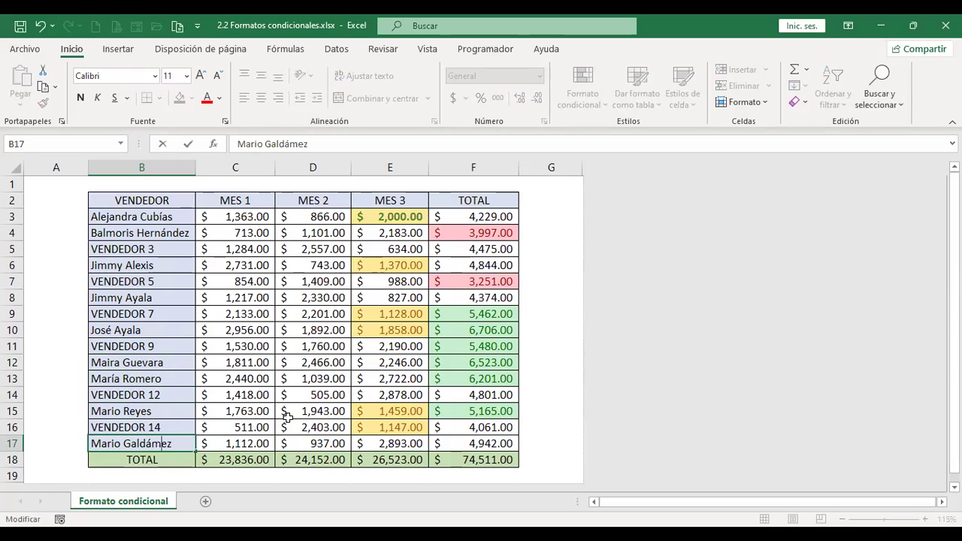
{"action": "key", "text": "ctrl+Return"}
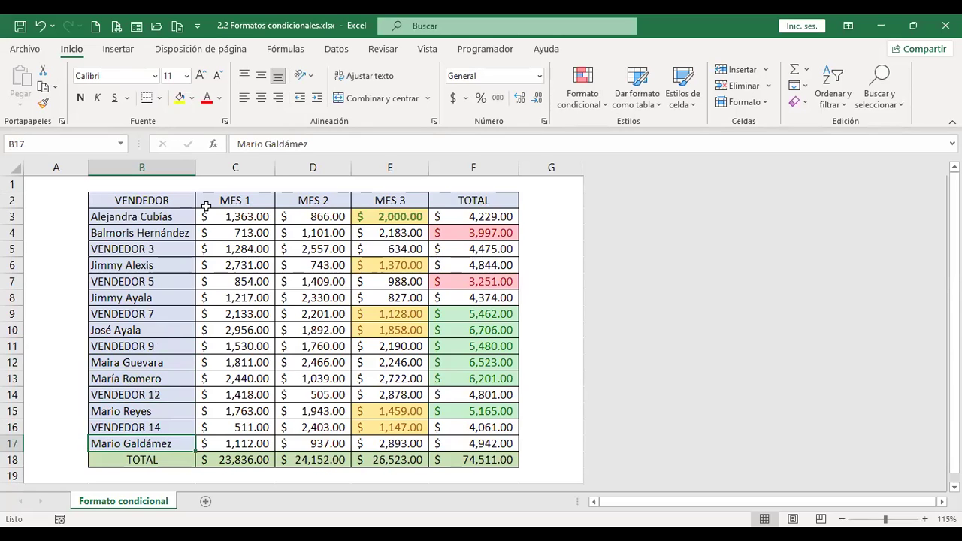
{"action": "left_click_drag", "start_coordinate": [176, 215], "coordinate": [179, 442]}
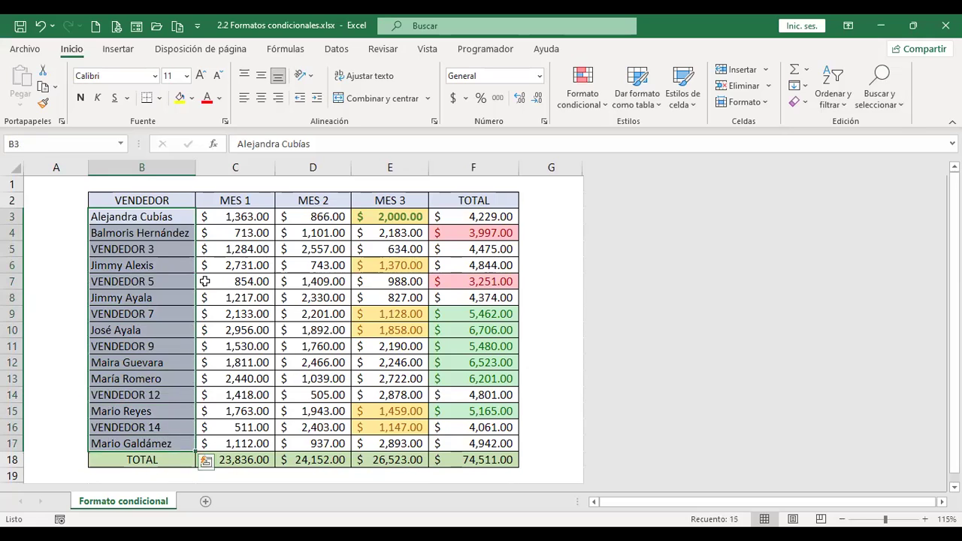
Add a Texto que contiene rule on B3:B17 for the prefilled first seller's name with light red fill.
{"action": "left_click", "coordinate": [590, 105]}
{"action": "mouse_move", "coordinate": [623, 139]}
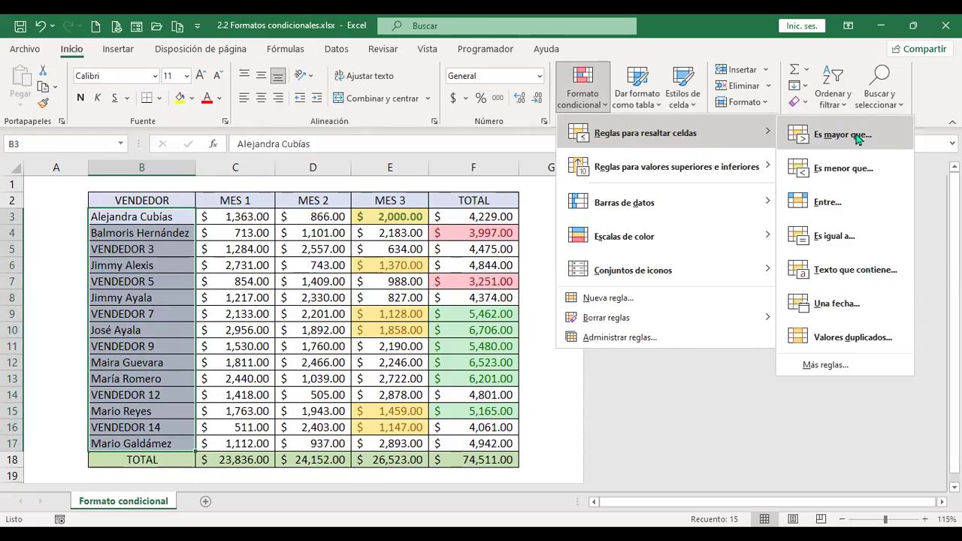
{"action": "left_click", "coordinate": [874, 284]}
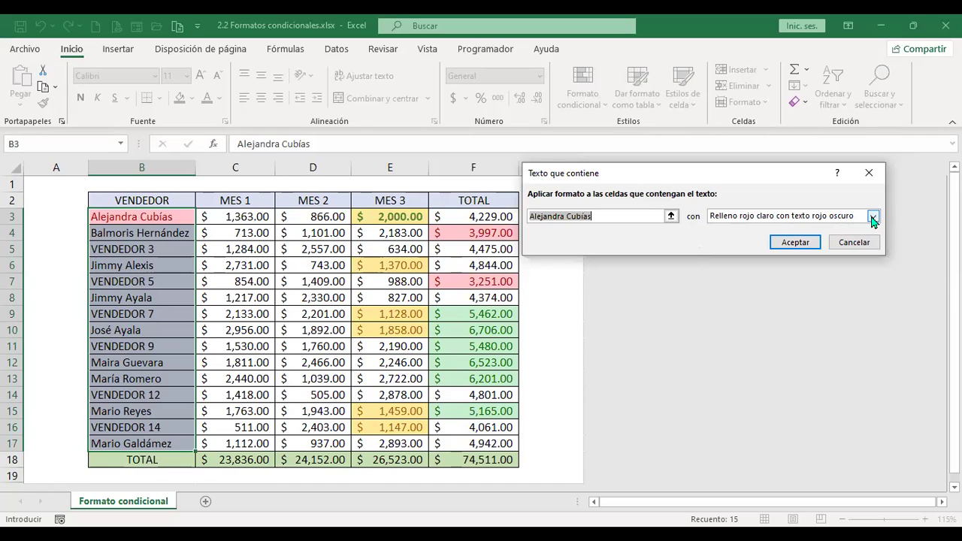
{"action": "left_click", "coordinate": [813, 247]}
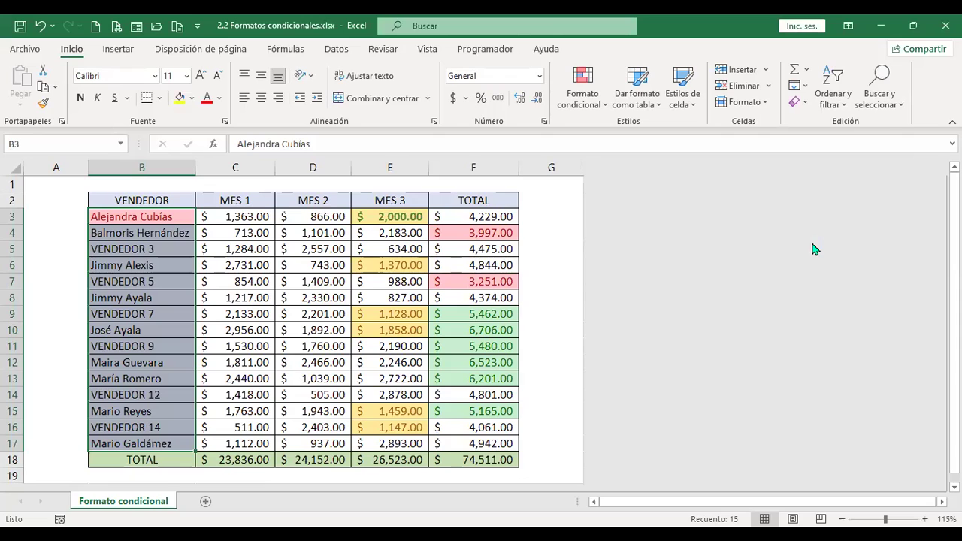
Start a Texto que contiene rule for another seller's first name, trying presets before choosing a custom format.
{"action": "left_click", "coordinate": [601, 105]}
{"action": "mouse_move", "coordinate": [676, 133]}
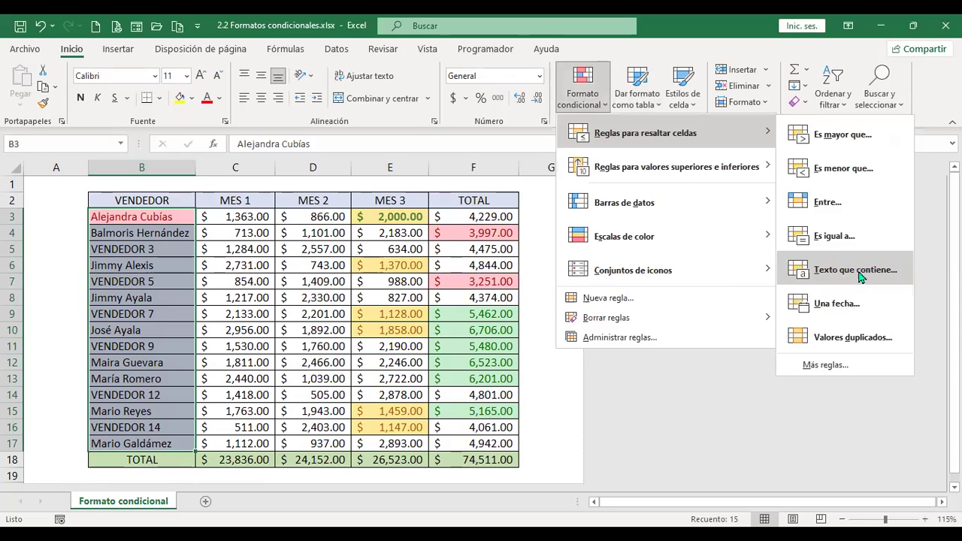
{"action": "left_click", "coordinate": [857, 270]}
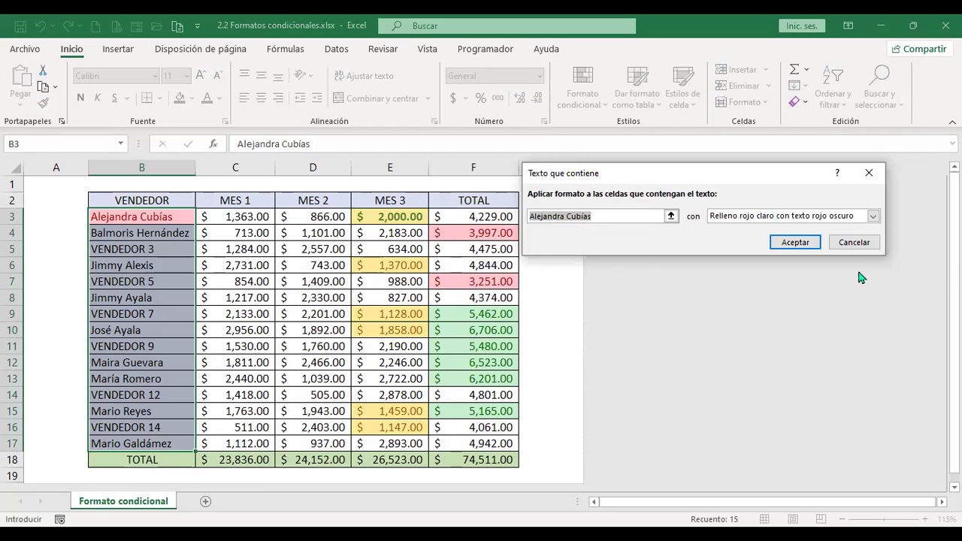
{"action": "type", "text": "Jimmy"}
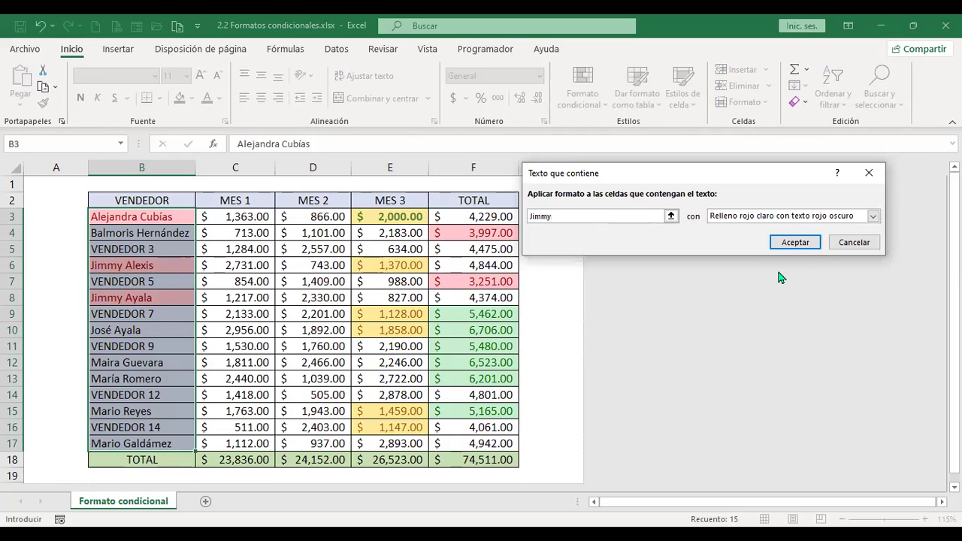
{"action": "left_click", "coordinate": [873, 217]}
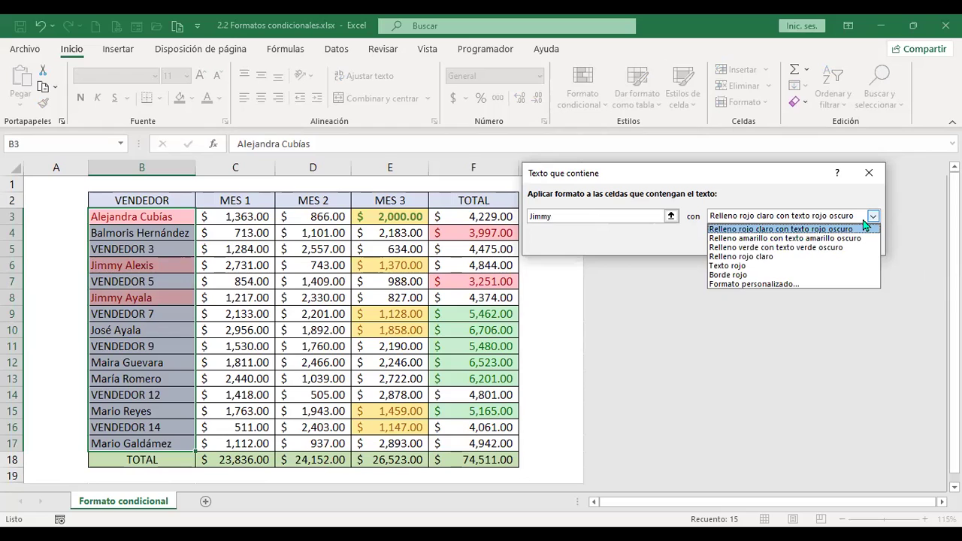
{"action": "left_click", "coordinate": [775, 258]}
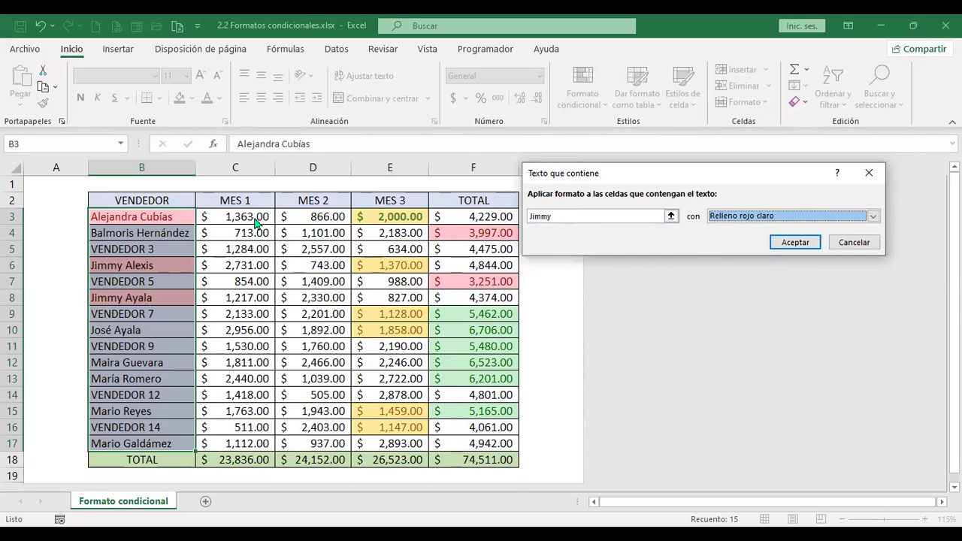
{"action": "left_click", "coordinate": [854, 218]}
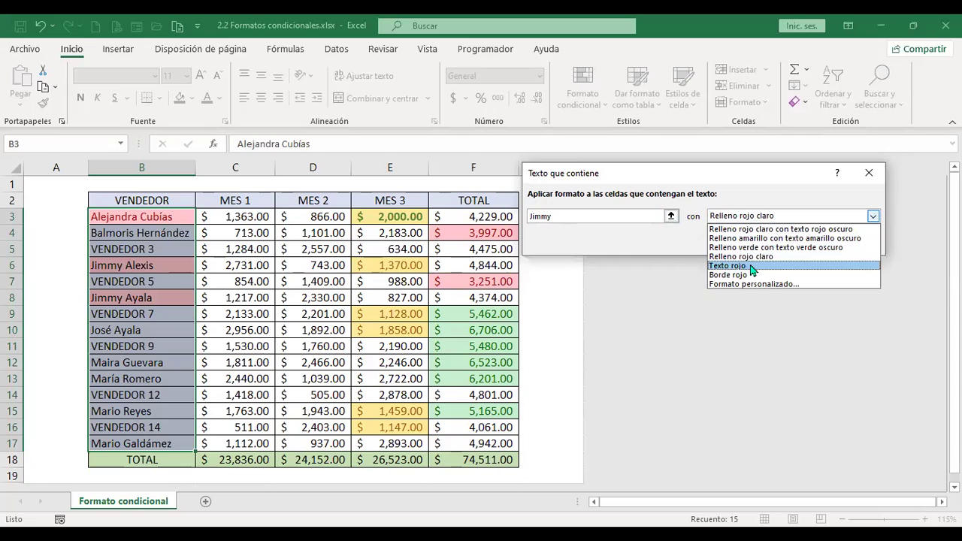
{"action": "left_click", "coordinate": [752, 266]}
{"action": "left_click", "coordinate": [873, 215]}
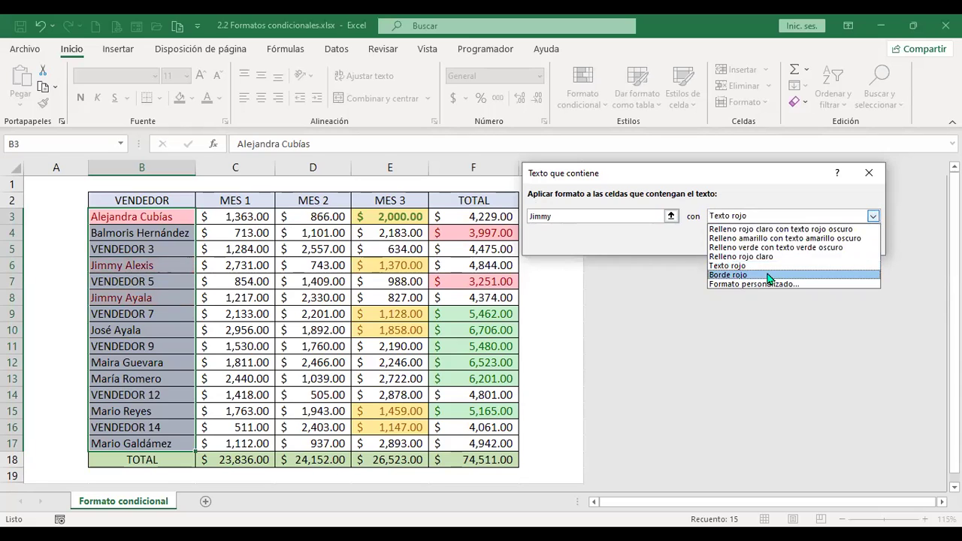
{"action": "left_click", "coordinate": [768, 276]}
{"action": "left_click", "coordinate": [873, 216]}
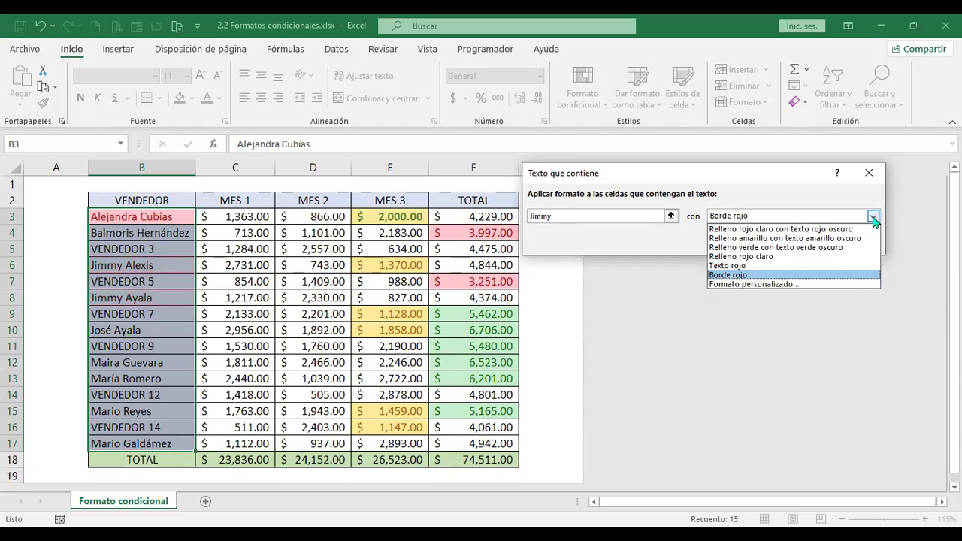
{"action": "left_click", "coordinate": [764, 284]}
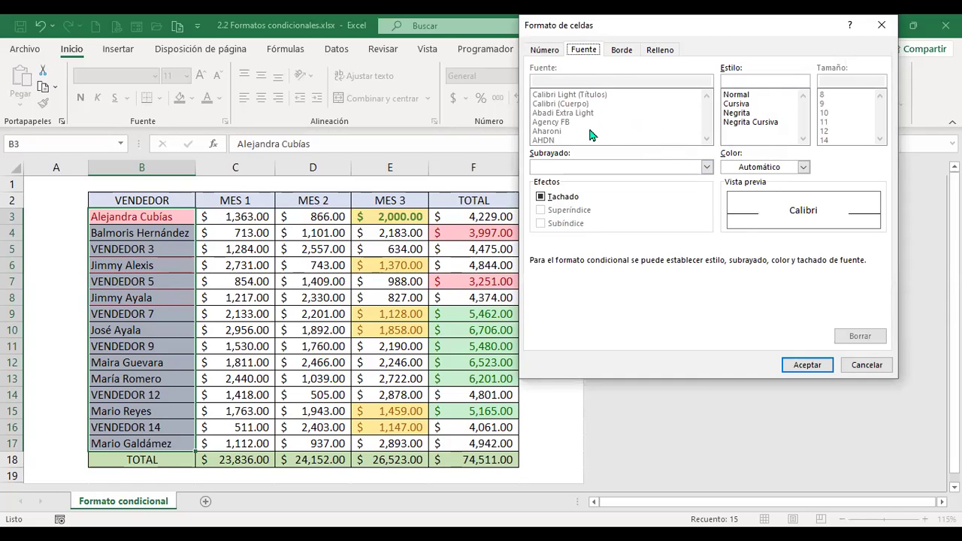
Set the custom format to white text on a black fill and apply the rule to the vendor names.
{"action": "left_click", "coordinate": [661, 53]}
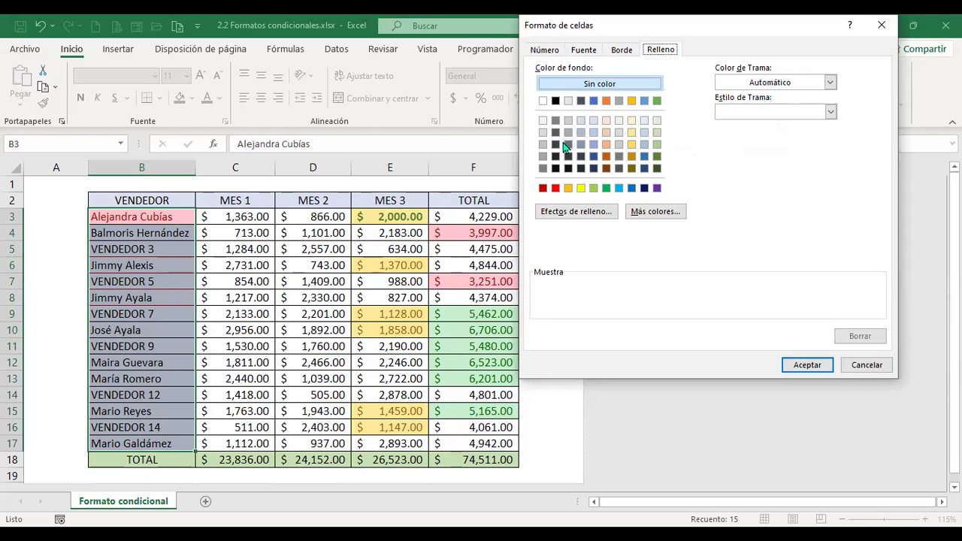
{"action": "left_click", "coordinate": [556, 101]}
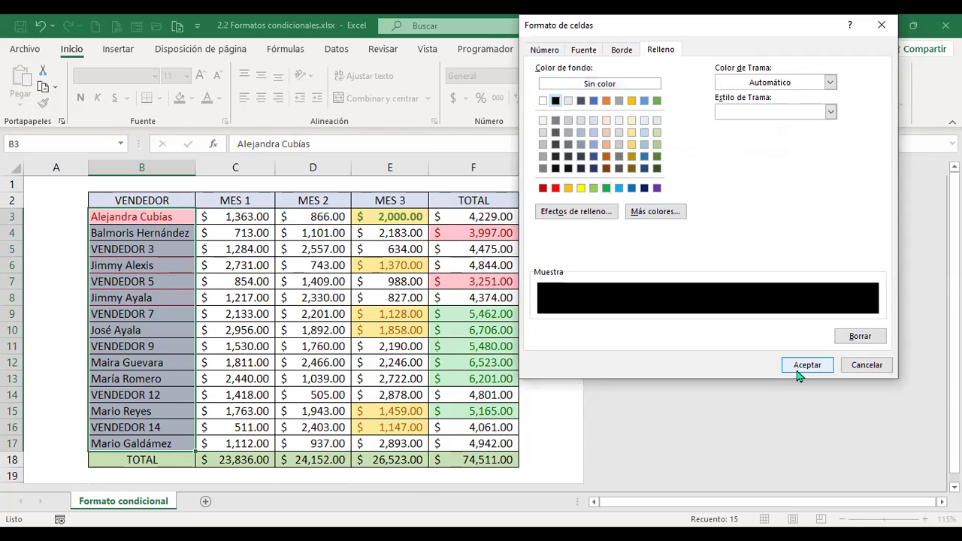
{"action": "left_click", "coordinate": [586, 50]}
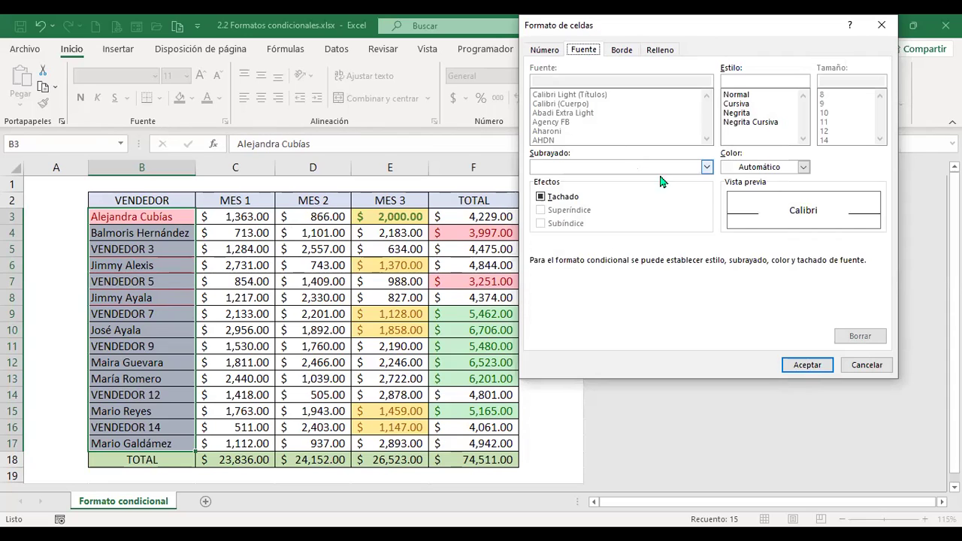
{"action": "left_click", "coordinate": [803, 167]}
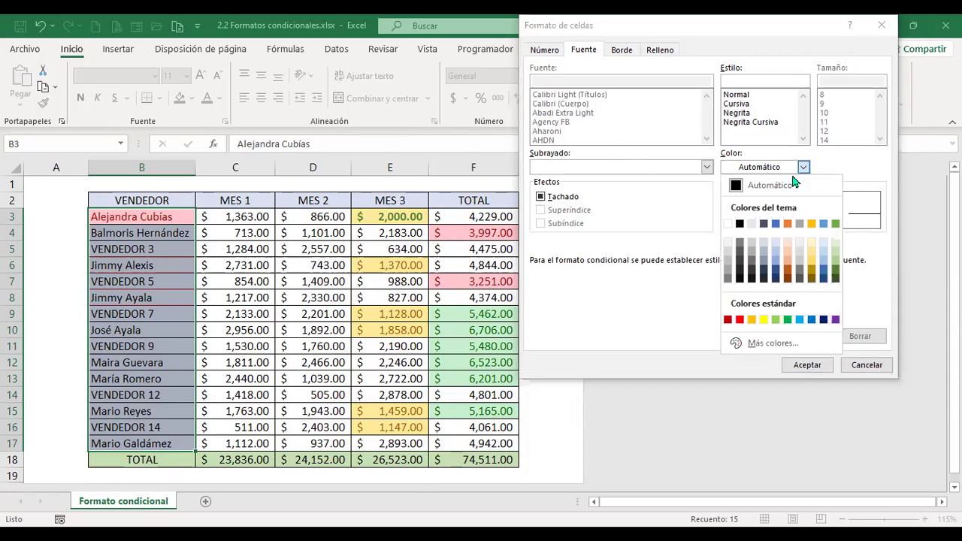
{"action": "left_click", "coordinate": [727, 224]}
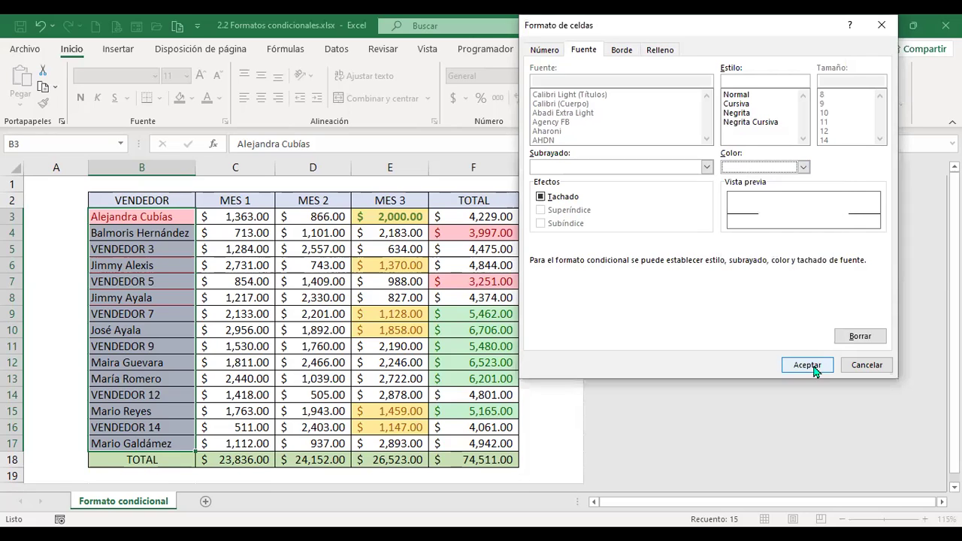
{"action": "left_click", "coordinate": [807, 365]}
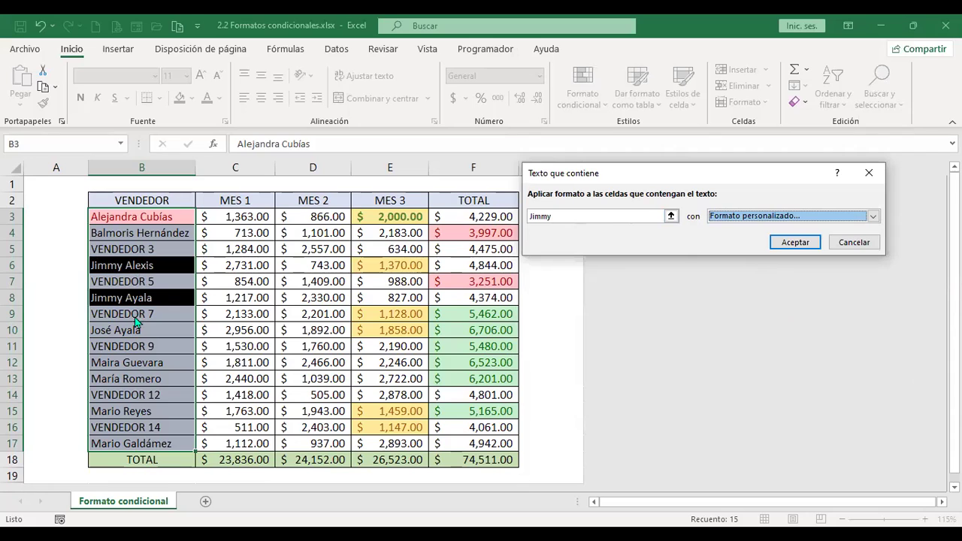
{"action": "left_click", "coordinate": [803, 248]}
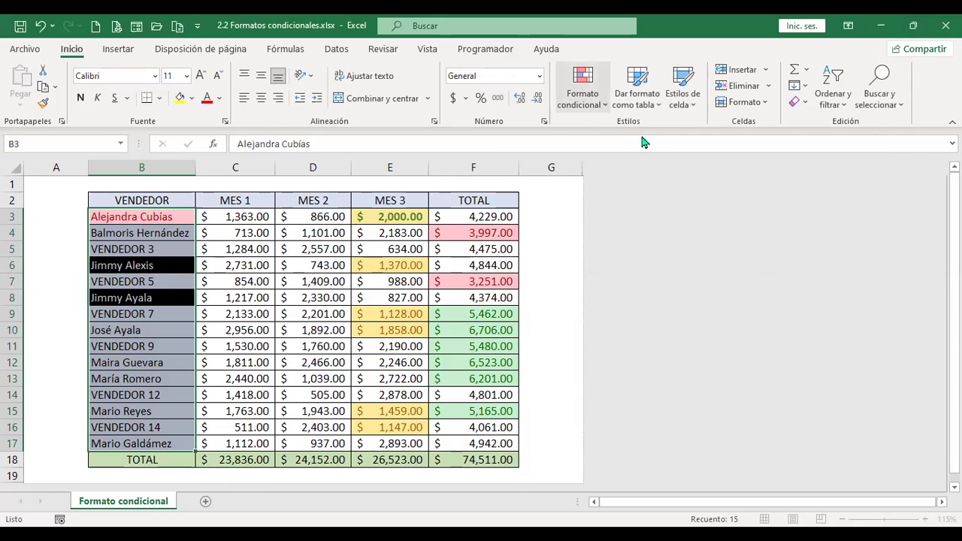
{"action": "left_click", "coordinate": [583, 86]}
Start a Texto que contiene rule for a third seller's first name using a custom format.
{"action": "mouse_move", "coordinate": [677, 133]}
{"action": "left_click", "coordinate": [854, 270]}
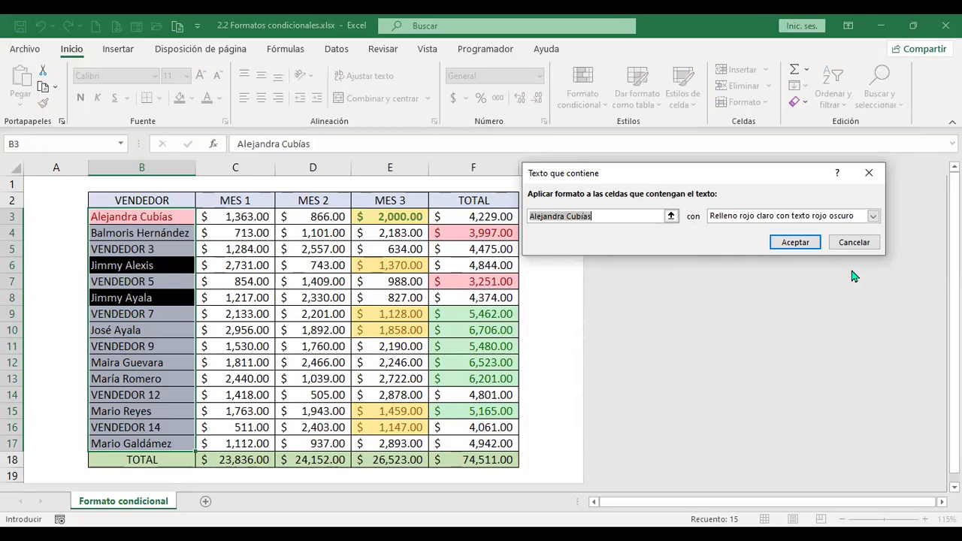
{"action": "type", "text": "Mario"}
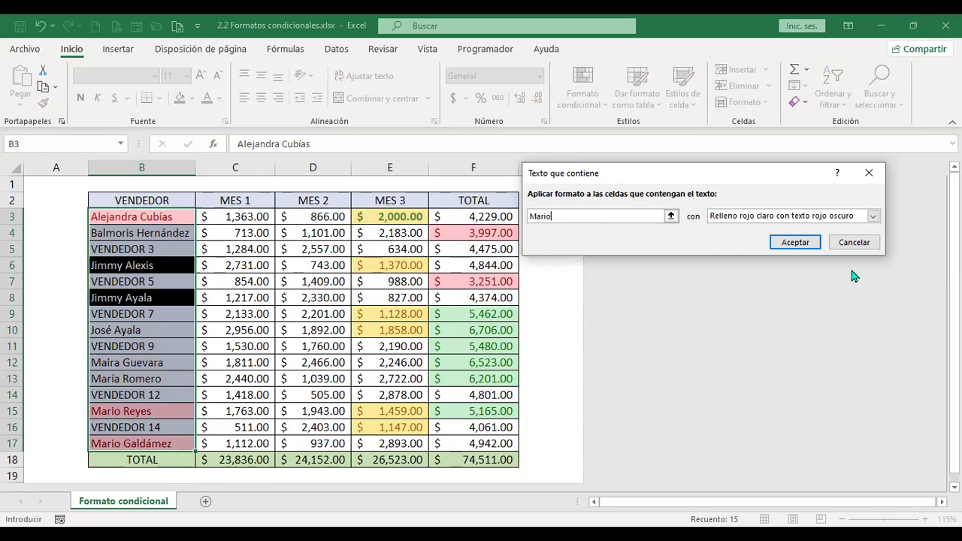
{"action": "left_click", "coordinate": [873, 215]}
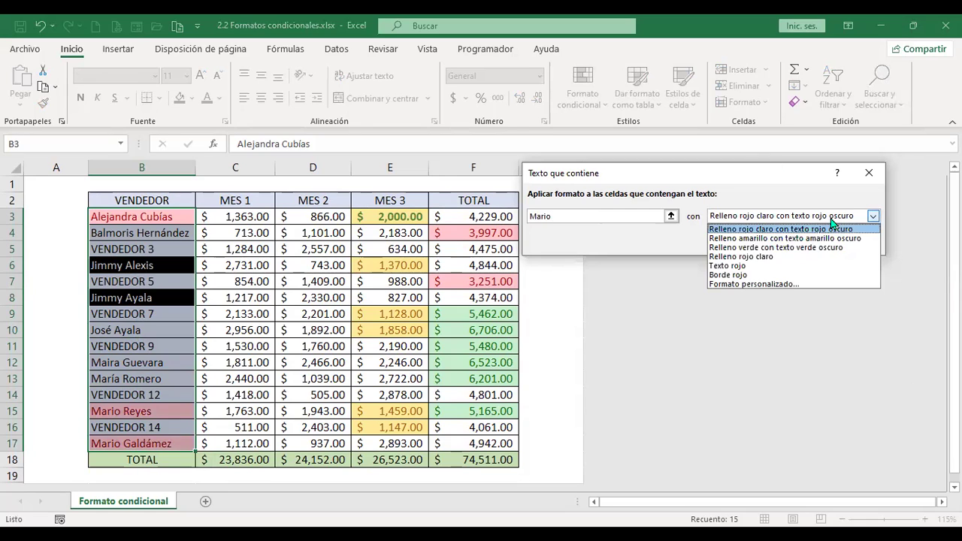
{"action": "left_click", "coordinate": [779, 284]}
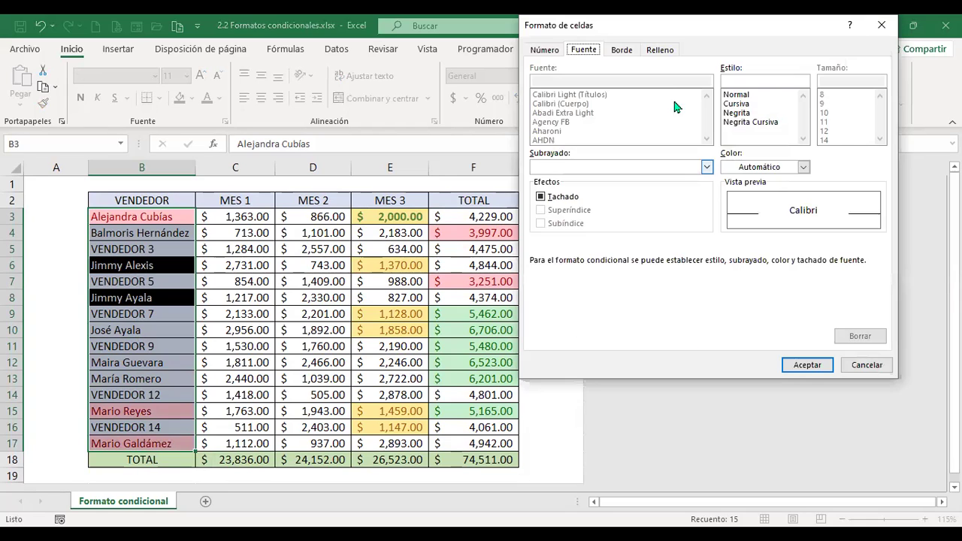
Give the custom format a purple dash-dot outline border.
{"action": "left_click", "coordinate": [621, 50]}
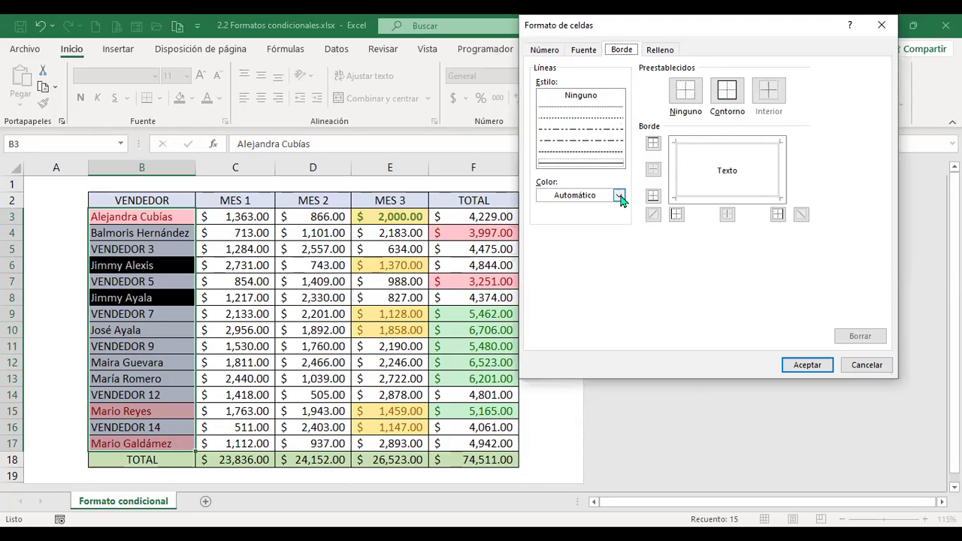
{"action": "left_click", "coordinate": [613, 131]}
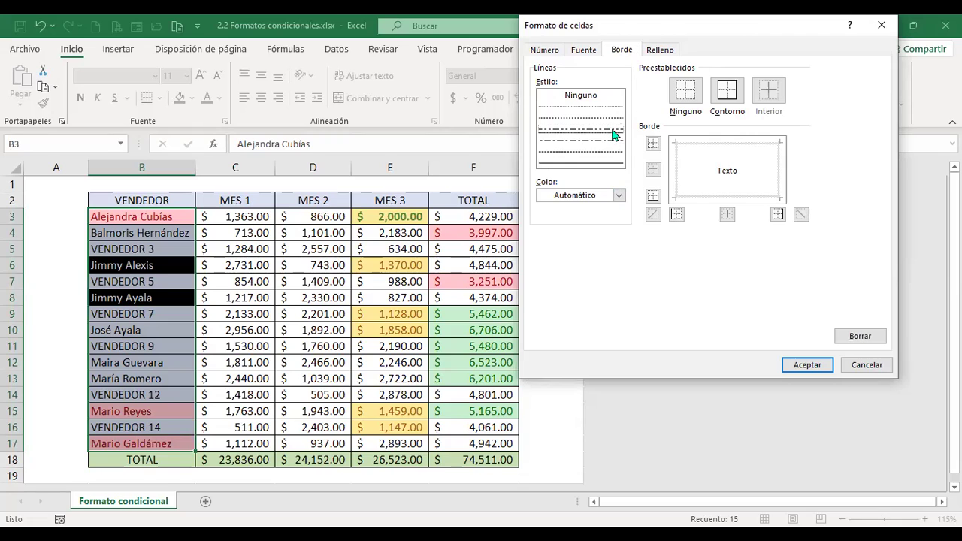
{"action": "left_click", "coordinate": [619, 195]}
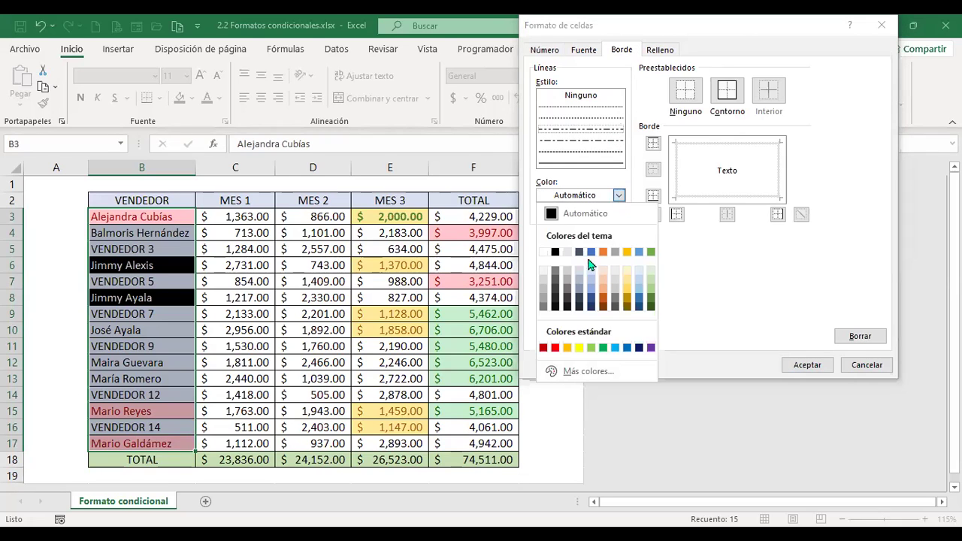
{"action": "left_click", "coordinate": [651, 348]}
{"action": "left_click", "coordinate": [733, 99]}
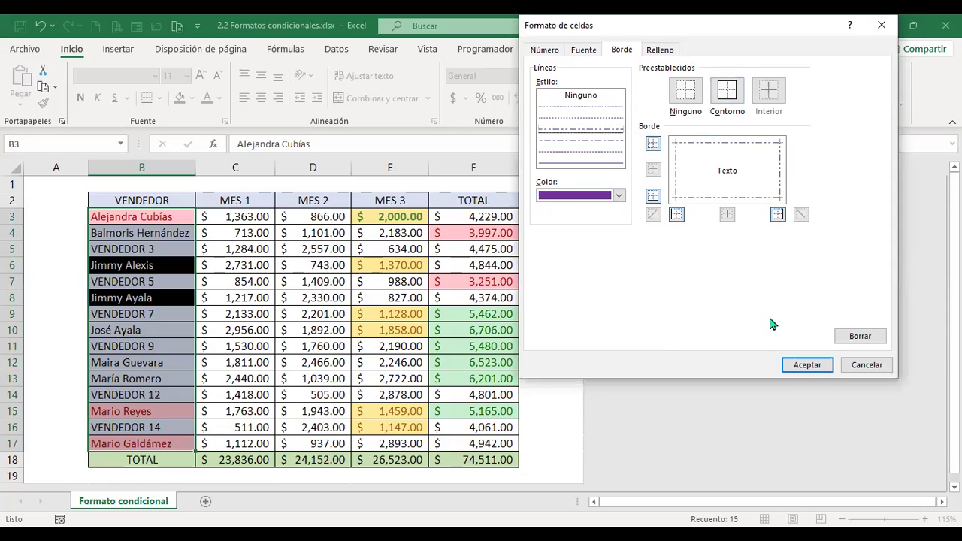
{"action": "left_click", "coordinate": [804, 366]}
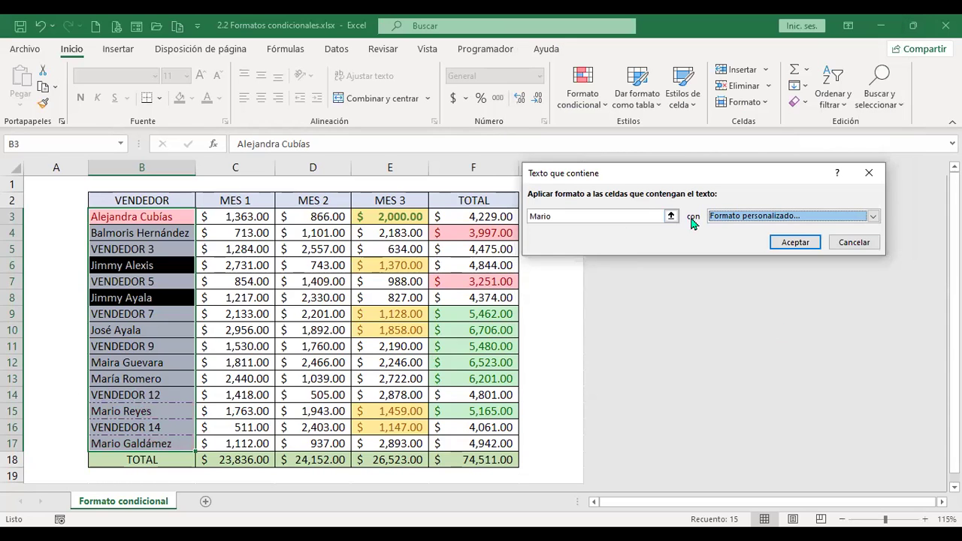
{"action": "left_click", "coordinate": [873, 216]}
{"action": "left_click", "coordinate": [756, 284]}
Add a white-to-blue horizontal gradient fill to the rule's format, apply it, and inspect B15.
{"action": "left_click", "coordinate": [661, 50]}
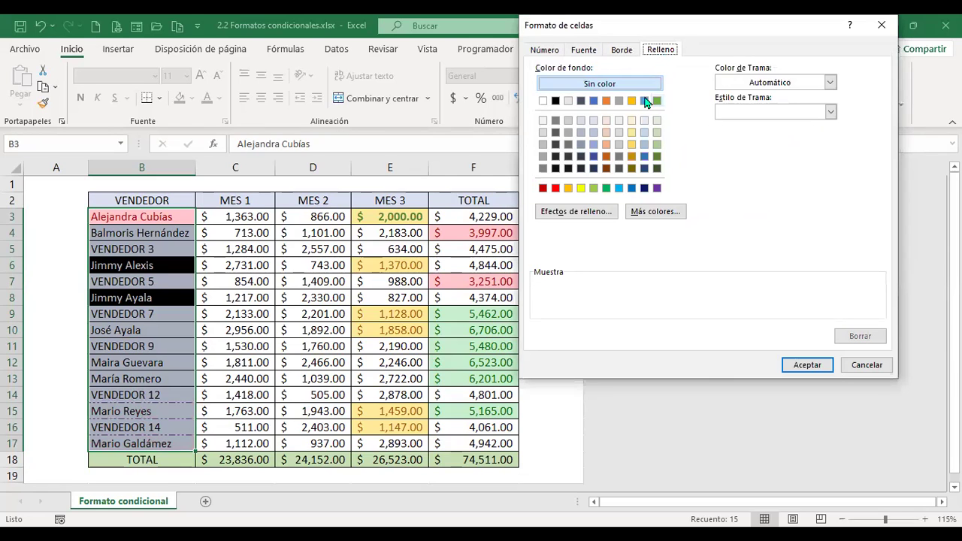
{"action": "left_click", "coordinate": [585, 212]}
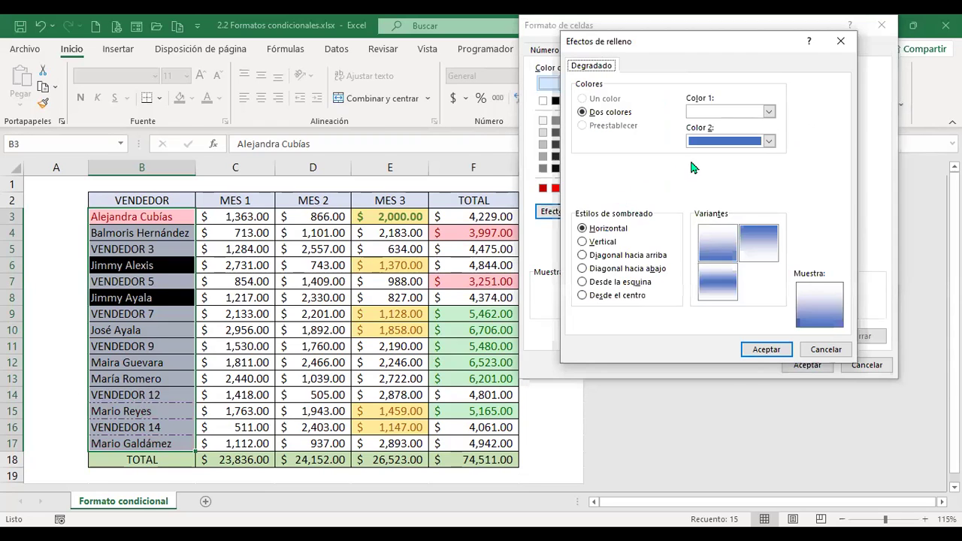
{"action": "left_click", "coordinate": [725, 250]}
{"action": "left_click", "coordinate": [766, 350]}
{"action": "left_click", "coordinate": [806, 364]}
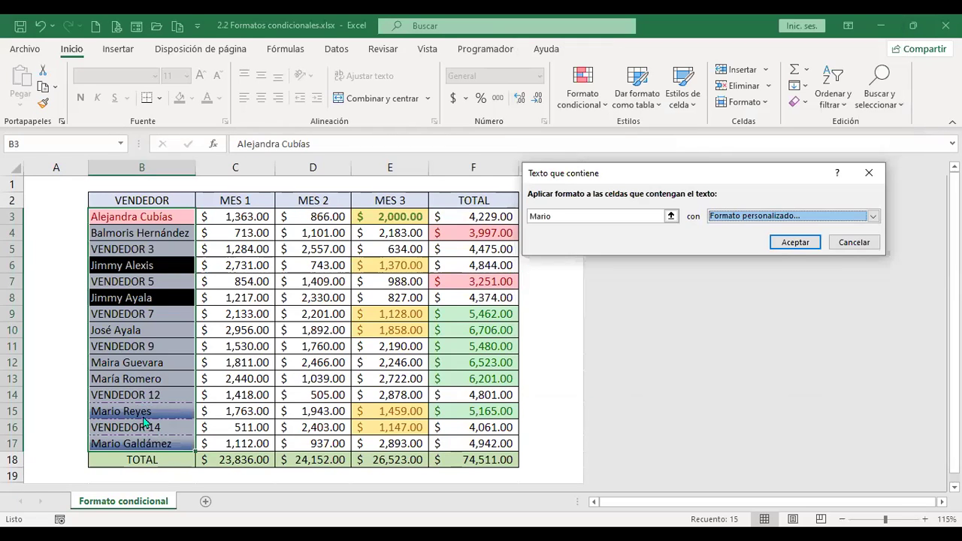
{"action": "left_click", "coordinate": [799, 245]}
{"action": "left_click", "coordinate": [161, 410]}
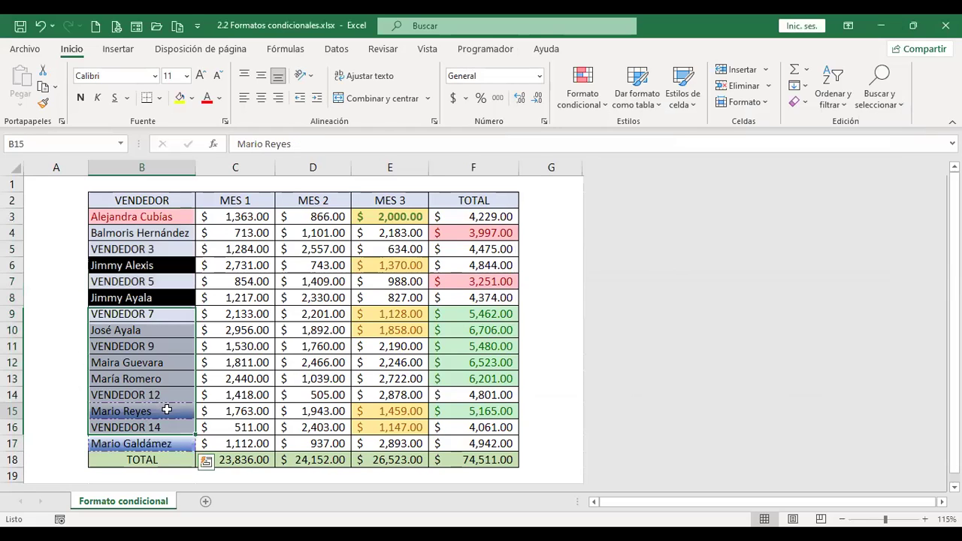
{"action": "left_click", "coordinate": [240, 396]}
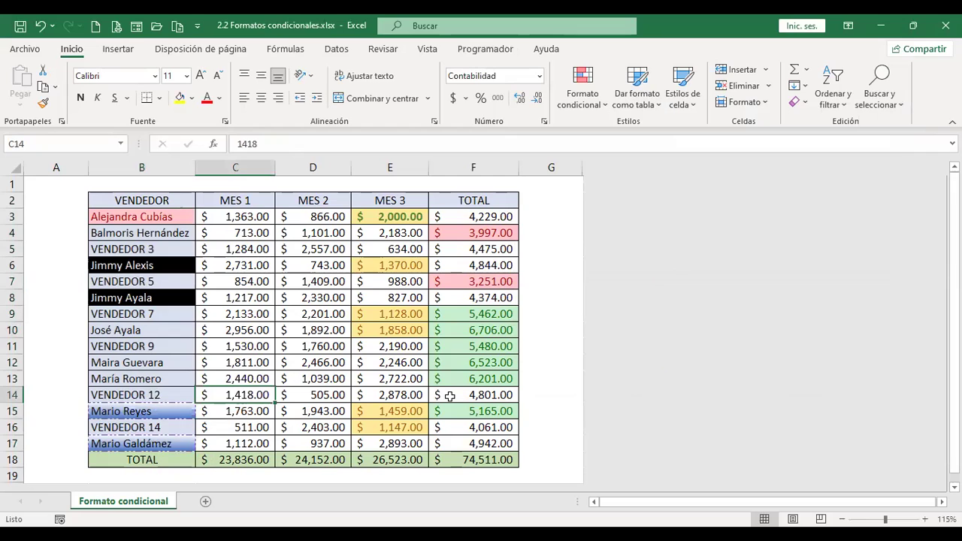
{"action": "left_click", "coordinate": [147, 407]}
{"action": "left_click", "coordinate": [159, 445], "text": "ctrl"}
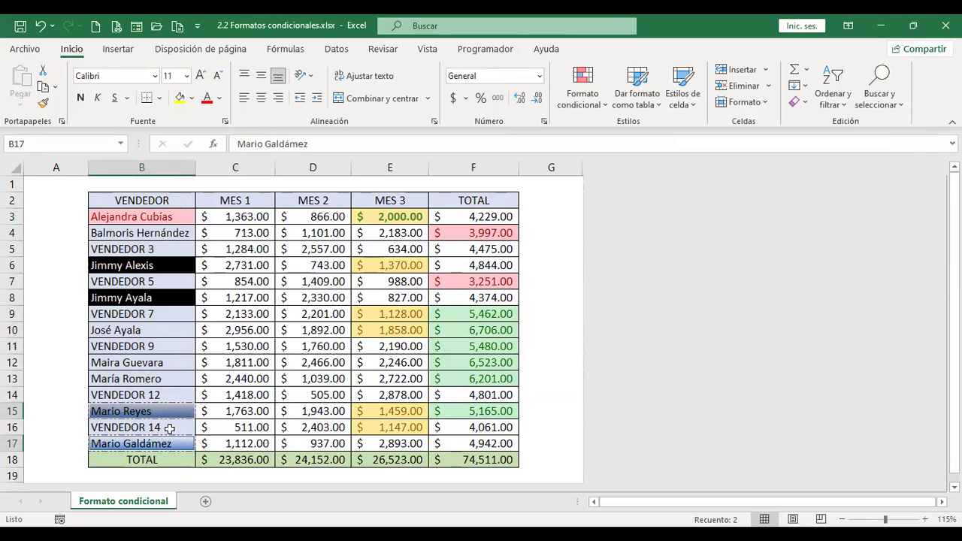
{"action": "key", "text": "Return"}
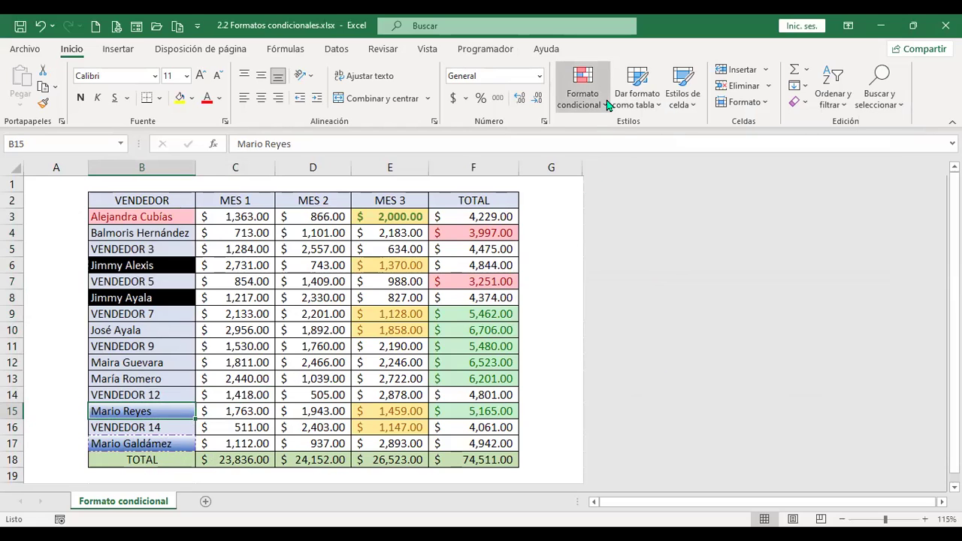
{"action": "left_click", "coordinate": [582, 88]}
{"action": "mouse_move", "coordinate": [662, 133]}
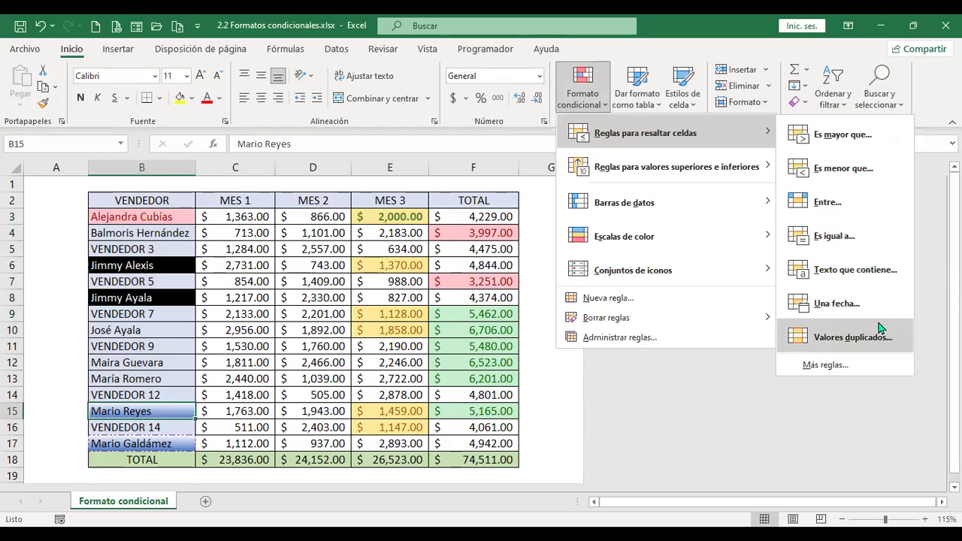
{"action": "left_click", "coordinate": [322, 284]}
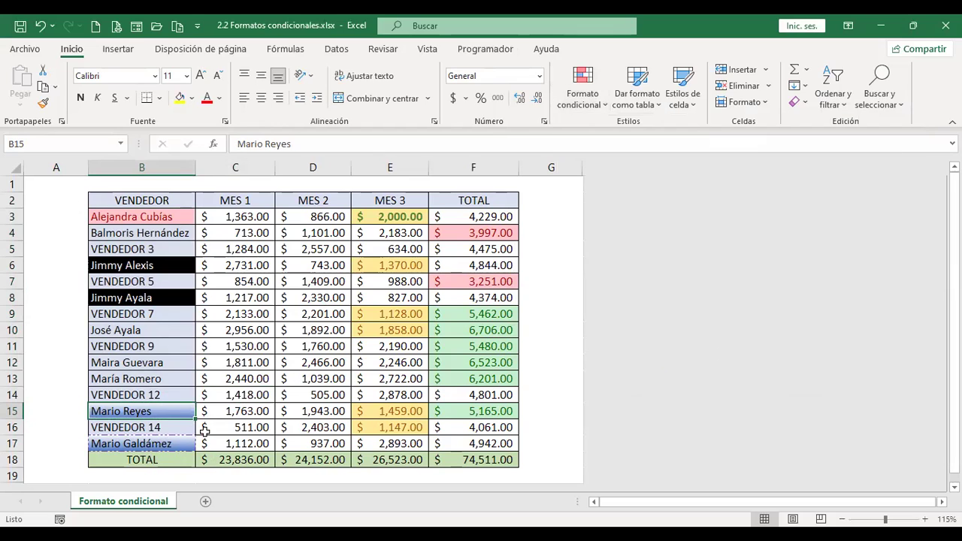
{"action": "left_click", "coordinate": [61, 201]}
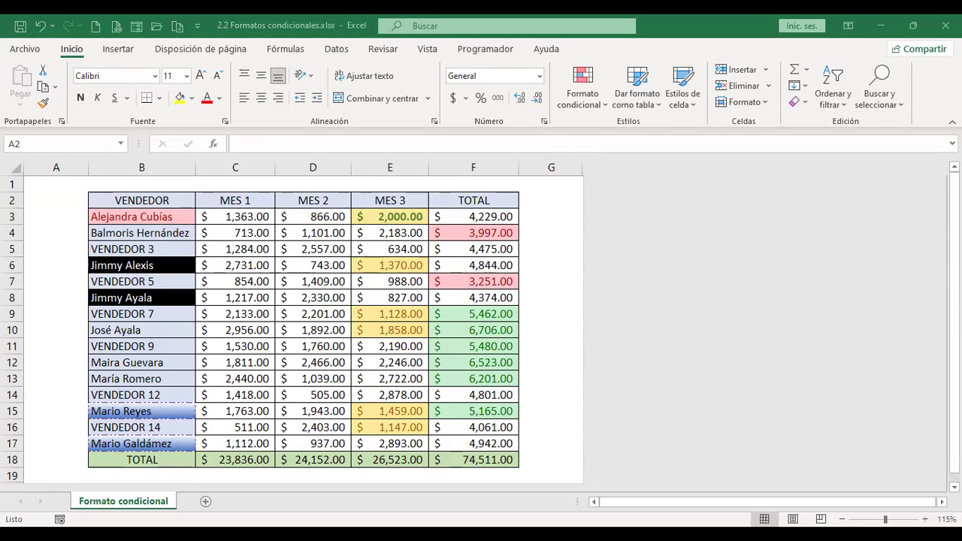
Paste the dates into column A starting at A3, from 1/1/2018 to 6/1/2018.
{"action": "left_click_drag", "start_coordinate": [124, 218], "coordinate": [143, 334]}
{"action": "left_click", "coordinate": [69, 219]}
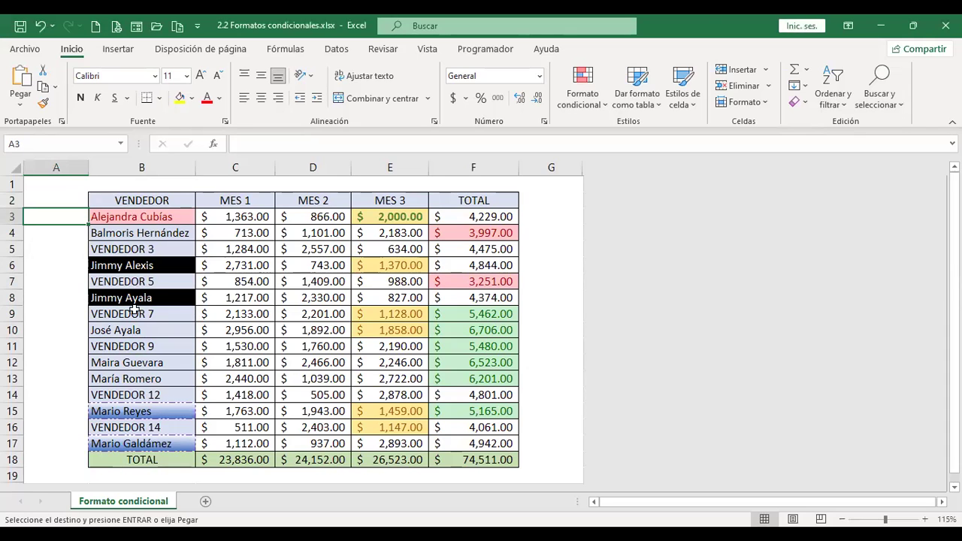
{"action": "left_click", "coordinate": [23, 108]}
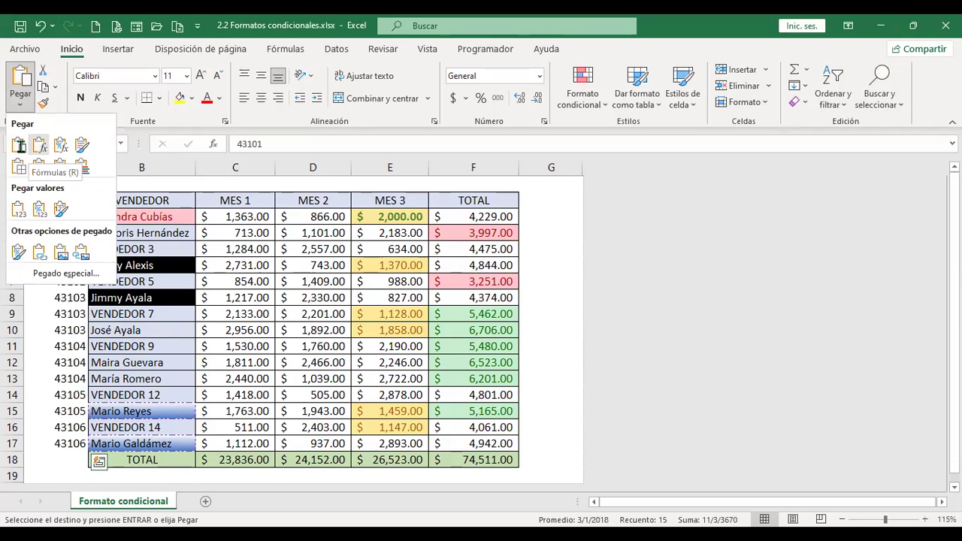
{"action": "left_click", "coordinate": [63, 210]}
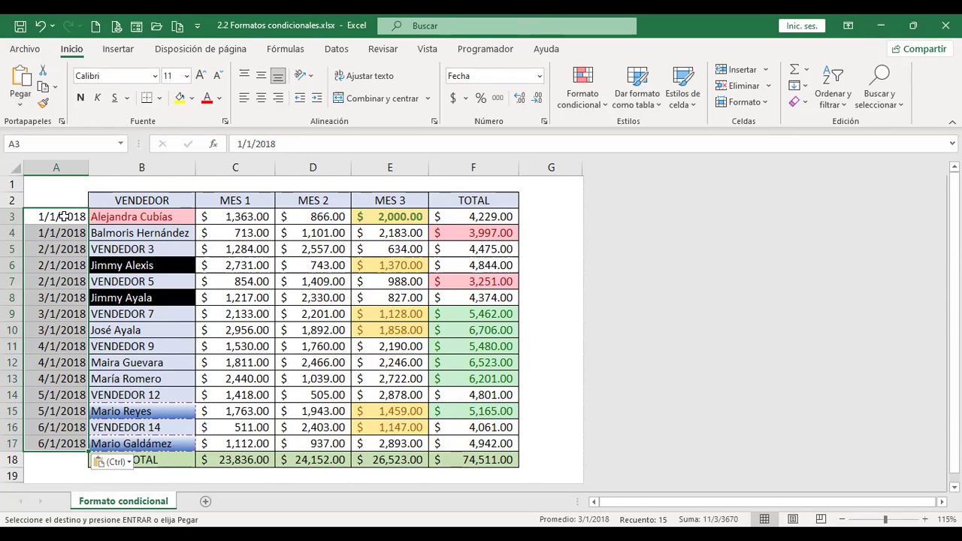
{"action": "left_click", "coordinate": [64, 217]}
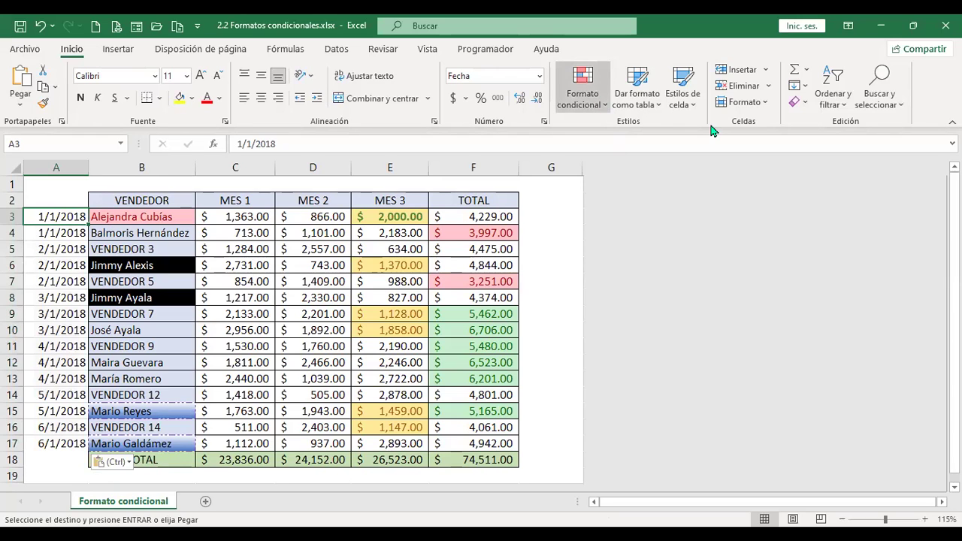
Browse the date periods of the Una fecha highlight rule, then cancel it.
{"action": "mouse_move", "coordinate": [712, 132]}
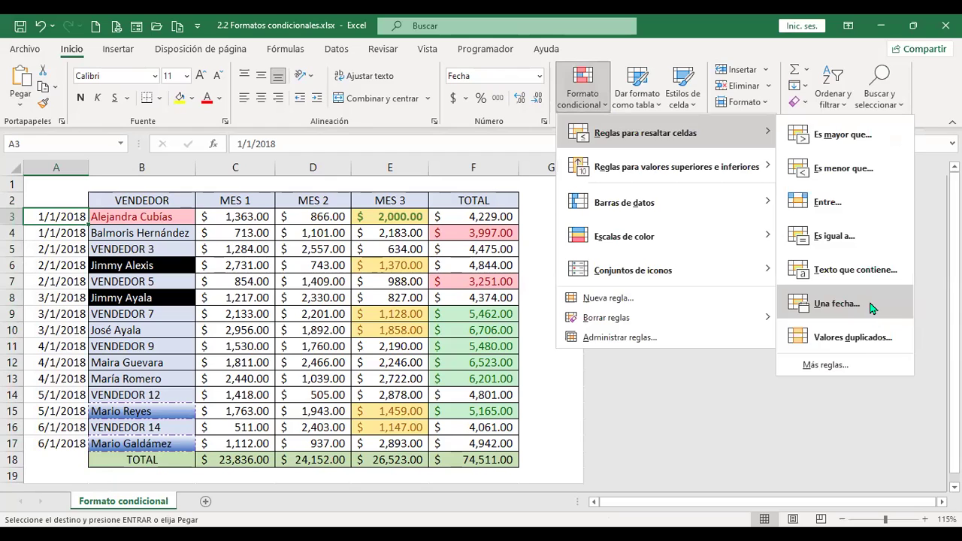
{"action": "left_click", "coordinate": [836, 303]}
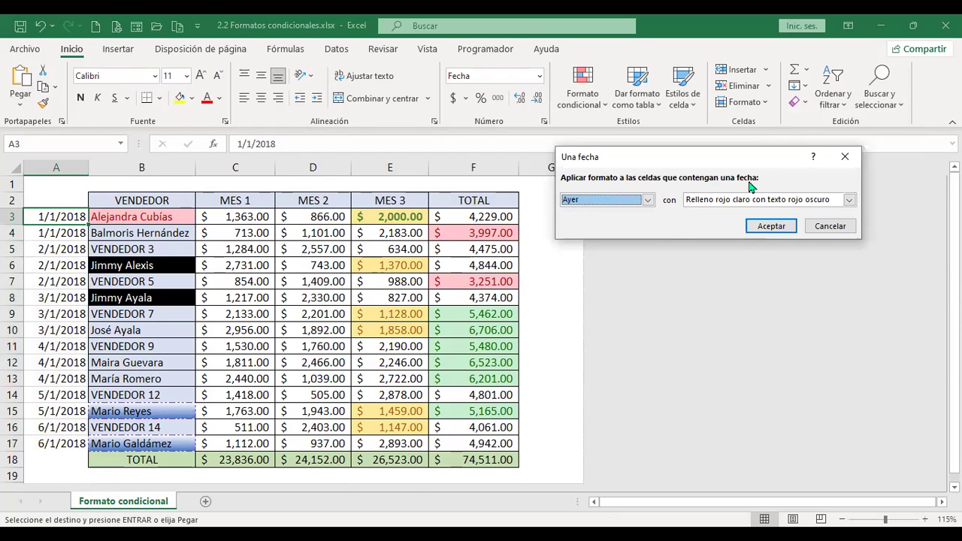
{"action": "left_click", "coordinate": [647, 200]}
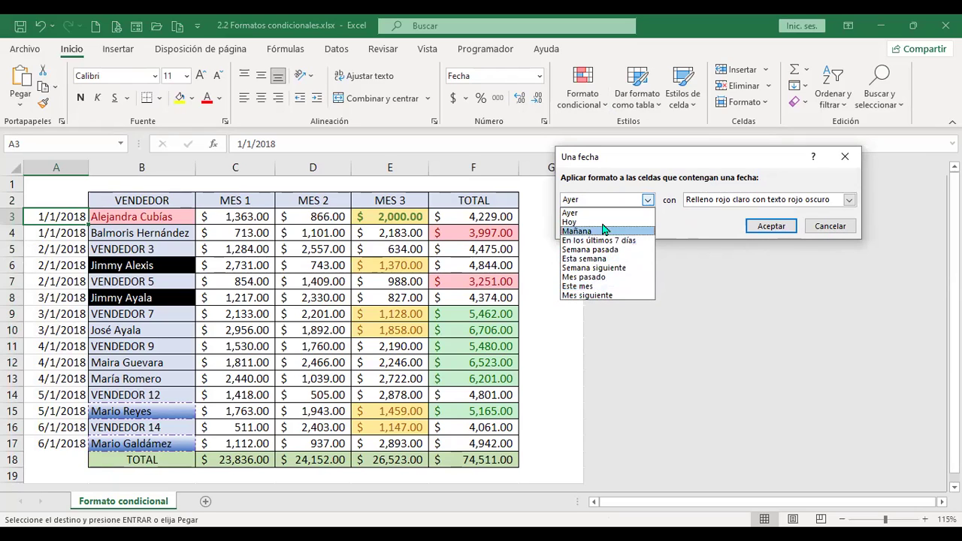
{"action": "left_click", "coordinate": [825, 230]}
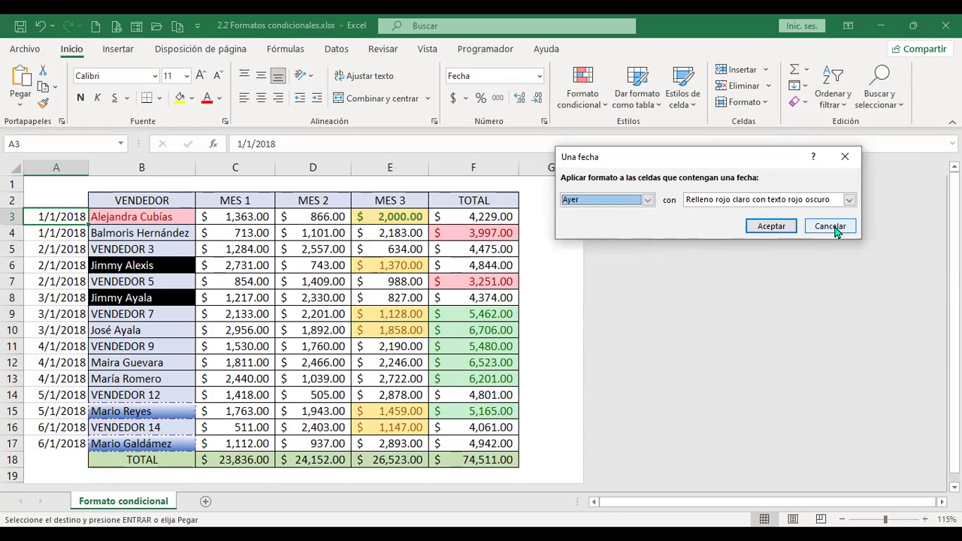
{"action": "left_click", "coordinate": [838, 231]}
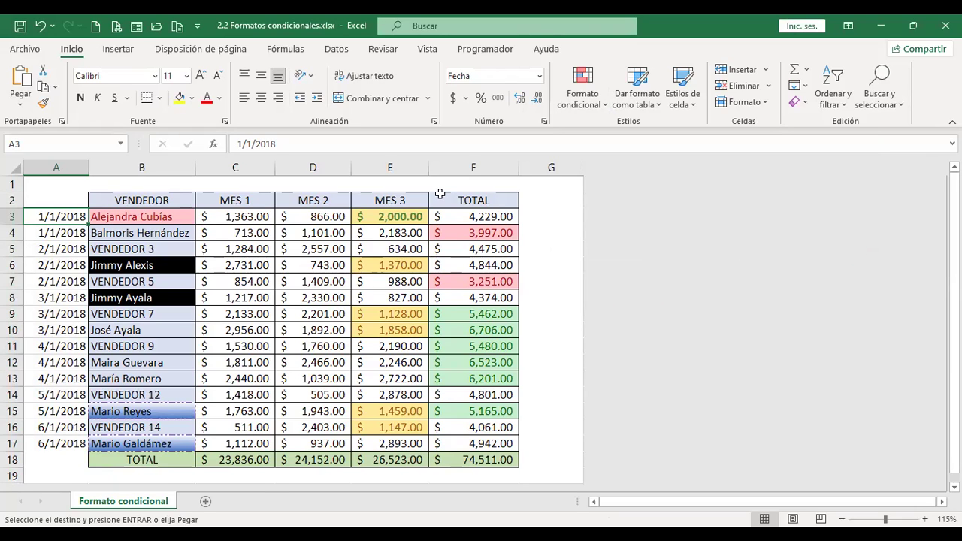
Enter the date 11/7/22 in cell A3.
{"action": "type", "text": "11/7/22"}
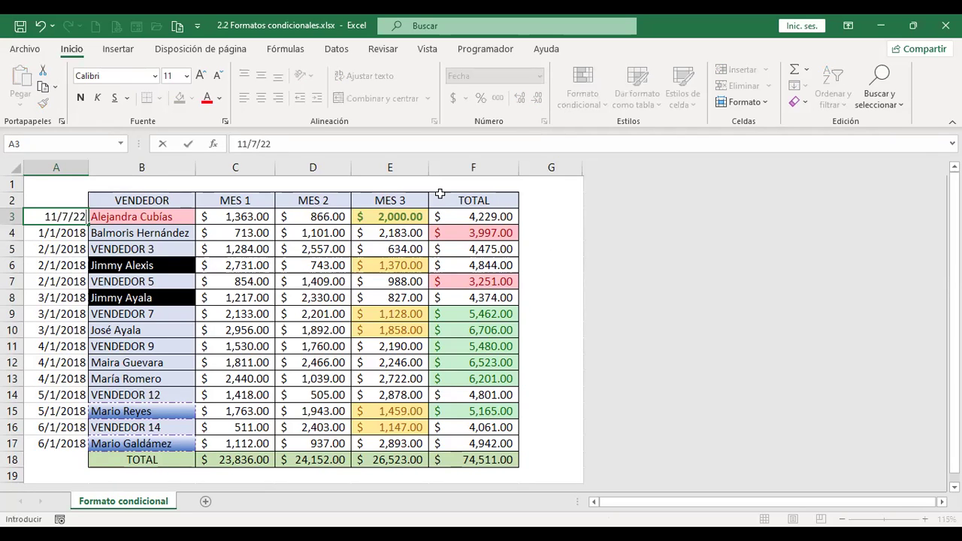
{"action": "key", "text": "Return"}
{"action": "key", "text": "Up"}
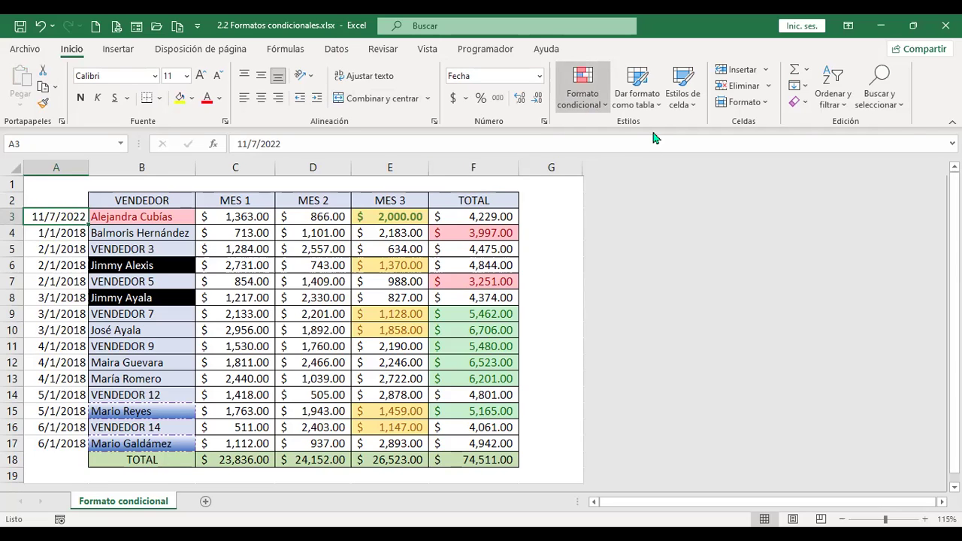
Browse the Una fecha rule's date periods via Alt+O shortcuts, then cancel it.
{"action": "key", "text": "alt+o"}
{"action": "key", "text": "l"}
{"action": "key", "text": "Right"}
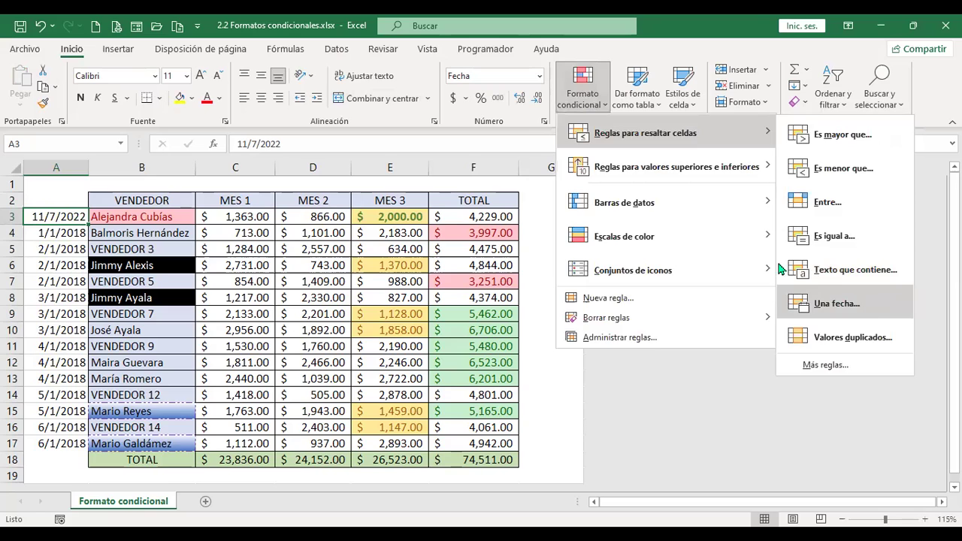
{"action": "left_click", "coordinate": [873, 304]}
{"action": "left_click", "coordinate": [647, 199]}
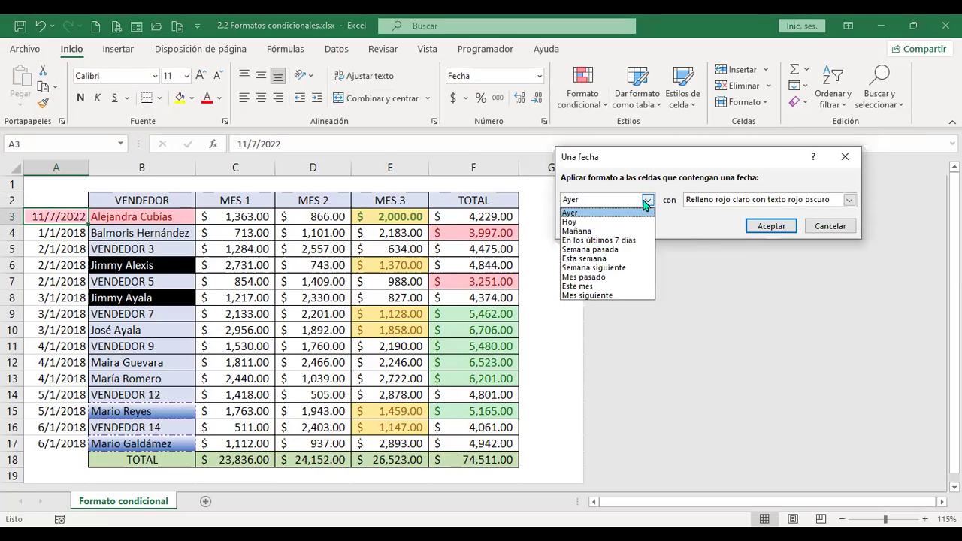
{"action": "left_click", "coordinate": [827, 229]}
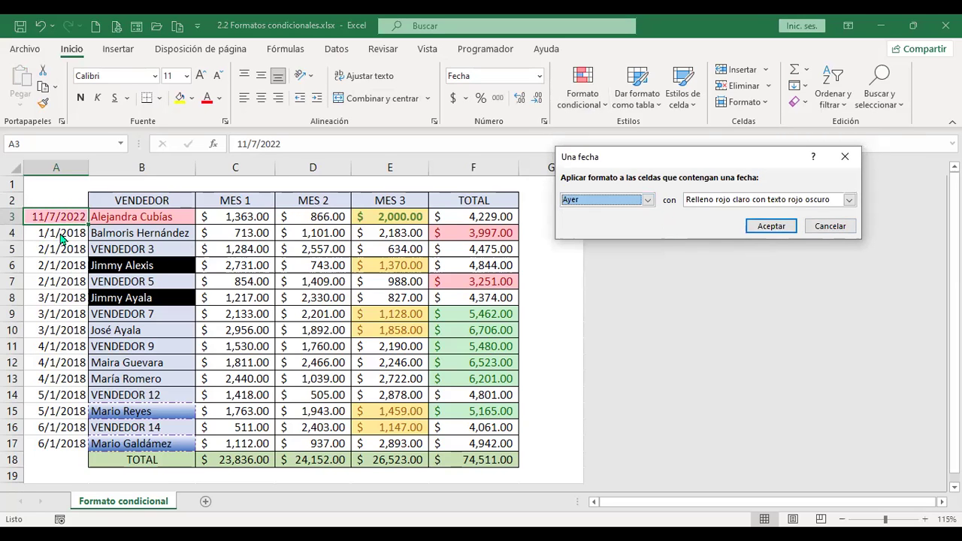
{"action": "left_click", "coordinate": [836, 227]}
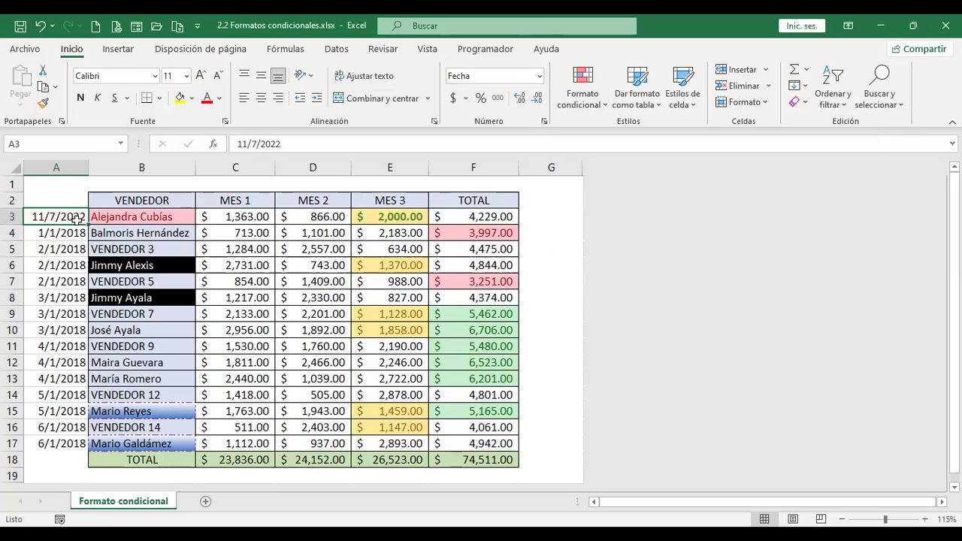
Fill 12/7/2022 into A4, preview the Una fecha rule again, and paste a screenshot at G7.
{"action": "left_click_drag", "start_coordinate": [88, 224], "coordinate": [86, 239]}
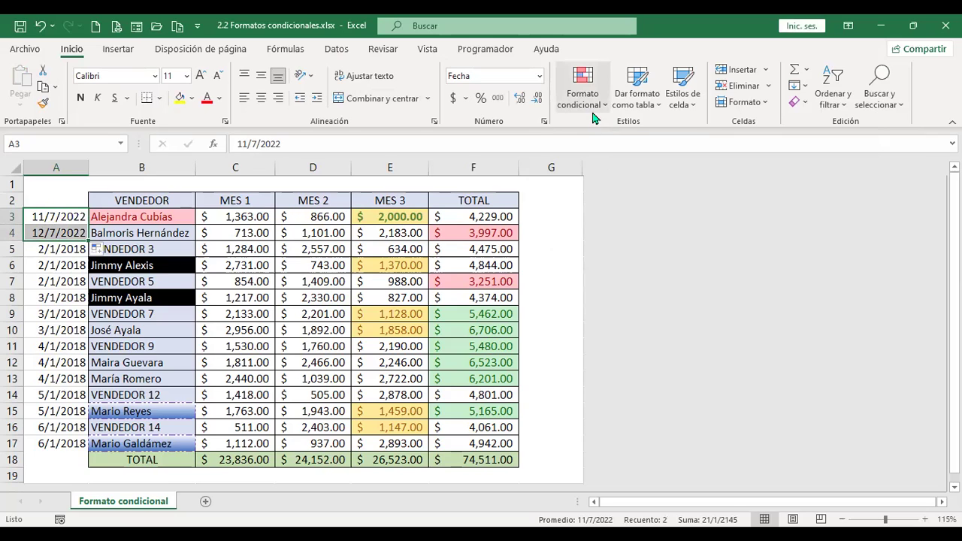
{"action": "left_click", "coordinate": [591, 104]}
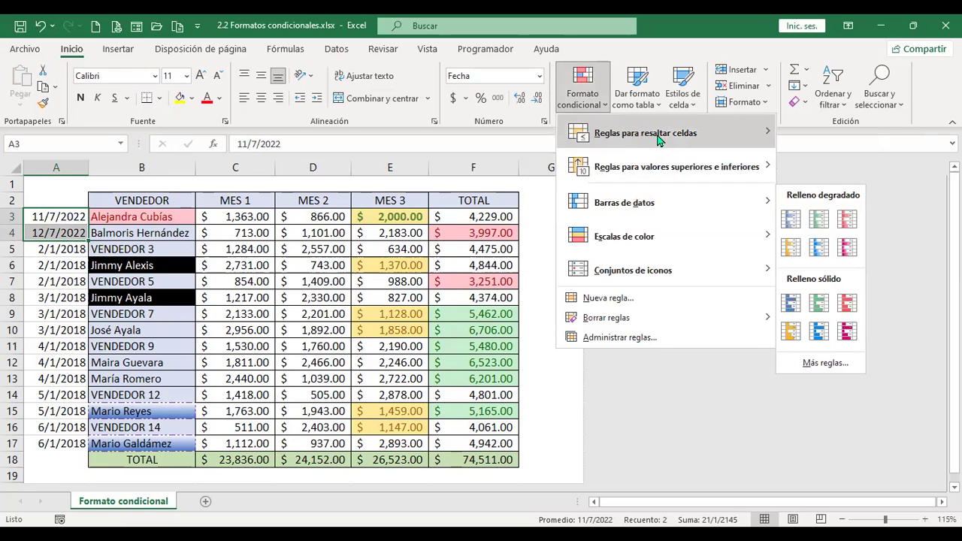
{"action": "mouse_move", "coordinate": [658, 139]}
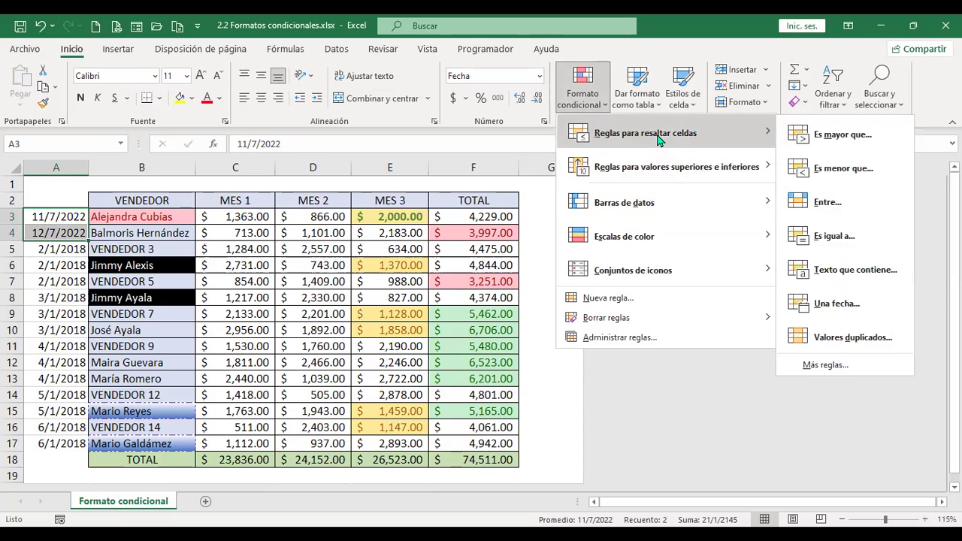
{"action": "left_click", "coordinate": [853, 314]}
{"action": "left_click", "coordinate": [649, 203]}
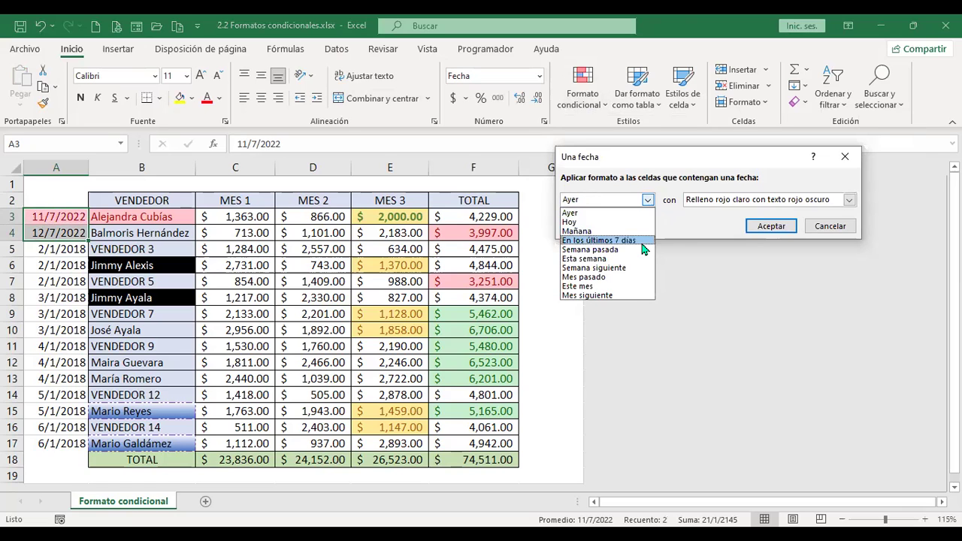
{"action": "left_click", "coordinate": [829, 226]}
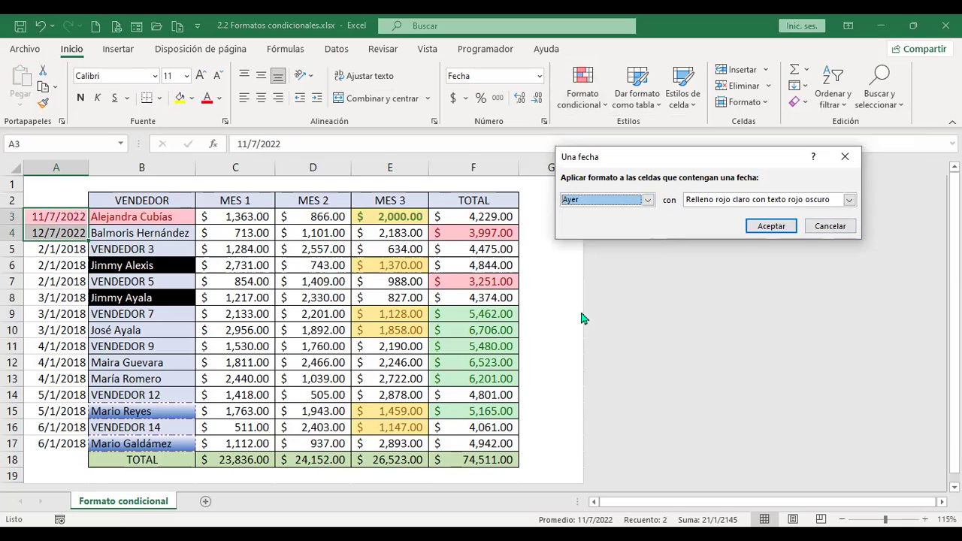
{"action": "left_click", "coordinate": [789, 227]}
{"action": "left_click", "coordinate": [553, 282]}
{"action": "key", "text": "ctrl+v"}
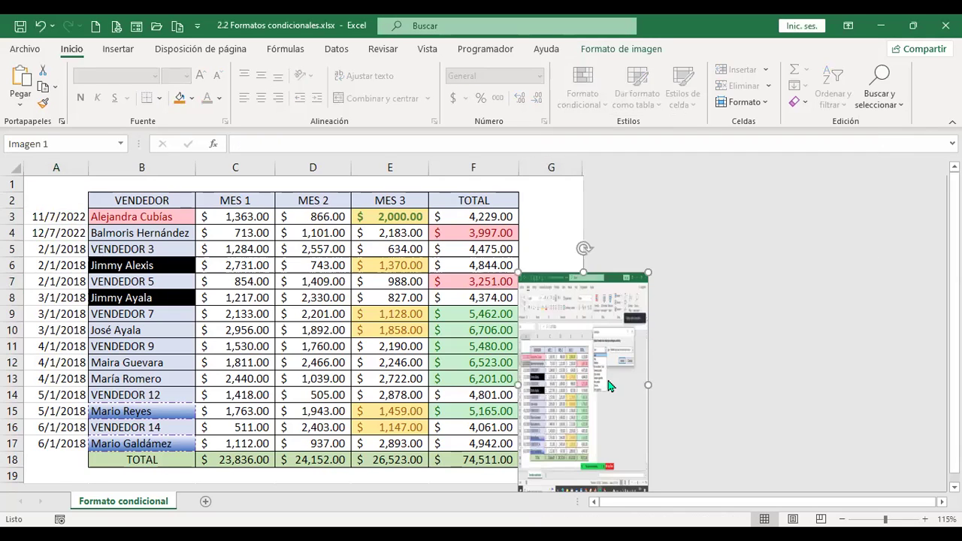
Move the pasted screenshot aside and unhide the hidden columns H to L.
{"action": "left_click_drag", "start_coordinate": [565, 284], "coordinate": [500, 202]}
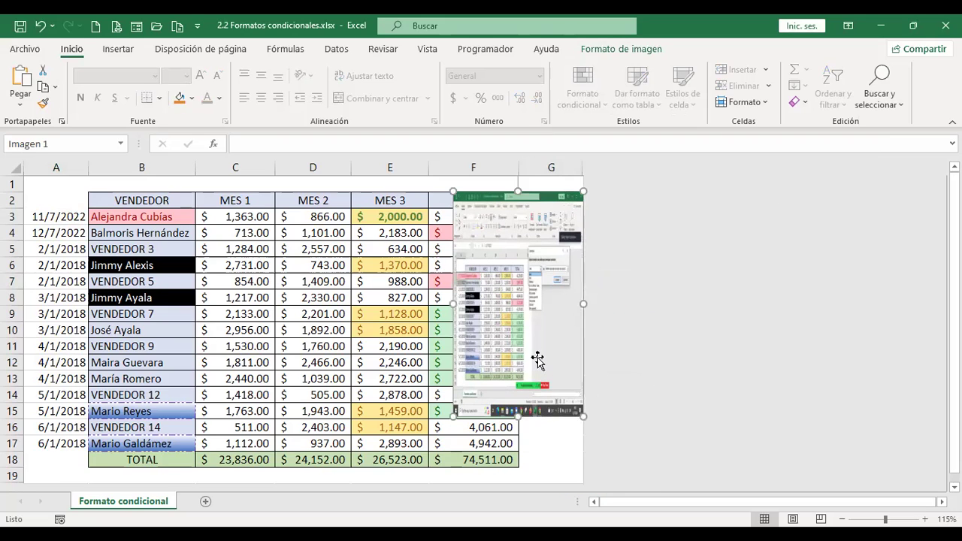
{"action": "left_click", "coordinate": [561, 165]}
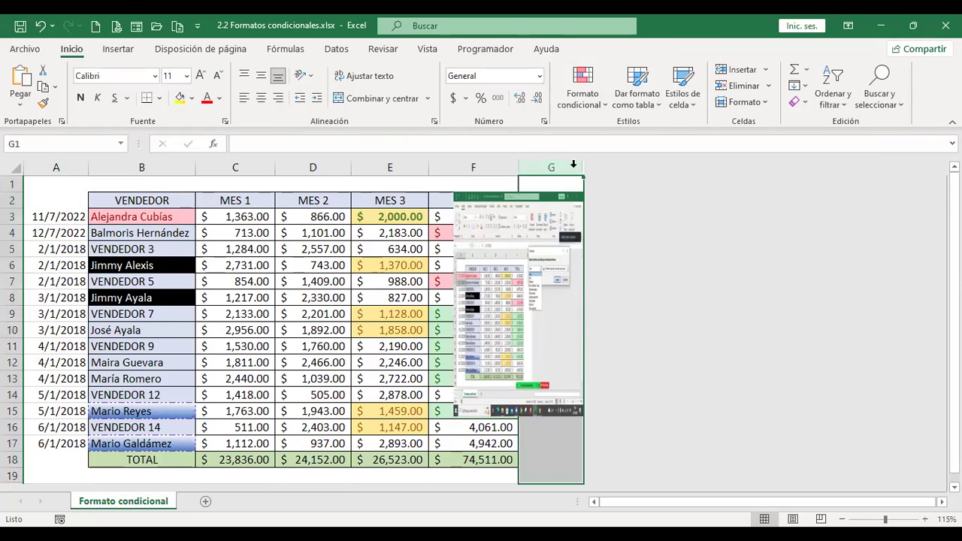
{"action": "mouse_move", "coordinate": [568, 161]}
{"action": "left_mouse_down"}
{"action": "mouse_move", "coordinate": [740, 196]}
{"action": "mouse_move", "coordinate": [554, 157]}
{"action": "mouse_move", "coordinate": [566, 161]}
{"action": "left_mouse_up"}
{"action": "right_click", "coordinate": [565, 162]}
{"action": "left_click", "coordinate": [639, 404]}
Delete the screenshot, paste it again at cell I4, and reposition it.
{"action": "left_click", "coordinate": [668, 311]}
{"action": "left_click", "coordinate": [520, 290]}
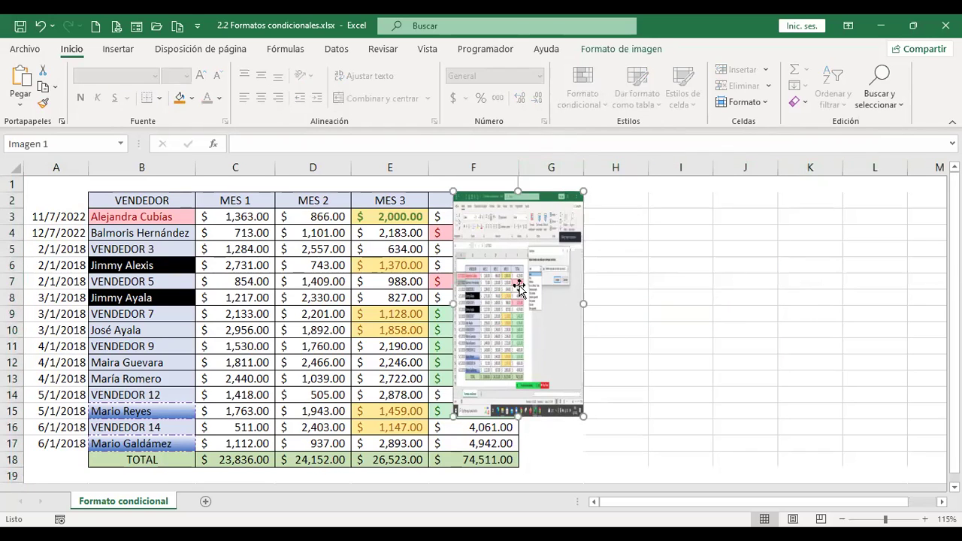
{"action": "key", "text": "Delete"}
{"action": "left_click", "coordinate": [680, 232]}
{"action": "key", "text": "ctrl+v"}
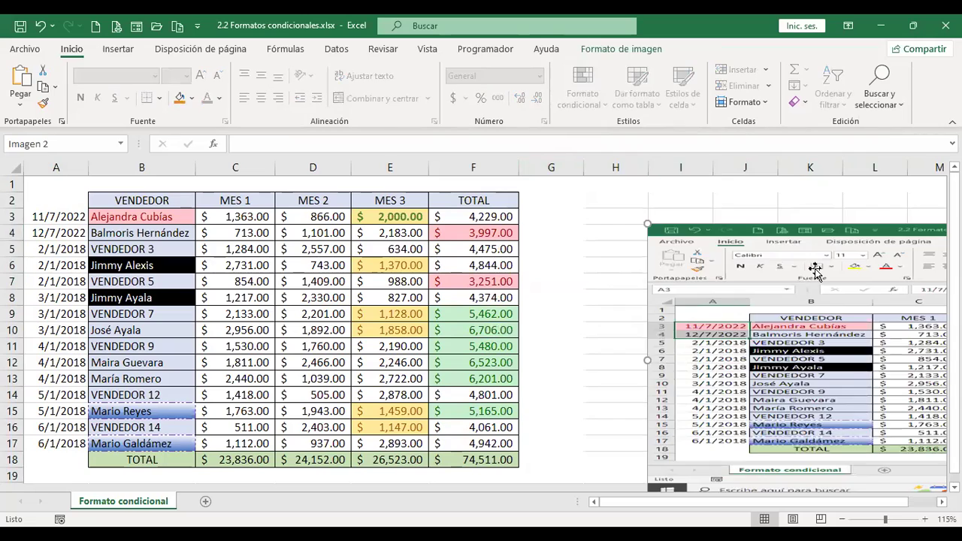
{"action": "left_click_drag", "start_coordinate": [849, 379], "coordinate": [264, 329]}
{"action": "left_click_drag", "start_coordinate": [404, 310], "coordinate": [427, 307]}
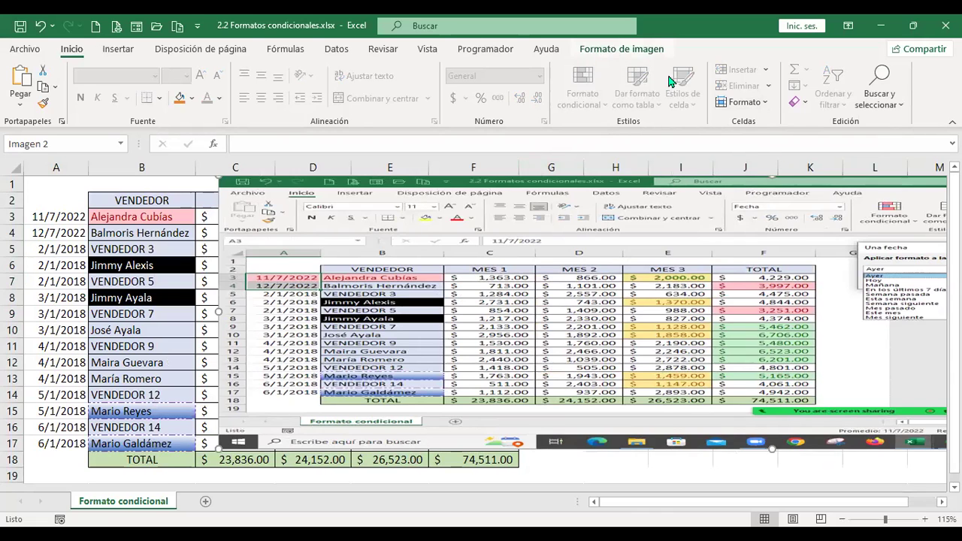
Crop away the left part of the screenshot picture.
{"action": "left_click", "coordinate": [655, 49]}
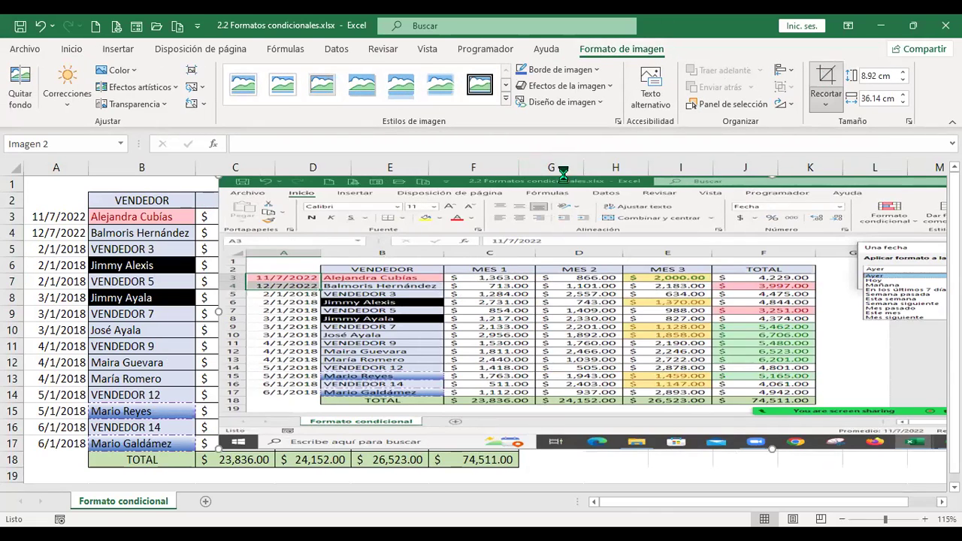
{"action": "left_click_drag", "start_coordinate": [221, 312], "coordinate": [849, 317]}
{"action": "left_click_drag", "start_coordinate": [718, 246], "coordinate": [515, 246]}
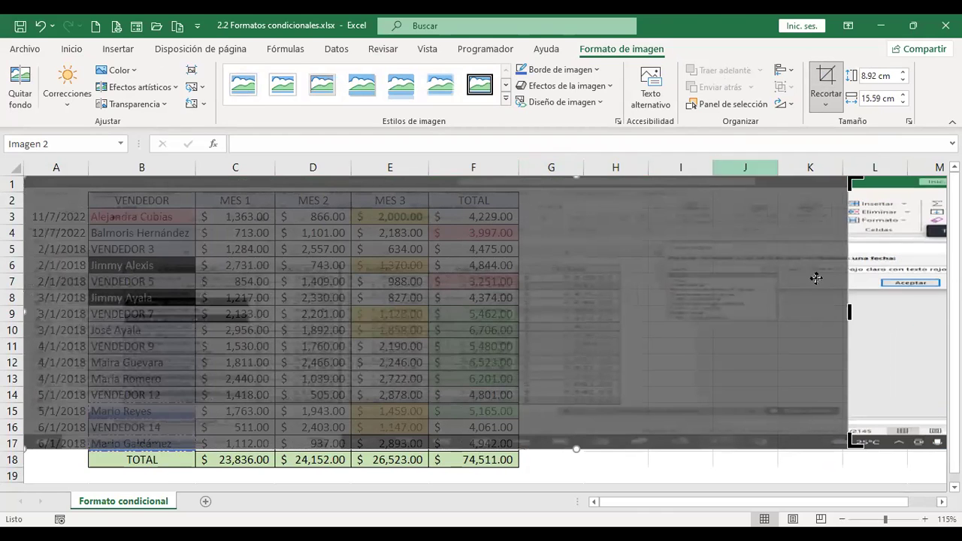
{"action": "left_click_drag", "start_coordinate": [695, 293], "coordinate": [797, 299]}
{"action": "left_click", "coordinate": [136, 265]}
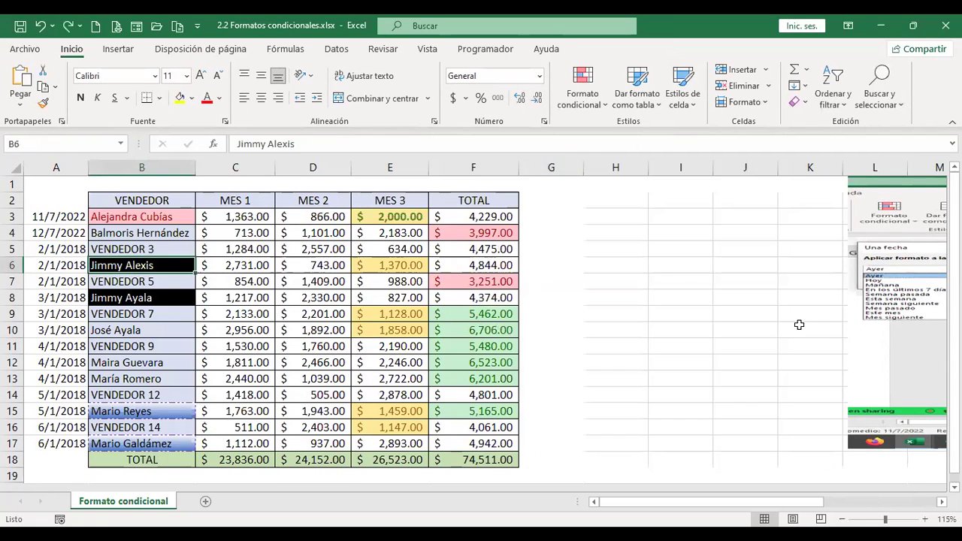
Trim the picture further to 8.92 × 4.49 cm and move it beside columns I–J.
{"action": "left_click", "coordinate": [910, 279]}
{"action": "left_click_drag", "start_coordinate": [909, 279], "coordinate": [260, 243]}
{"action": "left_click", "coordinate": [825, 82]}
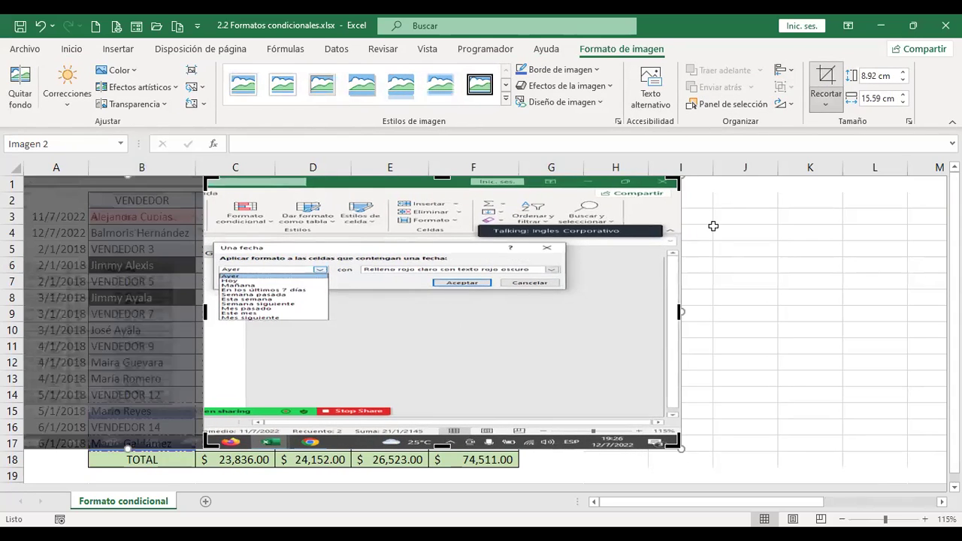
{"action": "left_click_drag", "start_coordinate": [680, 311], "coordinate": [343, 304]}
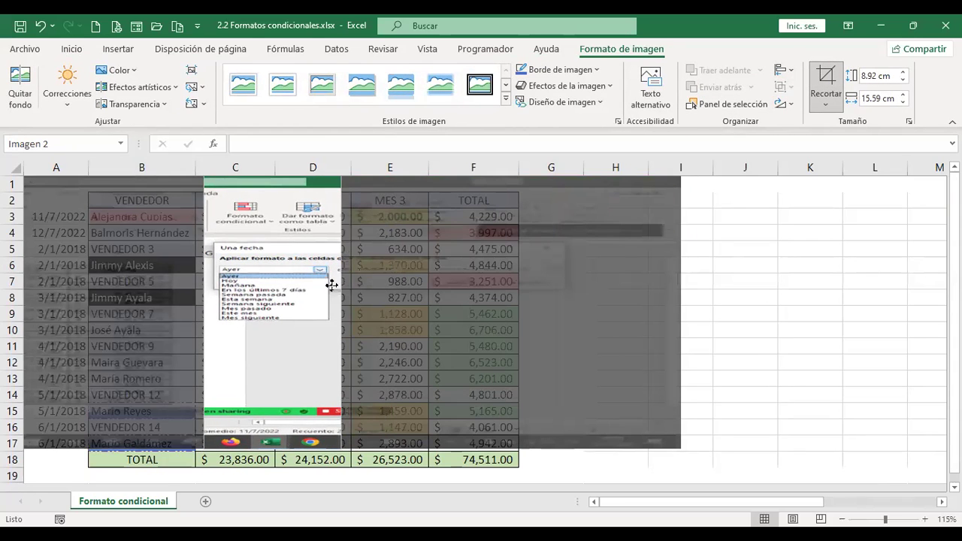
{"action": "left_click_drag", "start_coordinate": [296, 192], "coordinate": [870, 241]}
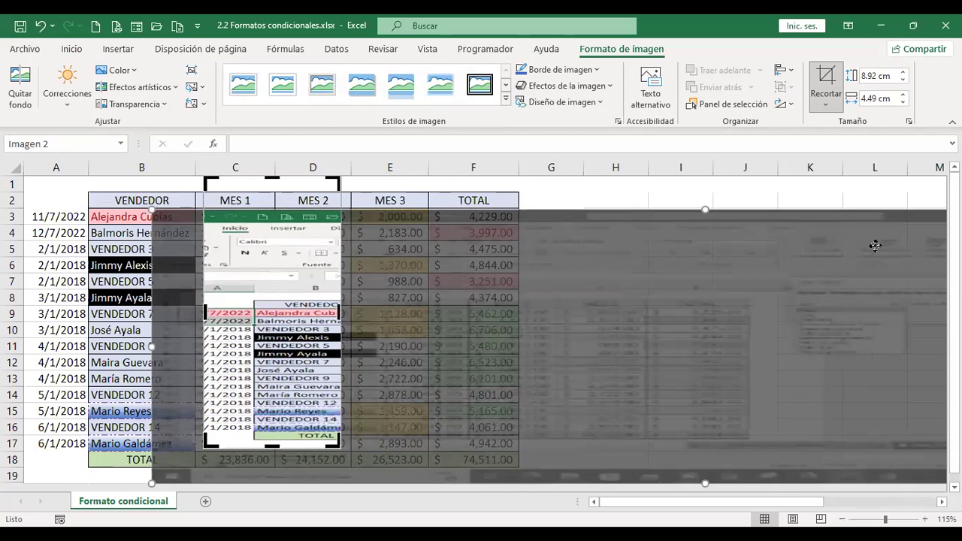
{"action": "key", "text": "Escape"}
{"action": "left_click_drag", "start_coordinate": [311, 238], "coordinate": [749, 238]}
{"action": "scroll", "coordinate": [621, 322], "scroll_direction": "down", "scroll_amount": 5}
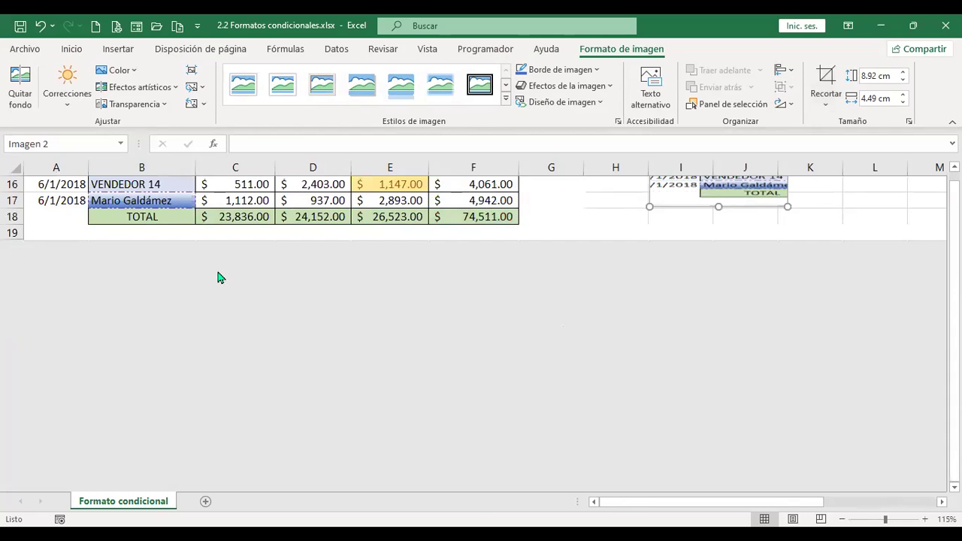
{"action": "left_click", "coordinate": [13, 218]}
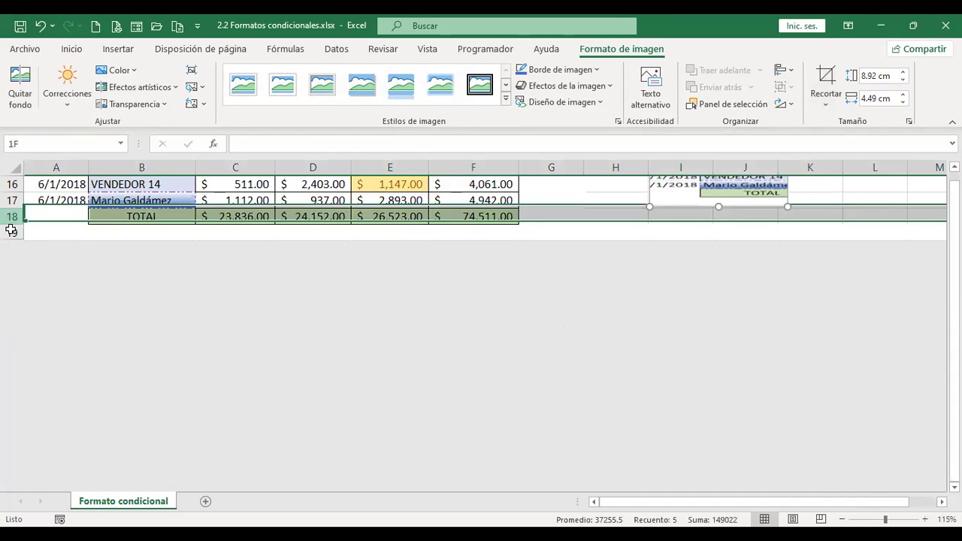
Unhide the hidden rows next to row 18.
{"action": "right_click", "coordinate": [11, 229]}
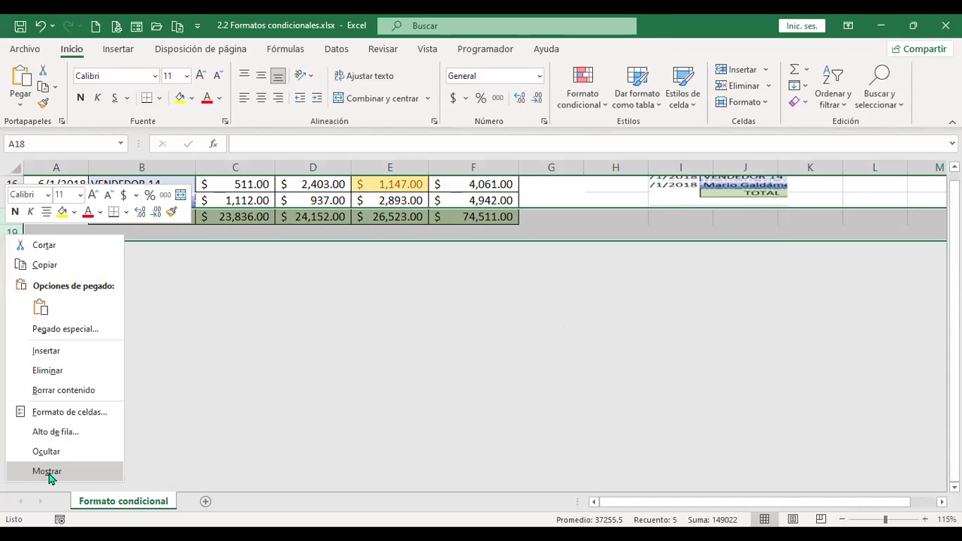
{"action": "left_click", "coordinate": [46, 472]}
{"action": "scroll", "coordinate": [743, 301], "scroll_direction": "up", "scroll_amount": 3}
Delete the screenshot picture, leaving only the sales table.
{"action": "left_click", "coordinate": [755, 312]}
{"action": "left_click_drag", "start_coordinate": [788, 355], "coordinate": [736, 397]}
{"action": "scroll", "coordinate": [795, 315], "scroll_direction": "up", "scroll_amount": 2}
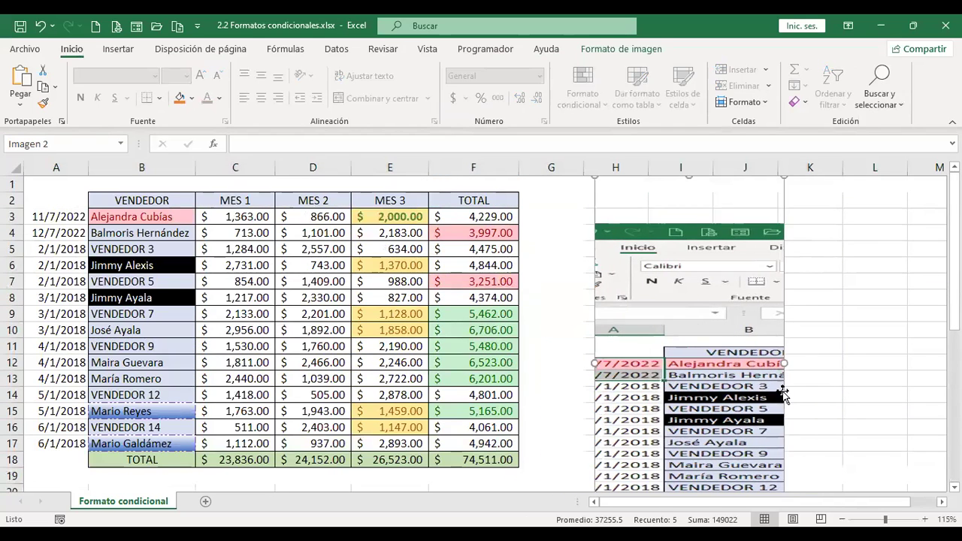
{"action": "key", "text": "Delete"}
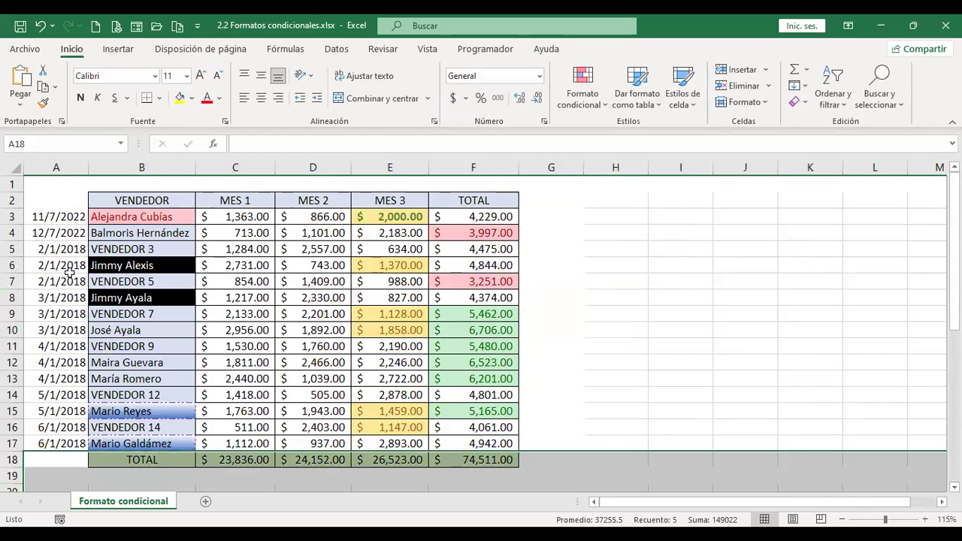
{"action": "left_click", "coordinate": [72, 249]}
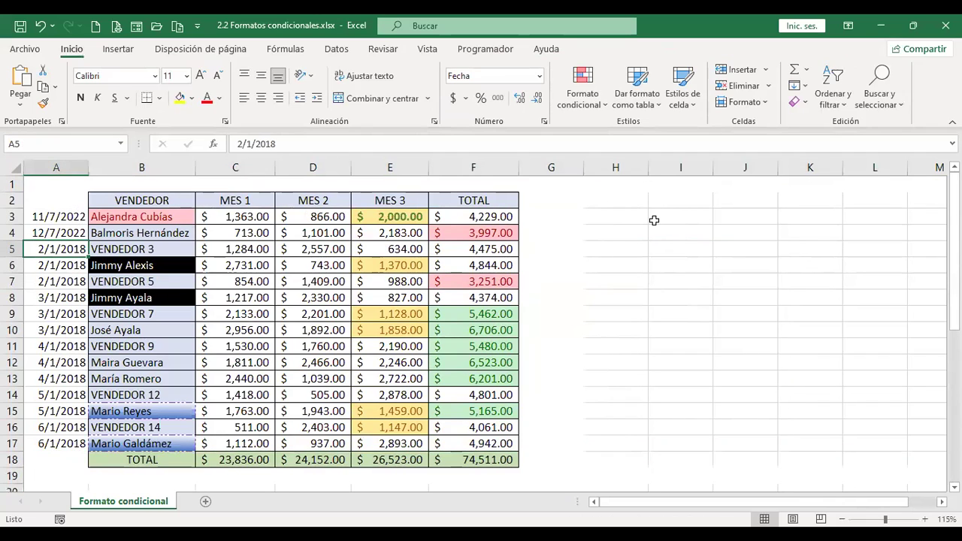
Preview the Una fecha highlight rule's list of date periods, then cancel it.
{"action": "scroll", "coordinate": [694, 316], "scroll_direction": "down", "scroll_amount": 3}
{"action": "scroll", "coordinate": [693, 315], "scroll_direction": "up", "scroll_amount": 3}
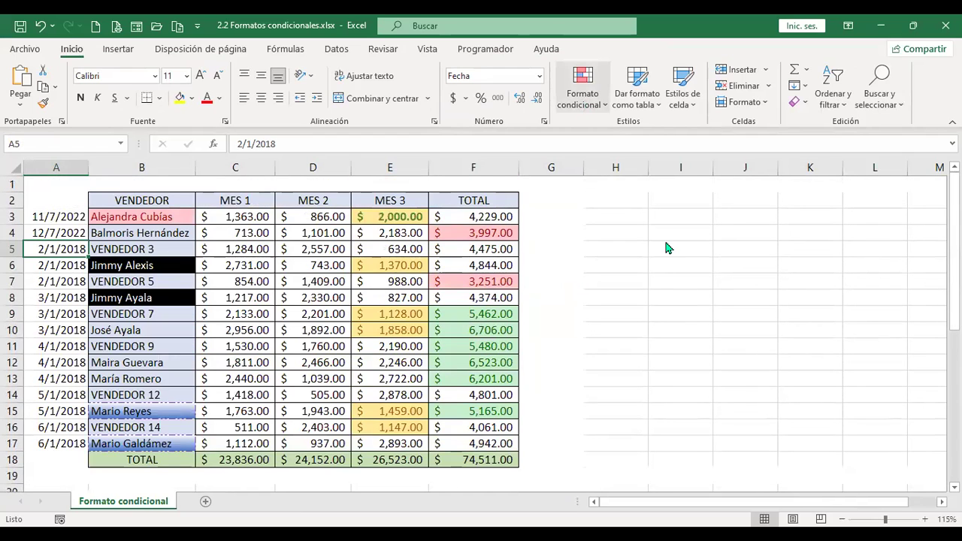
{"action": "left_click", "coordinate": [582, 86]}
{"action": "mouse_move", "coordinate": [672, 133]}
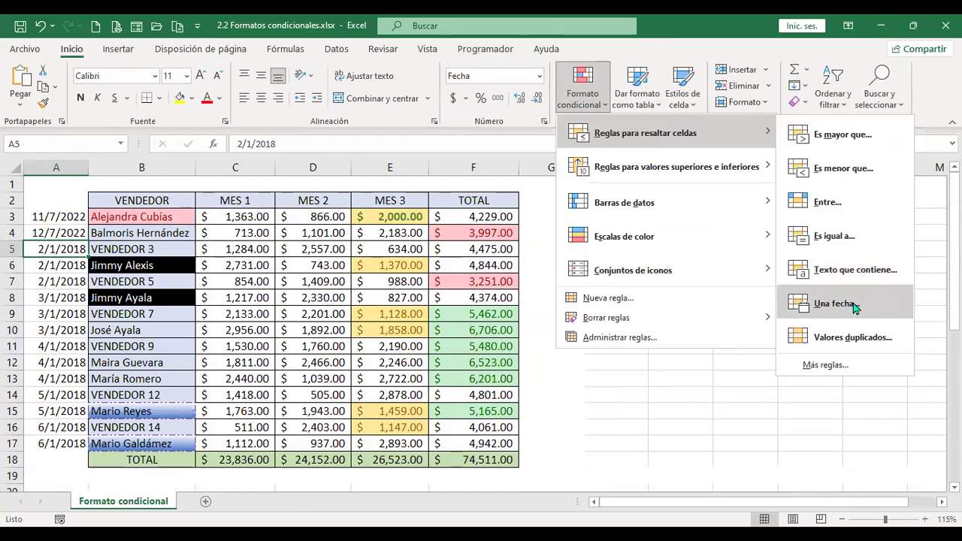
{"action": "left_click", "coordinate": [834, 304]}
{"action": "left_click", "coordinate": [620, 202]}
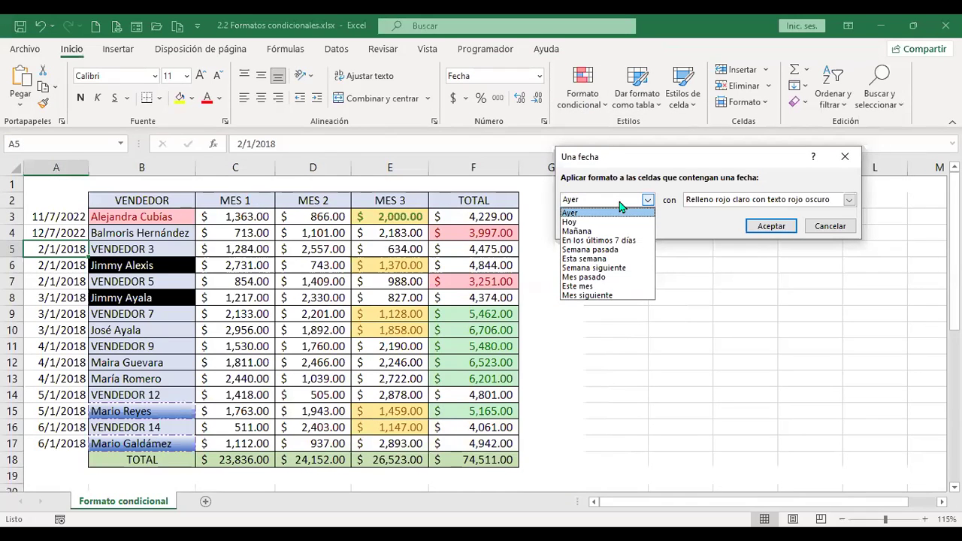
{"action": "left_click", "coordinate": [810, 222]}
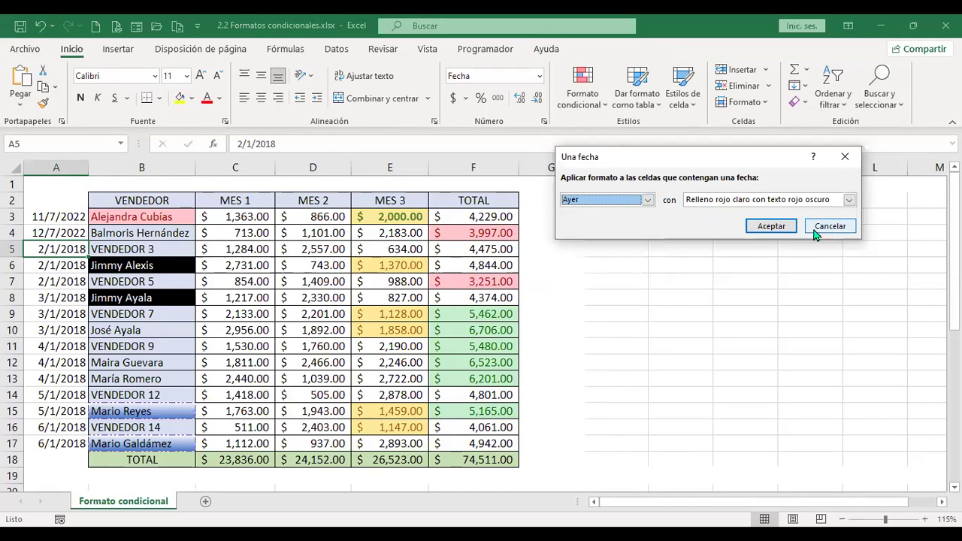
{"action": "left_click", "coordinate": [827, 227]}
Paste the date-rule dialog screenshot at cell B23 below the table.
{"action": "scroll", "coordinate": [567, 277], "scroll_direction": "down", "scroll_amount": 4}
{"action": "left_click", "coordinate": [123, 332]}
{"action": "left_click", "coordinate": [125, 342]}
{"action": "key", "text": "ctrl+v"}
Extend the date series from A4 into A5, giving 13/7/2022.
{"action": "scroll", "coordinate": [449, 377], "scroll_direction": "down", "scroll_amount": 1}
{"action": "scroll", "coordinate": [450, 377], "scroll_direction": "down", "scroll_amount": 6}
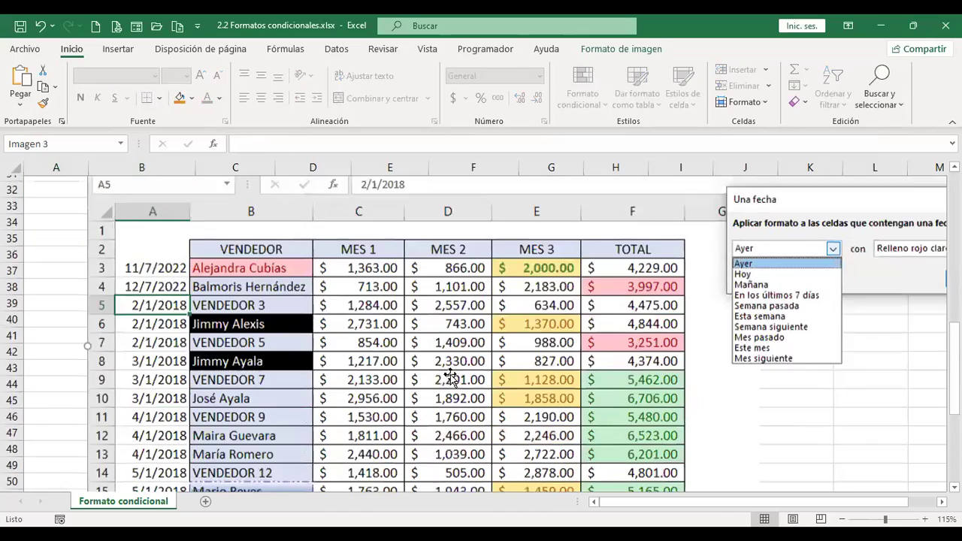
{"action": "scroll", "coordinate": [450, 378], "scroll_direction": "up", "scroll_amount": 10}
{"action": "scroll", "coordinate": [449, 377], "scroll_direction": "up", "scroll_amount": 1}
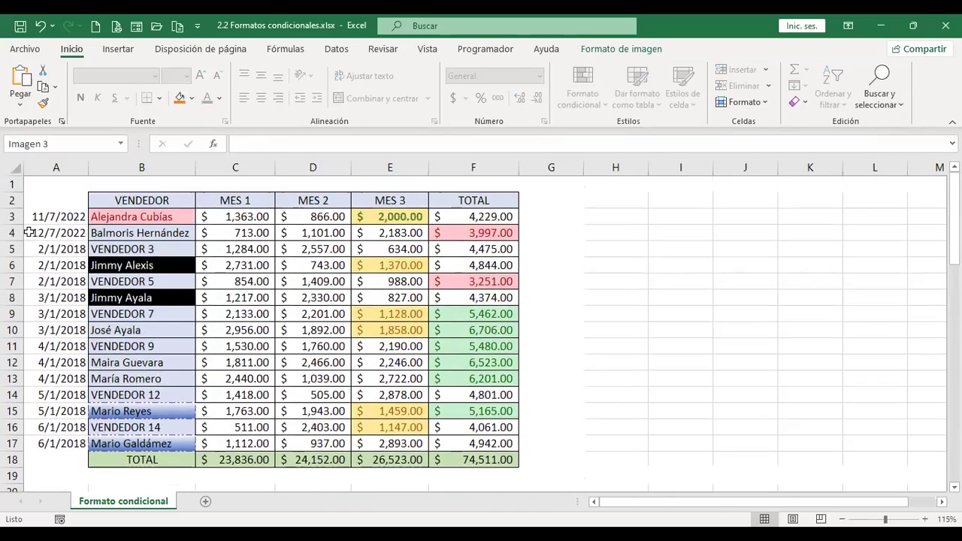
{"action": "left_click", "coordinate": [84, 234]}
{"action": "left_click_drag", "start_coordinate": [88, 239], "coordinate": [84, 250]}
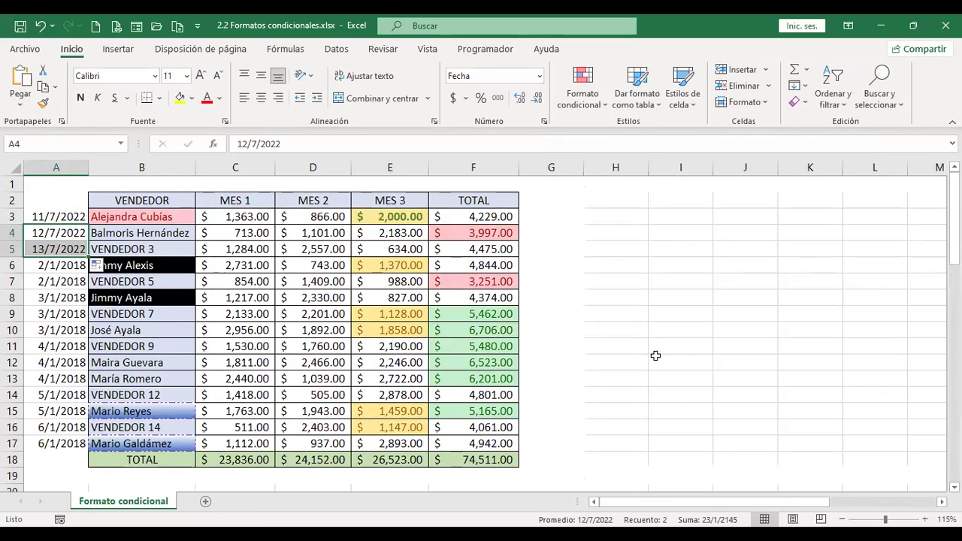
Enter 1/7/2022 in A3 and fill consecutive dates down to A17.
{"action": "scroll", "coordinate": [655, 357], "scroll_direction": "down", "scroll_amount": 7}
{"action": "scroll", "coordinate": [661, 354], "scroll_direction": "down", "scroll_amount": 2}
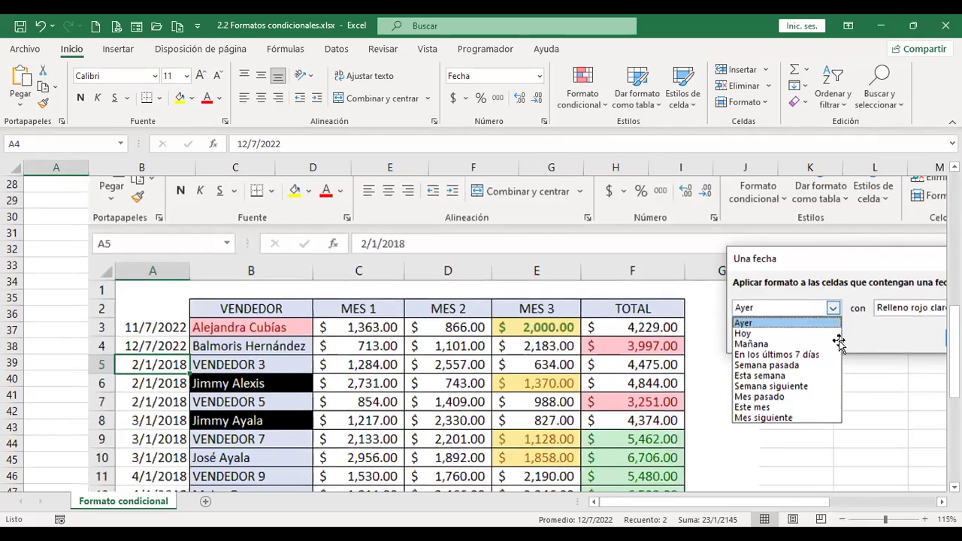
{"action": "scroll", "coordinate": [811, 349], "scroll_direction": "up", "scroll_amount": 9}
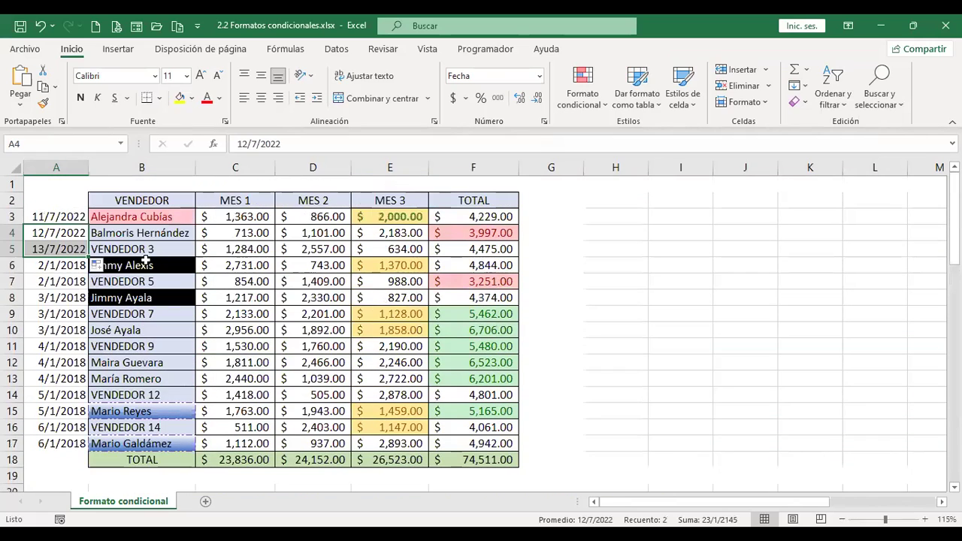
{"action": "left_click", "coordinate": [60, 262]}
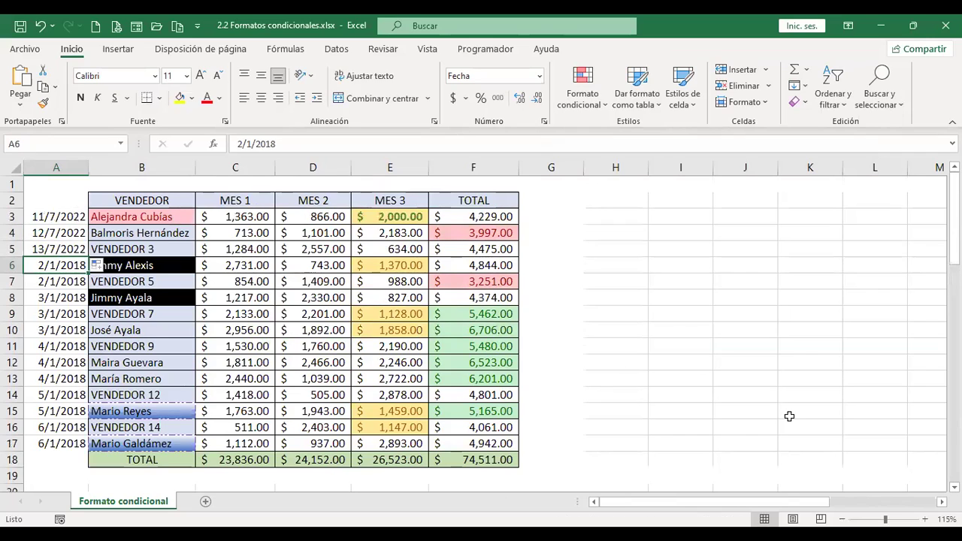
{"action": "key", "text": "Up"}
{"action": "key", "text": "Up"}
{"action": "key", "text": "Up"}
{"action": "type", "text": "1/7"}
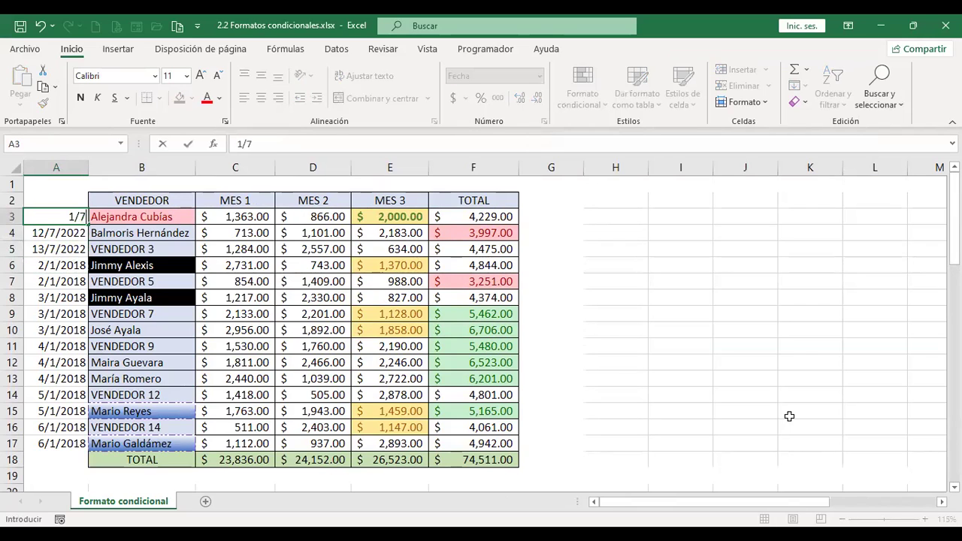
{"action": "type", "text": "/2022"}
{"action": "key", "text": "Return"}
{"action": "key", "text": "Up"}
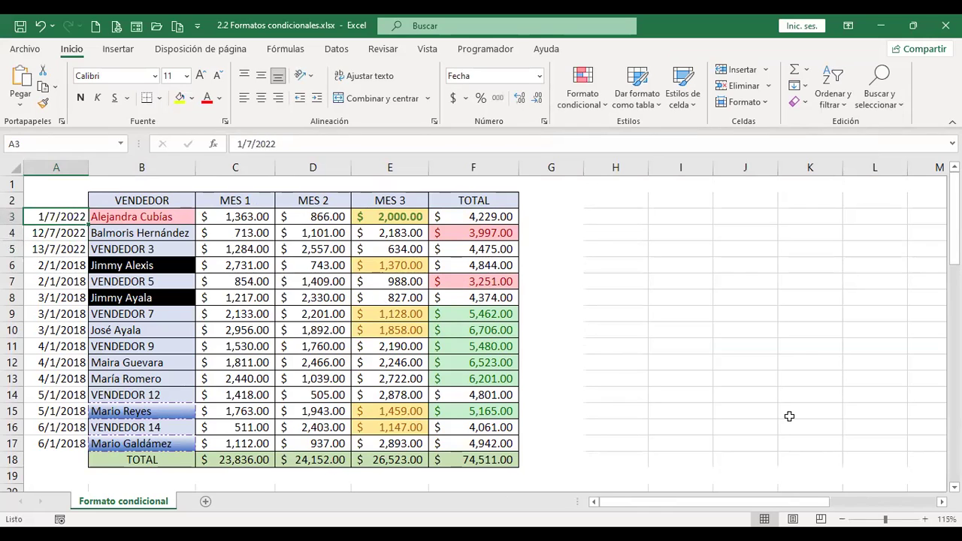
{"action": "left_click_drag", "start_coordinate": [88, 223], "coordinate": [88, 444]}
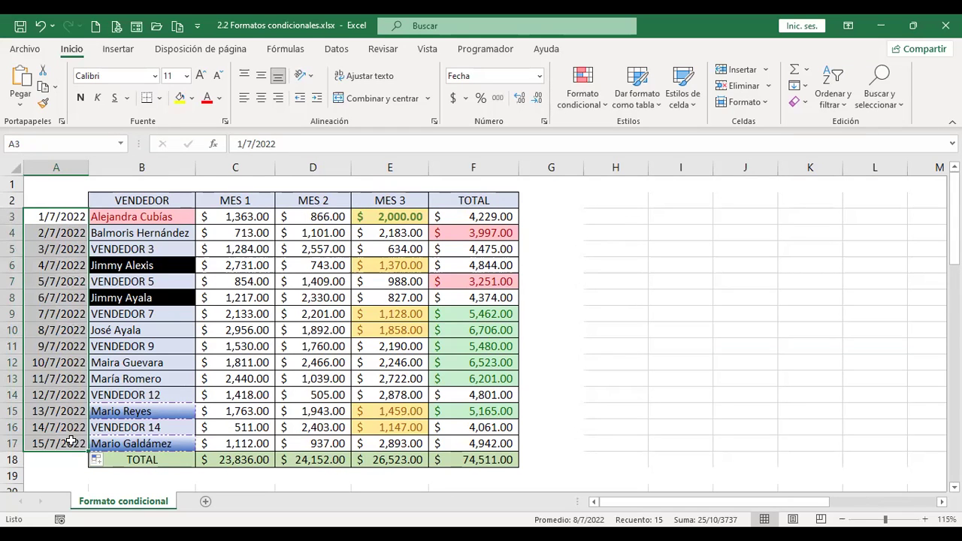
Check the filled dates and move the date-rule screenshot out of the way.
{"action": "left_click", "coordinate": [72, 233]}
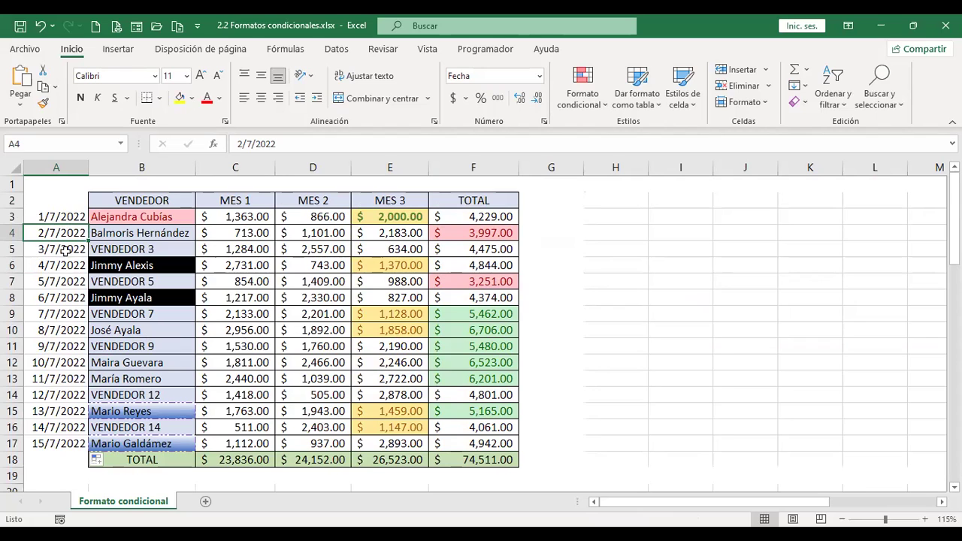
{"action": "left_click", "coordinate": [56, 363]}
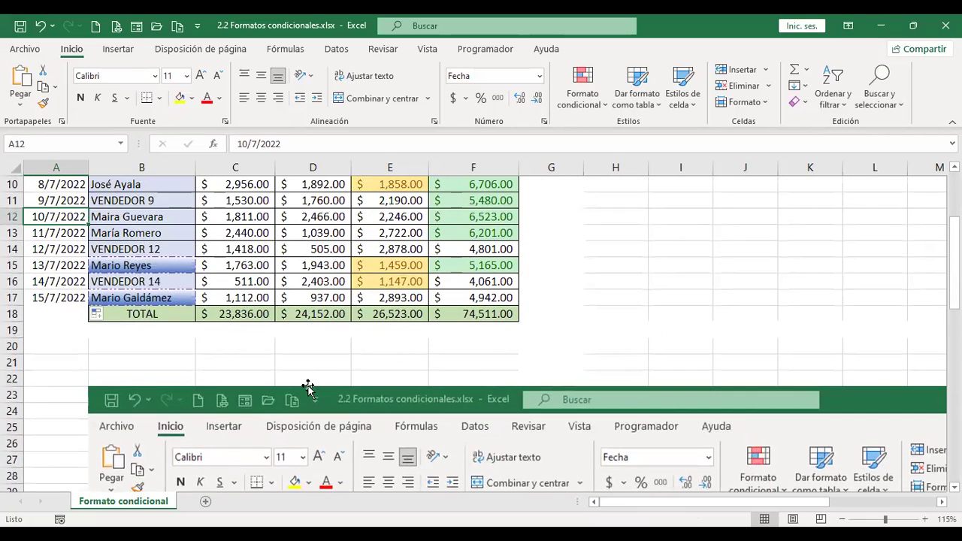
{"action": "left_click", "coordinate": [308, 387]}
{"action": "left_click_drag", "start_coordinate": [308, 387], "coordinate": [563, 386]}
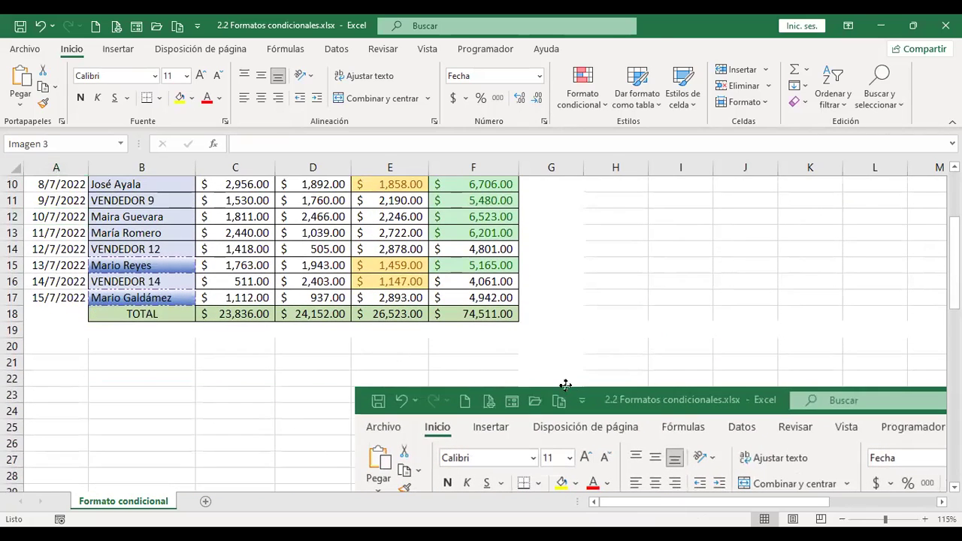
{"action": "left_click", "coordinate": [58, 297]}
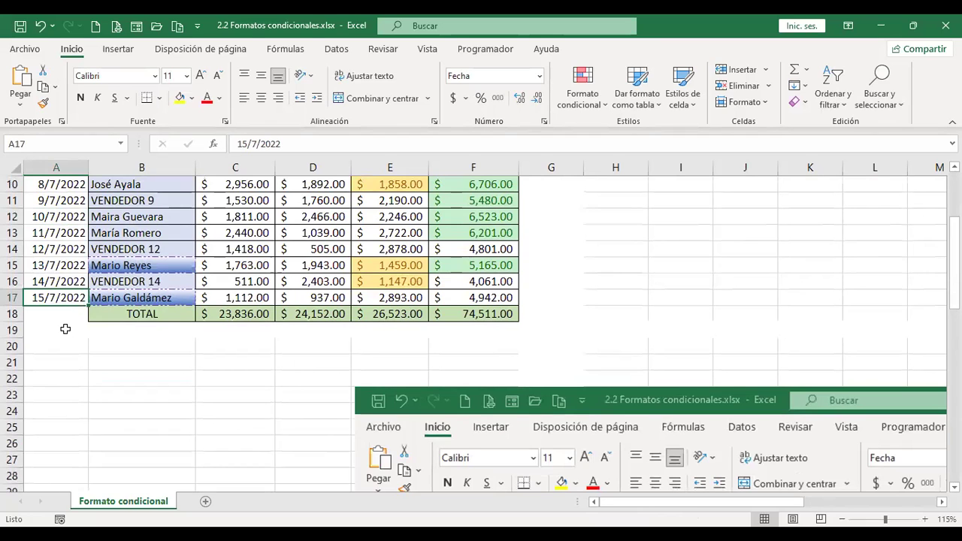
{"action": "left_click", "coordinate": [65, 329]}
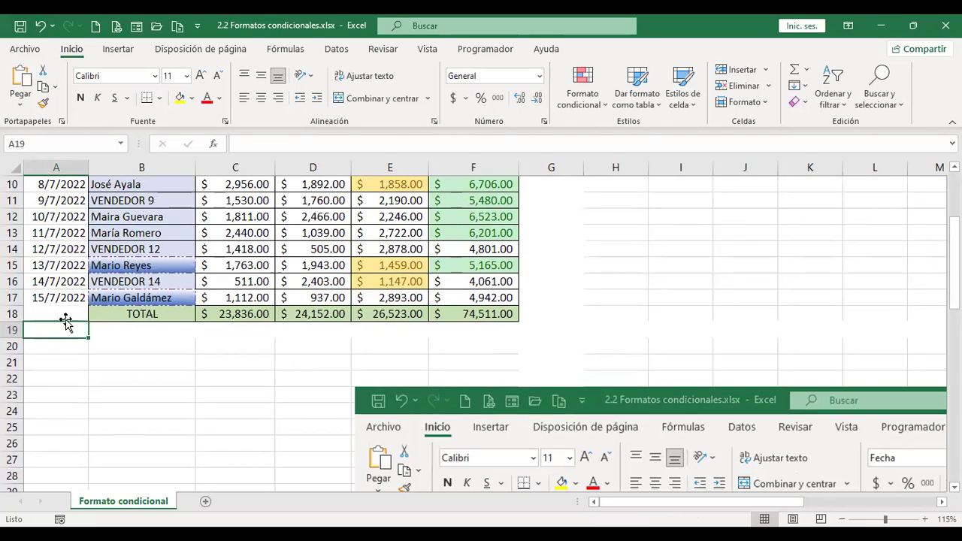
Enter two test dates in A18 and A19, including 16/8/2022.
{"action": "left_click", "coordinate": [67, 314]}
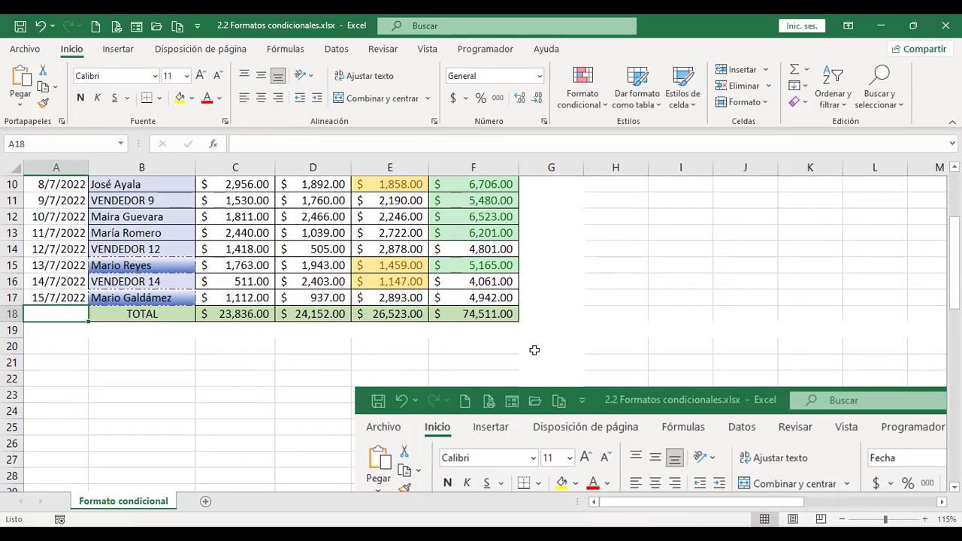
{"action": "type", "text": "16/"}
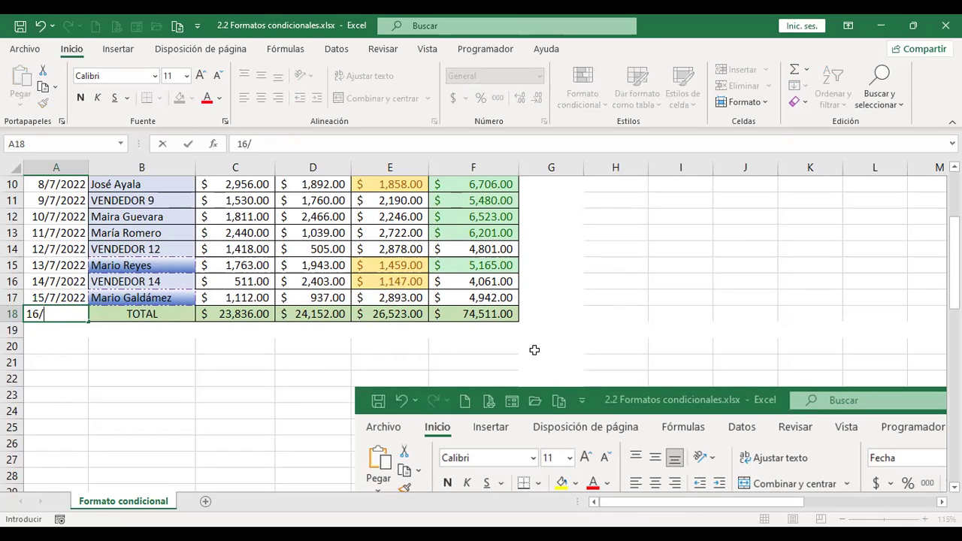
{"action": "type", "text": "8/"}
{"action": "key", "text": "Return"}
{"action": "type", "text": "16/8/202"}
{"action": "key", "text": "Return"}
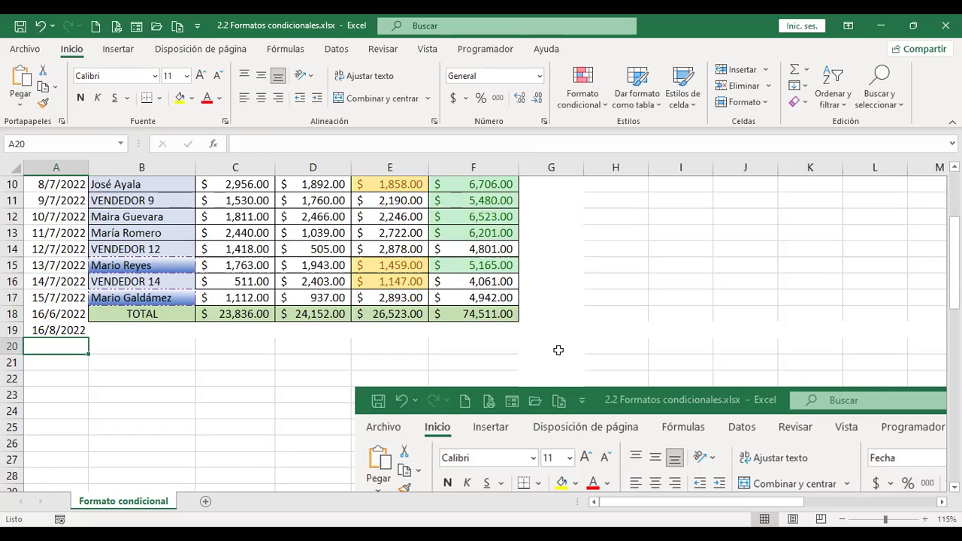
Move the second workbook window aside and select the dates in A3 through A9.
{"action": "left_click_drag", "start_coordinate": [606, 406], "coordinate": [747, 424]}
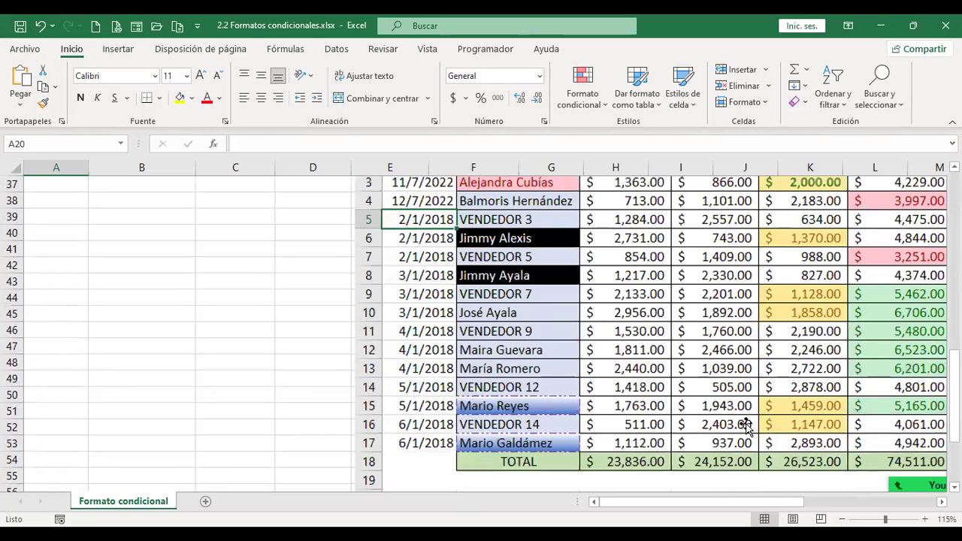
{"action": "scroll", "coordinate": [414, 297], "scroll_direction": "right", "scroll_amount": 5}
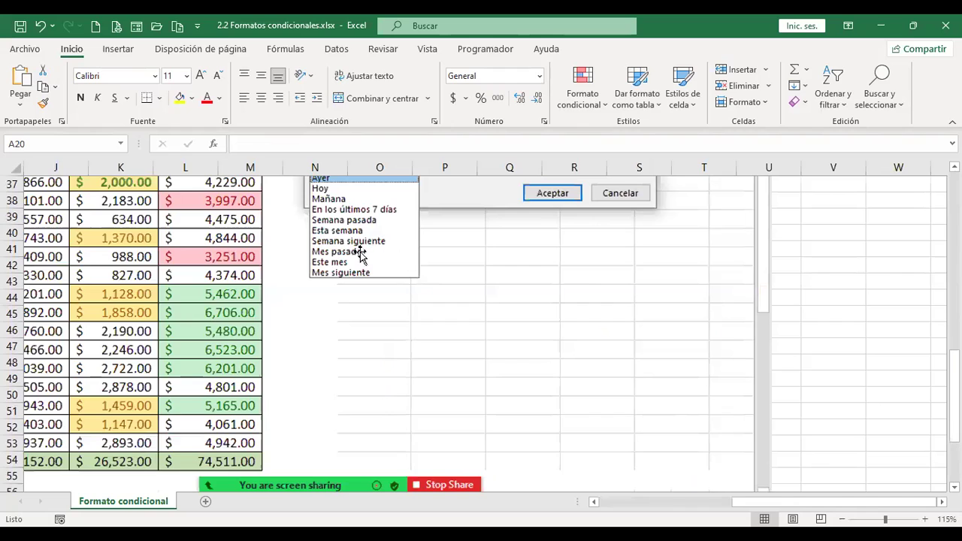
{"action": "scroll", "coordinate": [344, 323], "scroll_direction": "left", "scroll_amount": 5}
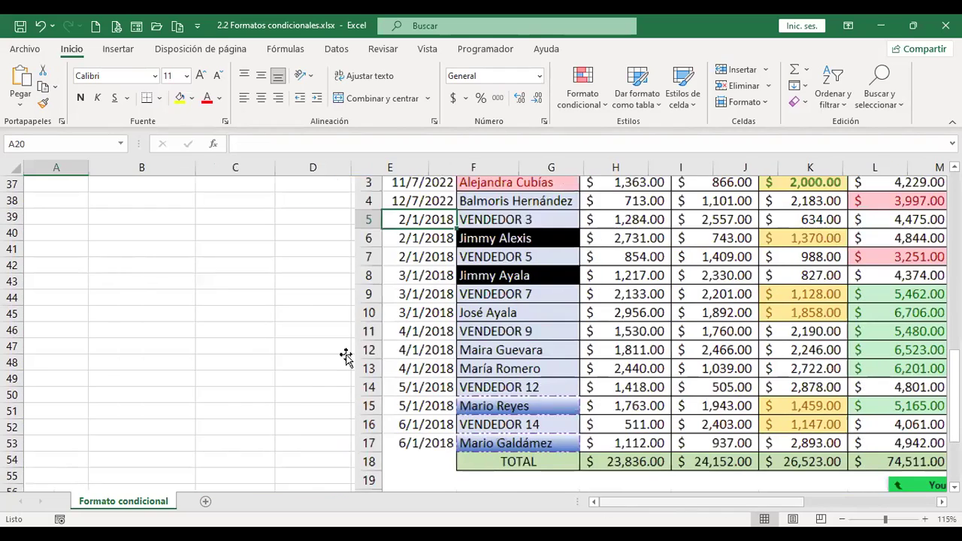
{"action": "scroll", "coordinate": [344, 354], "scroll_direction": "up", "scroll_amount": 5}
{"action": "scroll", "coordinate": [328, 356], "scroll_direction": "up", "scroll_amount": 7}
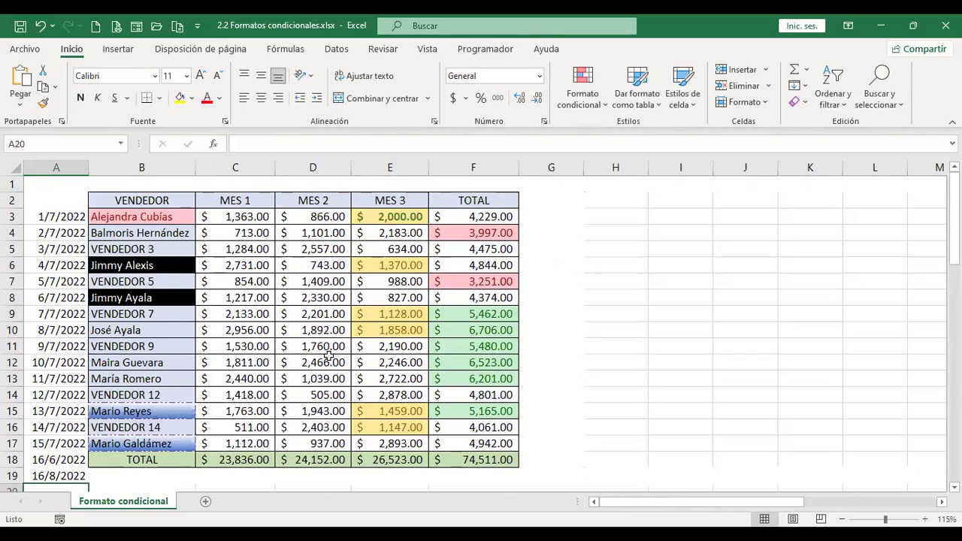
{"action": "left_click_drag", "start_coordinate": [63, 215], "coordinate": [62, 305]}
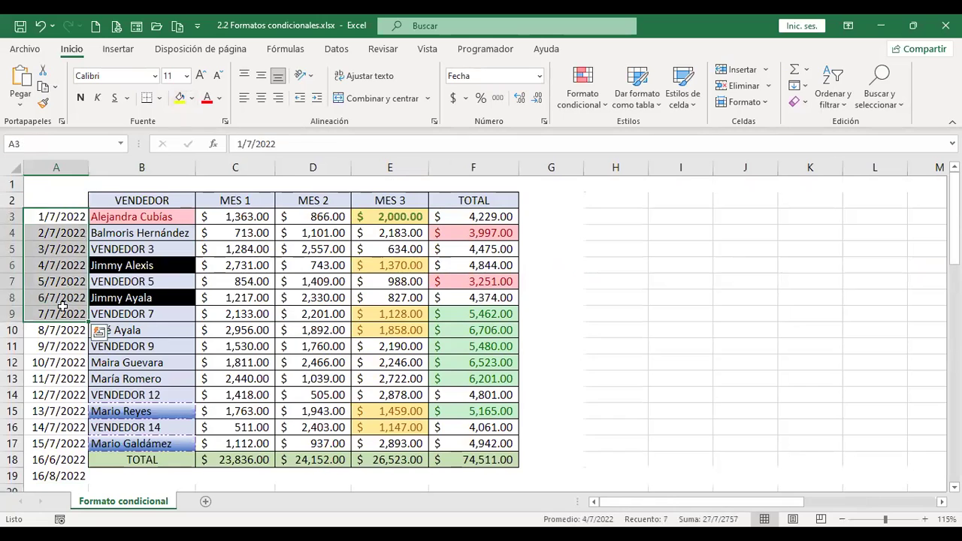
{"action": "scroll", "coordinate": [60, 338], "scroll_direction": "down", "scroll_amount": 2}
{"action": "left_click", "coordinate": [53, 378], "text": "shift"}
{"action": "scroll", "coordinate": [397, 354], "scroll_direction": "up", "scroll_amount": 2}
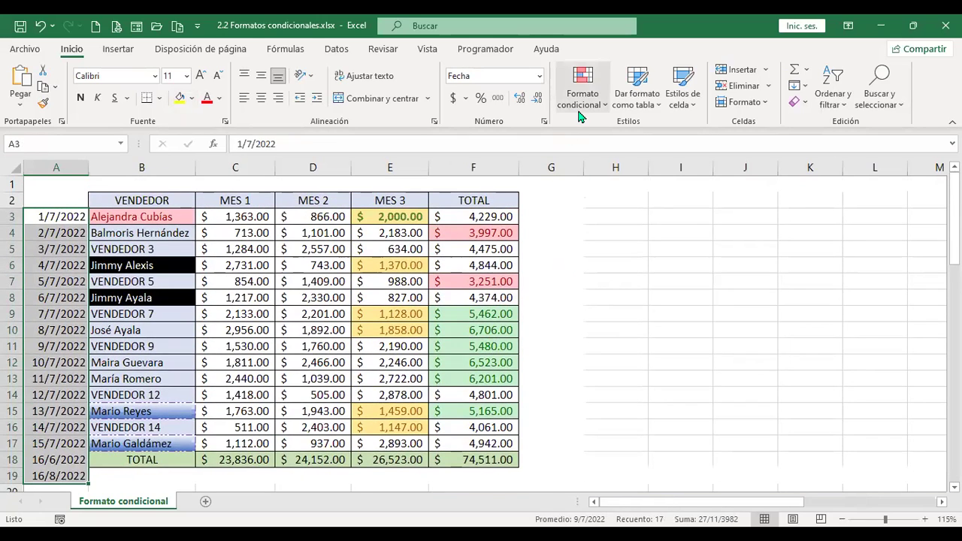
{"action": "left_click", "coordinate": [583, 86]}
{"action": "mouse_move", "coordinate": [677, 133]}
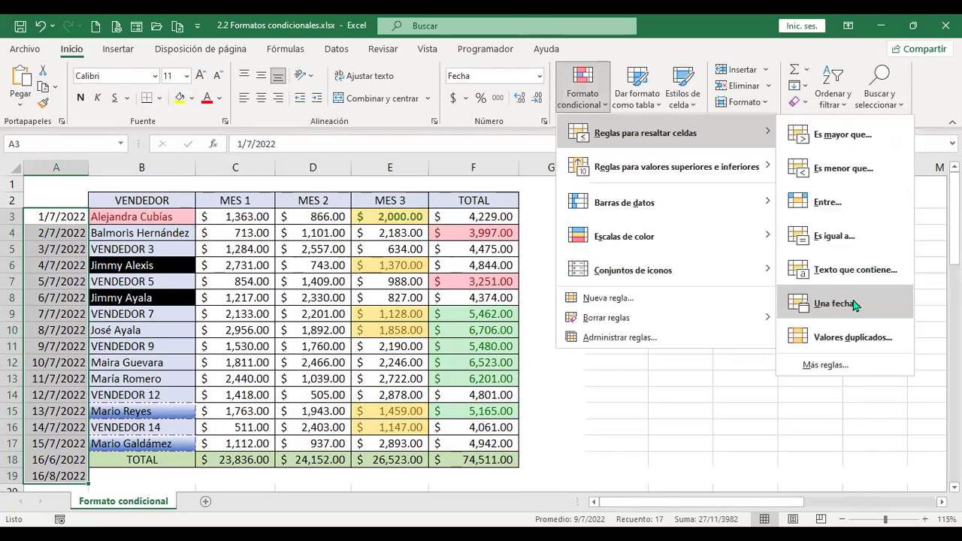
{"action": "left_click", "coordinate": [853, 304]}
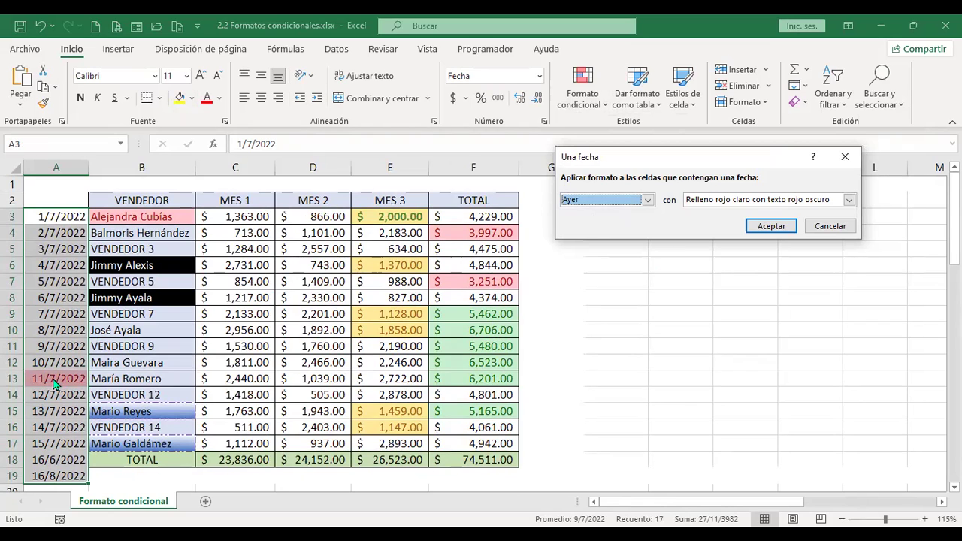
{"action": "left_click", "coordinate": [648, 200]}
{"action": "left_click", "coordinate": [601, 221]}
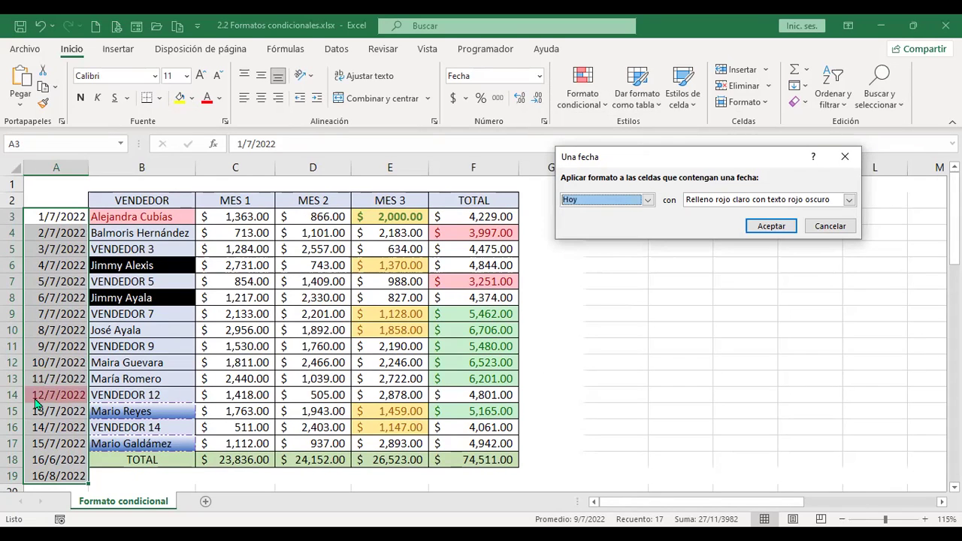
{"action": "left_click", "coordinate": [647, 200]}
{"action": "left_click", "coordinate": [617, 232]}
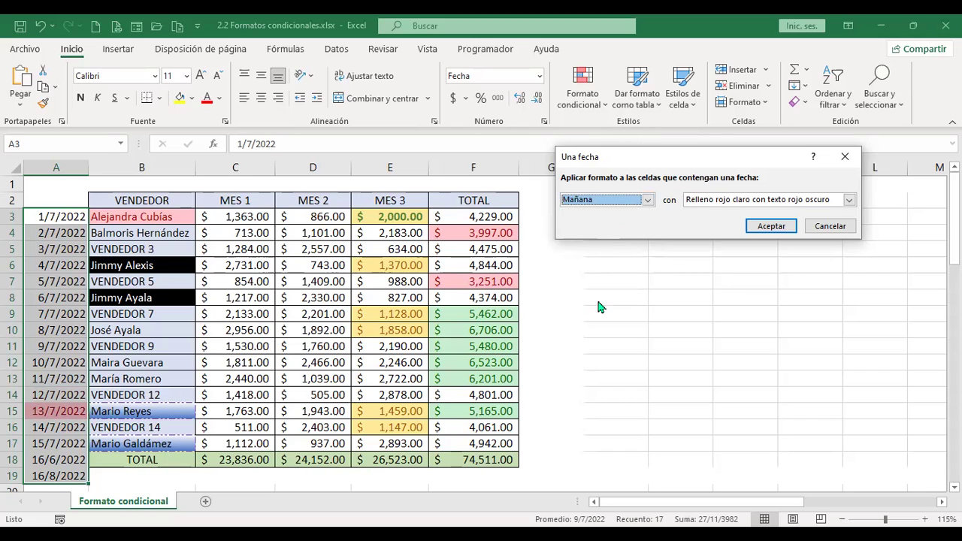
{"action": "left_click", "coordinate": [647, 200]}
{"action": "left_click", "coordinate": [623, 242]}
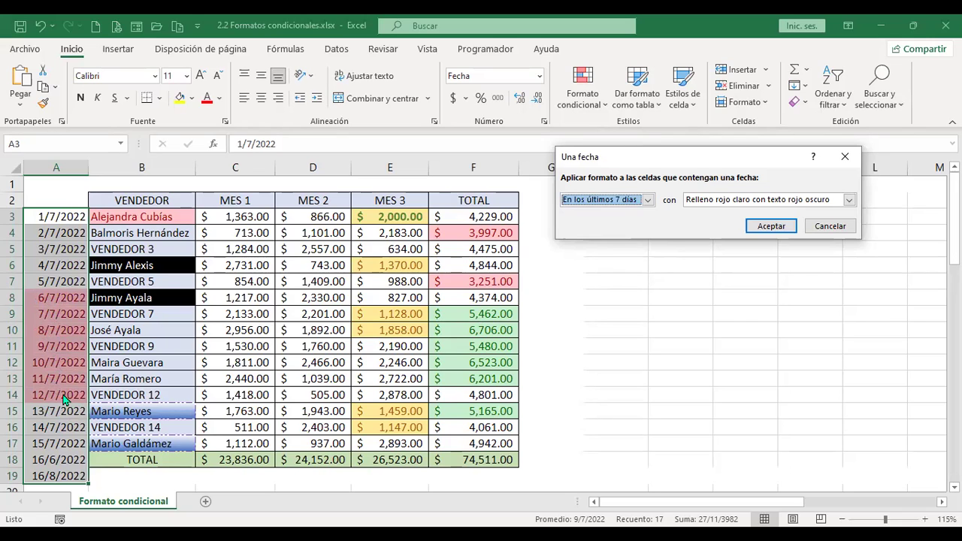
{"action": "left_click", "coordinate": [647, 200]}
{"action": "left_click", "coordinate": [597, 249]}
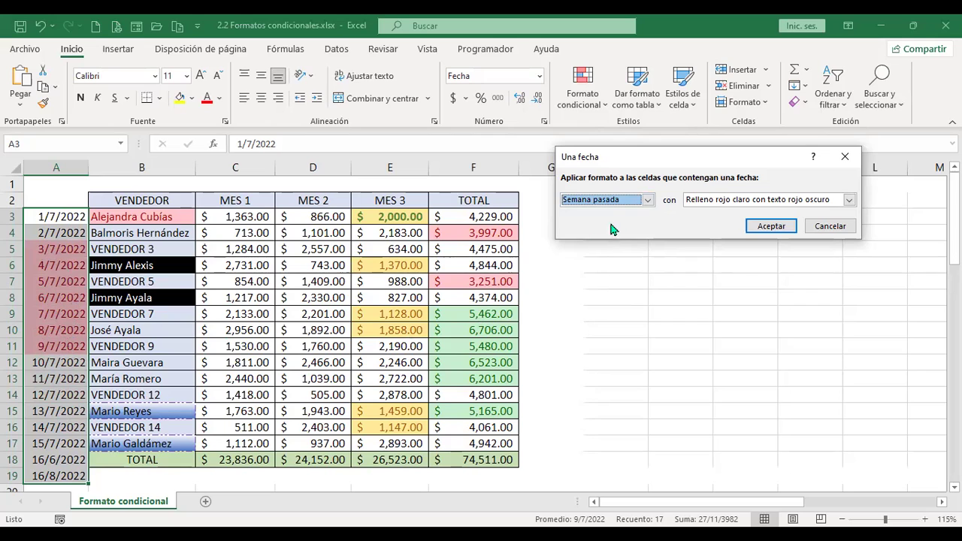
{"action": "left_click", "coordinate": [647, 200]}
{"action": "left_click", "coordinate": [595, 259]}
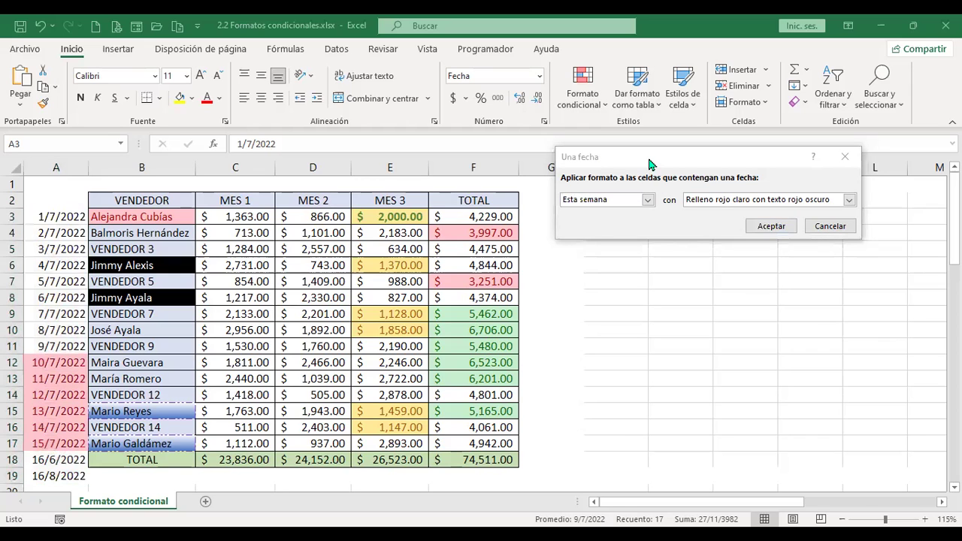
{"action": "left_click", "coordinate": [647, 199]}
{"action": "left_click", "coordinate": [622, 265]}
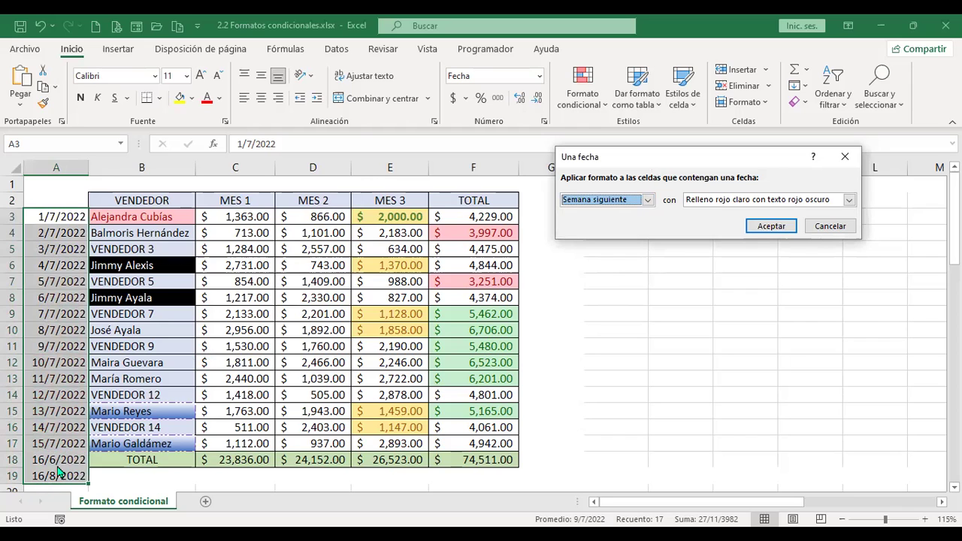
{"action": "left_click", "coordinate": [827, 226]}
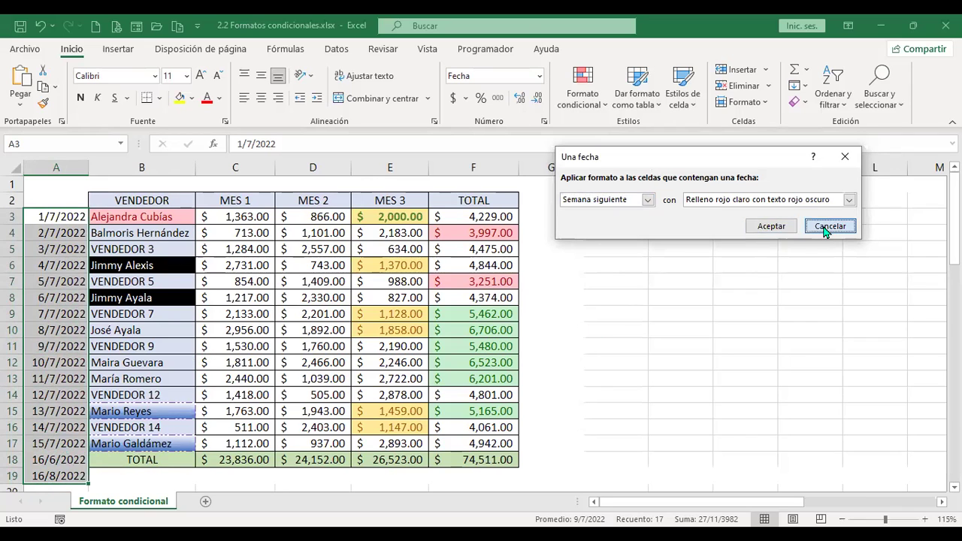
{"action": "key", "text": "Escape"}
{"action": "left_click", "coordinate": [63, 443]}
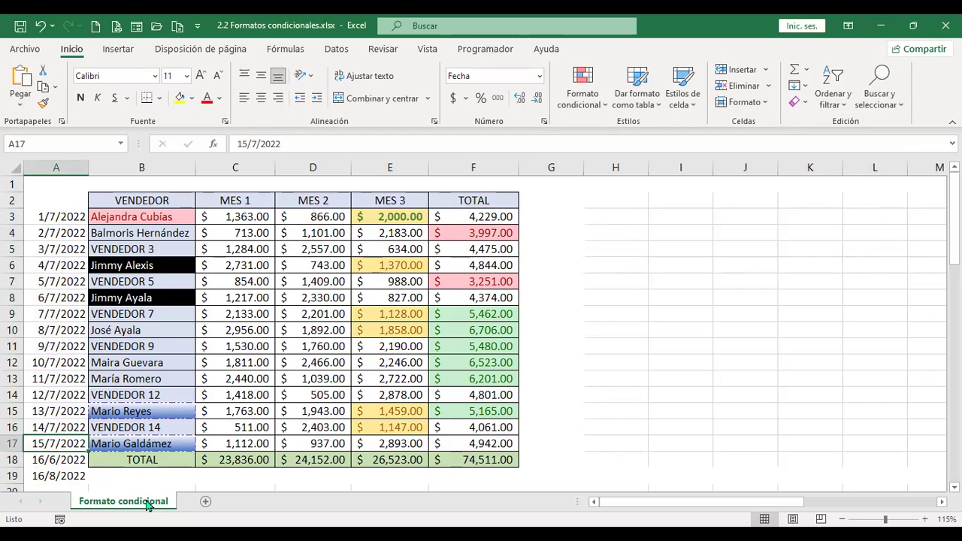
{"action": "left_click_drag", "start_coordinate": [64, 216], "coordinate": [56, 476]}
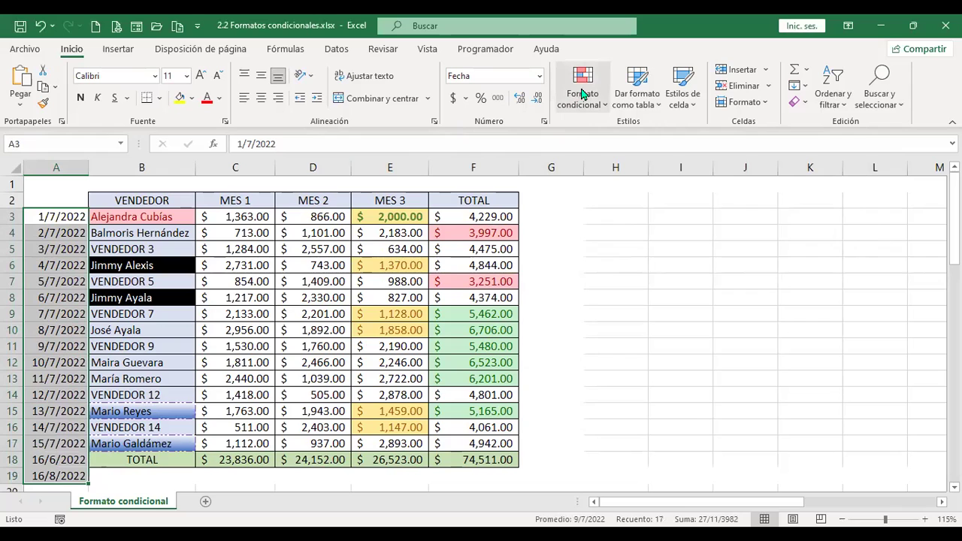
{"action": "left_click", "coordinate": [583, 92]}
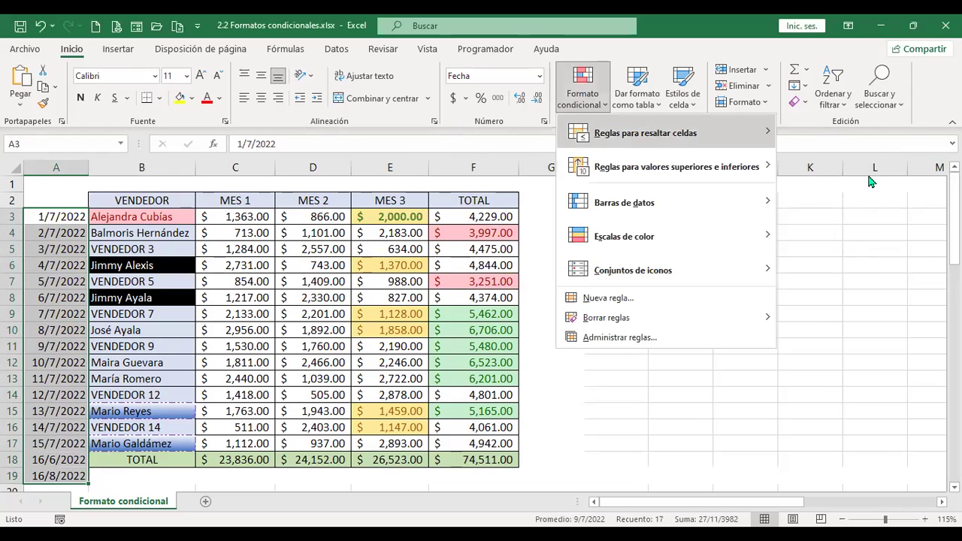
{"action": "left_click", "coordinate": [849, 308]}
{"action": "left_click", "coordinate": [647, 200]}
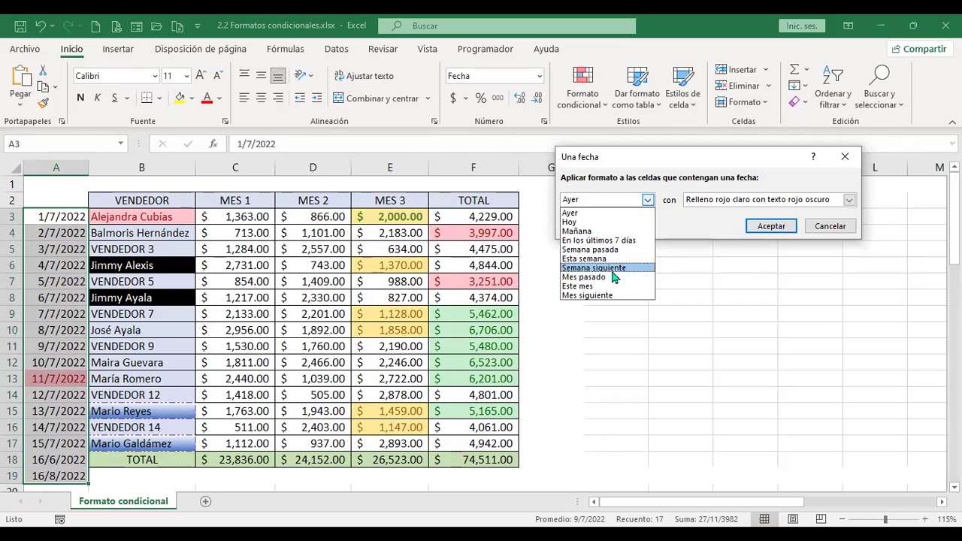
{"action": "left_click", "coordinate": [614, 277]}
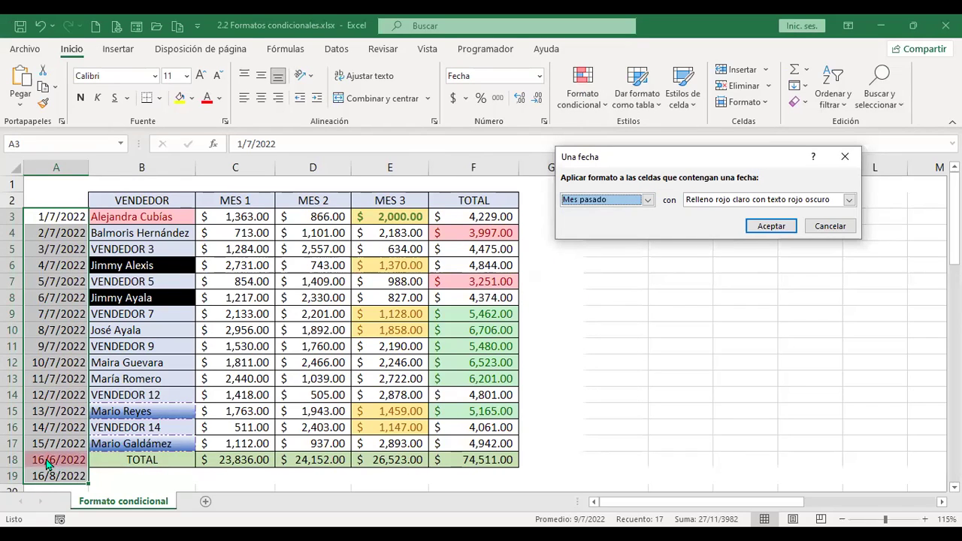
{"action": "left_click", "coordinate": [648, 201]}
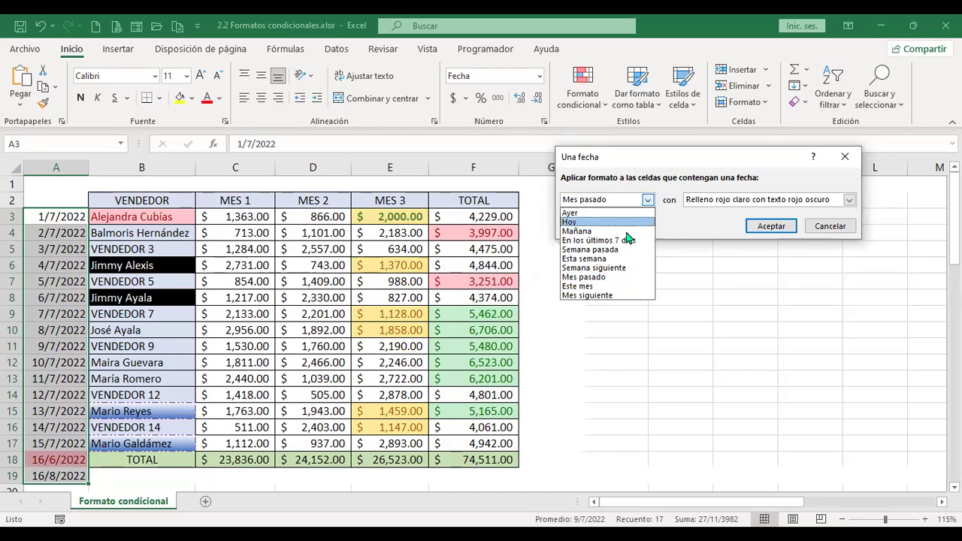
{"action": "left_click", "coordinate": [605, 288]}
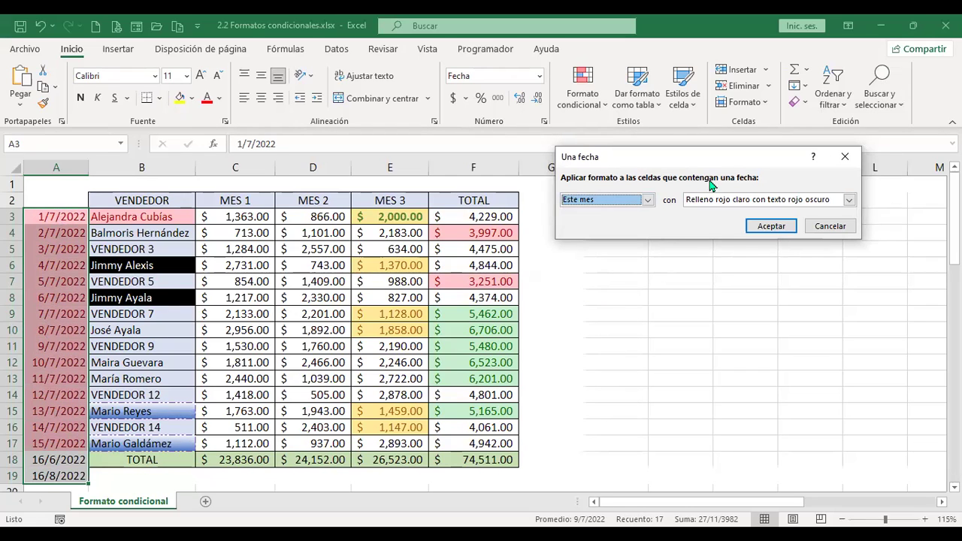
{"action": "left_click", "coordinate": [647, 200]}
{"action": "left_click", "coordinate": [599, 296]}
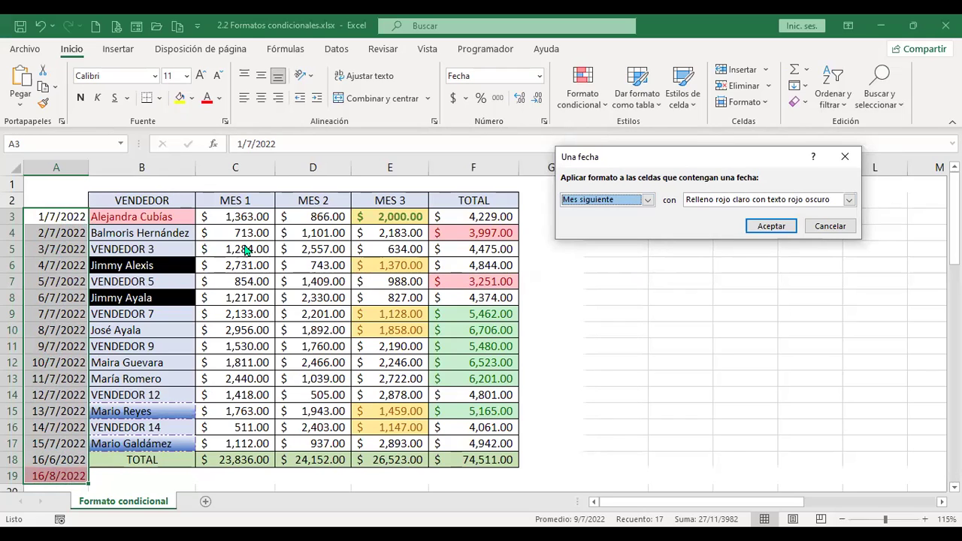
{"action": "left_click", "coordinate": [840, 205]}
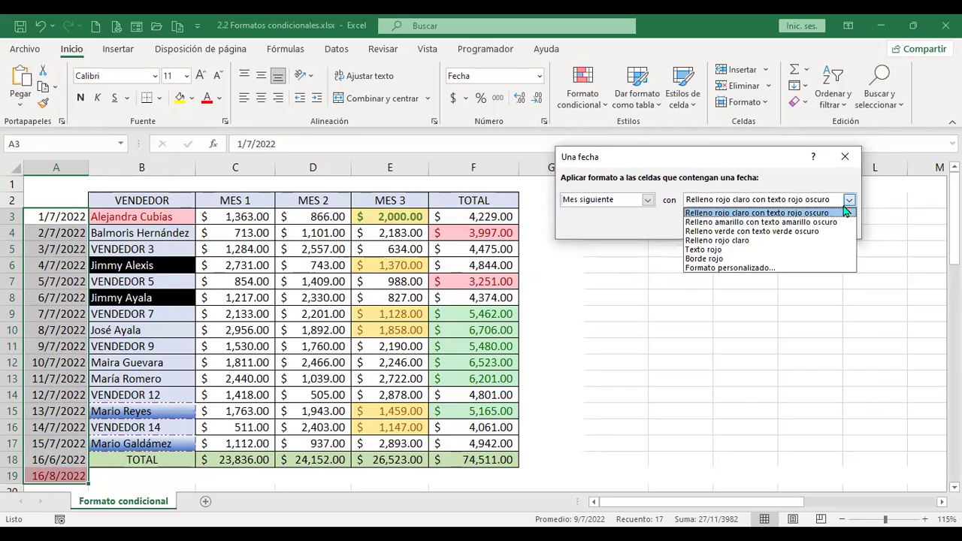
{"action": "left_click", "coordinate": [738, 158]}
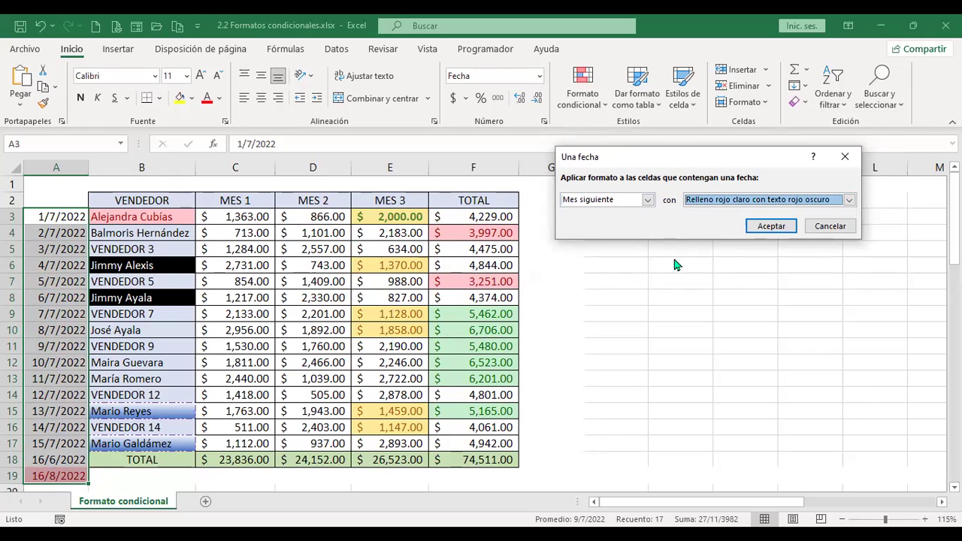
{"action": "left_click", "coordinate": [830, 228]}
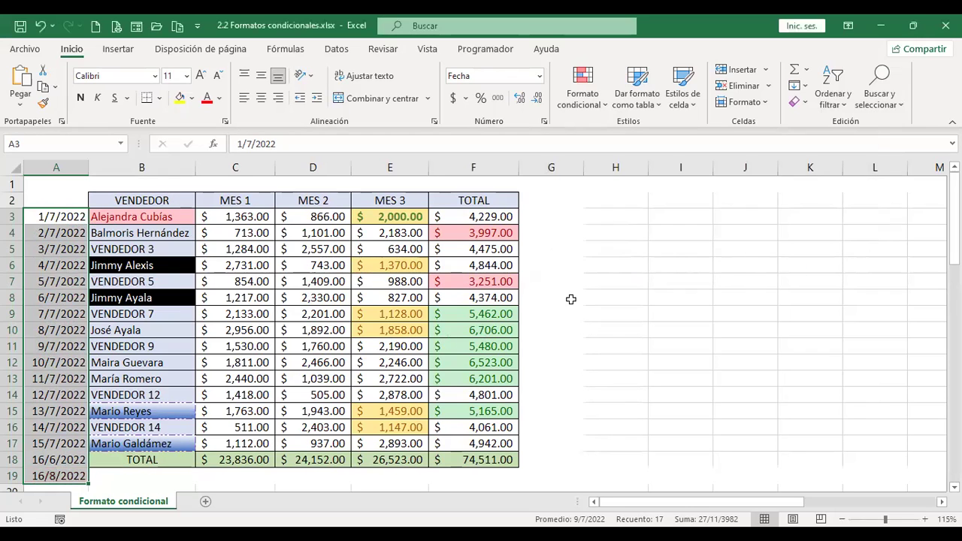
{"action": "left_click", "coordinate": [569, 298]}
{"action": "left_click", "coordinate": [599, 105]}
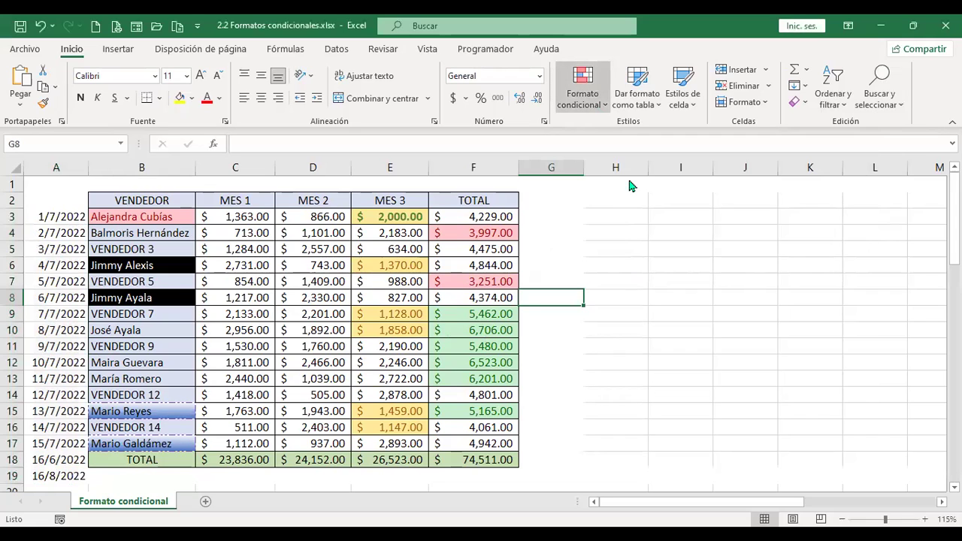
Dismiss the Valores duplicados rule, then select the whole sales table from A3.
{"action": "mouse_move", "coordinate": [632, 133]}
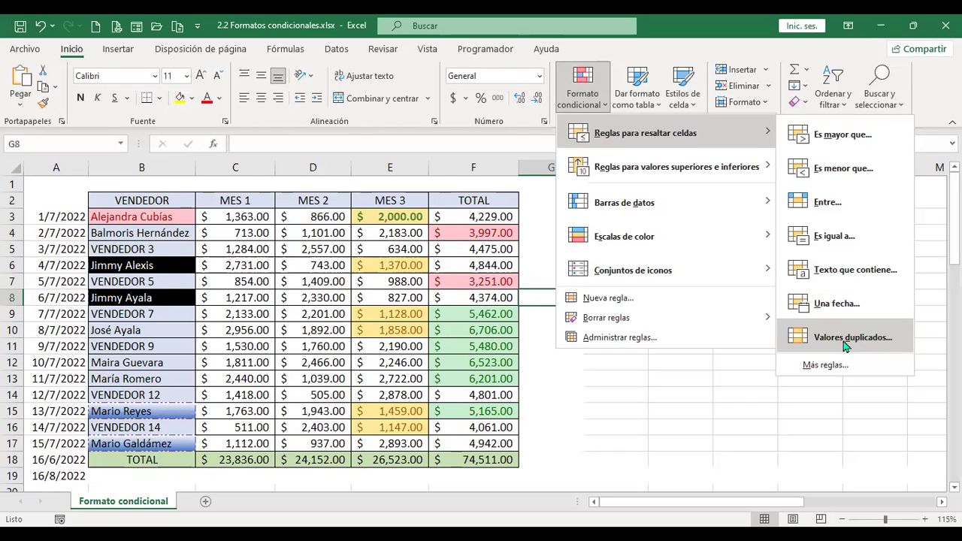
{"action": "left_click", "coordinate": [846, 340]}
{"action": "left_click", "coordinate": [821, 229]}
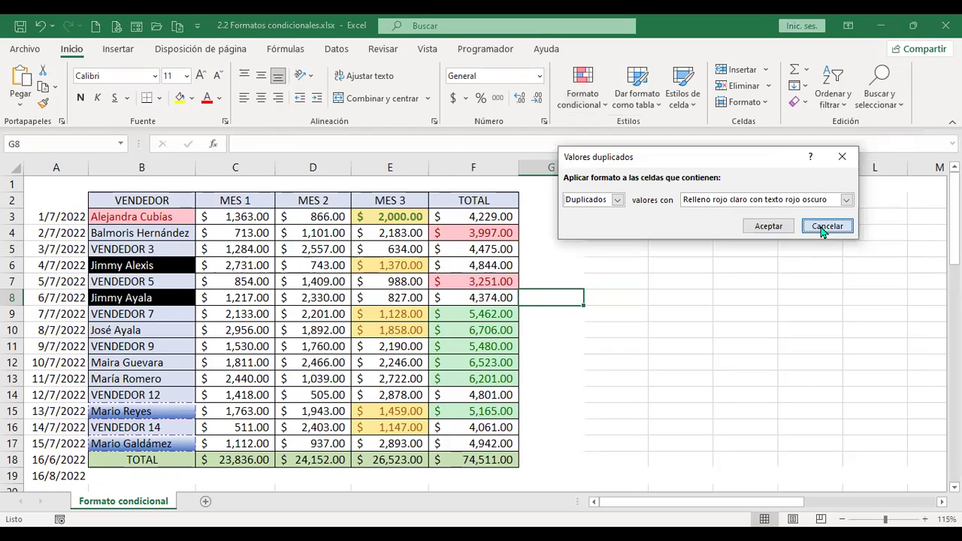
{"action": "left_click", "coordinate": [69, 218]}
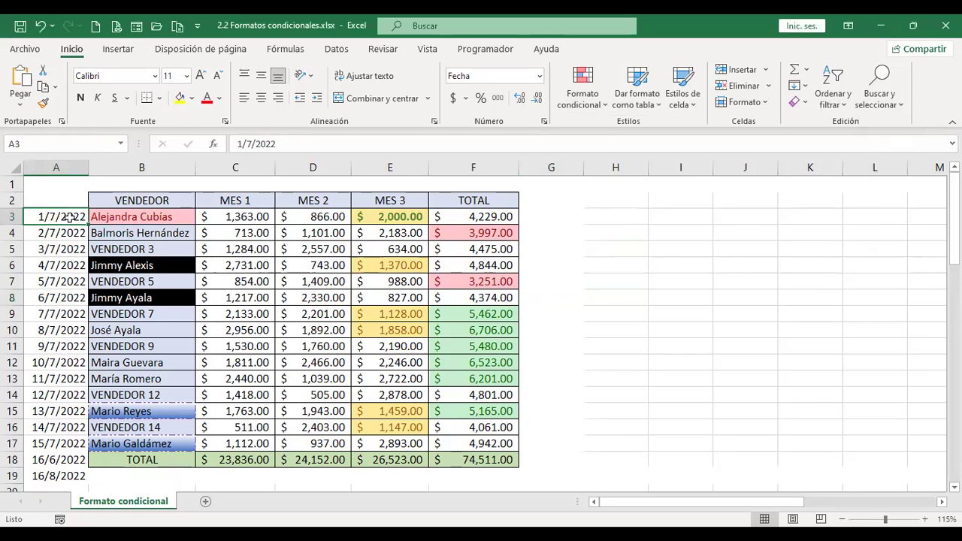
{"action": "key", "text": "ctrl+a"}
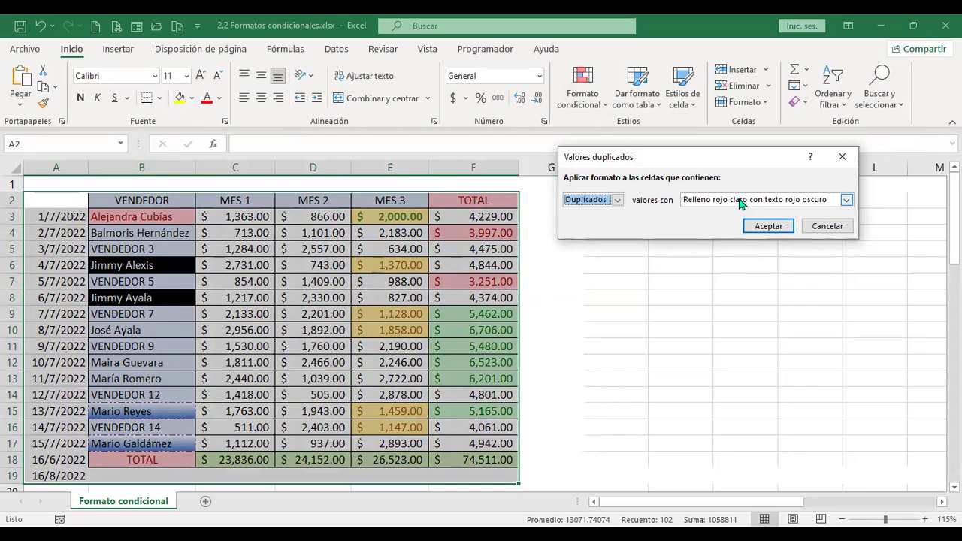
Close the duplicate-values dialog and insert two blank rows above VENDEDOR 5 at row 7.
{"action": "left_click", "coordinate": [827, 226]}
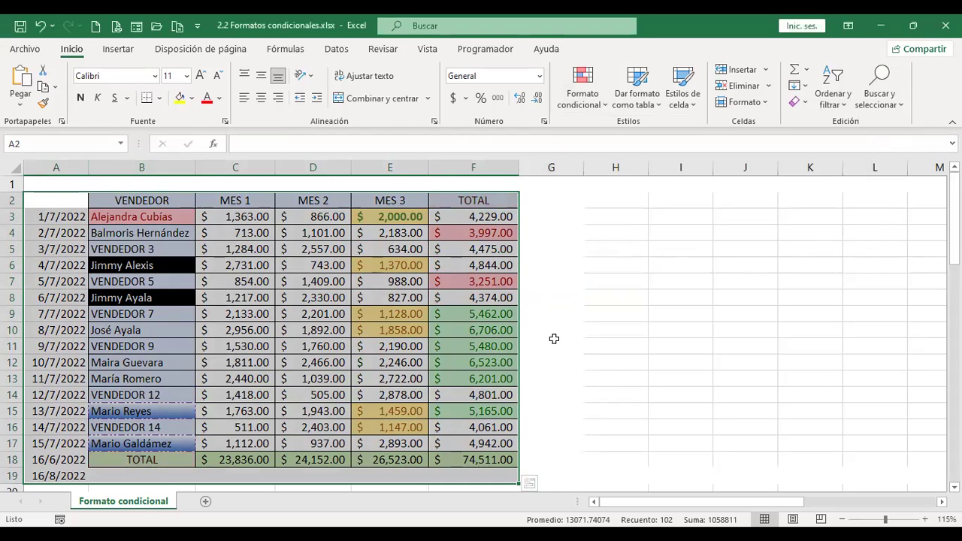
{"action": "left_click", "coordinate": [554, 338]}
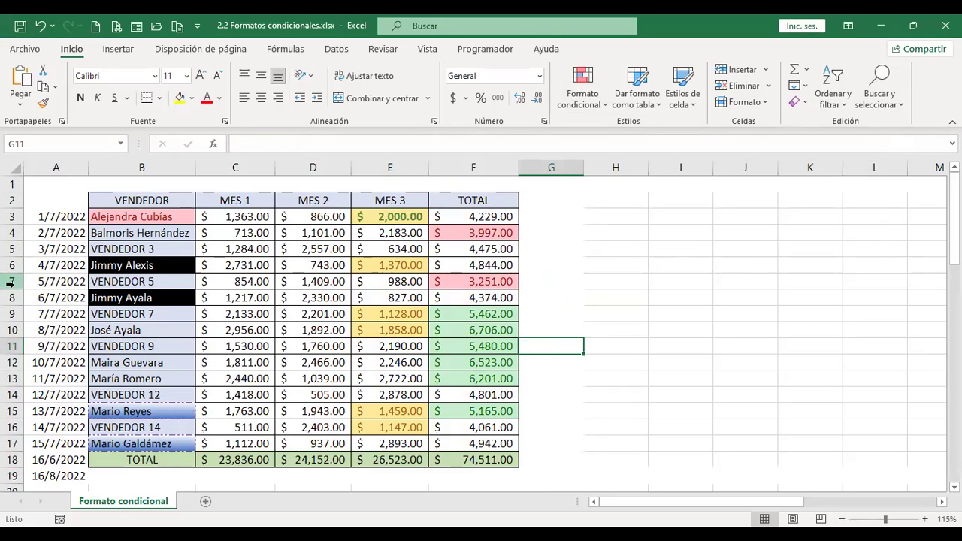
{"action": "left_click", "coordinate": [10, 284]}
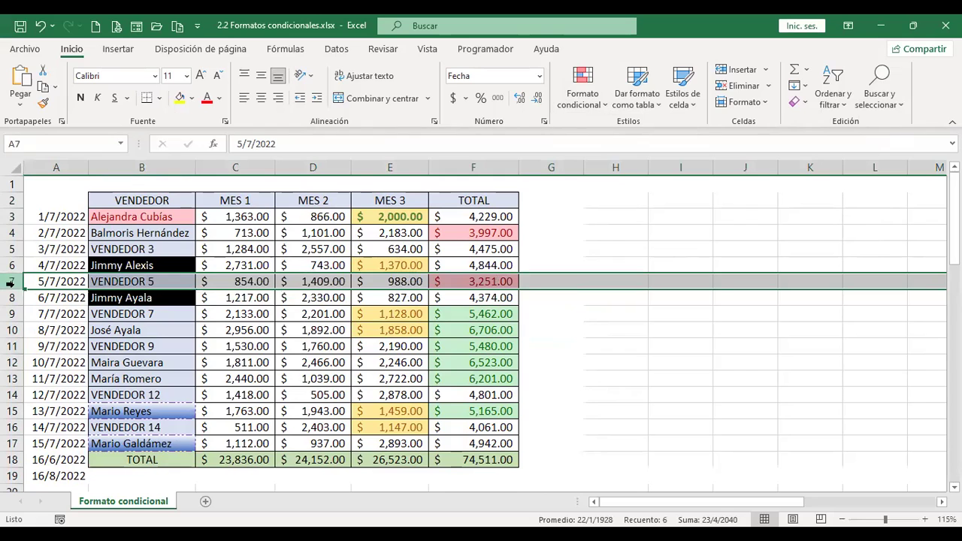
{"action": "right_click", "coordinate": [12, 284]}
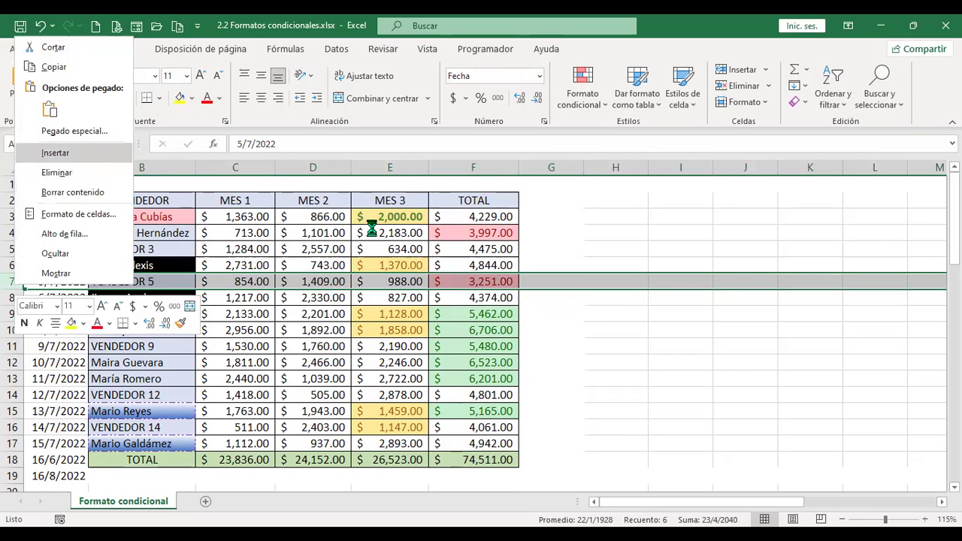
{"action": "left_click", "coordinate": [72, 153]}
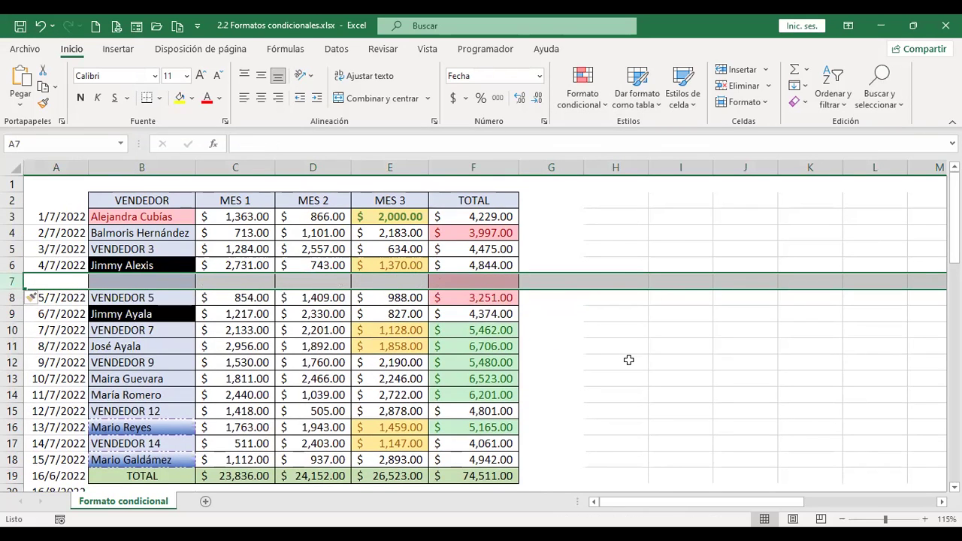
{"action": "key", "text": "F4"}
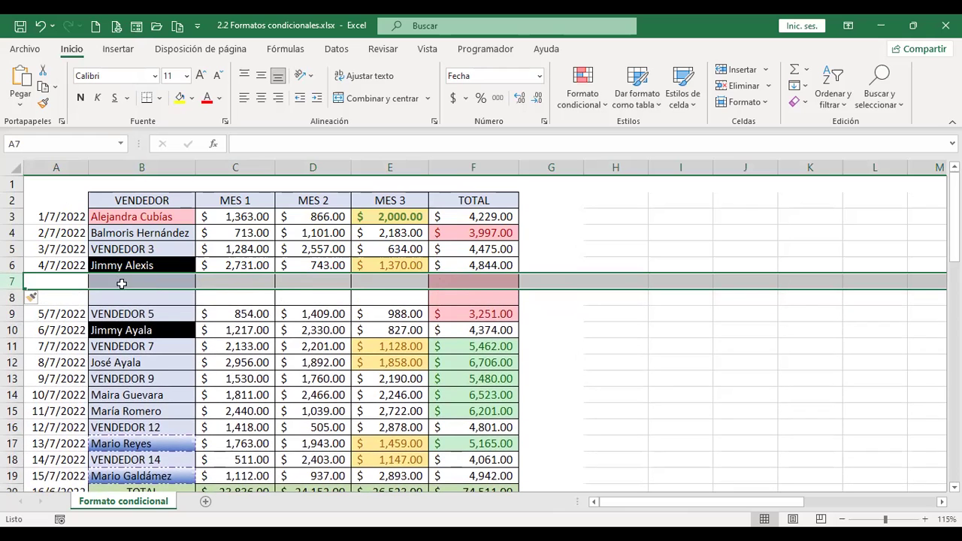
Fill the new rows with VENDEDOR 3 and VENDEDOR 4, then select the whole table.
{"action": "left_click", "coordinate": [159, 317]}
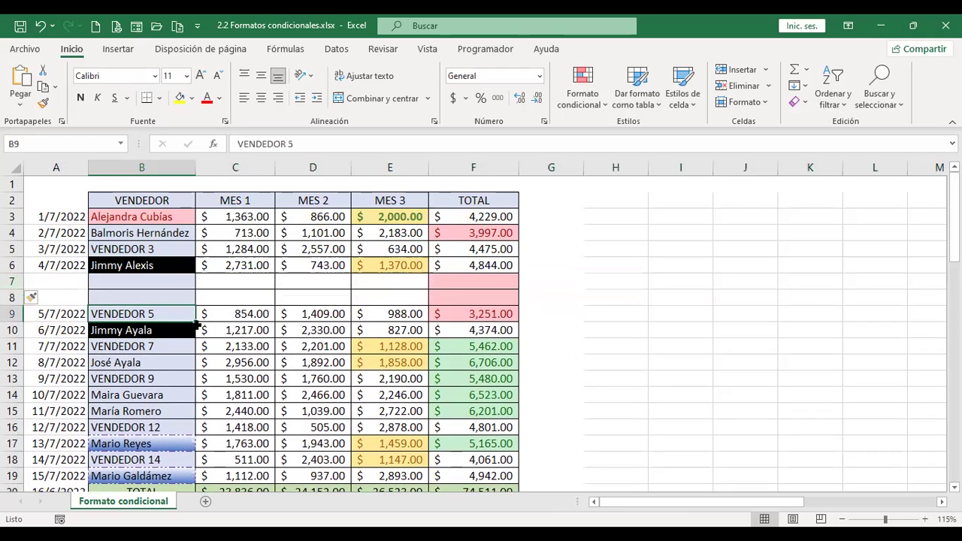
{"action": "left_click_drag", "start_coordinate": [195, 296], "coordinate": [193, 279]}
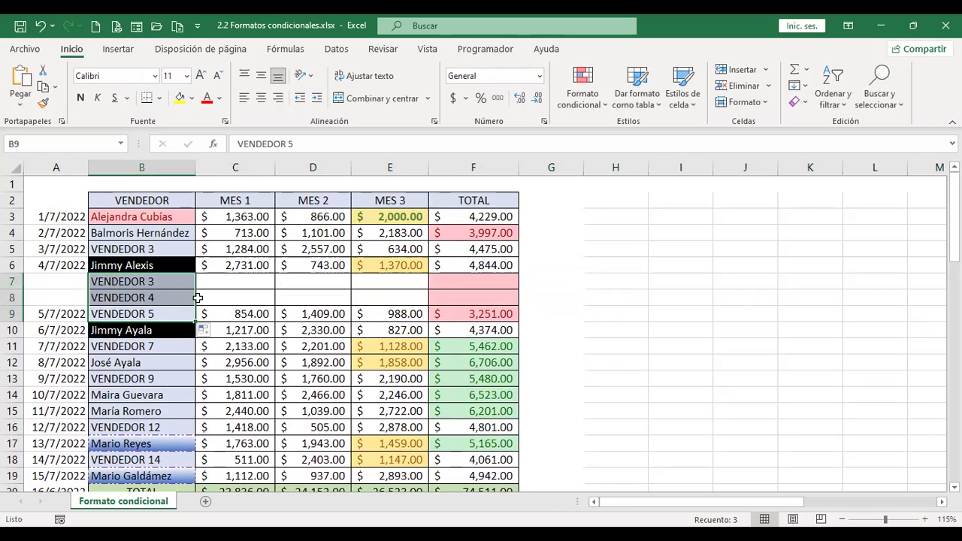
{"action": "left_click", "coordinate": [63, 230]}
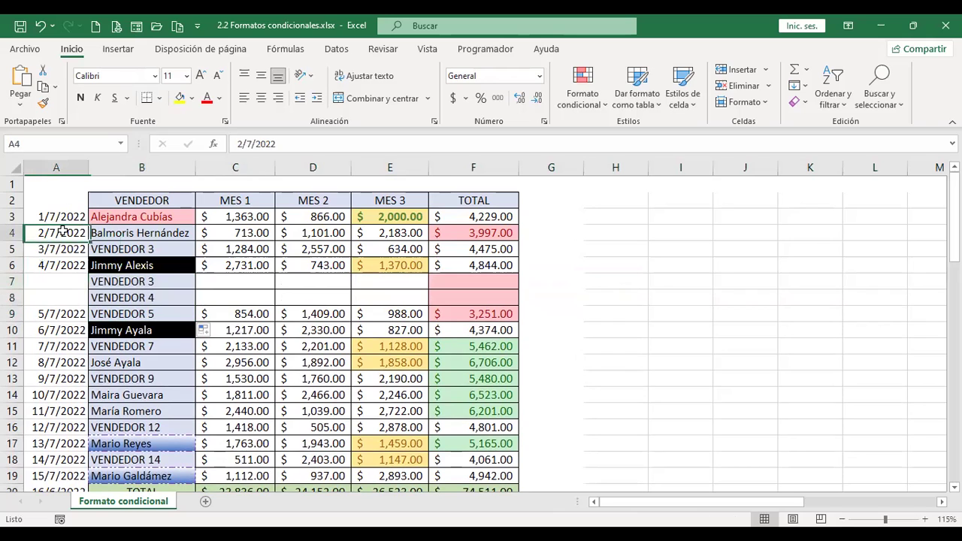
{"action": "key", "text": "ctrl+a"}
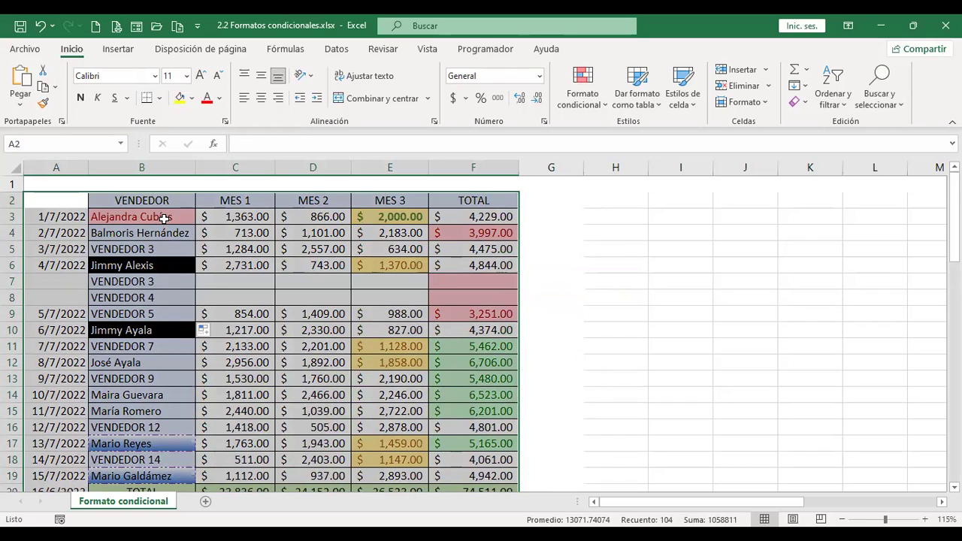
Apply a Valores duplicados rule to the whole table using a custom yellow fill.
{"action": "left_click_drag", "start_coordinate": [161, 217], "coordinate": [176, 478]}
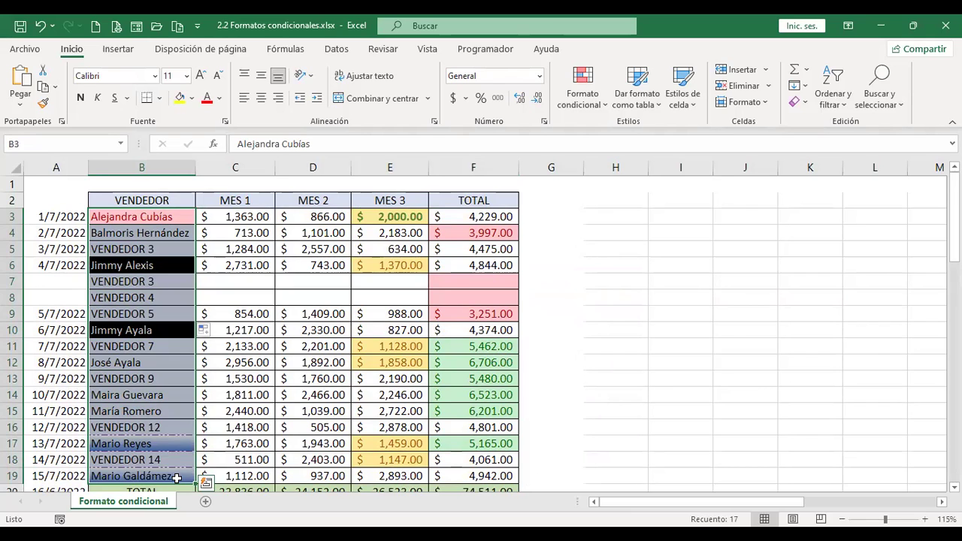
{"action": "key", "text": "ctrl+a"}
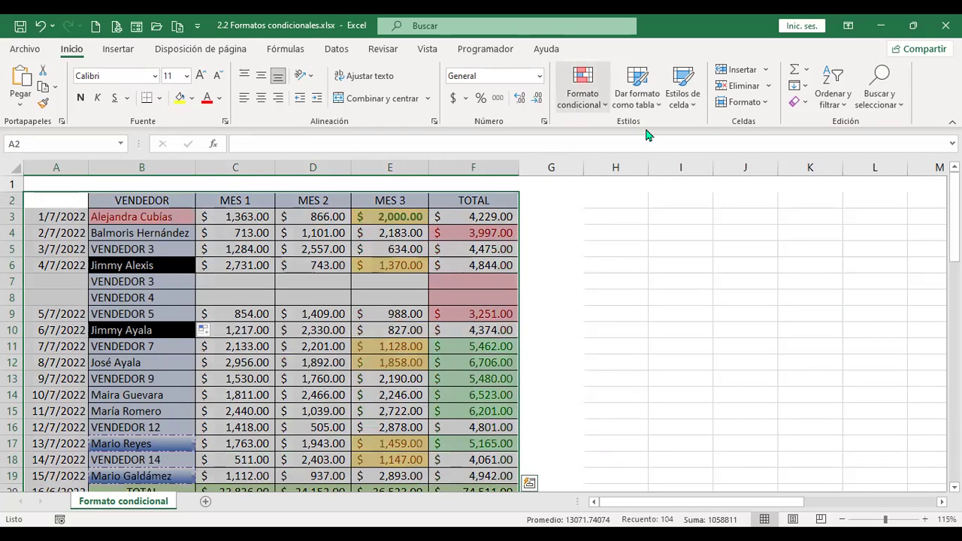
{"action": "left_click", "coordinate": [583, 88]}
{"action": "mouse_move", "coordinate": [645, 133]}
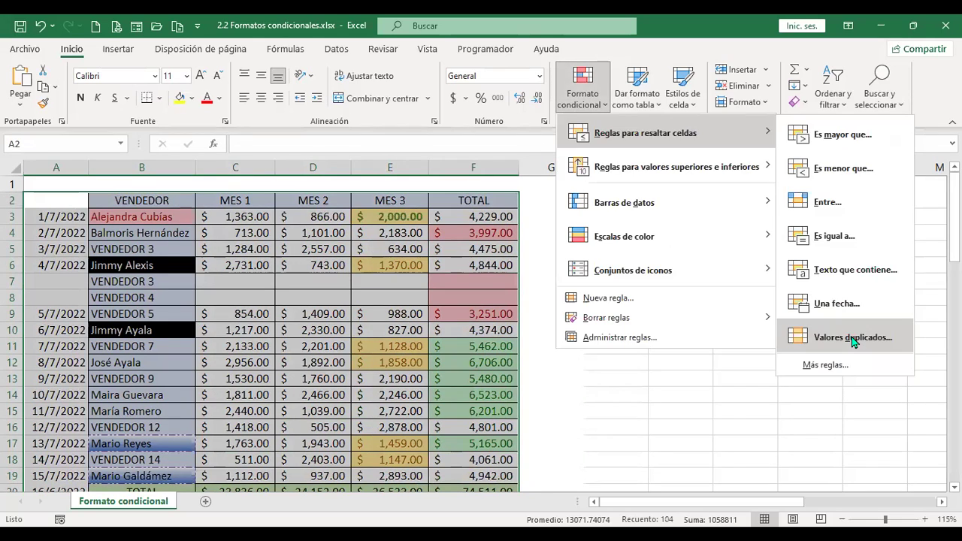
{"action": "left_click", "coordinate": [853, 338]}
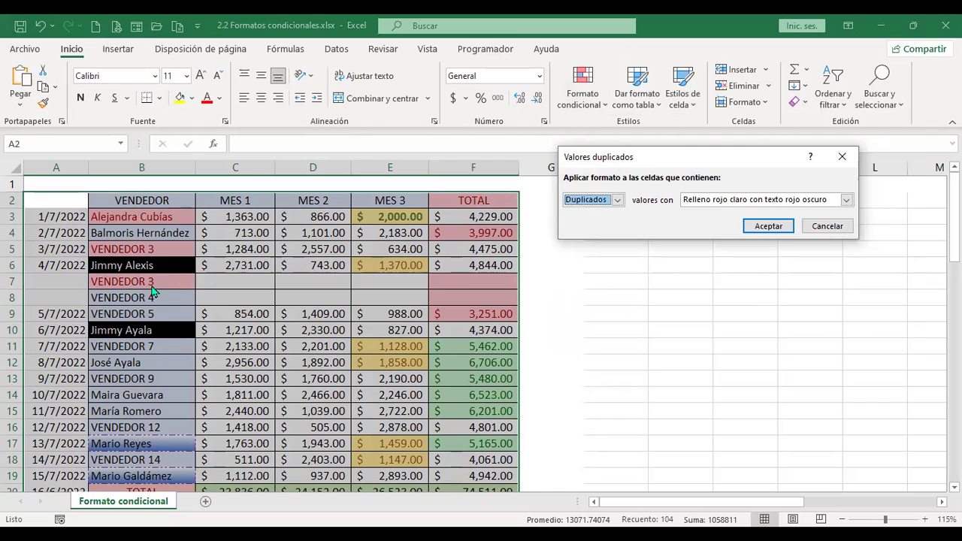
{"action": "left_click", "coordinate": [846, 201]}
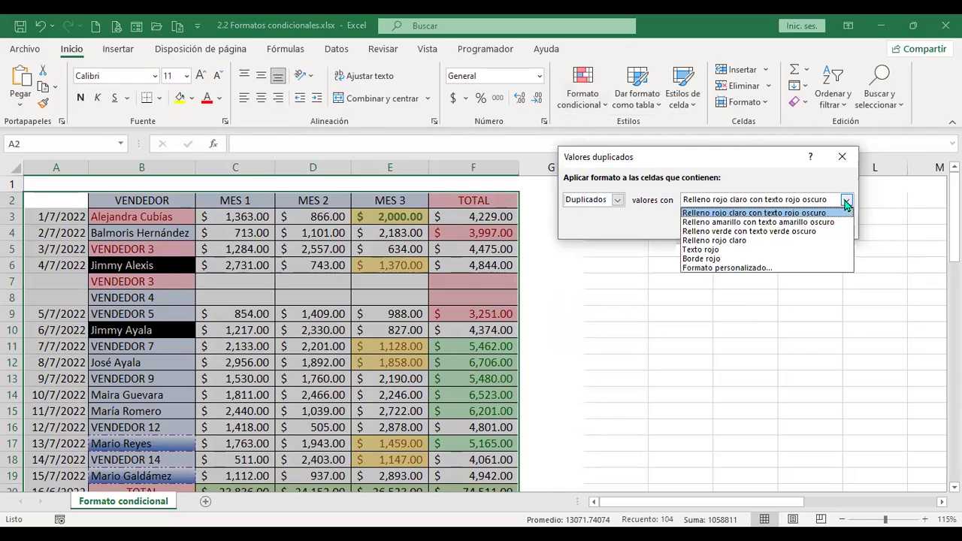
{"action": "left_click", "coordinate": [720, 269]}
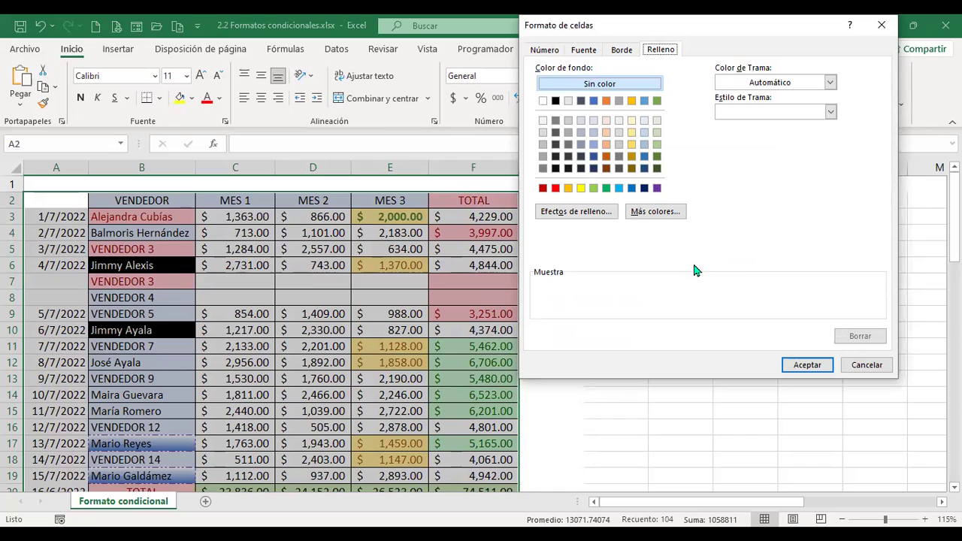
{"action": "left_click", "coordinate": [581, 188]}
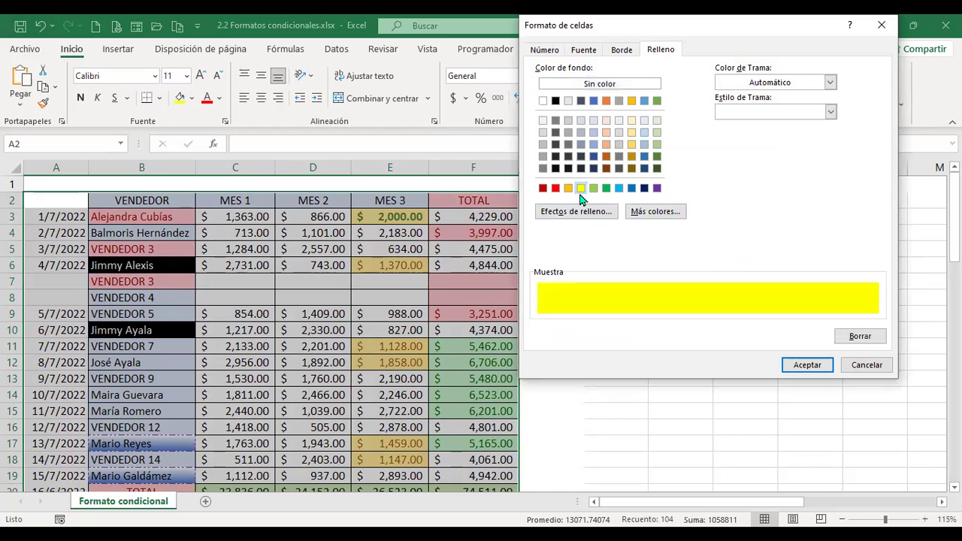
{"action": "left_click", "coordinate": [808, 365]}
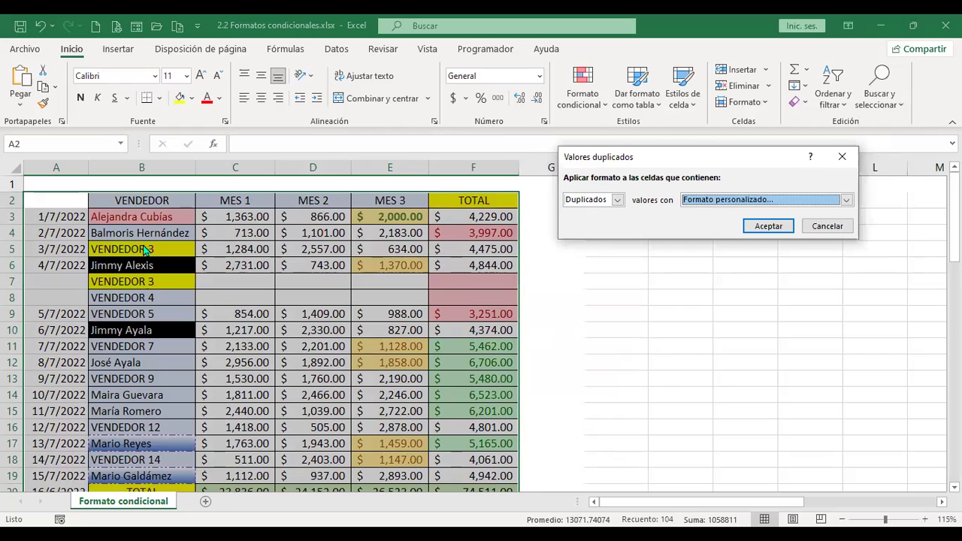
{"action": "left_click", "coordinate": [617, 201]}
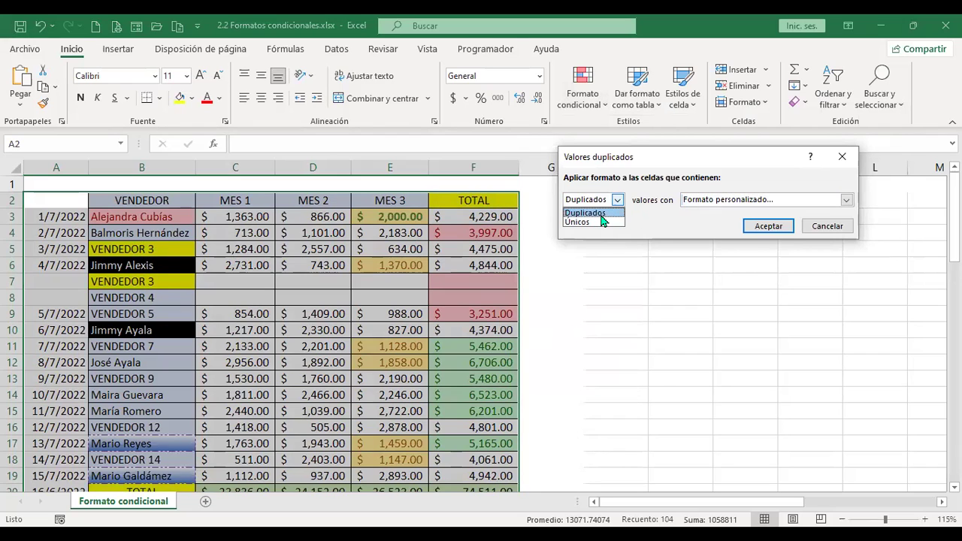
{"action": "left_click", "coordinate": [675, 217]}
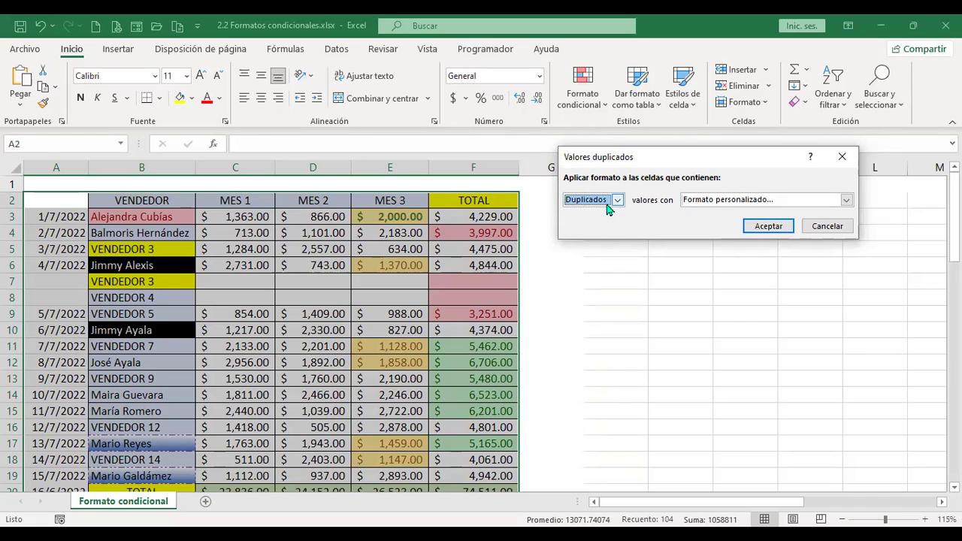
{"action": "left_click", "coordinate": [759, 227]}
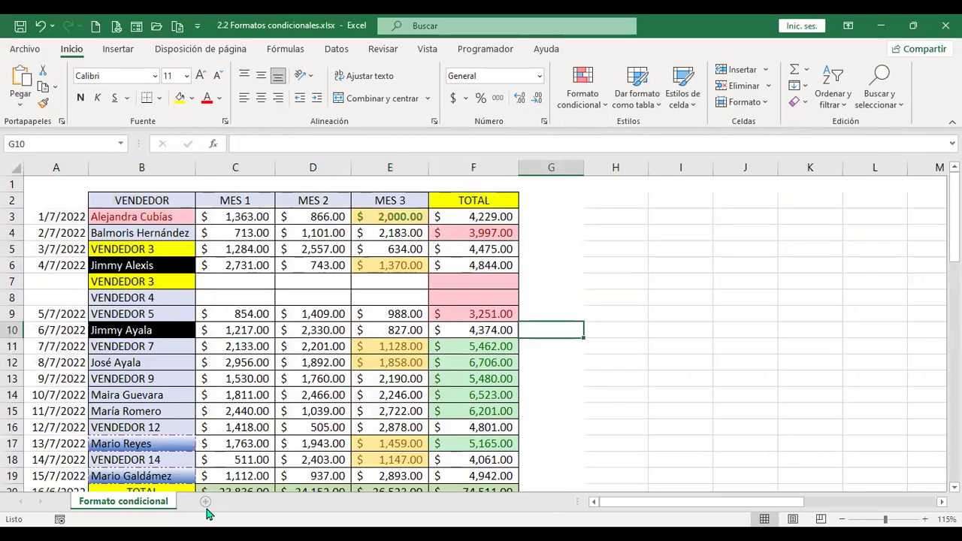
Add a new blank sheet, Hoja1, to the workbook.
{"action": "left_click", "coordinate": [204, 502]}
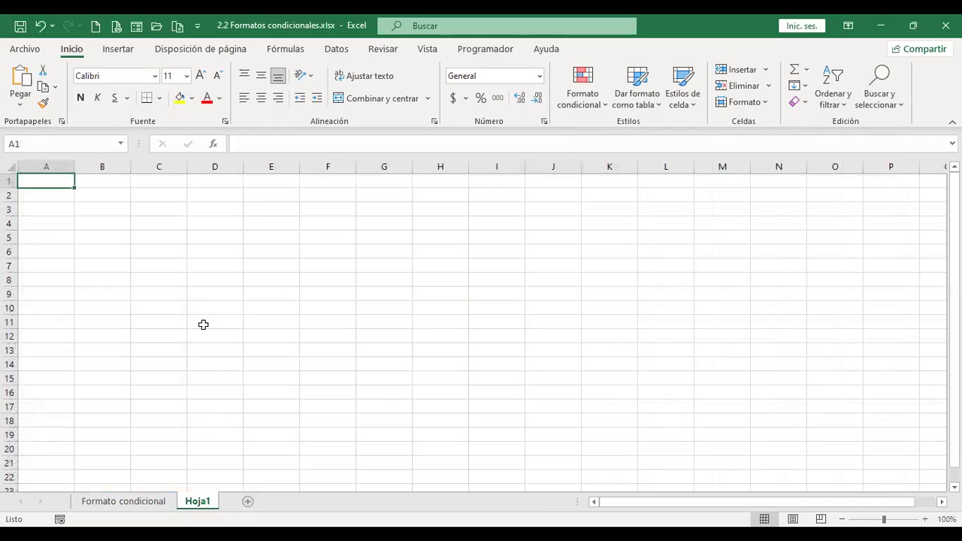
{"action": "left_click", "coordinate": [11, 164]}
{"action": "scroll", "coordinate": [296, 375], "scroll_direction": "up", "scroll_amount": 1}
{"action": "scroll", "coordinate": [296, 375], "scroll_direction": "up", "scroll_amount": 3}
{"action": "key", "text": "ctrl+Home"}
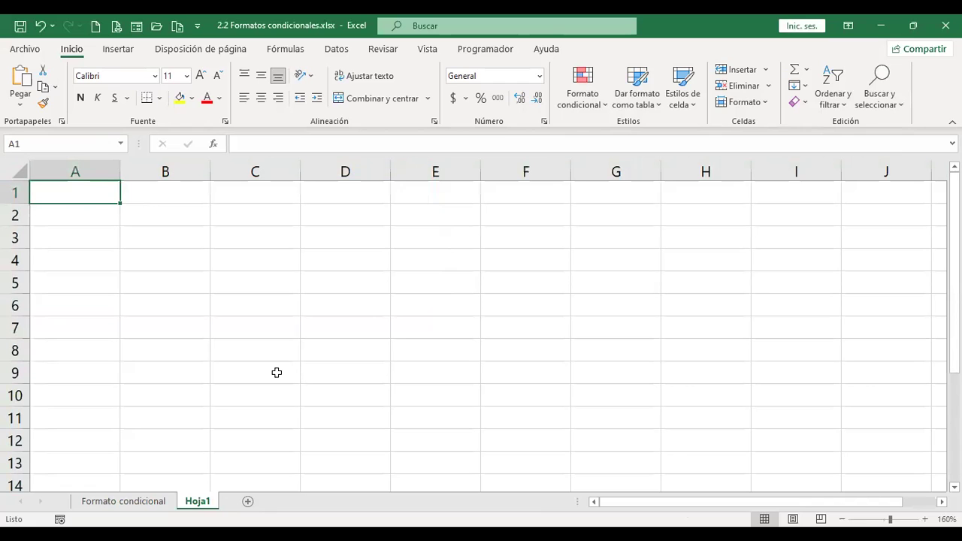
Copy the entire Formato condicional sheet and select all of Hoja1, ready to paste.
{"action": "left_click", "coordinate": [123, 501]}
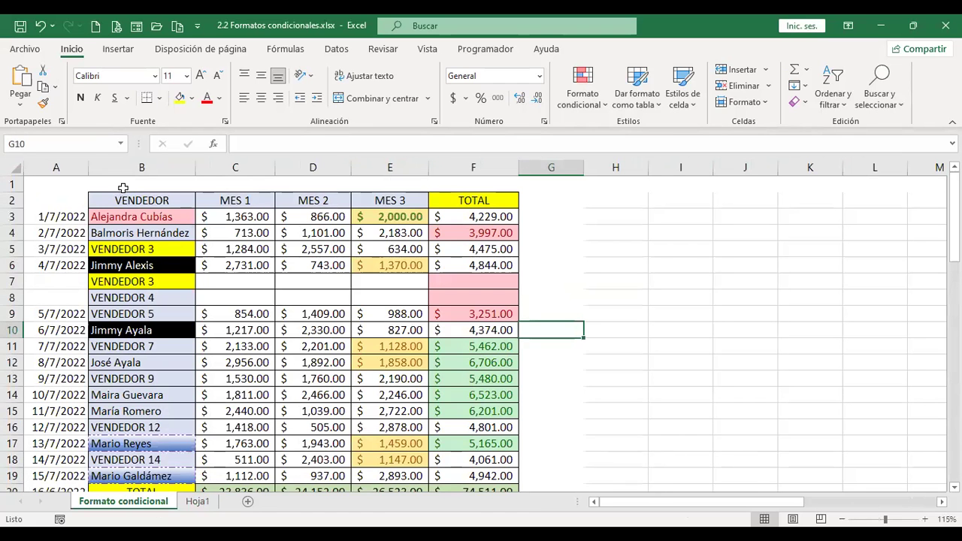
{"action": "left_click", "coordinate": [15, 170]}
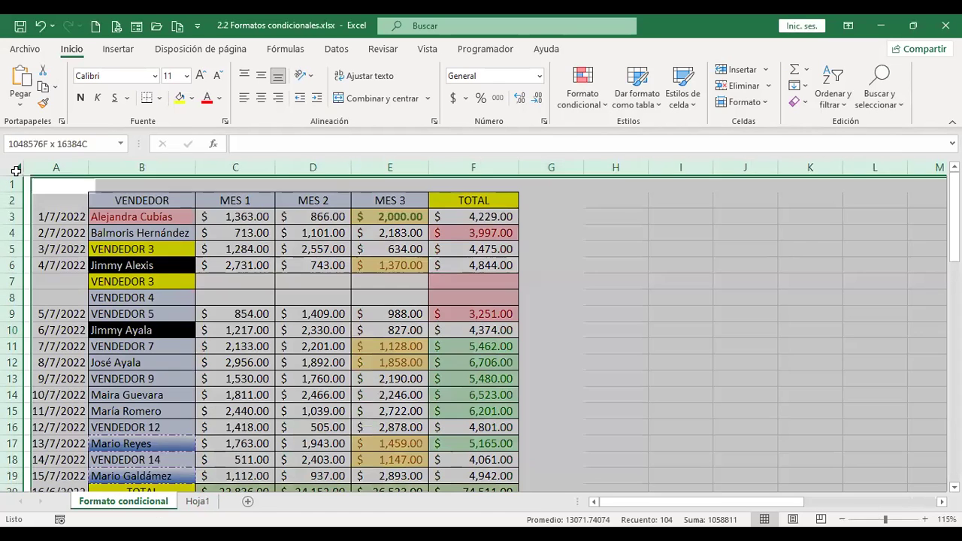
{"action": "key", "text": "ctrl+c"}
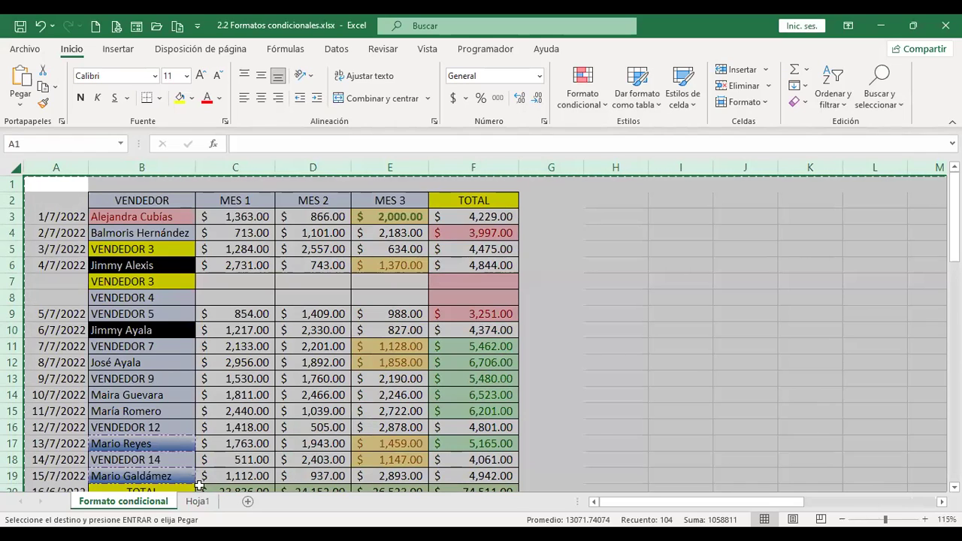
{"action": "left_click", "coordinate": [198, 501]}
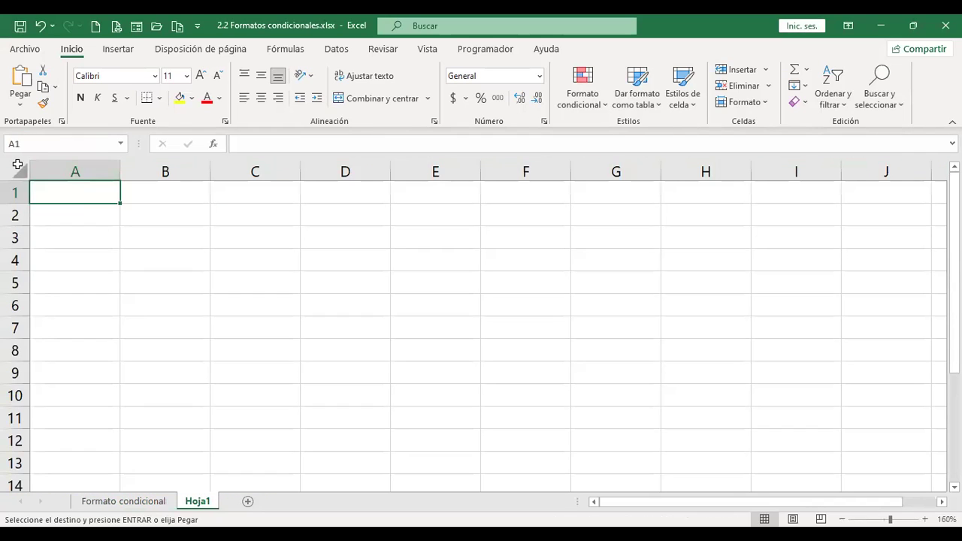
{"action": "left_click", "coordinate": [18, 168]}
{"action": "left_click", "coordinate": [20, 112]}
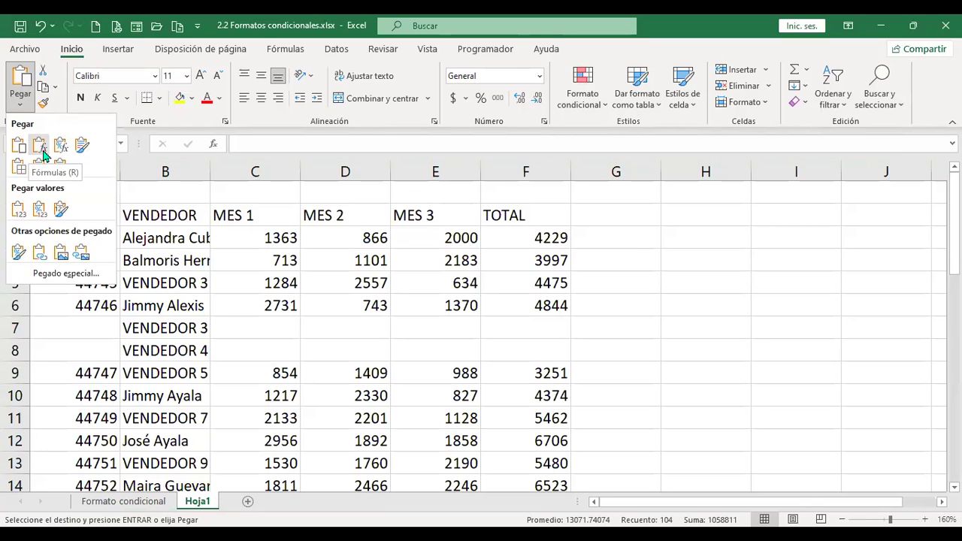
Paste the table as formulas only and auto-fit columns B, C and D–G.
{"action": "left_click", "coordinate": [42, 152]}
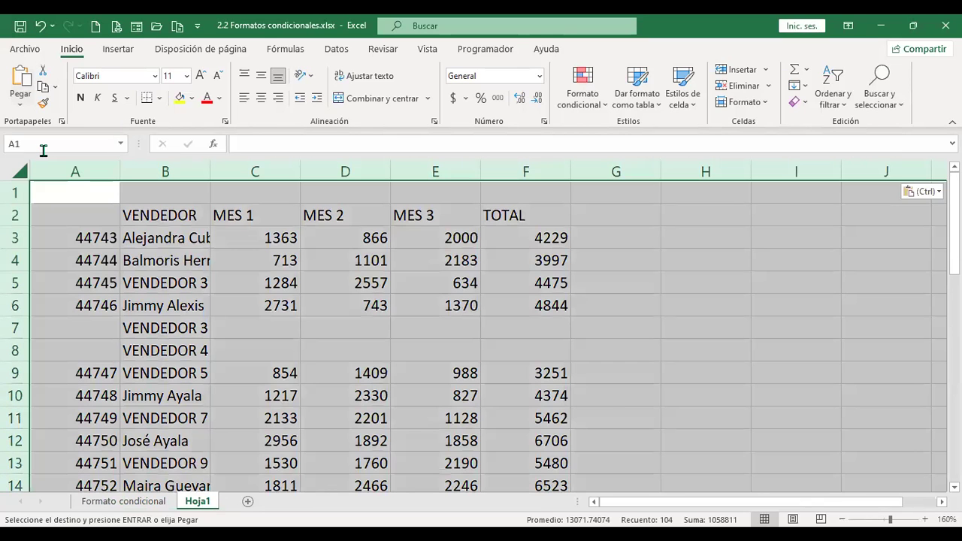
{"action": "left_click", "coordinate": [162, 278]}
{"action": "double_click", "coordinate": [211, 172]}
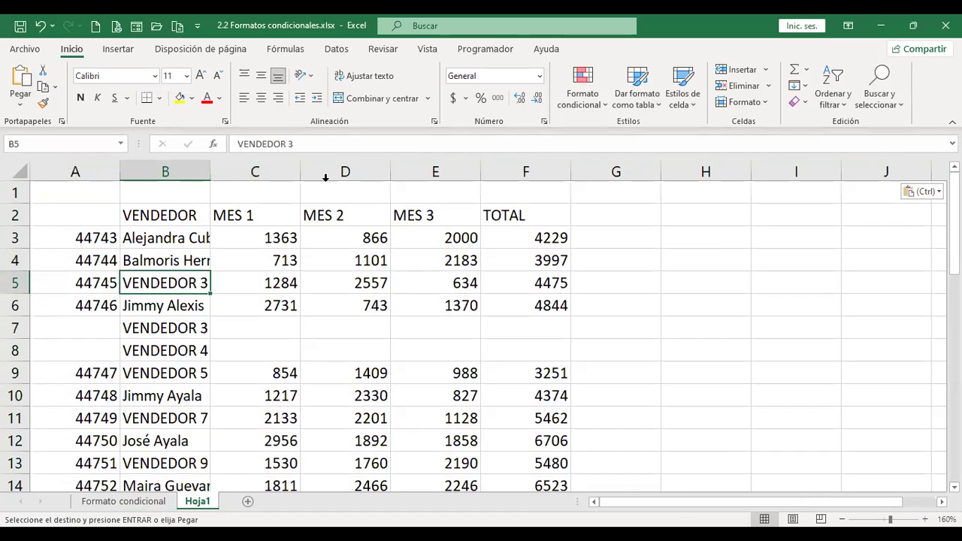
{"action": "double_click", "coordinate": [359, 171]}
{"action": "left_click", "coordinate": [364, 172]}
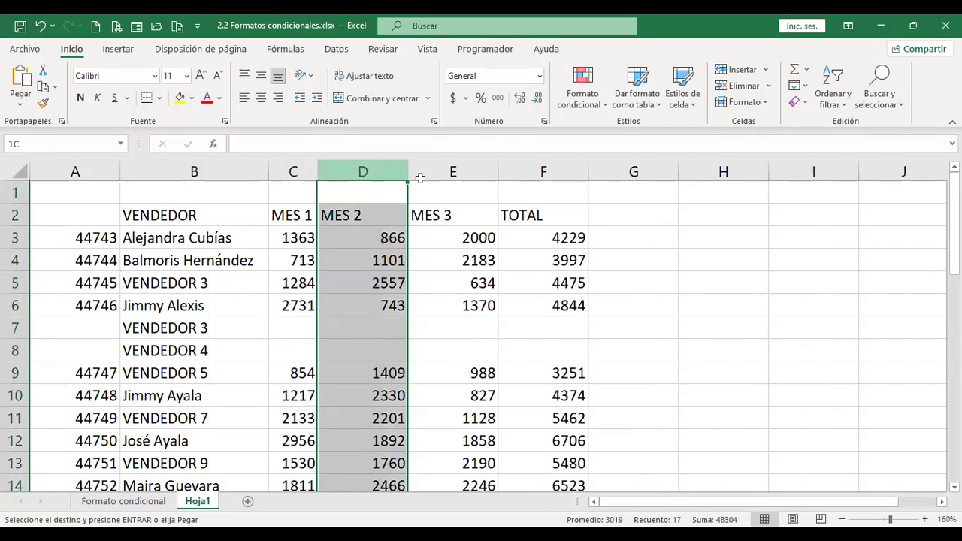
{"action": "left_click", "coordinate": [591, 173], "text": "shift"}
{"action": "double_click", "coordinate": [591, 173]}
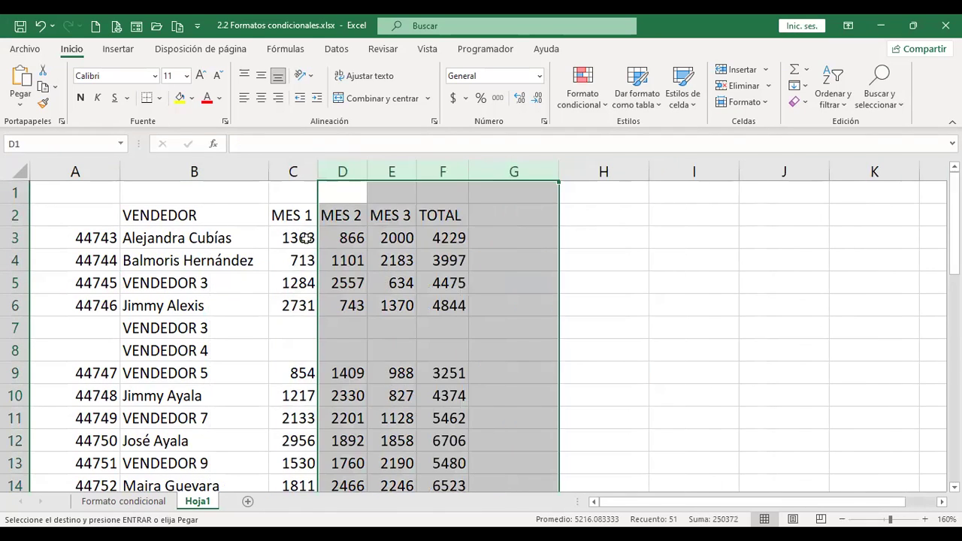
{"action": "left_click", "coordinate": [305, 239]}
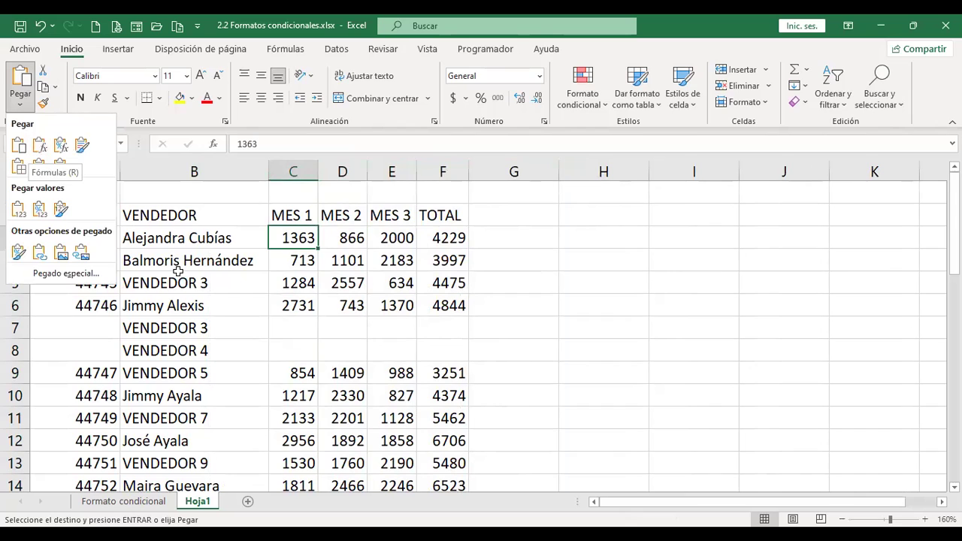
Check the pasted formulas in F3 and F20 against the Formato condicional sheet.
{"action": "left_click", "coordinate": [20, 98]}
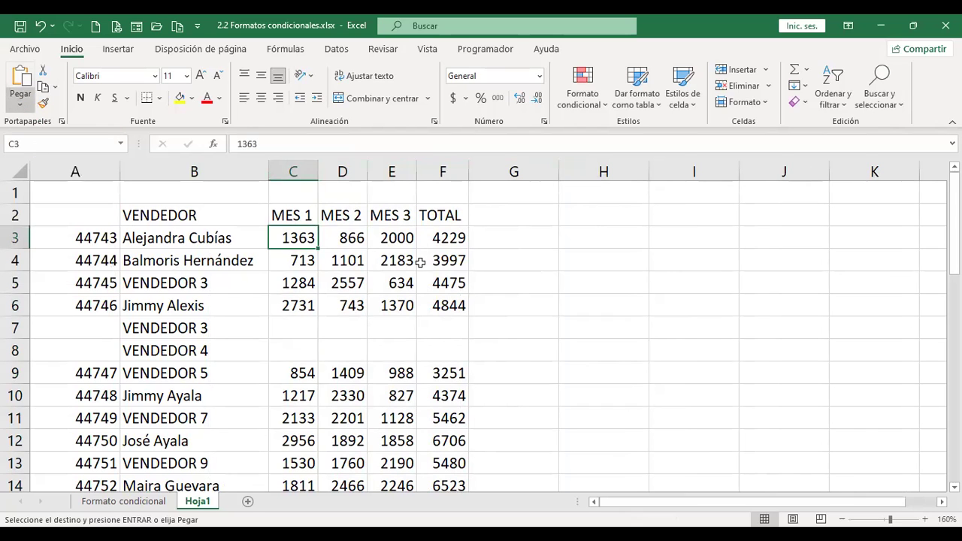
{"action": "left_click", "coordinate": [442, 238]}
{"action": "scroll", "coordinate": [451, 301], "scroll_direction": "down", "scroll_amount": 5}
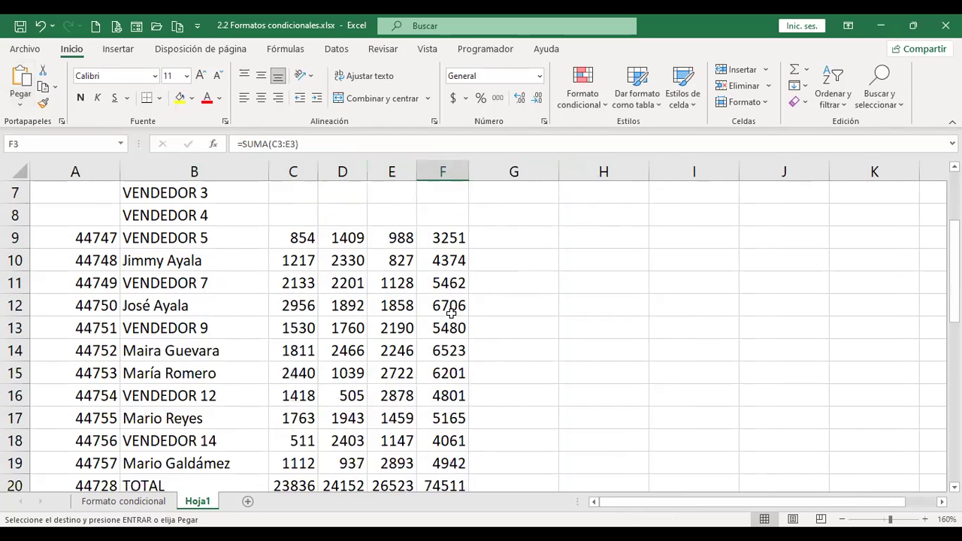
{"action": "left_click", "coordinate": [443, 282]}
{"action": "scroll", "coordinate": [270, 344], "scroll_direction": "up", "scroll_amount": 5}
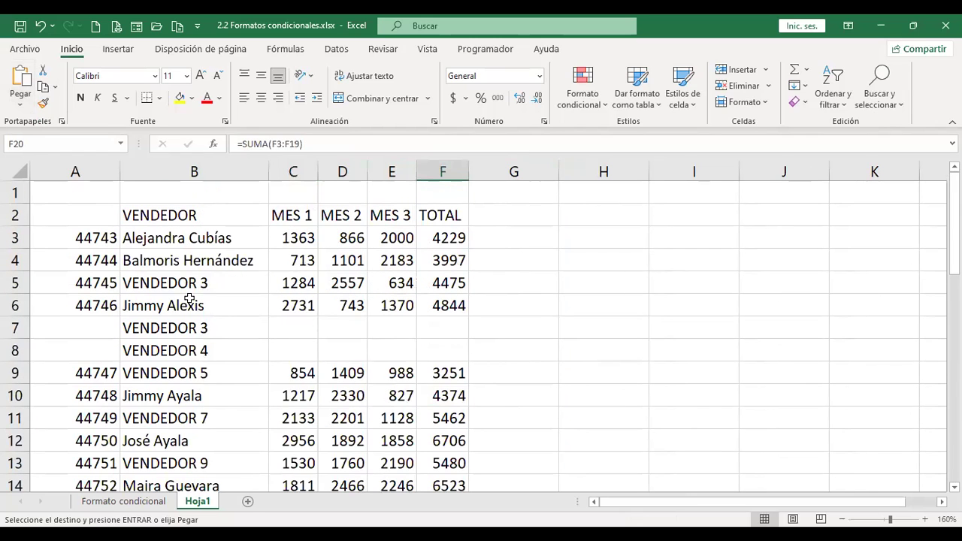
{"action": "left_click", "coordinate": [280, 238]}
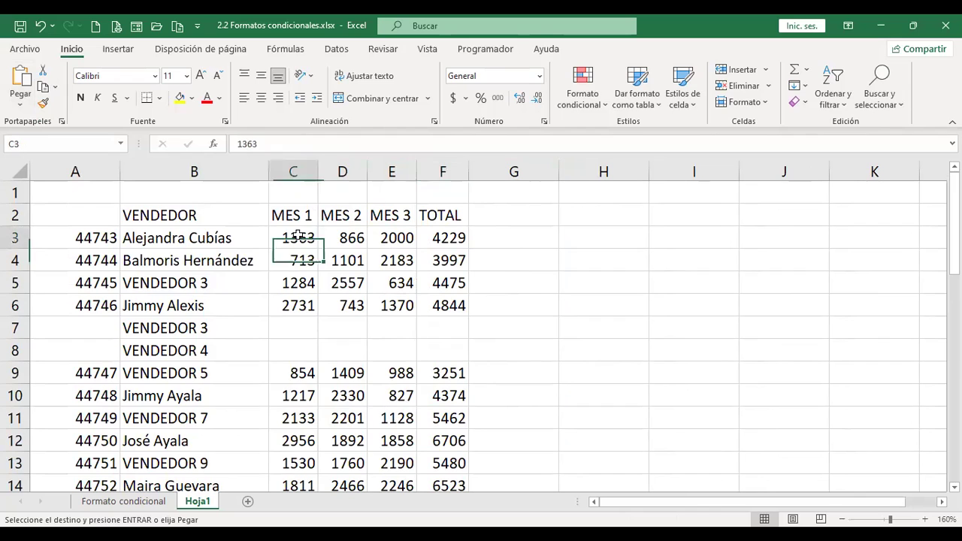
{"action": "left_click", "coordinate": [124, 501]}
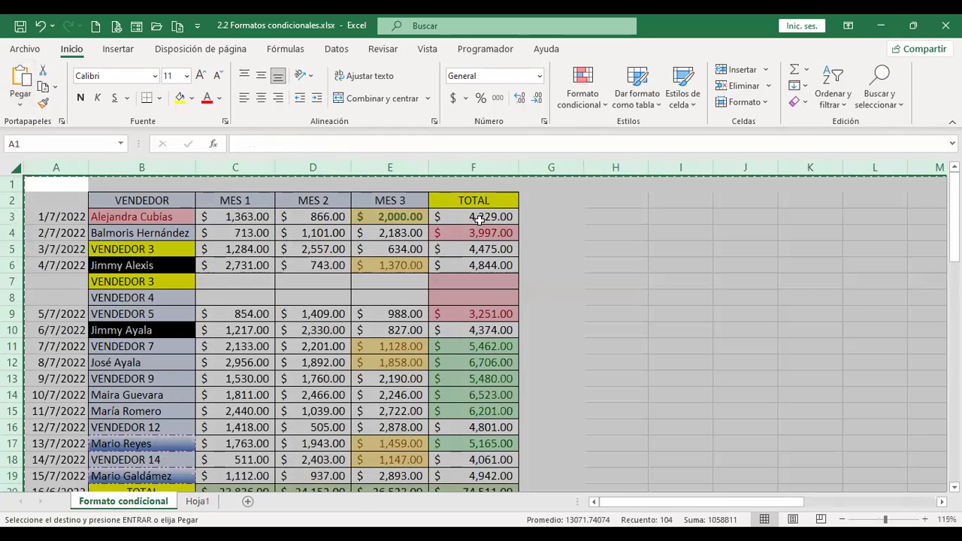
{"action": "left_click", "coordinate": [197, 501]}
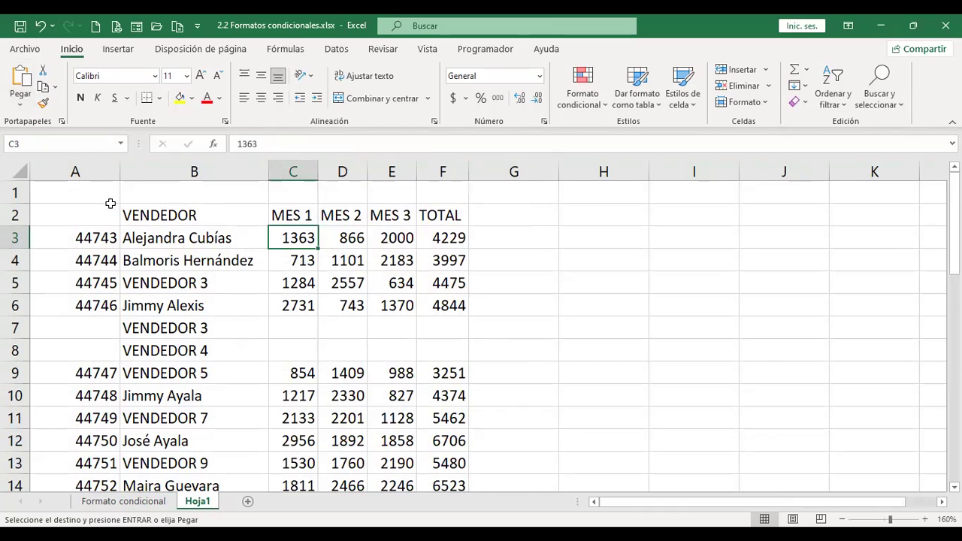
{"action": "left_click", "coordinate": [94, 236]}
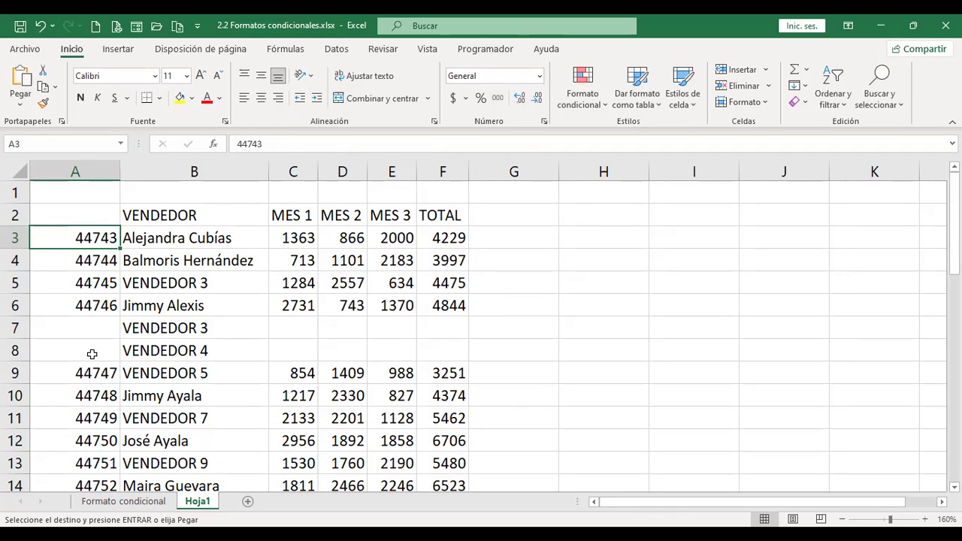
{"action": "scroll", "coordinate": [92, 353], "scroll_direction": "down", "scroll_amount": 5}
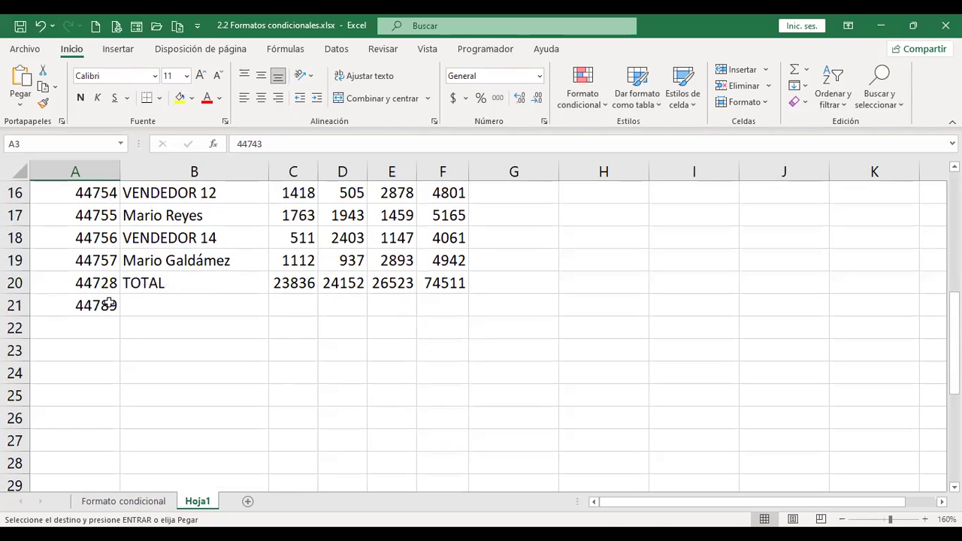
Format A3:A21 as Fecha corta so column A shows dates like 1/7/2022.
{"action": "left_click", "coordinate": [109, 303], "text": "shift"}
{"action": "scroll", "coordinate": [175, 373], "scroll_direction": "up", "scroll_amount": 5}
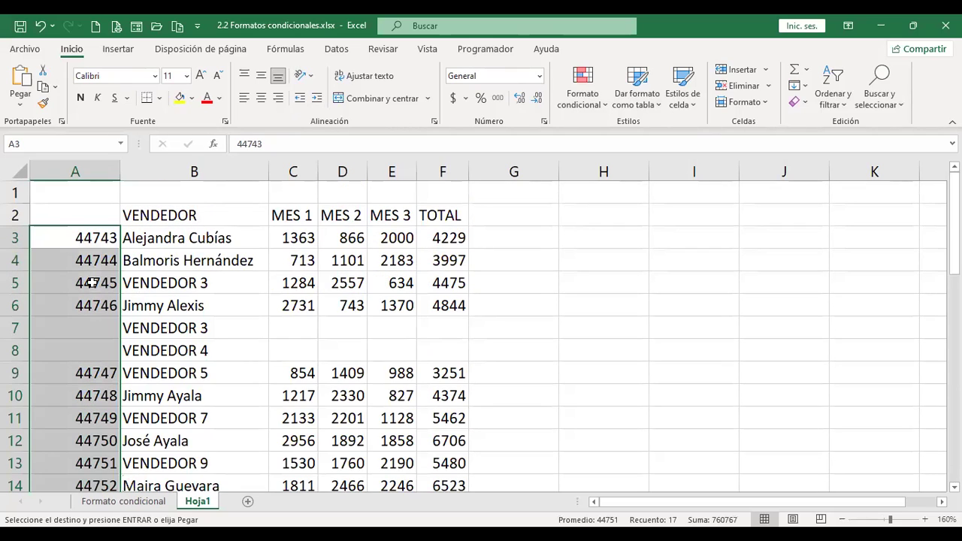
{"action": "left_click", "coordinate": [539, 76]}
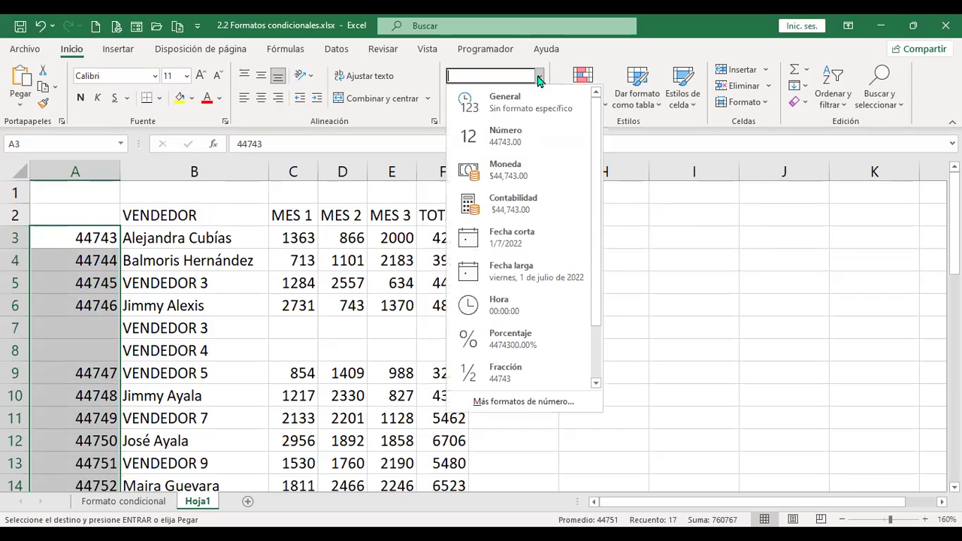
{"action": "left_click", "coordinate": [535, 239]}
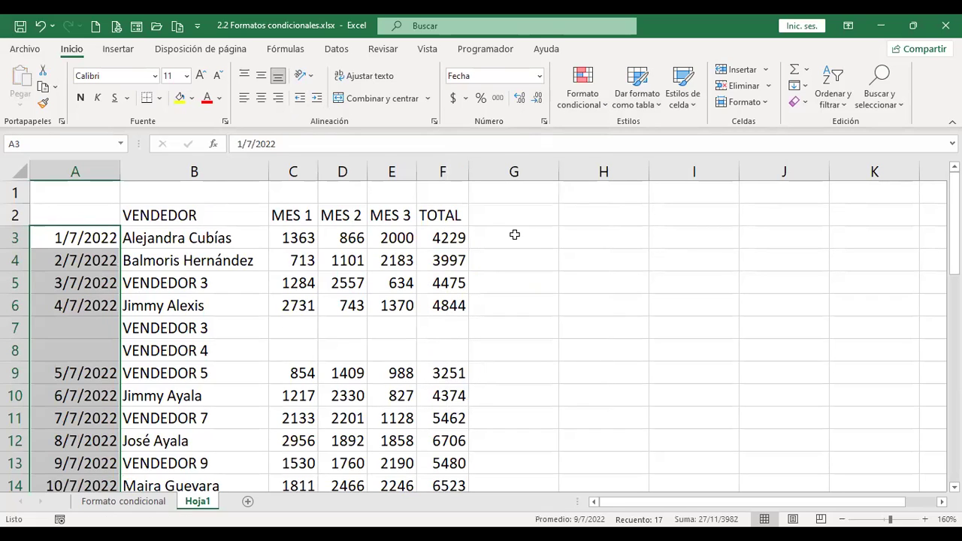
Close the conditional formatting menu unused and select the whole sales table with Ctrl+A.
{"action": "left_click", "coordinate": [230, 237]}
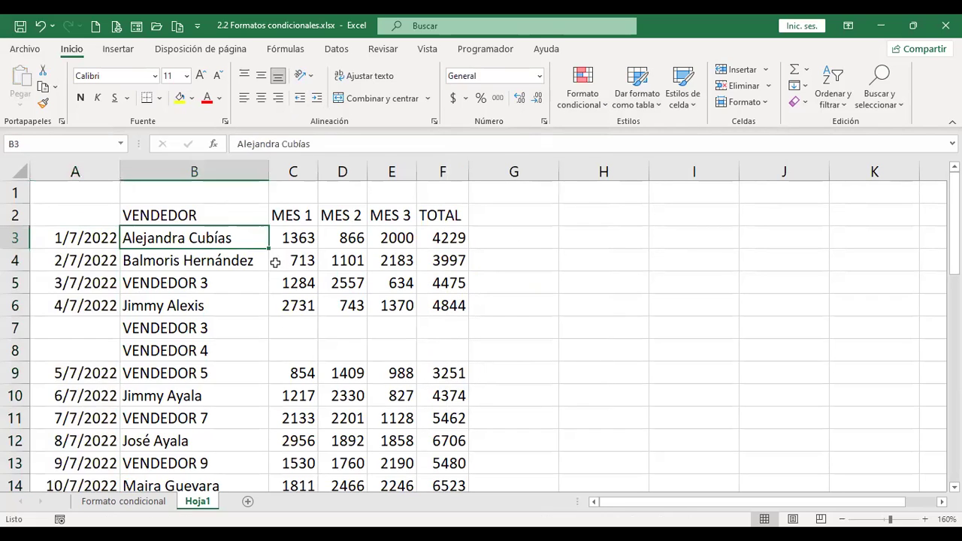
{"action": "left_click", "coordinate": [600, 109]}
{"action": "mouse_move", "coordinate": [616, 135]}
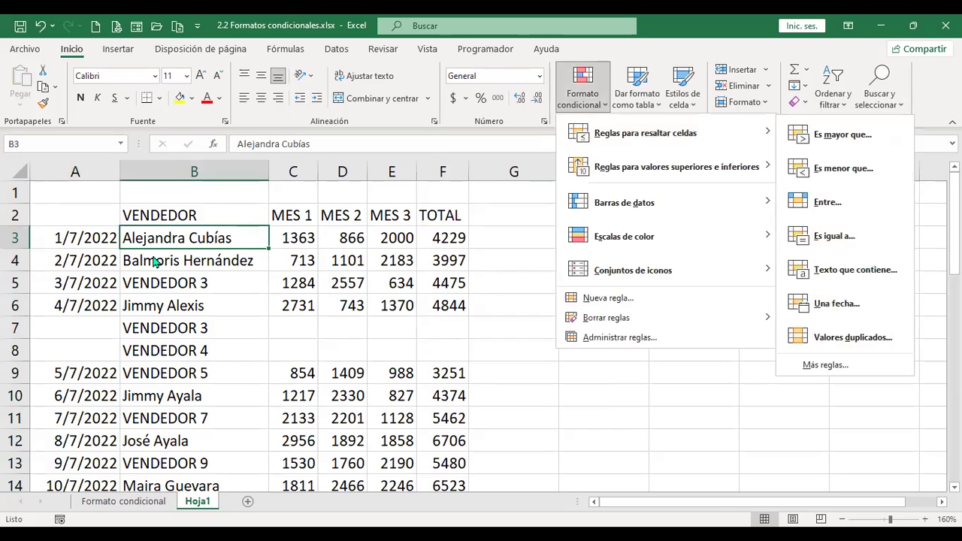
{"action": "left_click", "coordinate": [182, 237]}
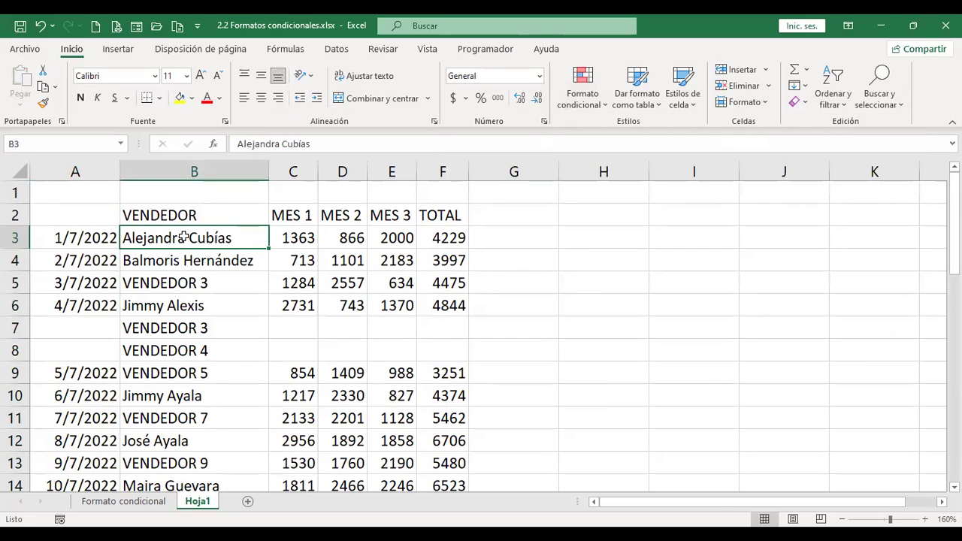
{"action": "key", "text": "ctrl+a"}
{"action": "scroll", "coordinate": [366, 365], "scroll_direction": "down", "scroll_amount": 3}
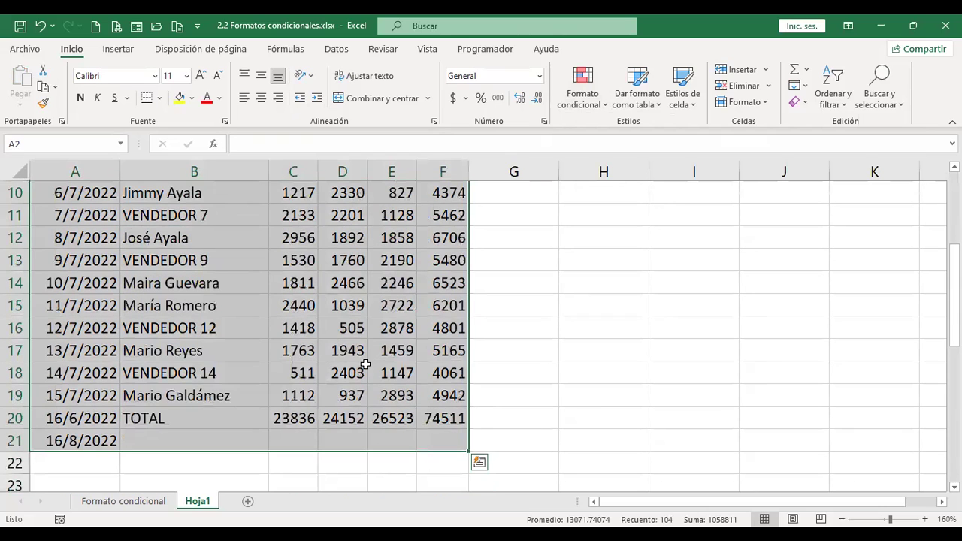
{"action": "scroll", "coordinate": [365, 365], "scroll_direction": "up", "scroll_amount": 2}
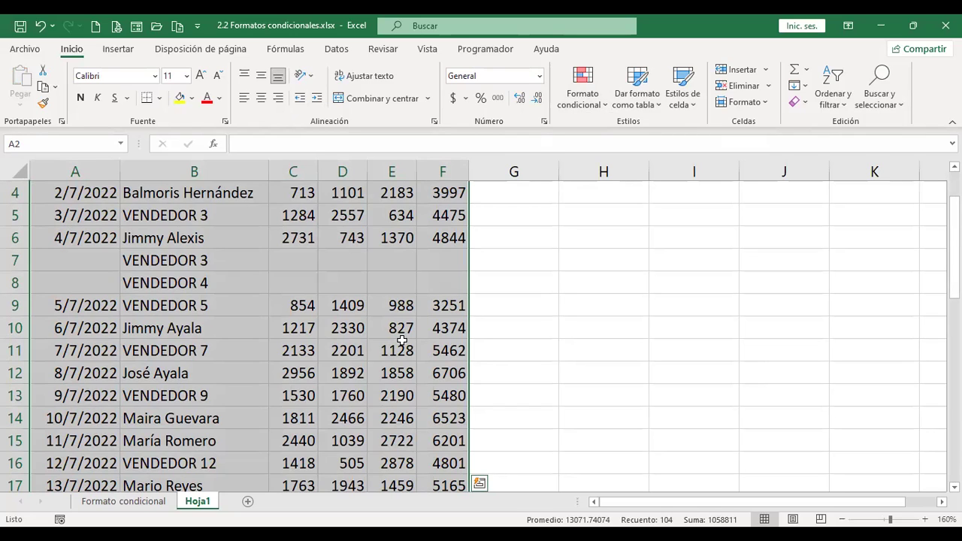
Start a Valores duplicados highlight rule and switch it to unique values.
{"action": "left_click", "coordinate": [601, 112]}
{"action": "mouse_move", "coordinate": [651, 136]}
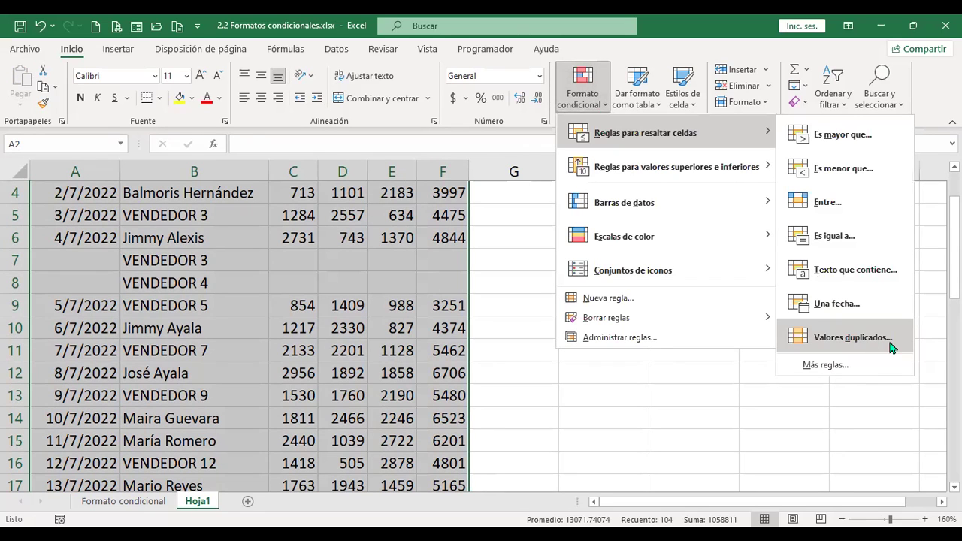
{"action": "left_click", "coordinate": [882, 340]}
{"action": "left_click", "coordinate": [617, 199]}
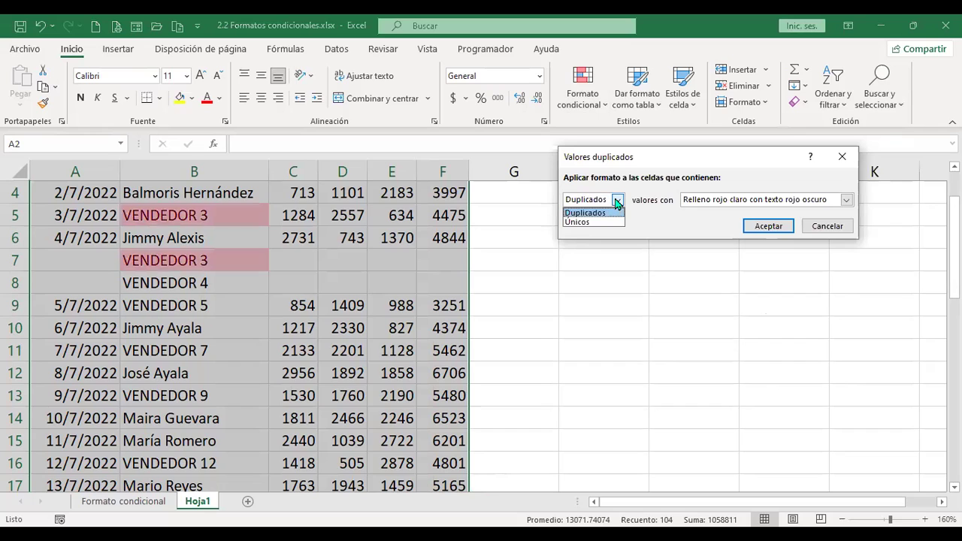
{"action": "left_click", "coordinate": [588, 222]}
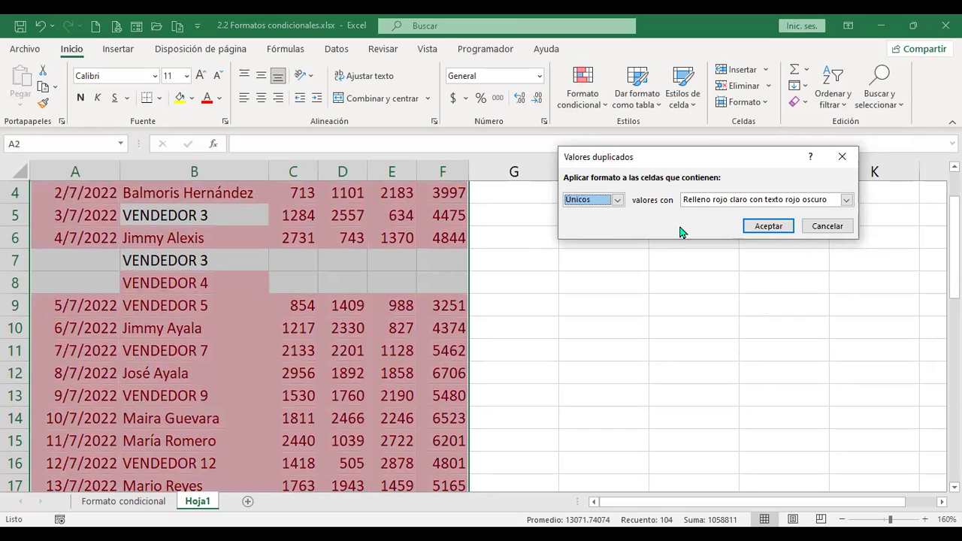
Preview the Borde rojo and yellow fill styles, then cancel the rule unapplied.
{"action": "left_click", "coordinate": [725, 201]}
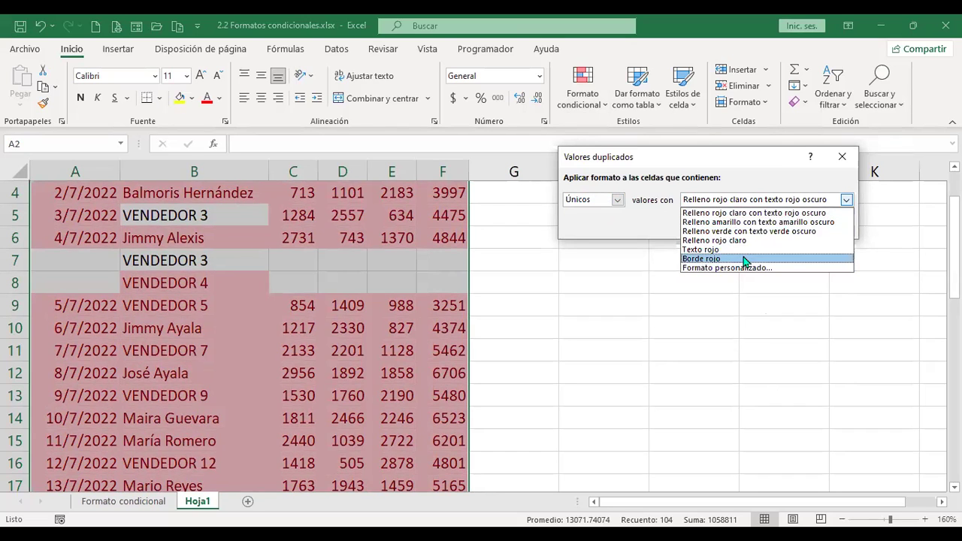
{"action": "left_click", "coordinate": [744, 258]}
{"action": "left_click", "coordinate": [743, 203]}
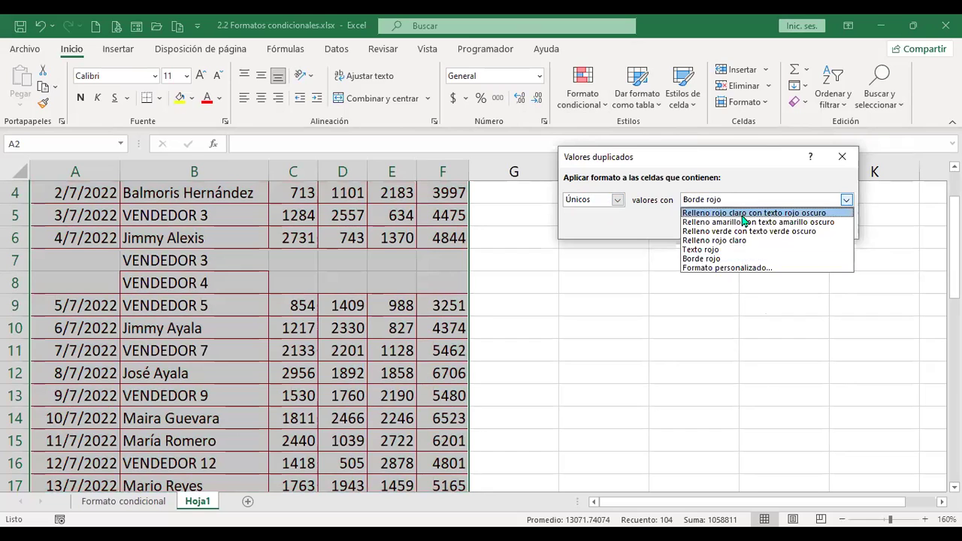
{"action": "left_click", "coordinate": [744, 222]}
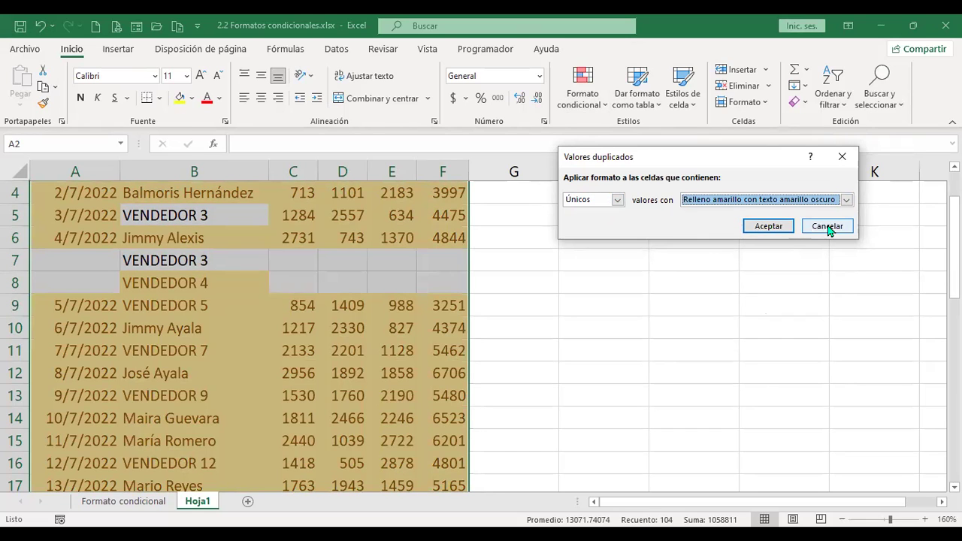
{"action": "left_click", "coordinate": [827, 226]}
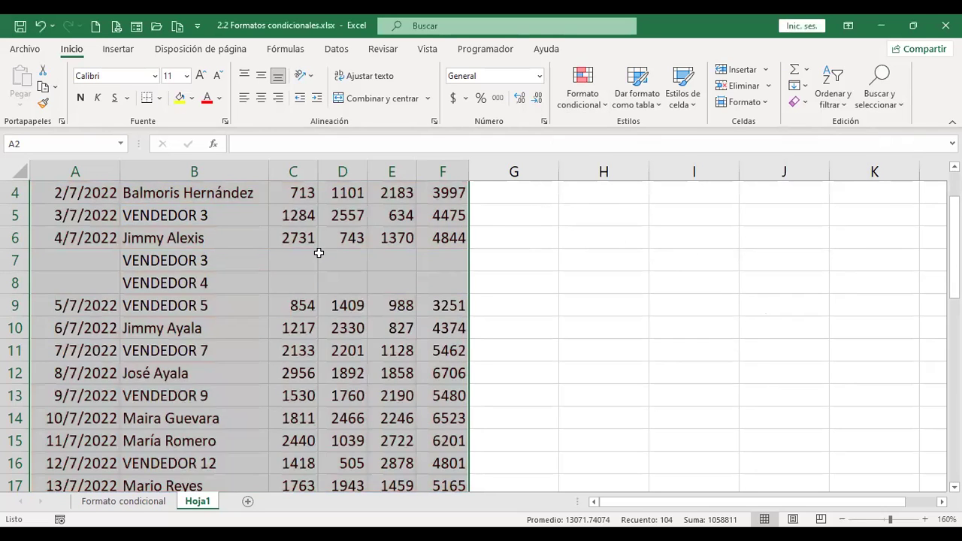
Pick cell D7 to clear the range and reopen the conditional formatting menu.
{"action": "left_click", "coordinate": [319, 255]}
{"action": "scroll", "coordinate": [320, 255], "scroll_direction": "up", "scroll_amount": 1}
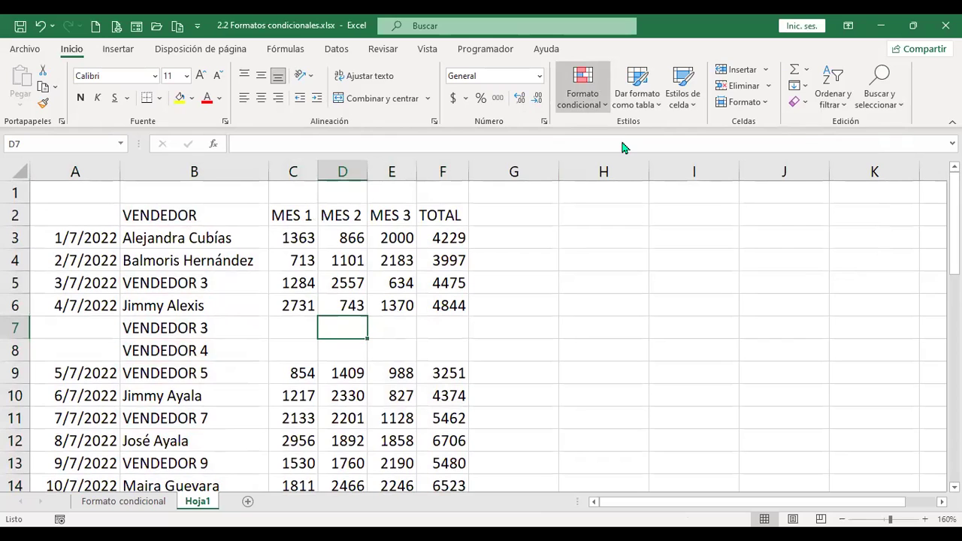
{"action": "left_click", "coordinate": [583, 88]}
{"action": "mouse_move", "coordinate": [661, 133]}
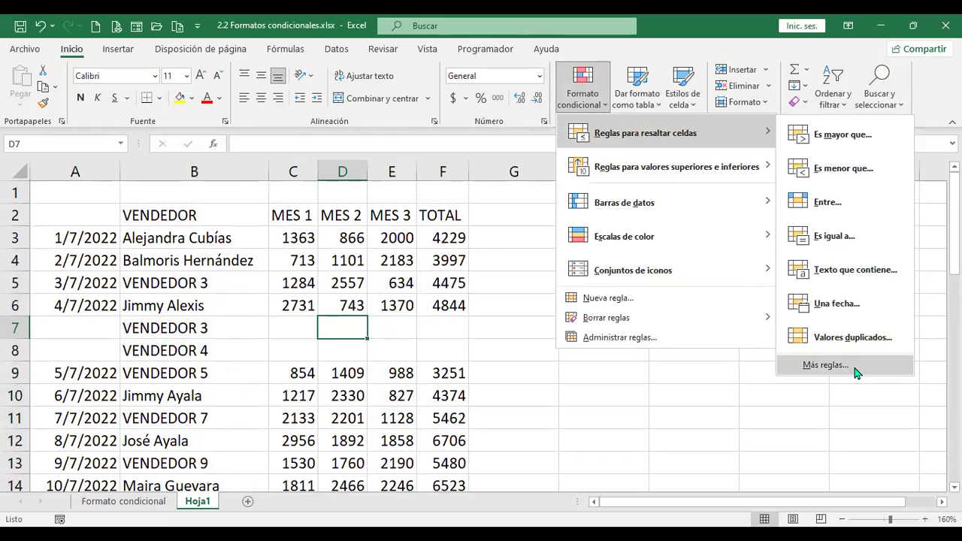
{"action": "left_click", "coordinate": [857, 368]}
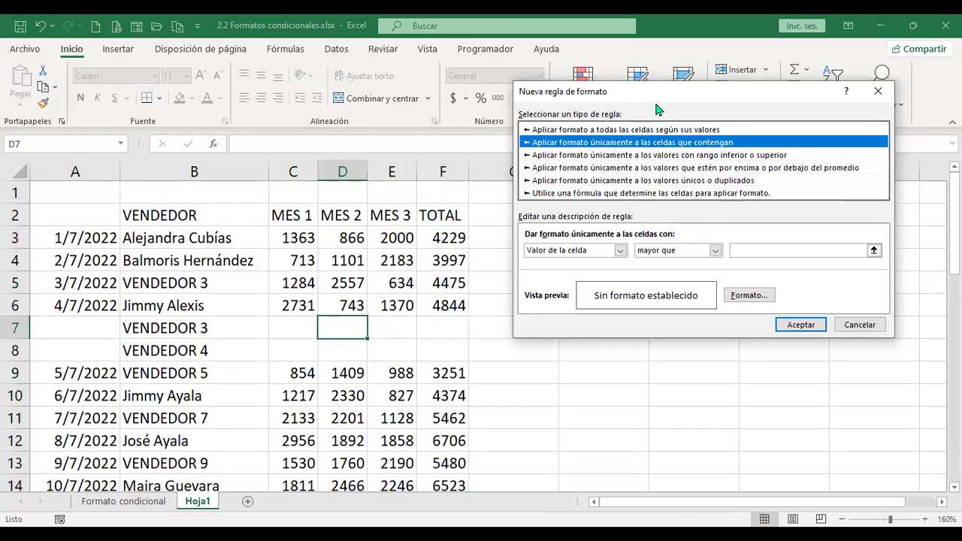
{"action": "left_click", "coordinate": [874, 326]}
{"action": "left_click", "coordinate": [601, 112]}
{"action": "mouse_move", "coordinate": [616, 146]}
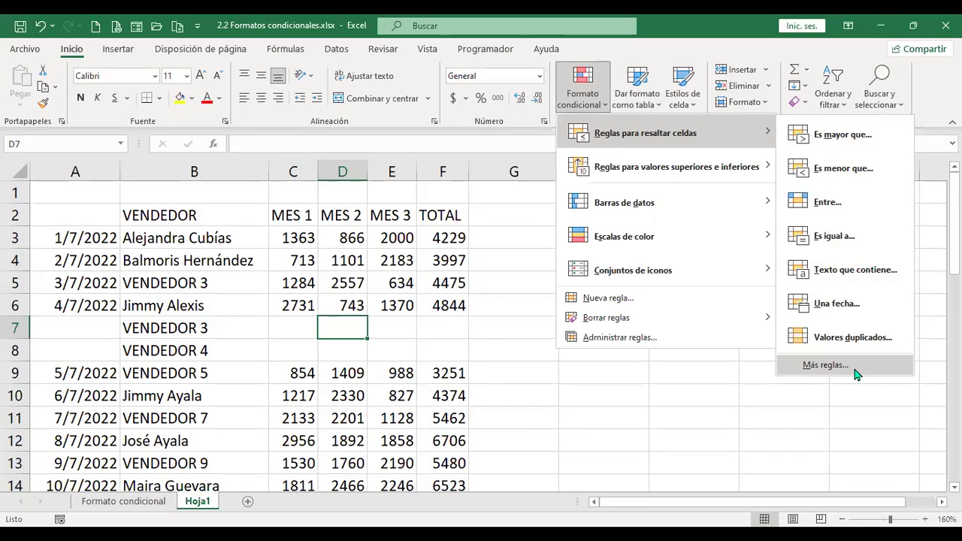
{"action": "left_click", "coordinate": [825, 365]}
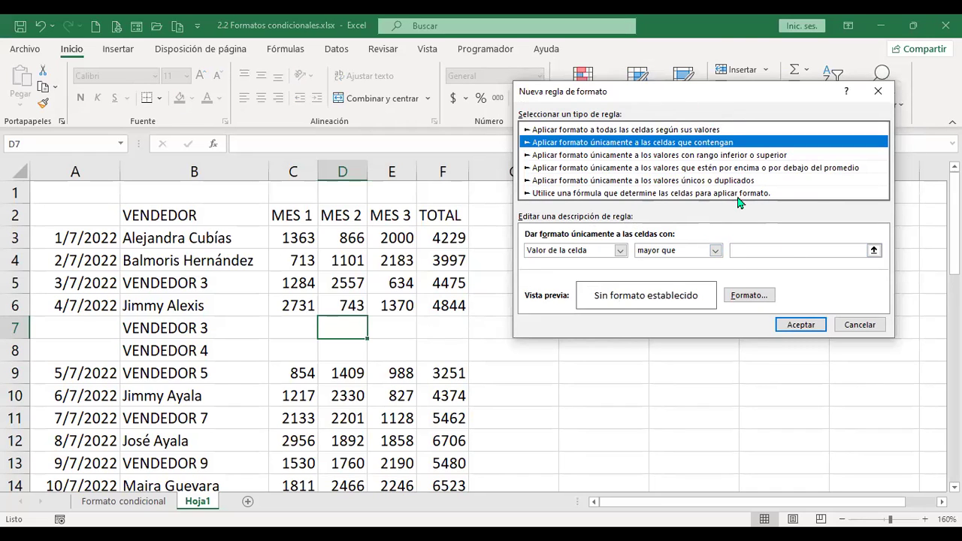
{"action": "left_click", "coordinate": [878, 323]}
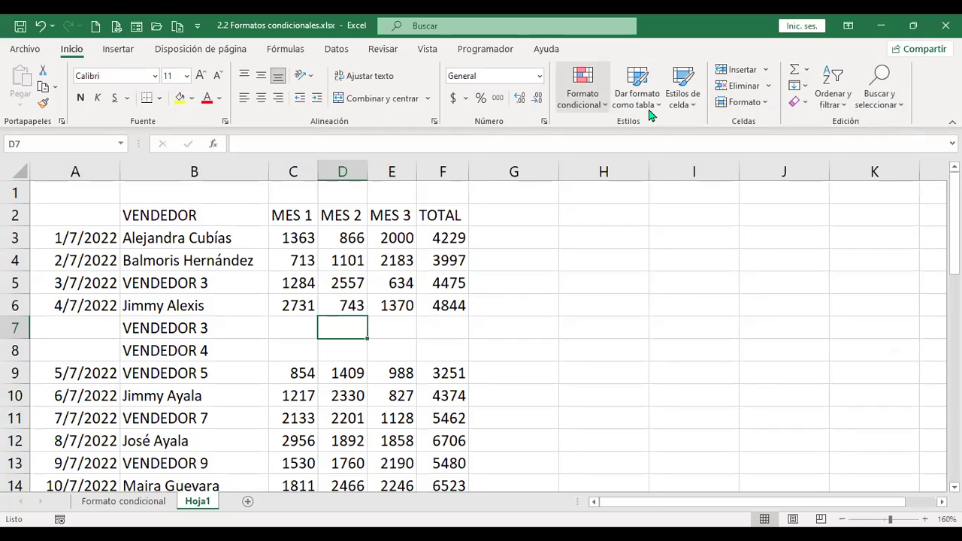
{"action": "left_click", "coordinate": [583, 94]}
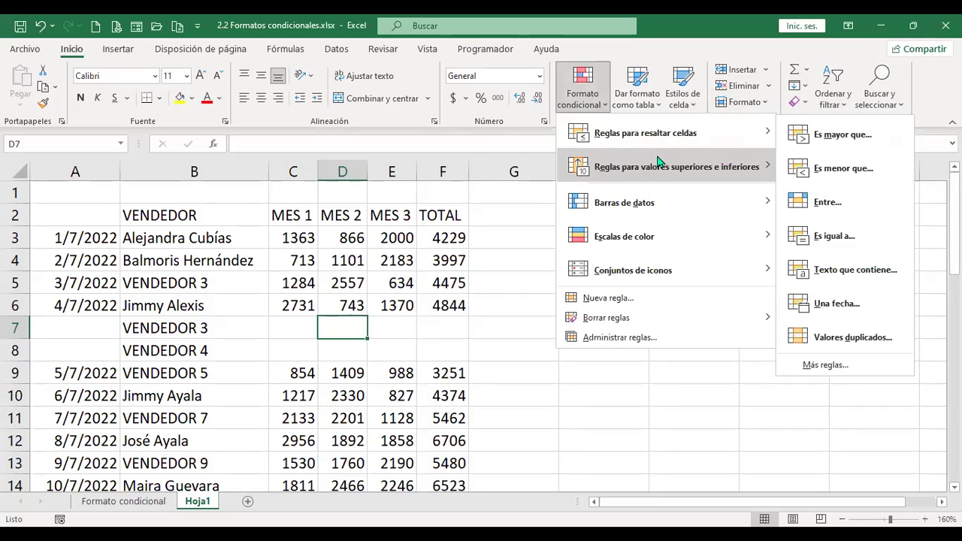
{"action": "mouse_move", "coordinate": [697, 179]}
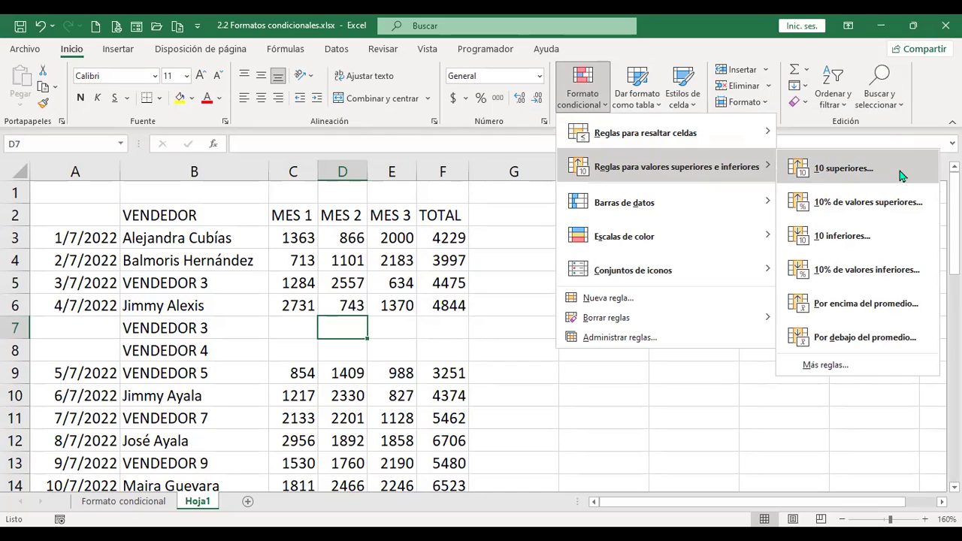
{"action": "left_click", "coordinate": [478, 226]}
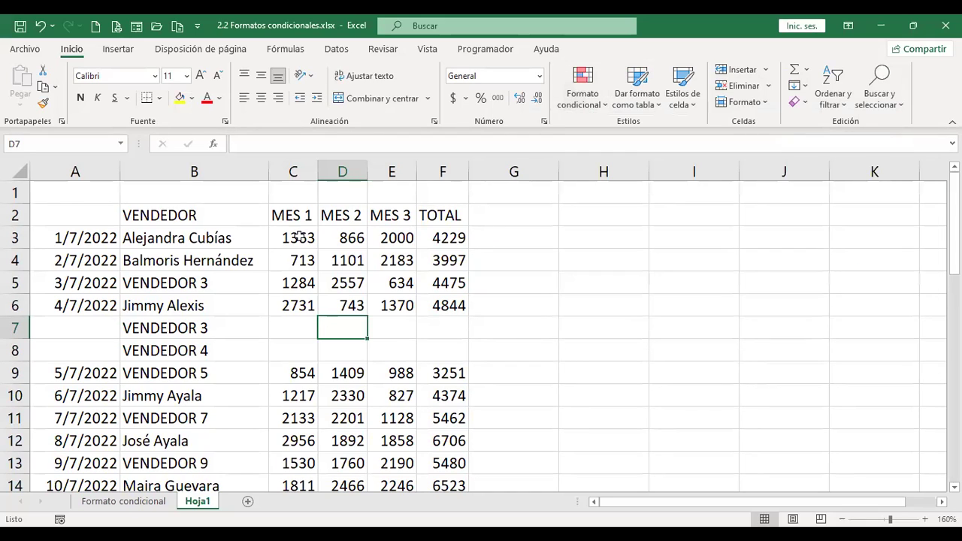
{"action": "left_click_drag", "start_coordinate": [109, 214], "coordinate": [444, 311]}
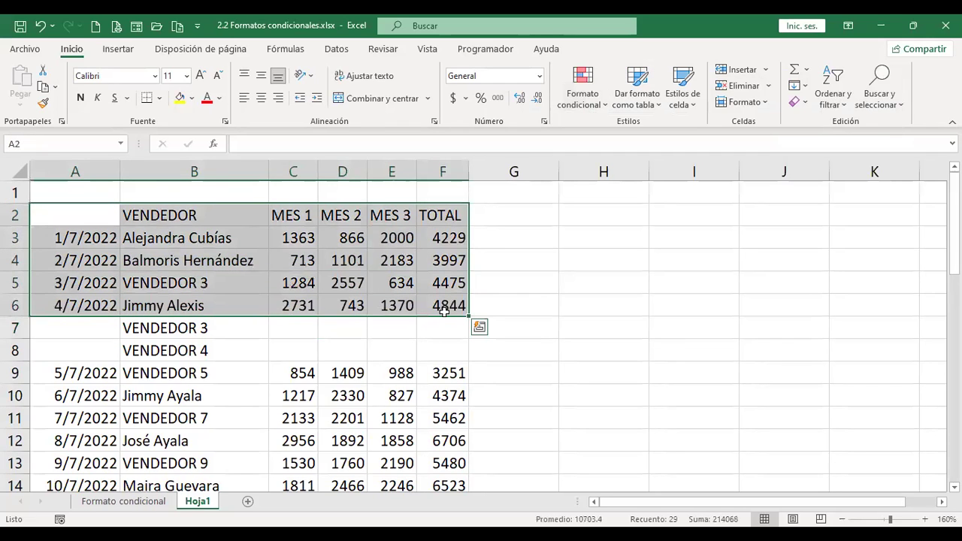
Apply Todos los bordes to the sales table A2:F21.
{"action": "scroll", "coordinate": [461, 397], "scroll_direction": "down", "scroll_amount": 3}
{"action": "left_click", "coordinate": [451, 440], "text": "shift"}
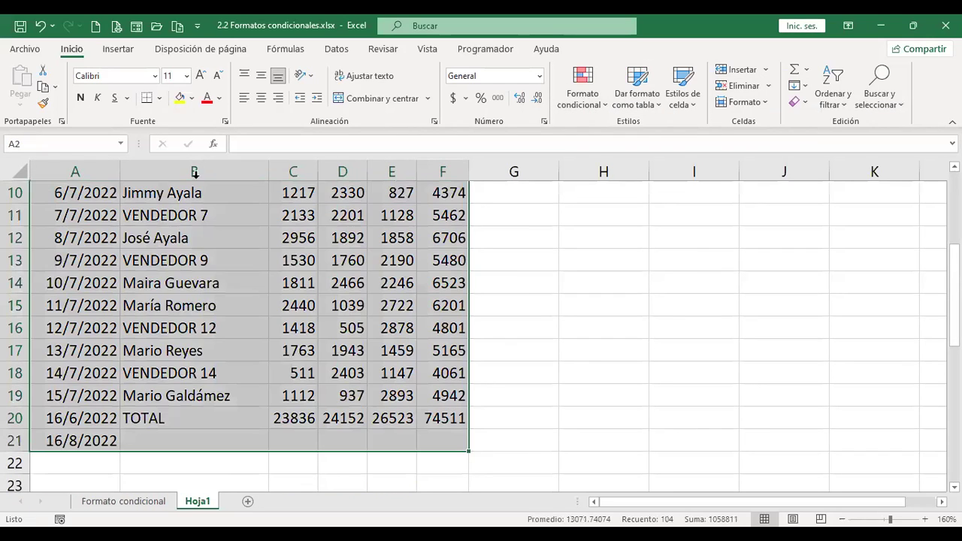
{"action": "left_click", "coordinate": [161, 100]}
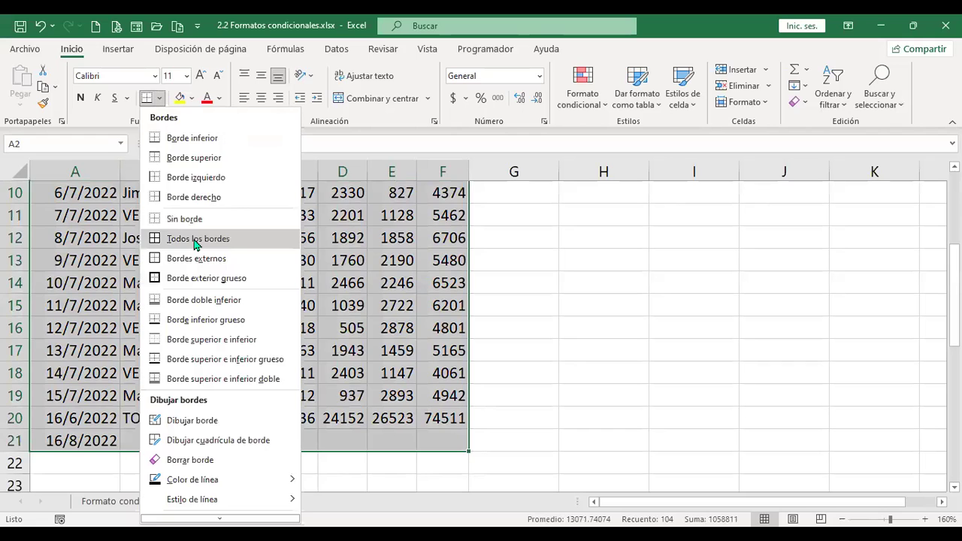
{"action": "left_click", "coordinate": [195, 239]}
{"action": "scroll", "coordinate": [248, 233], "scroll_direction": "up", "scroll_amount": 3}
Format the figures in C3:F21 as Contabilidad ($) accounting currency.
{"action": "left_click_drag", "start_coordinate": [293, 238], "coordinate": [457, 303]}
{"action": "scroll", "coordinate": [457, 304], "scroll_direction": "down", "scroll_amount": 4}
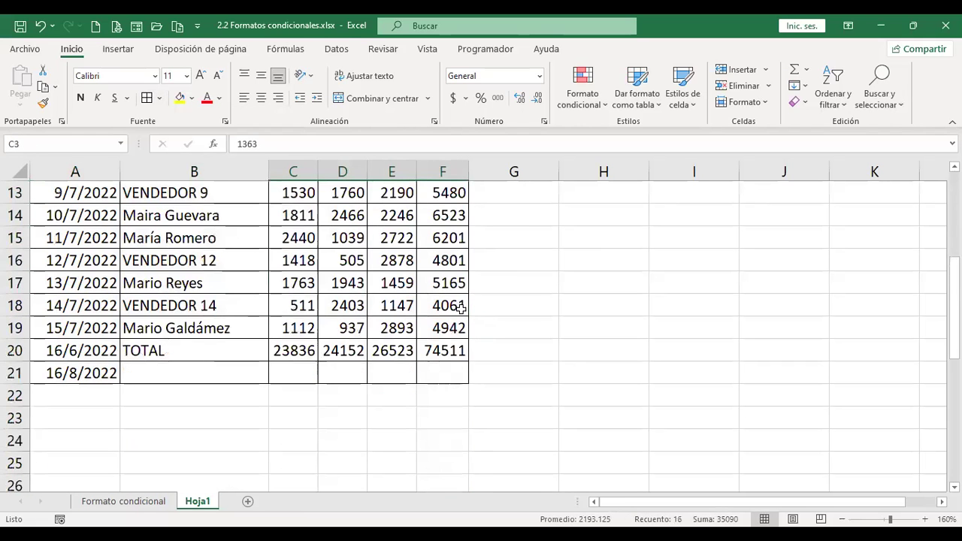
{"action": "left_click", "coordinate": [457, 368], "text": "shift"}
{"action": "scroll", "coordinate": [455, 100], "scroll_direction": "up", "scroll_amount": 3}
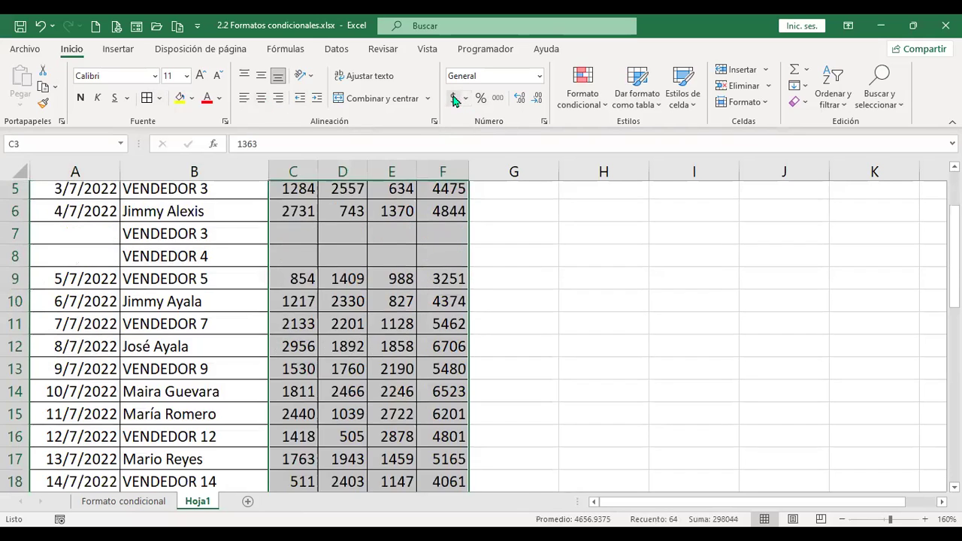
{"action": "left_click", "coordinate": [455, 100]}
{"action": "scroll", "coordinate": [481, 332], "scroll_direction": "up", "scroll_amount": 2}
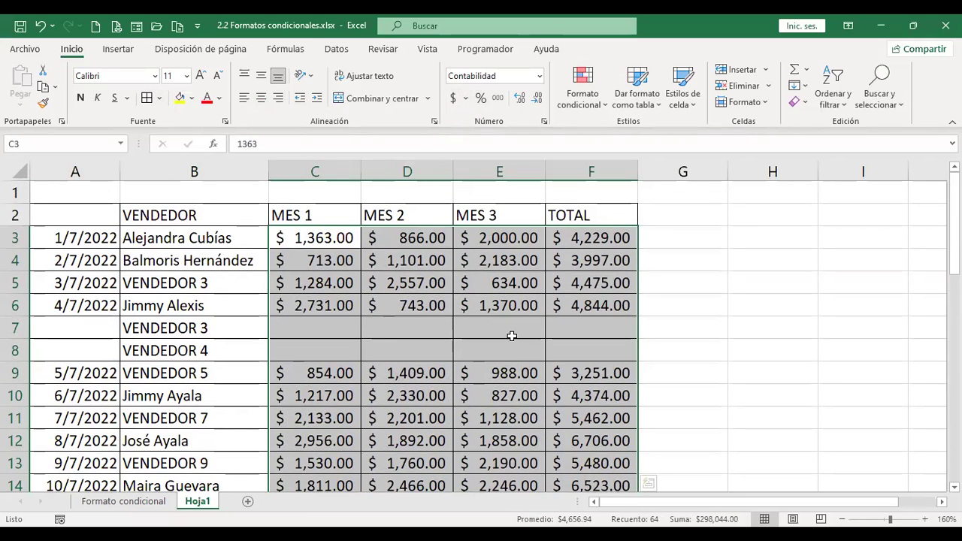
Select the MES 1 values in C3:C21.
{"action": "left_click", "coordinate": [511, 336]}
{"action": "left_click_drag", "start_coordinate": [337, 236], "coordinate": [338, 305]}
{"action": "scroll", "coordinate": [371, 327], "scroll_direction": "down", "scroll_amount": 5}
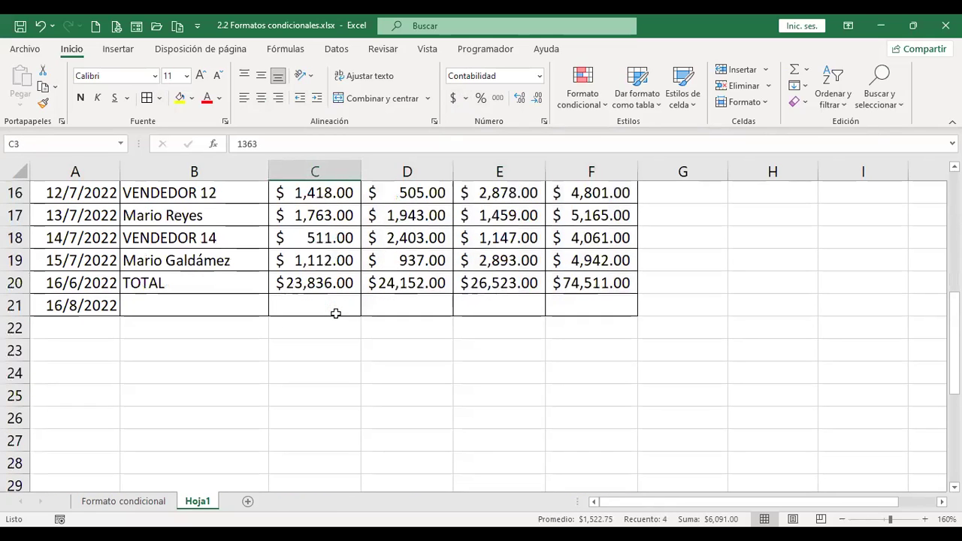
{"action": "left_click", "coordinate": [334, 304], "text": "shift"}
{"action": "scroll", "coordinate": [354, 333], "scroll_direction": "up", "scroll_amount": 5}
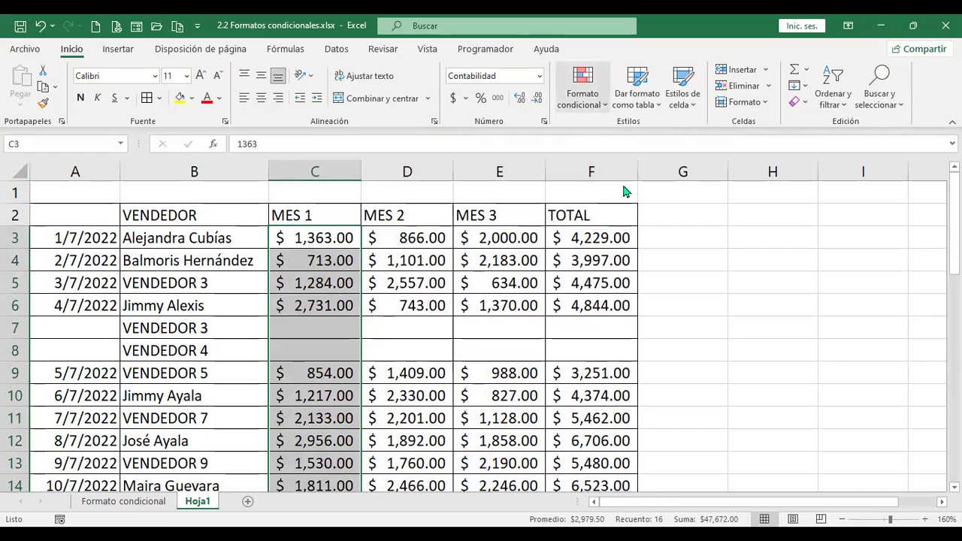
Start a 10 superiores rule on MES 1 and set its count to 3.
{"action": "left_click", "coordinate": [582, 86]}
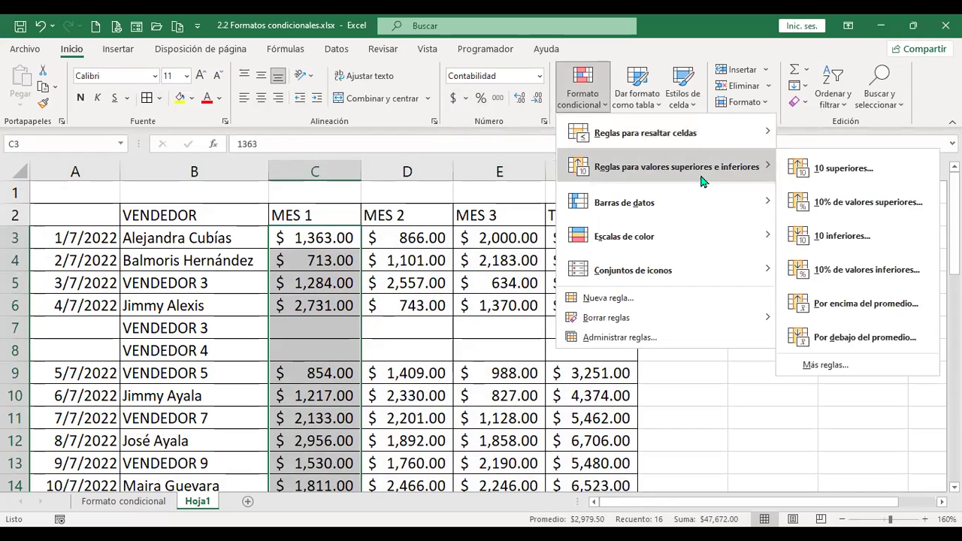
{"action": "left_click", "coordinate": [883, 178]}
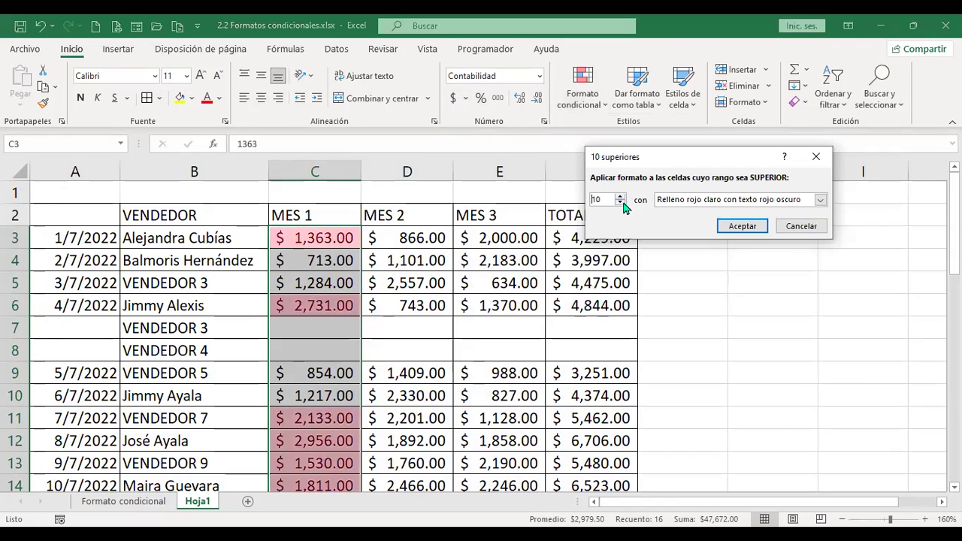
{"action": "left_click", "coordinate": [621, 202]}
{"action": "left_click", "coordinate": [621, 202]}
{"action": "left_click", "coordinate": [621, 202]}
{"action": "left_click_drag", "start_coordinate": [621, 196], "coordinate": [621, 198]}
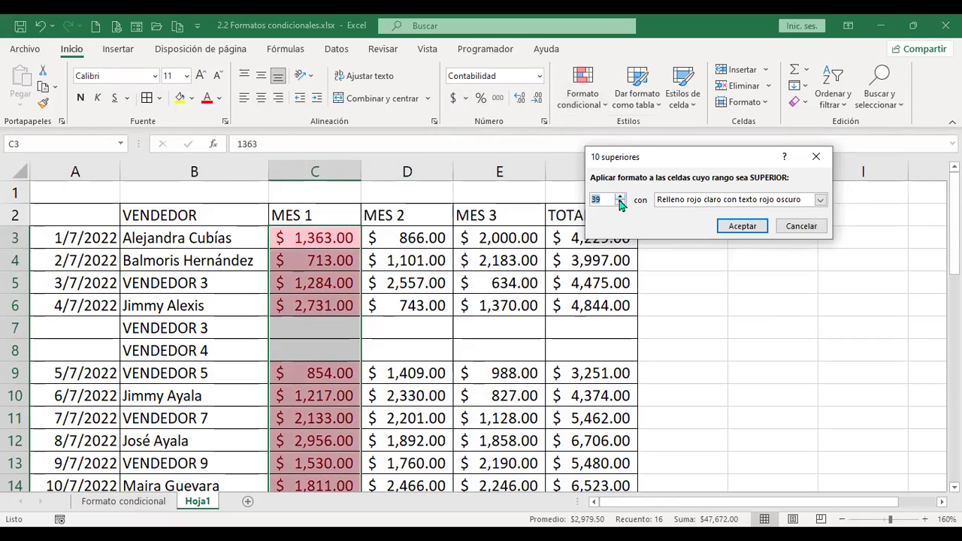
{"action": "type", "text": "3"}
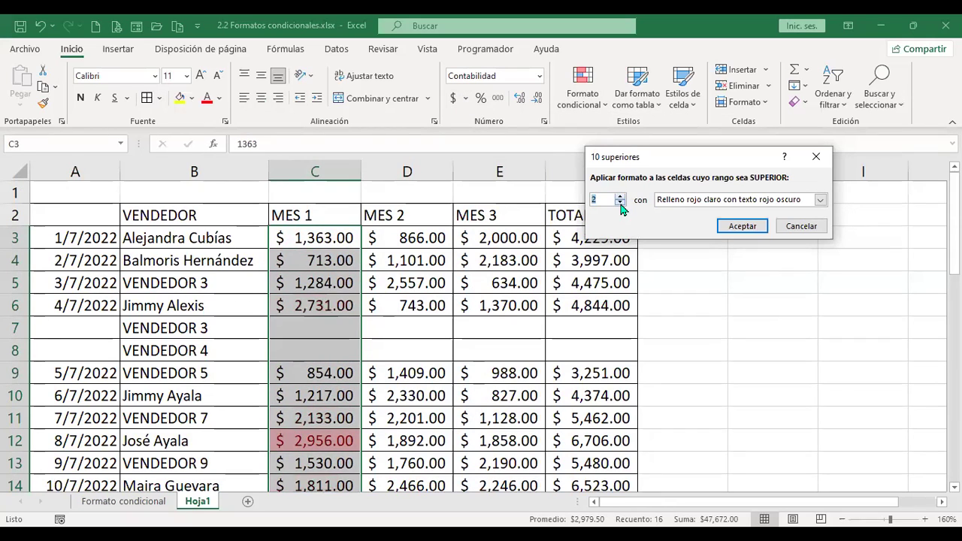
{"action": "key", "text": "BackSpace"}
{"action": "type", "text": "2"}
{"action": "left_click", "coordinate": [620, 197]}
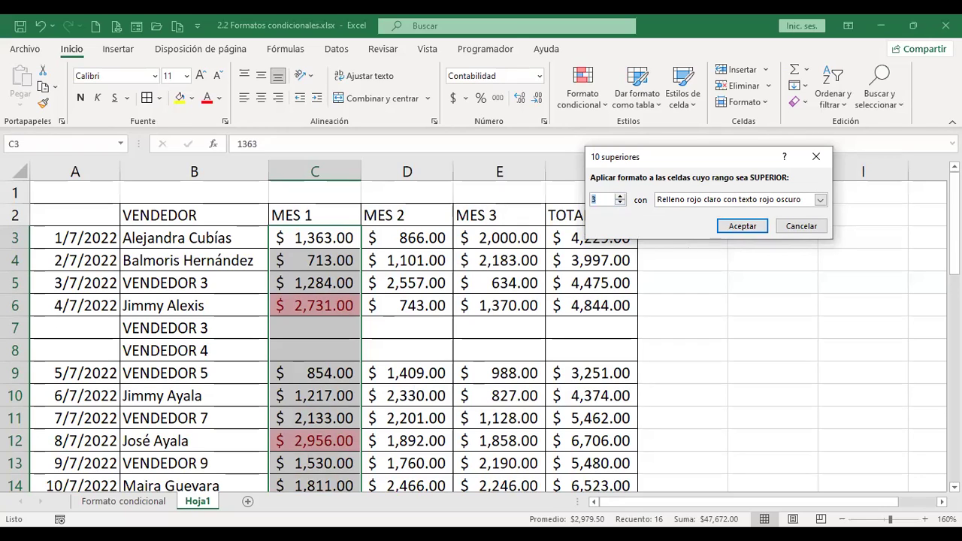
Apply a top-3 rule with green fill and dark green text to the MES 1 column.
{"action": "left_click", "coordinate": [742, 226]}
{"action": "scroll", "coordinate": [605, 351], "scroll_direction": "down", "scroll_amount": 1}
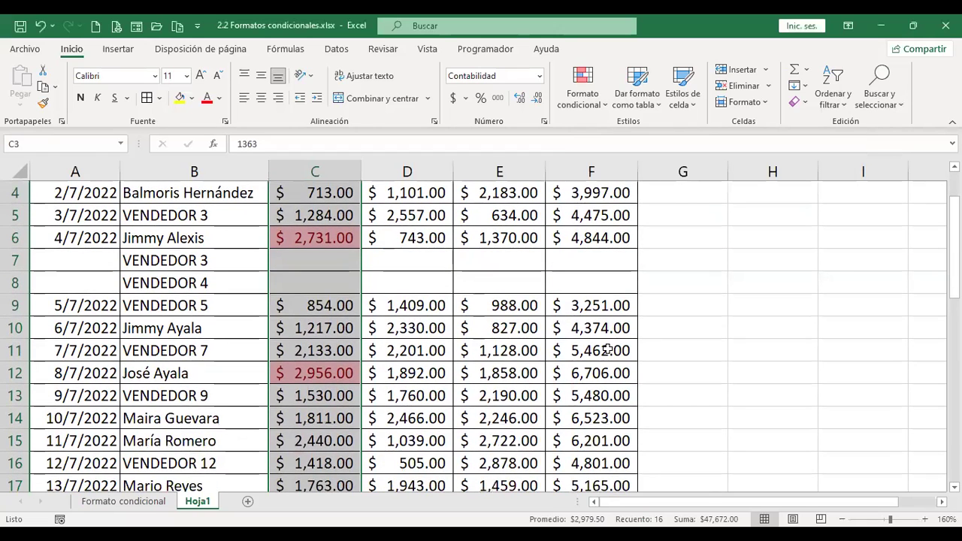
{"action": "left_click", "coordinate": [604, 105]}
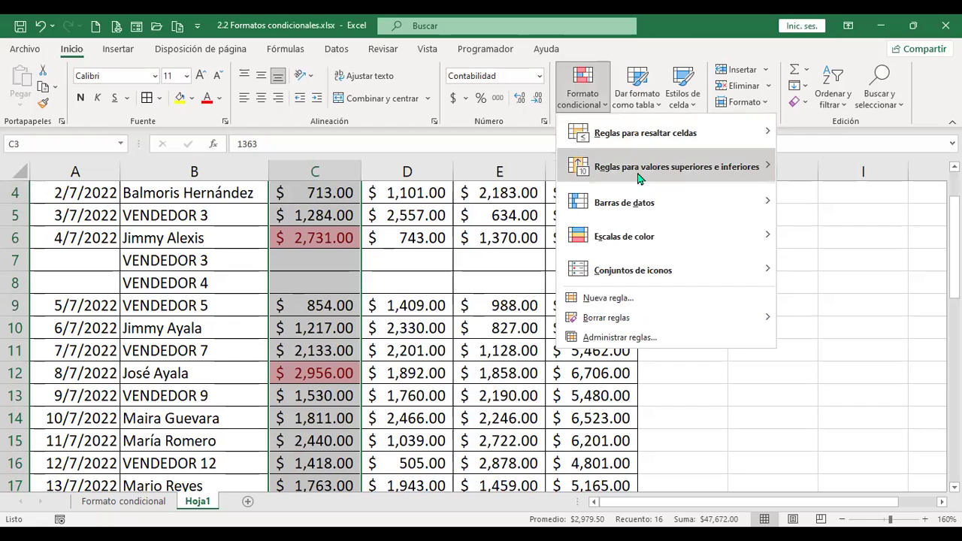
{"action": "left_click", "coordinate": [827, 174]}
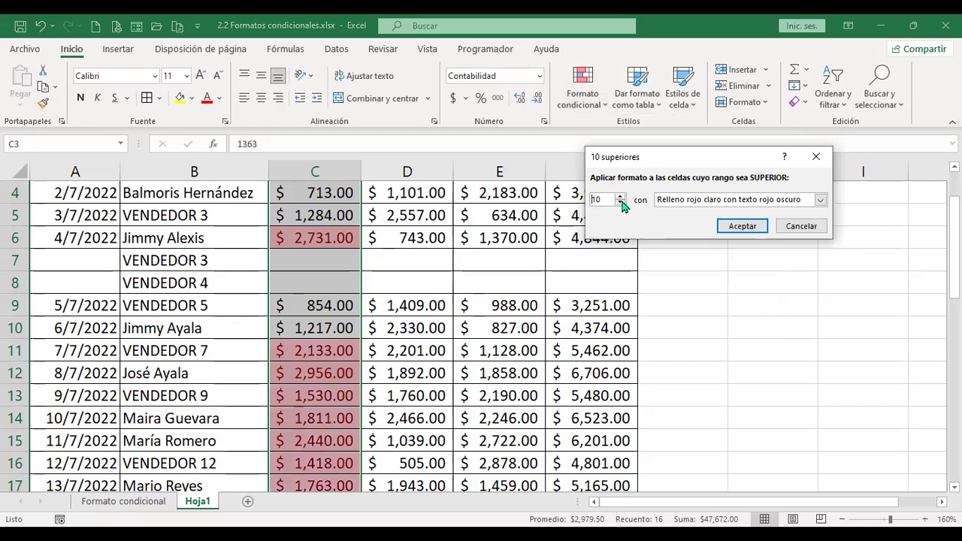
{"action": "type", "text": "3"}
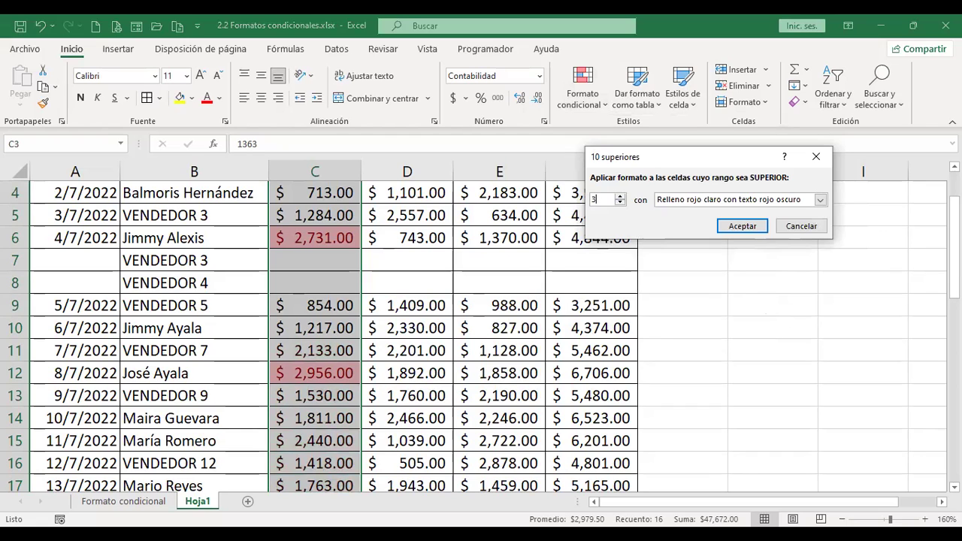
{"action": "left_click", "coordinate": [821, 199]}
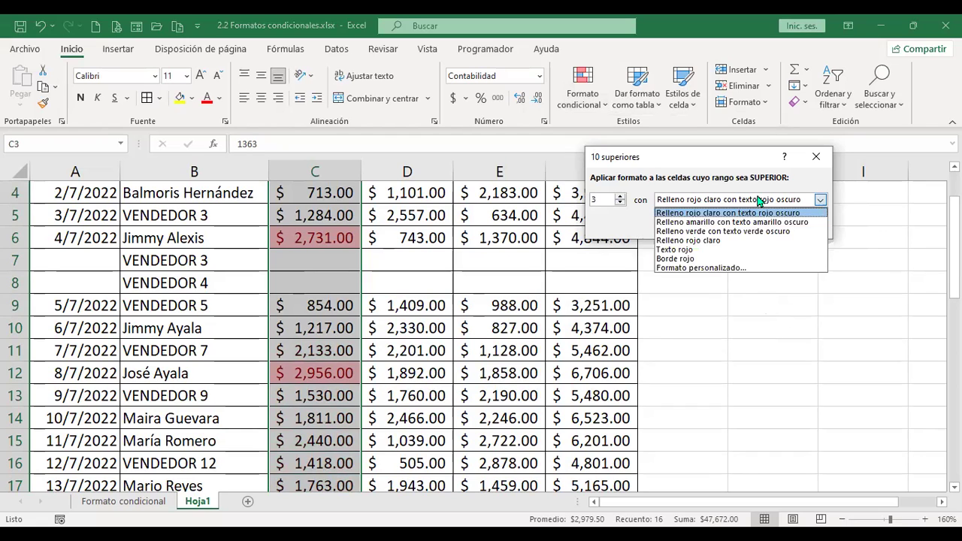
{"action": "left_click", "coordinate": [742, 231]}
{"action": "left_click", "coordinate": [740, 224]}
{"action": "scroll", "coordinate": [518, 323], "scroll_direction": "down", "scroll_amount": 1}
{"action": "scroll", "coordinate": [518, 323], "scroll_direction": "down", "scroll_amount": 2}
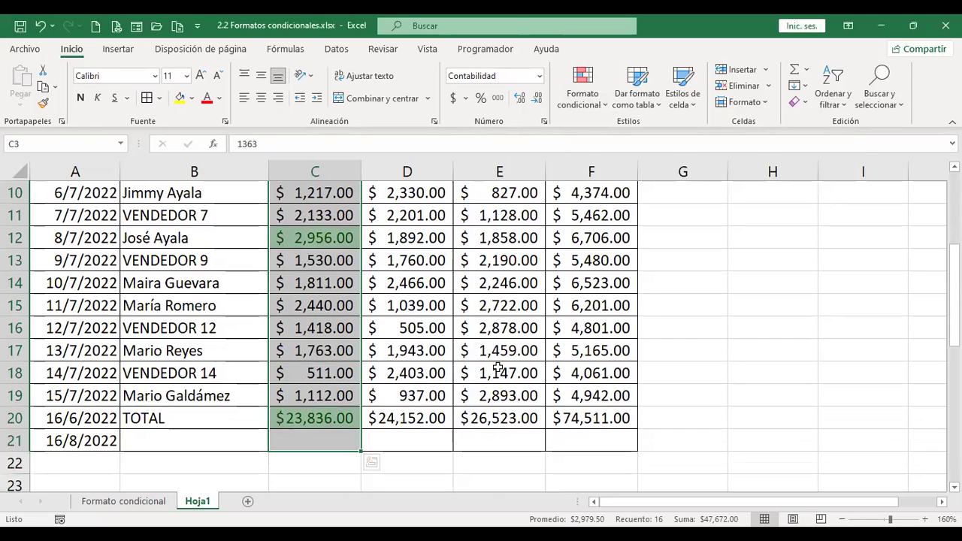
Check the TOTAL cell C20, then reselect MES 1 sales C3:C19 without the TOTAL row.
{"action": "left_click", "coordinate": [318, 420]}
{"action": "left_click", "coordinate": [319, 419]}
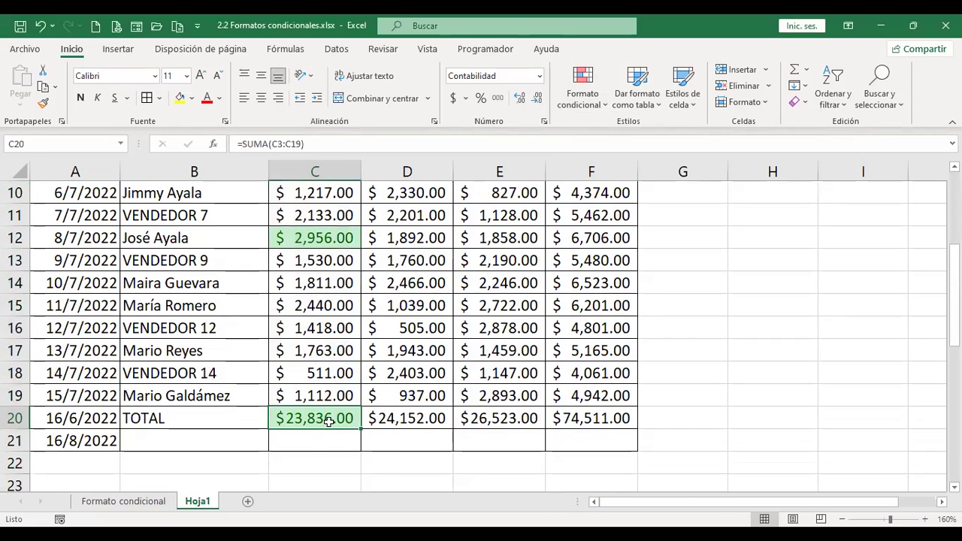
{"action": "left_click", "coordinate": [327, 397]}
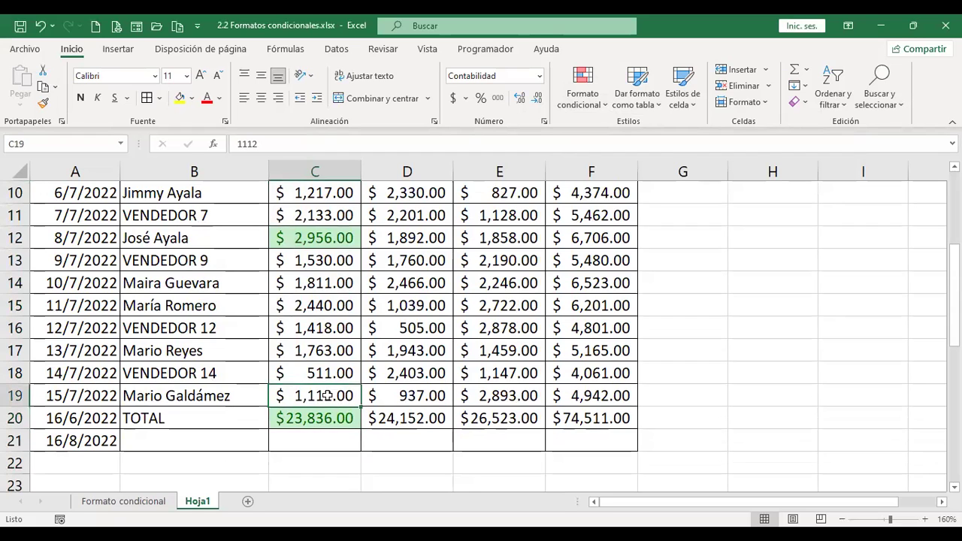
{"action": "scroll", "coordinate": [345, 350], "scroll_direction": "up", "scroll_amount": 3}
{"action": "left_click_drag", "start_coordinate": [330, 239], "coordinate": [335, 319]}
{"action": "key", "text": "ctrl+shift+Down"}
{"action": "key", "text": "ctrl+shift+Down"}
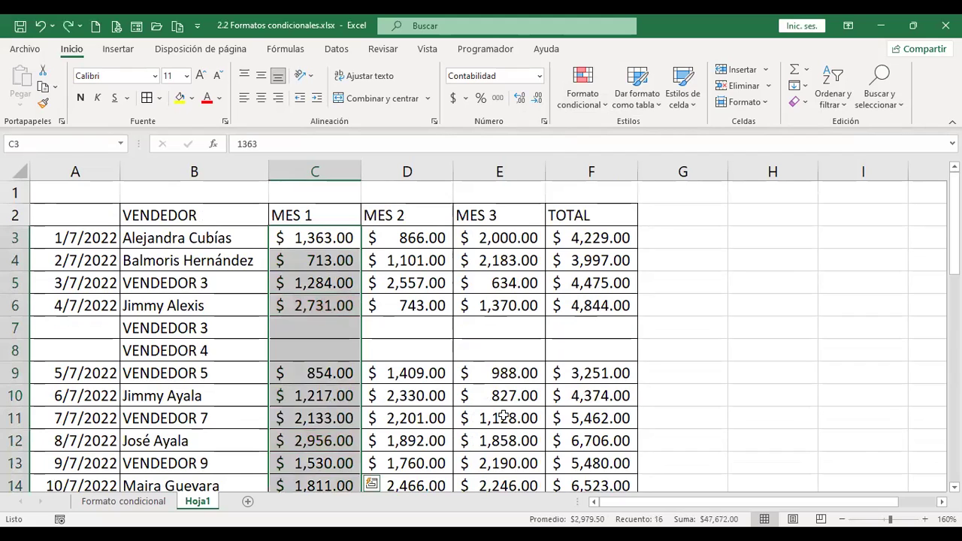
{"action": "scroll", "coordinate": [343, 238], "scroll_direction": "down", "scroll_amount": 3}
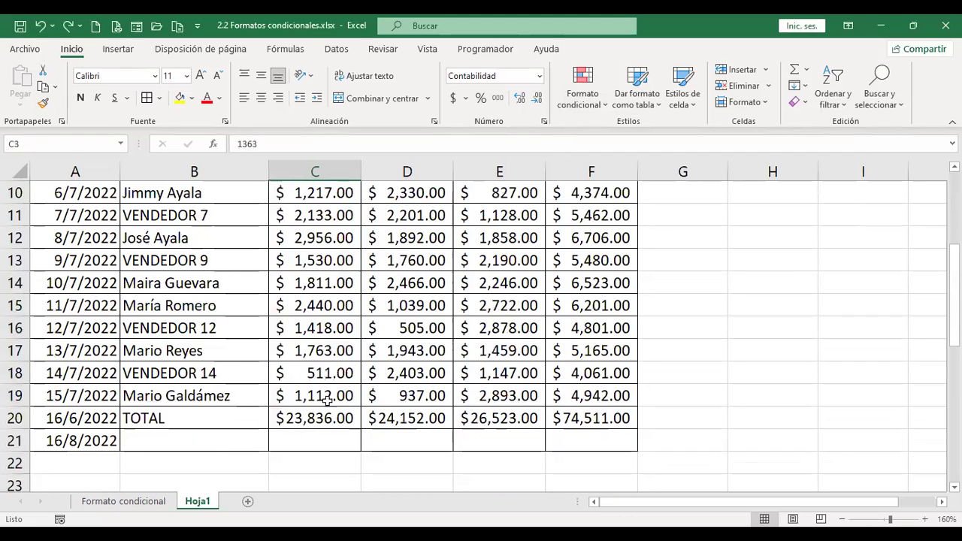
{"action": "key", "text": "shift+Up"}
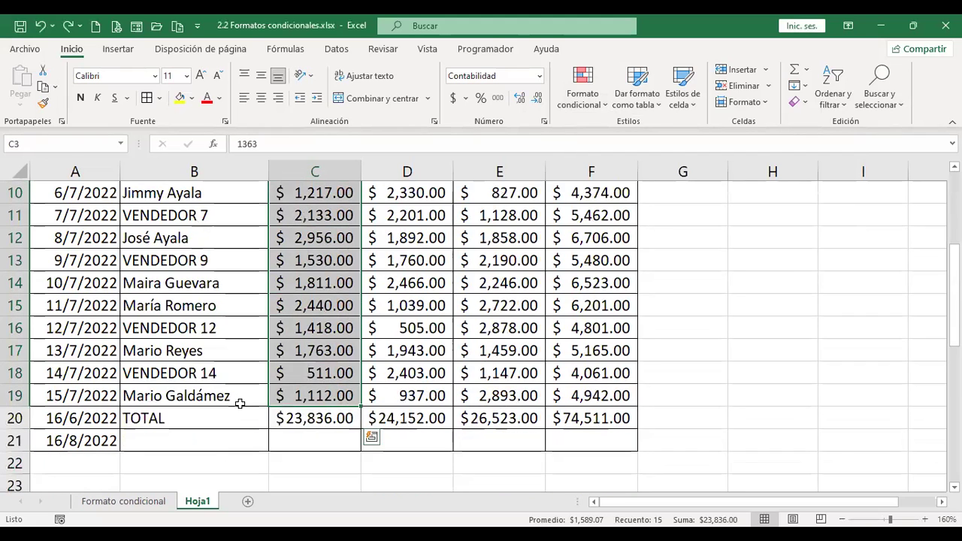
{"action": "scroll", "coordinate": [330, 406], "scroll_direction": "up", "scroll_amount": 3}
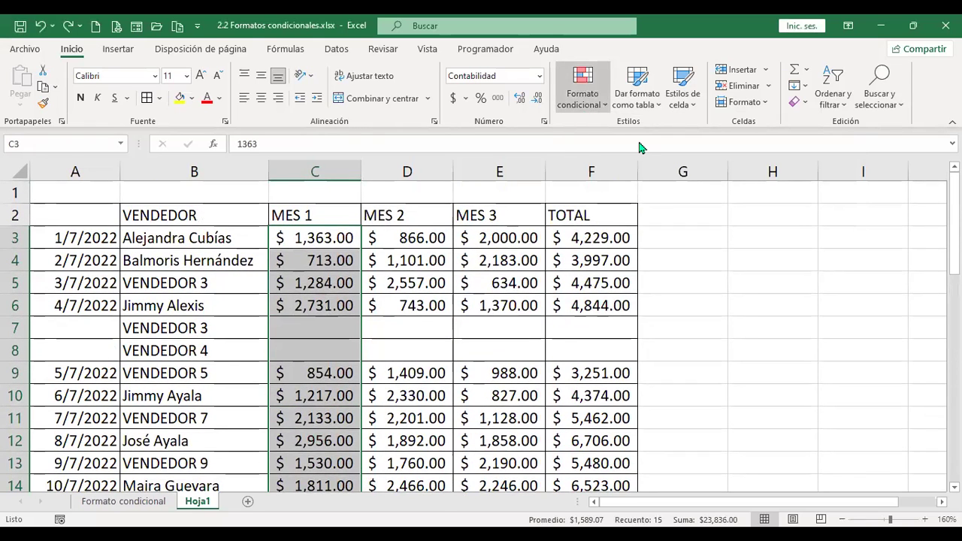
Apply a 10 superiores rule of 3 in green fill, marking 2,956.00, 2,731.00 and 2,440.00.
{"action": "key", "text": "alt+h"}
{"action": "key", "text": "l"}
{"action": "key", "text": "t"}
{"action": "key", "text": "t"}
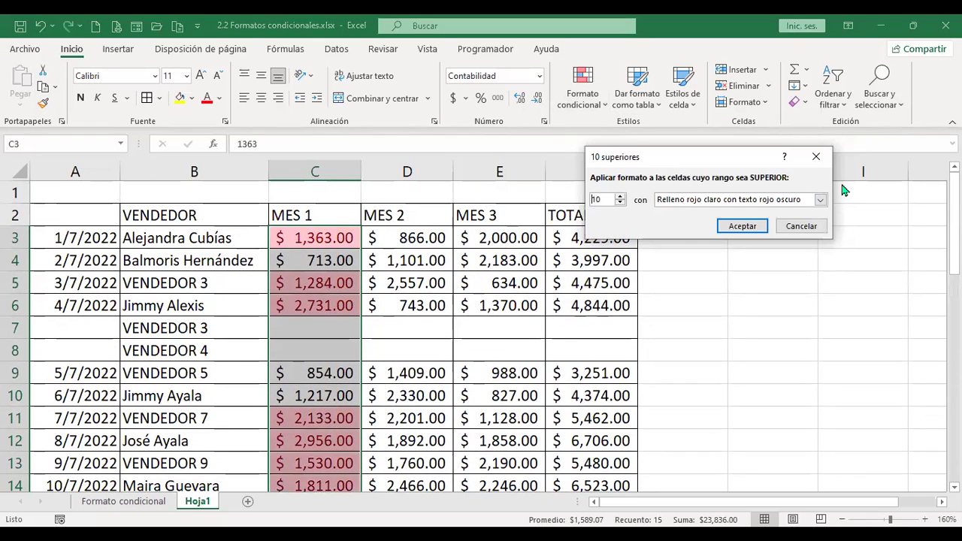
{"action": "type", "text": "3"}
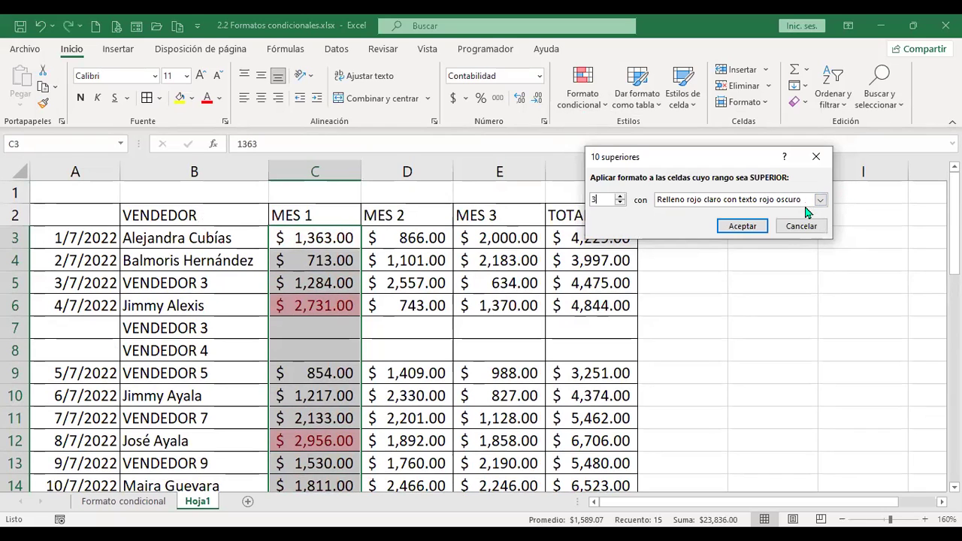
{"action": "left_click", "coordinate": [820, 199]}
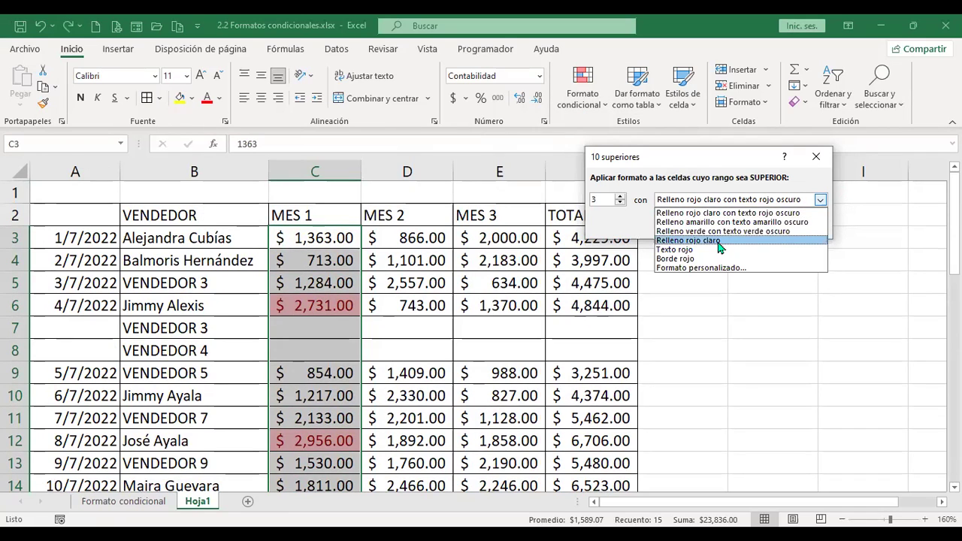
{"action": "left_click", "coordinate": [722, 232]}
{"action": "left_click", "coordinate": [741, 226]}
{"action": "scroll", "coordinate": [562, 356], "scroll_direction": "down", "scroll_amount": 2}
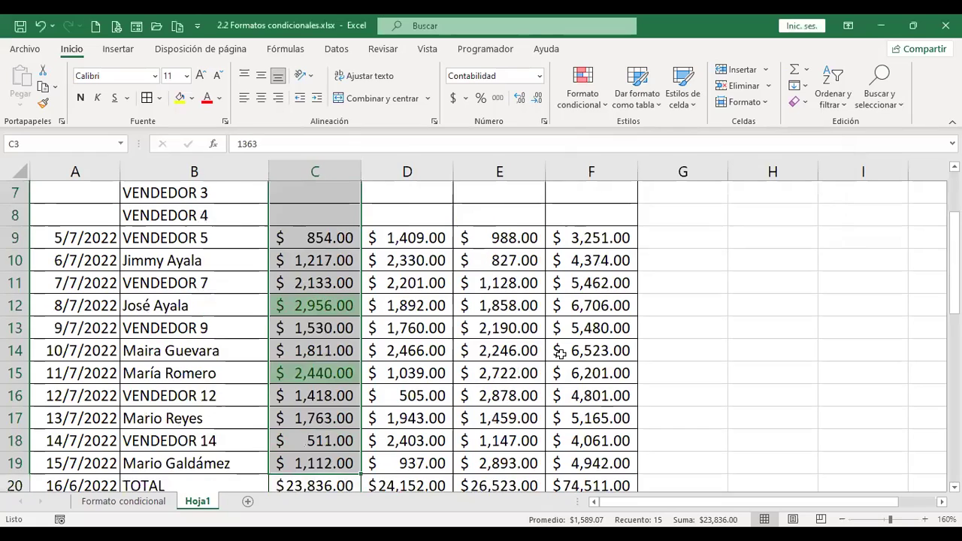
{"action": "scroll", "coordinate": [562, 356], "scroll_direction": "down", "scroll_amount": 1}
{"action": "scroll", "coordinate": [562, 356], "scroll_direction": "up", "scroll_amount": 3}
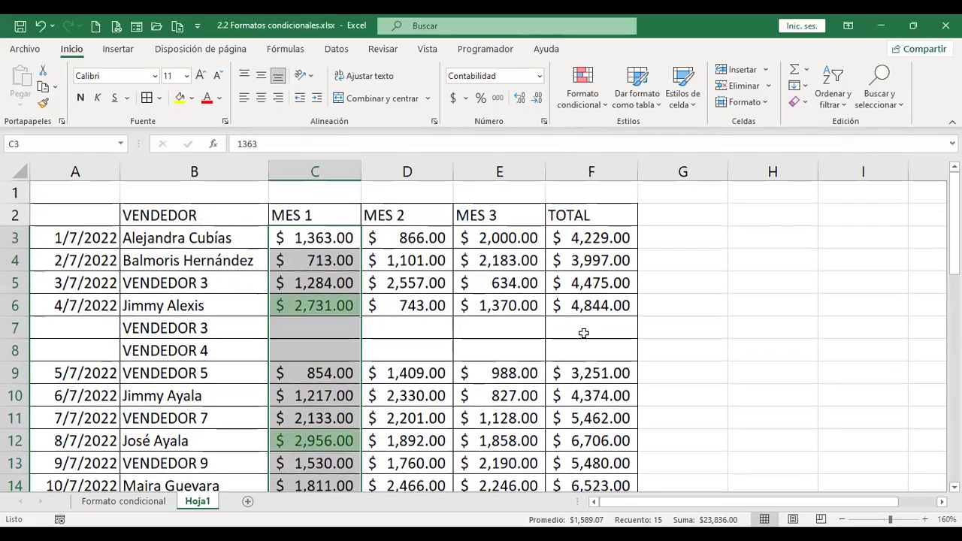
{"action": "scroll", "coordinate": [583, 333], "scroll_direction": "down", "scroll_amount": 2}
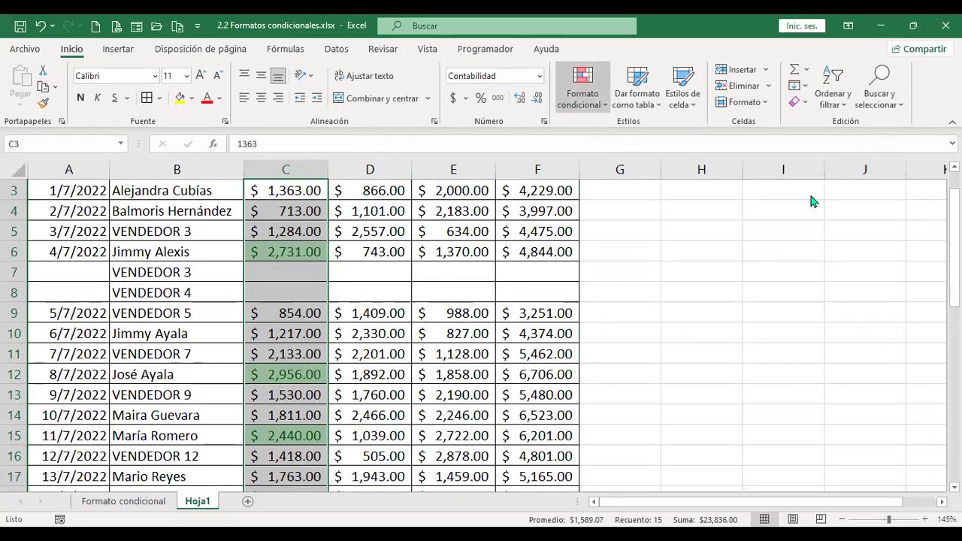
Add a top 3% rule with yellow fill and dark yellow text to MES 1, marking 2,956.00.
{"action": "left_click", "coordinate": [583, 86]}
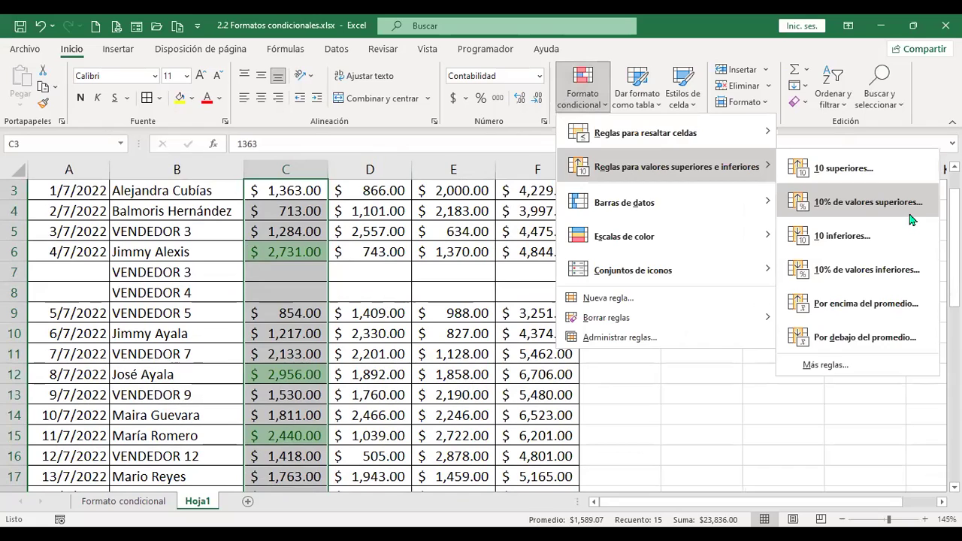
{"action": "left_click", "coordinate": [910, 218]}
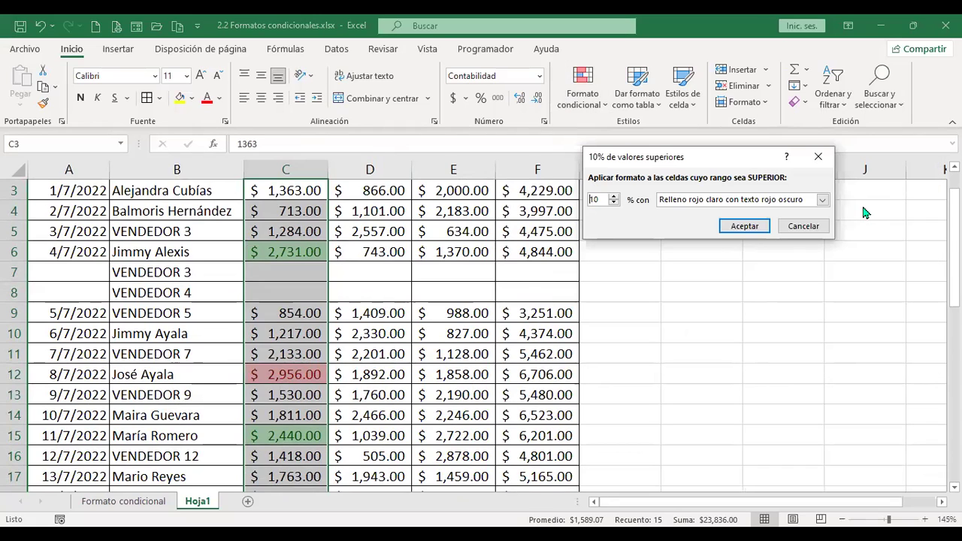
{"action": "key", "text": "Delete"}
{"action": "type", "text": "3"}
{"action": "left_click", "coordinate": [696, 202]}
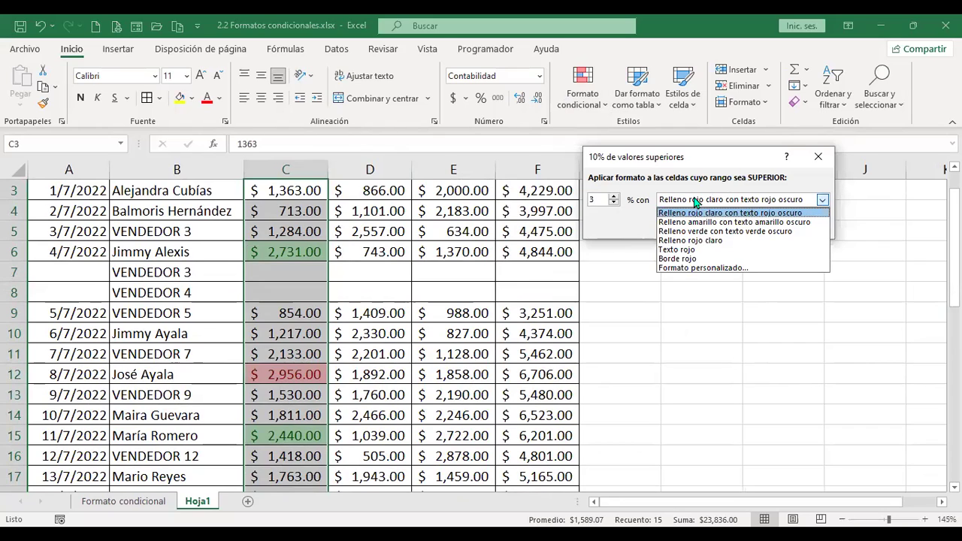
{"action": "left_click", "coordinate": [738, 222]}
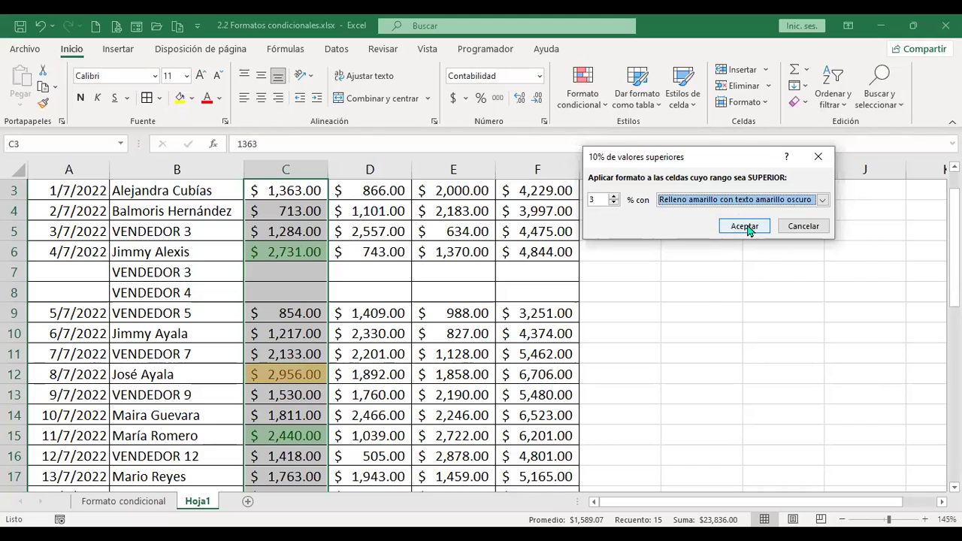
{"action": "left_click", "coordinate": [744, 225]}
{"action": "scroll", "coordinate": [404, 403], "scroll_direction": "down", "scroll_amount": 2}
{"action": "scroll", "coordinate": [404, 403], "scroll_direction": "up", "scroll_amount": 1}
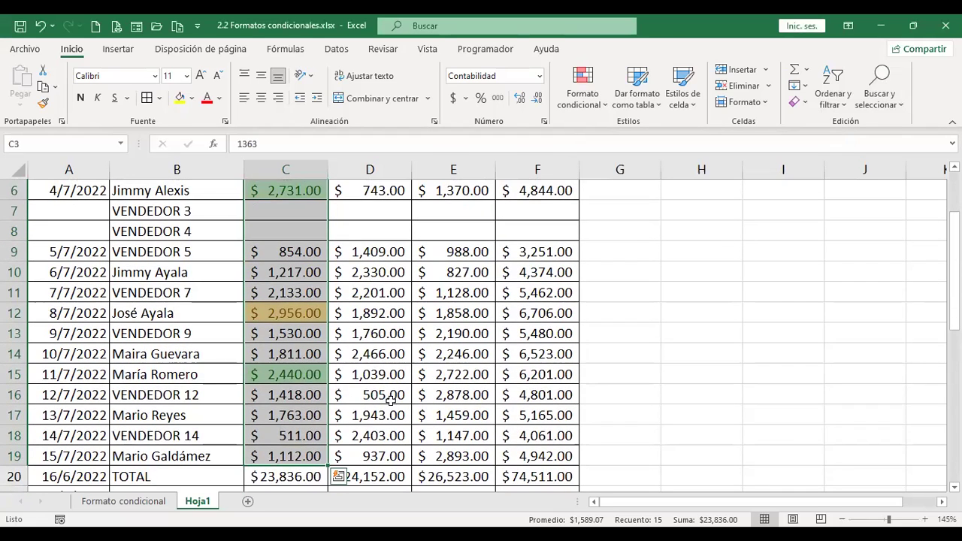
{"action": "left_click", "coordinate": [298, 313]}
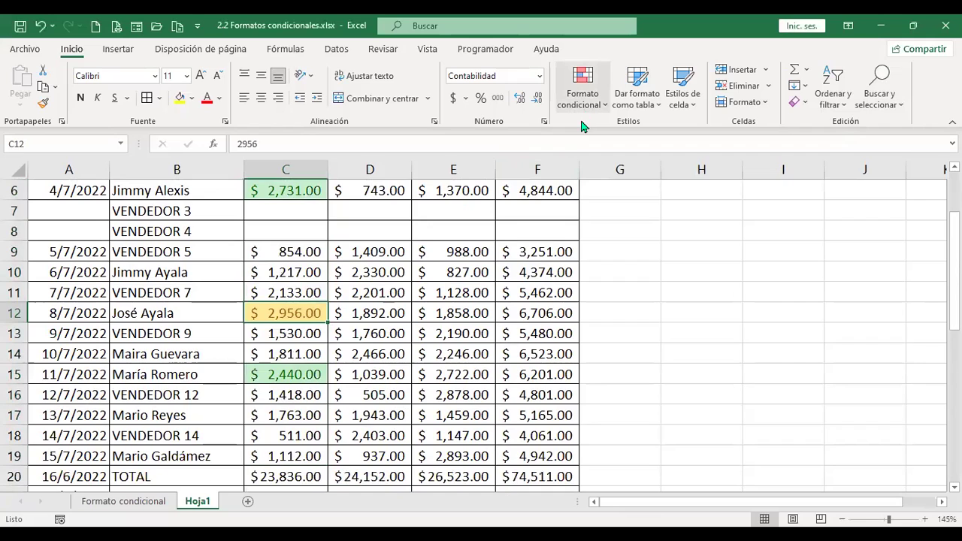
Review the MES 1 conditional formatting rules in the rules manager.
{"action": "left_click", "coordinate": [584, 106]}
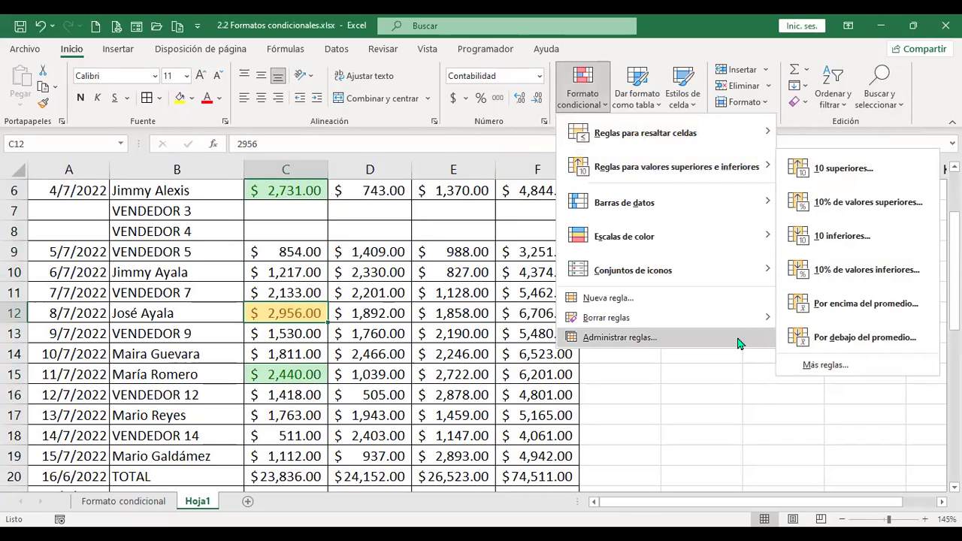
{"action": "left_click", "coordinate": [696, 339]}
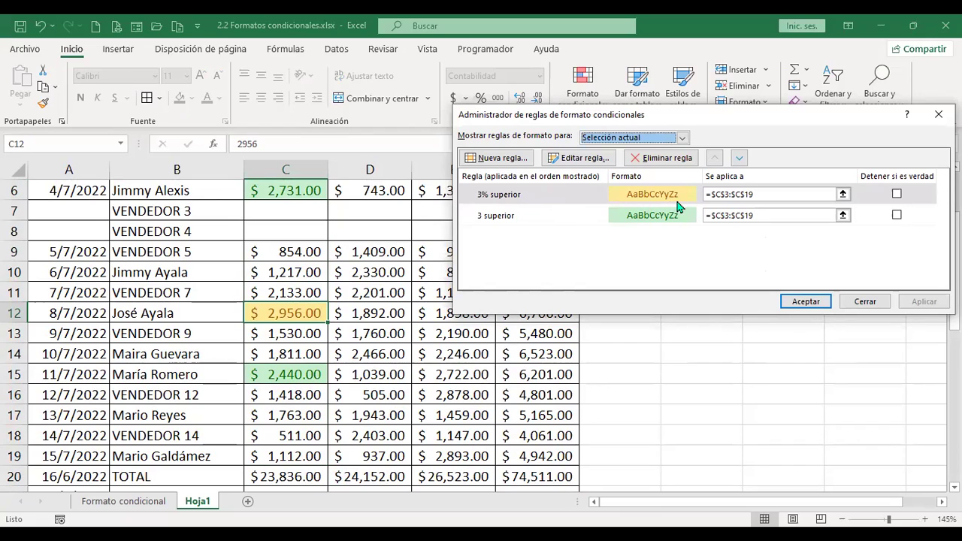
{"action": "left_click", "coordinate": [881, 302]}
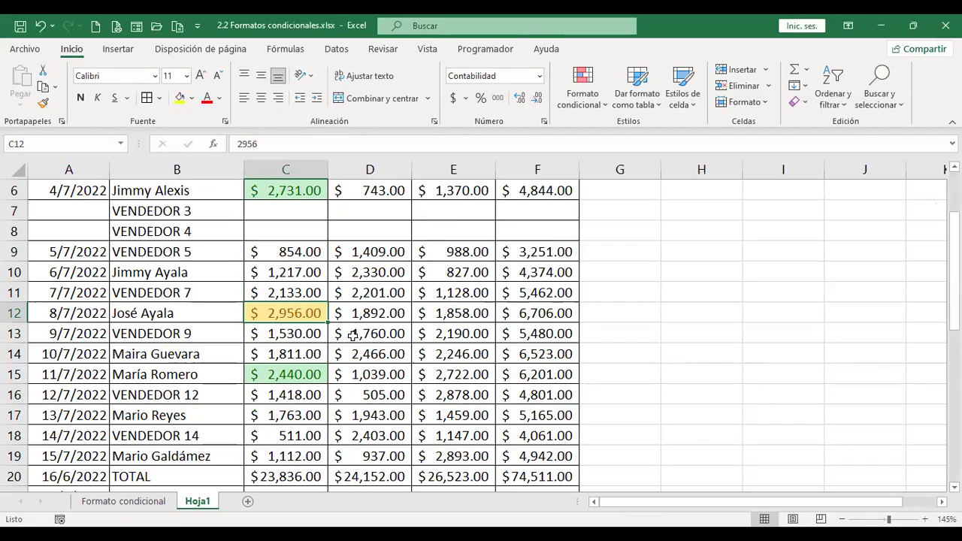
Reselect the MES 1 amounts from C3 down to C19.
{"action": "scroll", "coordinate": [295, 211], "scroll_direction": "up", "scroll_amount": 2}
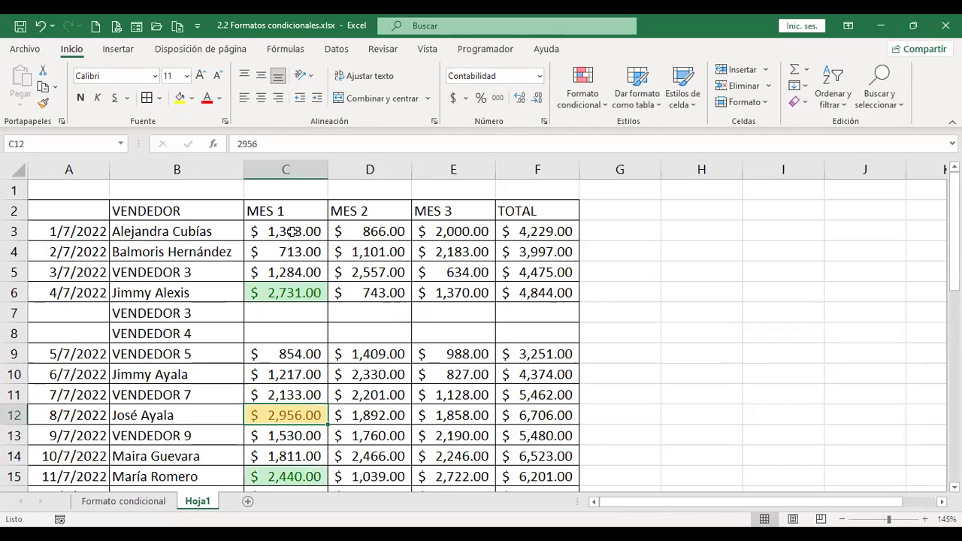
{"action": "left_click_drag", "start_coordinate": [297, 231], "coordinate": [301, 310]}
{"action": "scroll", "coordinate": [302, 310], "scroll_direction": "down", "scroll_amount": 1}
{"action": "scroll", "coordinate": [303, 311], "scroll_direction": "down", "scroll_amount": 5}
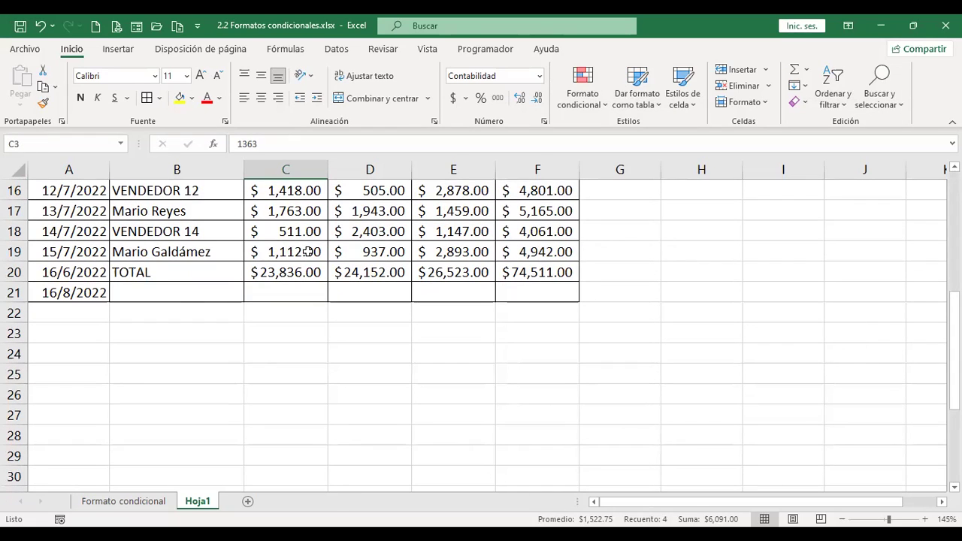
{"action": "key", "text": "shift+Down"}
{"action": "key", "text": "shift+Down"}
{"action": "key", "text": "shift+Down"}
{"action": "key", "text": "shift+Down"}
{"action": "key", "text": "shift+Down"}
{"action": "key", "text": "shift+Down"}
{"action": "key", "text": "shift+Down"}
{"action": "key", "text": "shift+Down"}
{"action": "key", "text": "shift+Down"}
{"action": "key", "text": "shift+Down"}
{"action": "key", "text": "shift+Down"}
{"action": "key", "text": "shift+Down"}
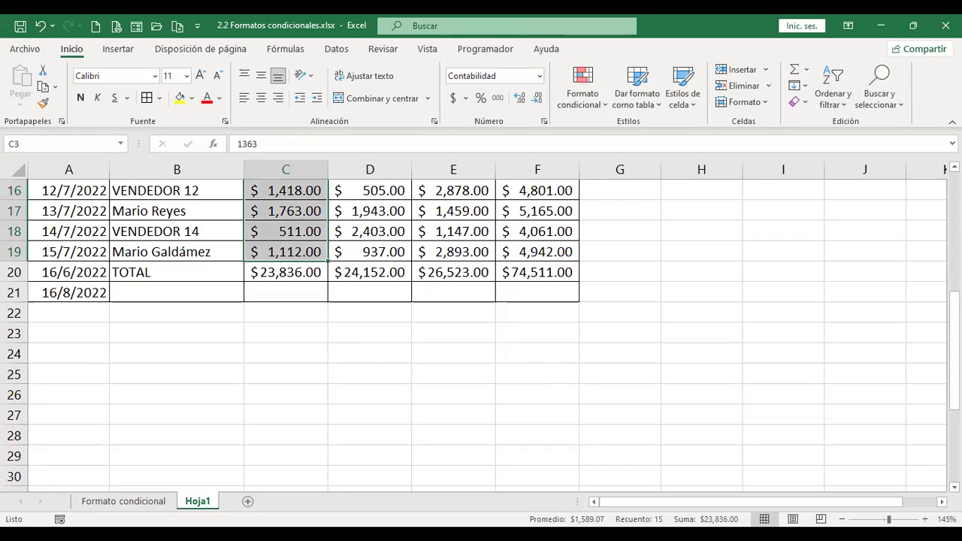
{"action": "scroll", "coordinate": [539, 316], "scroll_direction": "up", "scroll_amount": 5}
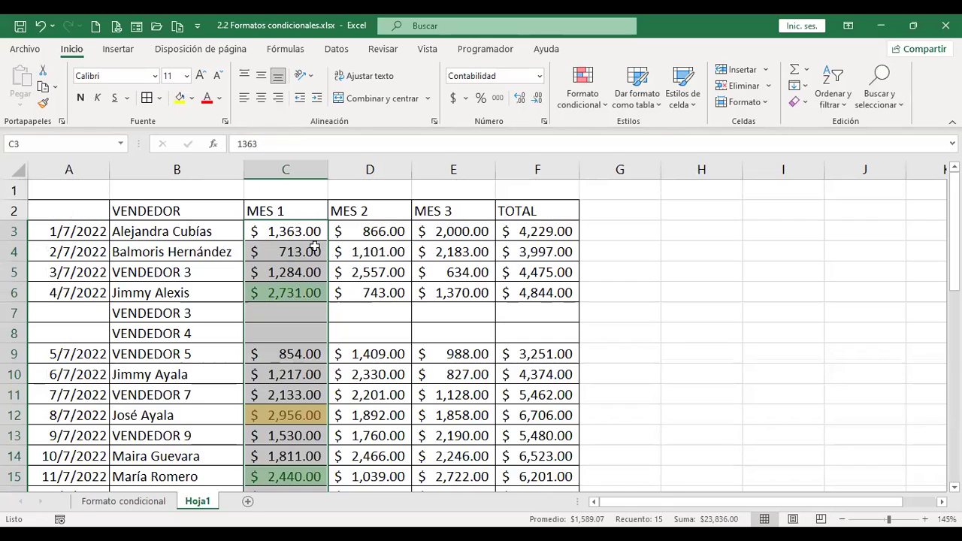
Add a bottom-5 light red rule, marking 511.00, 713.00, 854.00, 1,112.00 and 1,217.00.
{"action": "left_click", "coordinate": [594, 104]}
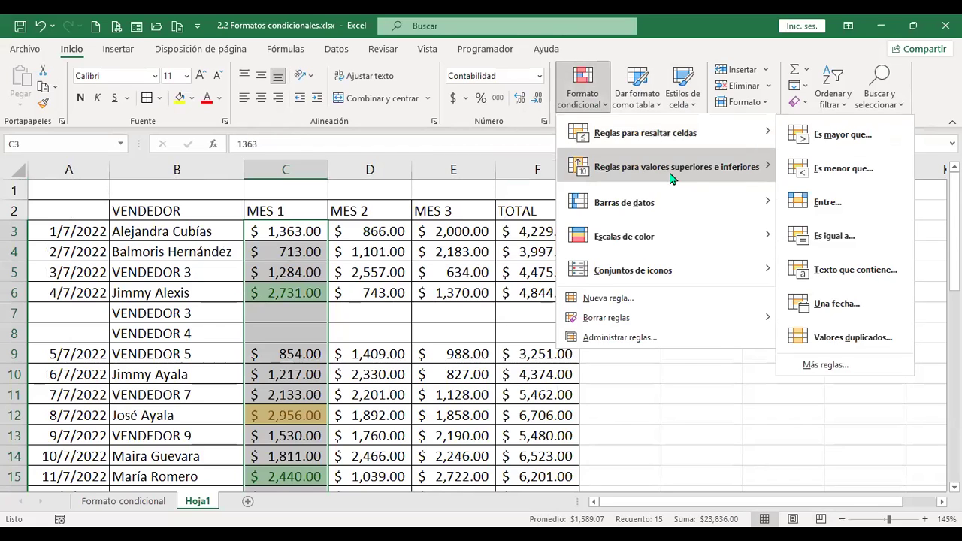
{"action": "mouse_move", "coordinate": [671, 178]}
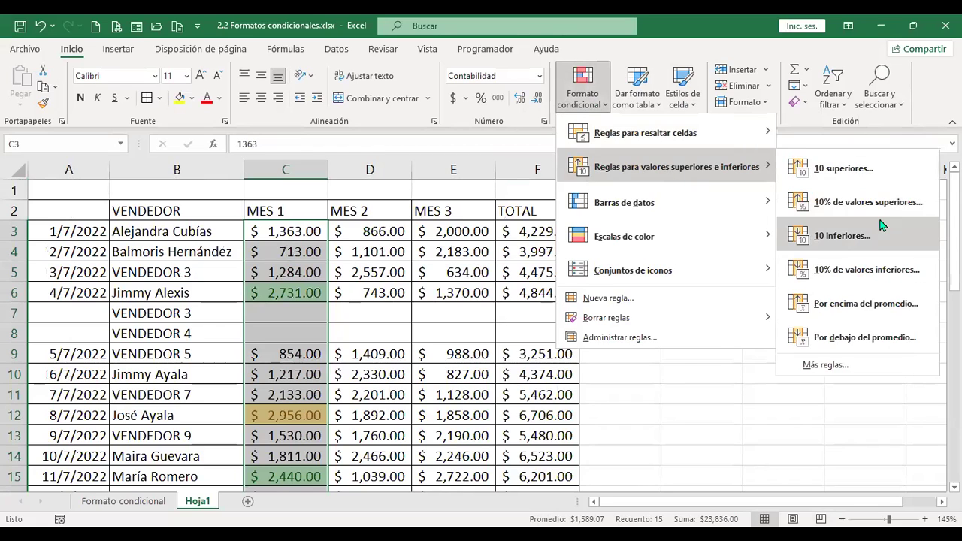
{"action": "left_click", "coordinate": [842, 236]}
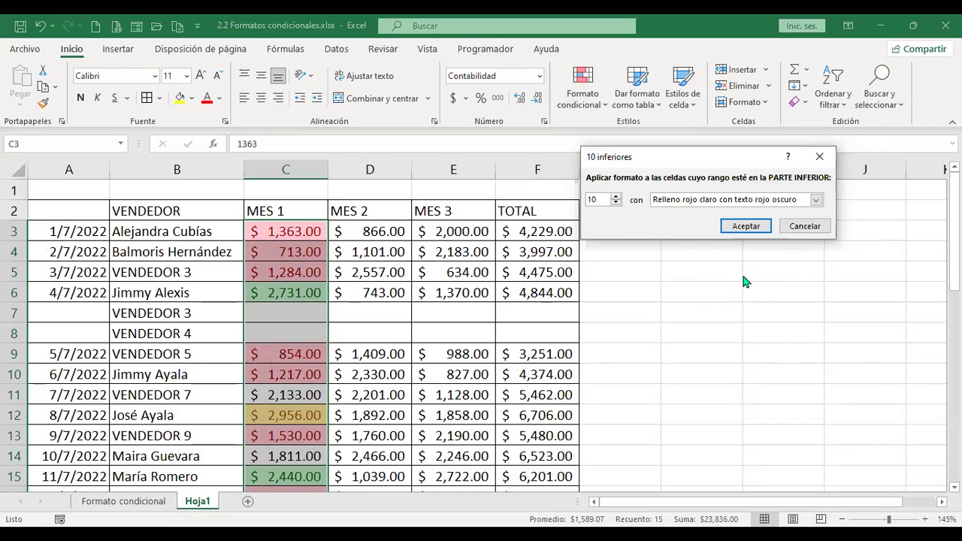
{"action": "key", "text": "BackSpace"}
{"action": "key", "text": "BackSpace"}
{"action": "type", "text": "5"}
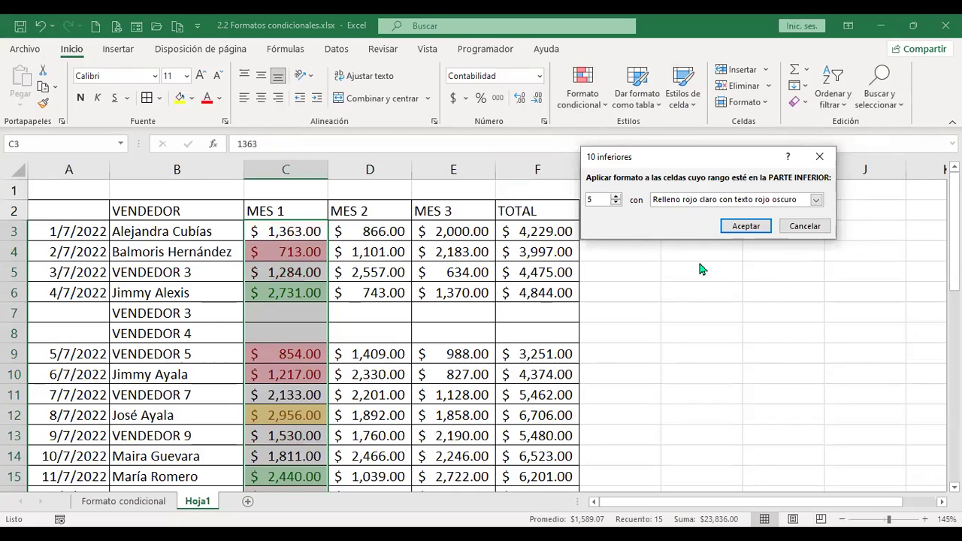
{"action": "left_click", "coordinate": [763, 233]}
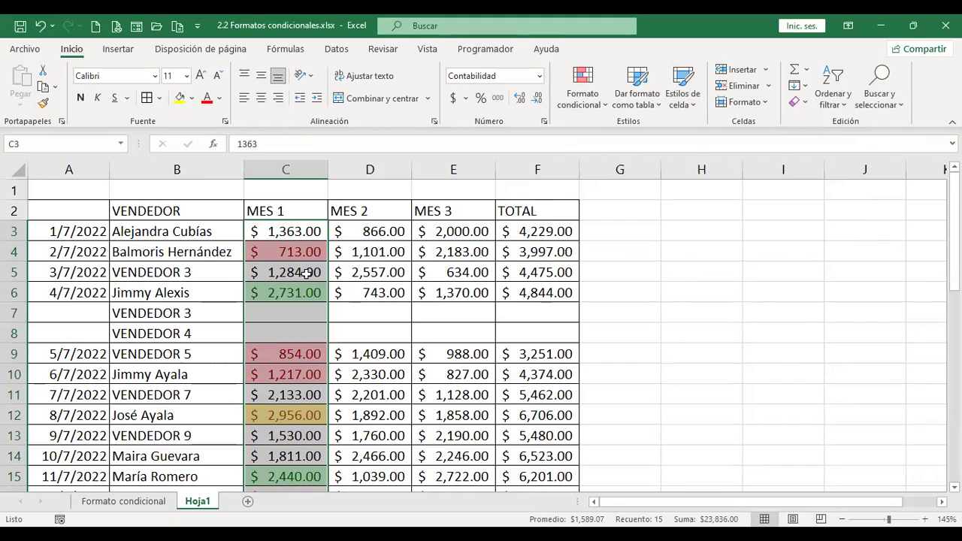
{"action": "scroll", "coordinate": [307, 370], "scroll_direction": "down", "scroll_amount": 1}
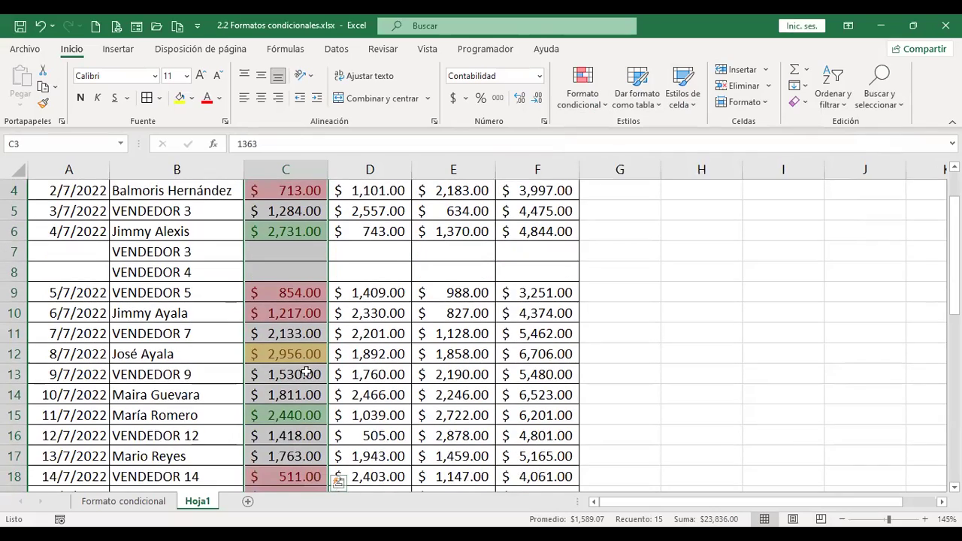
{"action": "scroll", "coordinate": [307, 371], "scroll_direction": "down", "scroll_amount": 3}
{"action": "scroll", "coordinate": [306, 376], "scroll_direction": "up", "scroll_amount": 4}
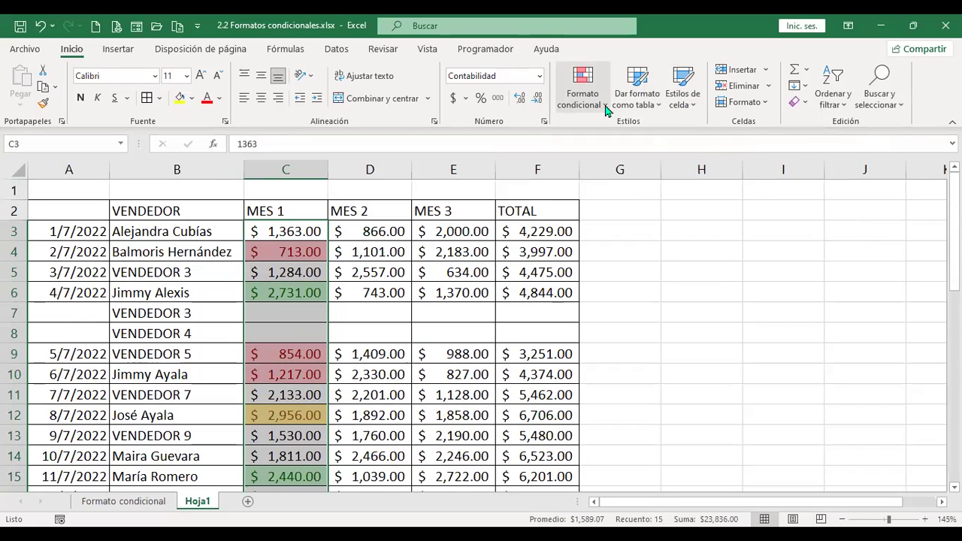
Add a 10% de valores inferiores rule formatted as Texto rojo to MES 1 sales.
{"action": "left_click", "coordinate": [582, 90]}
{"action": "mouse_move", "coordinate": [676, 166]}
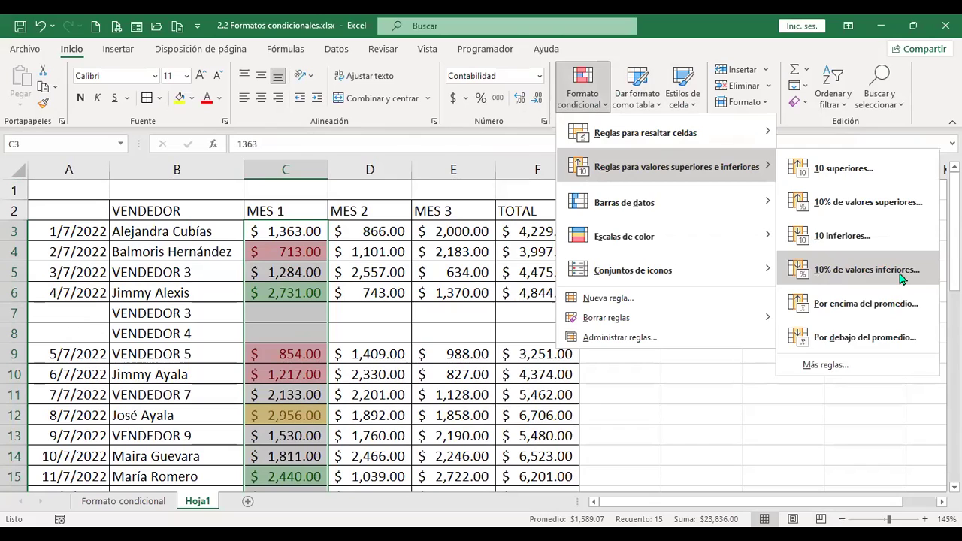
{"action": "left_click", "coordinate": [901, 278]}
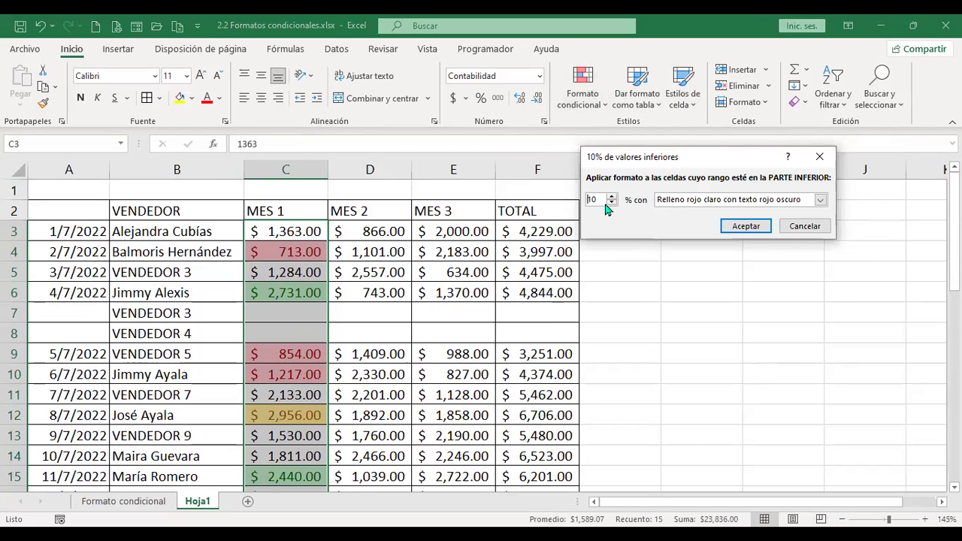
{"action": "left_click", "coordinate": [733, 200]}
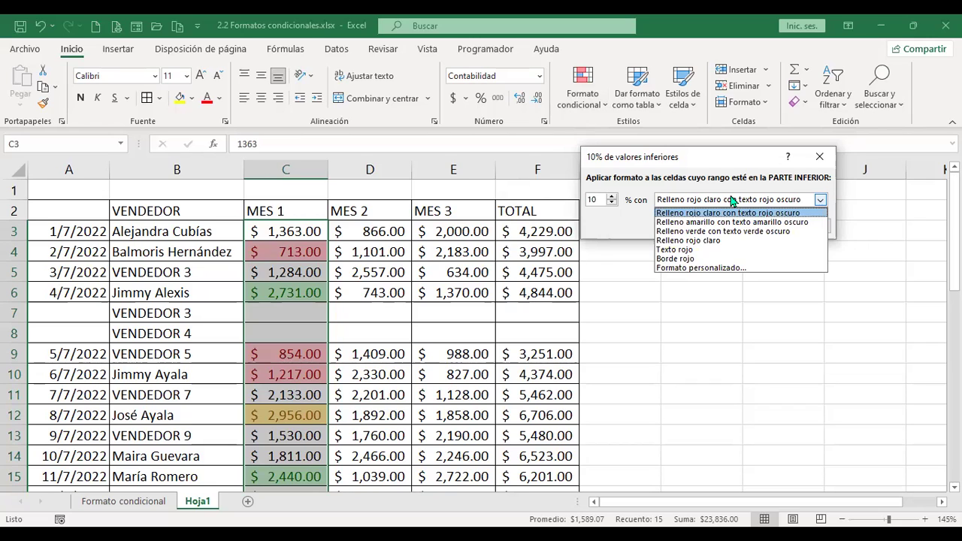
{"action": "left_click", "coordinate": [699, 250]}
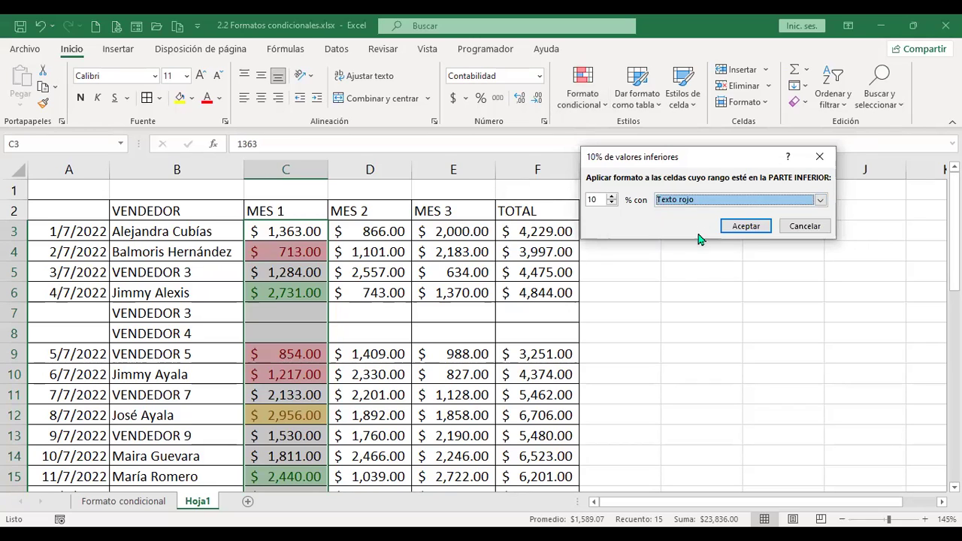
{"action": "left_click", "coordinate": [753, 233]}
{"action": "scroll", "coordinate": [616, 296], "scroll_direction": "down", "scroll_amount": 2}
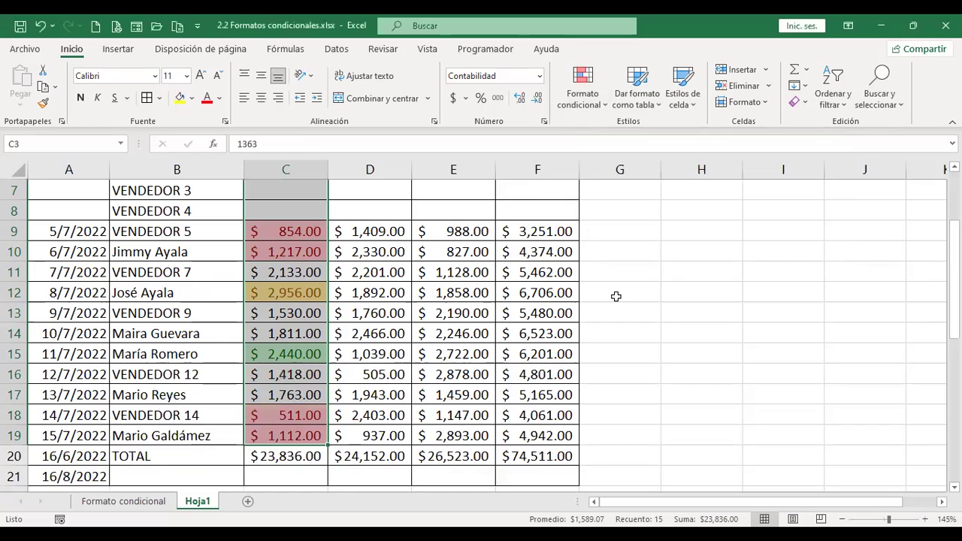
Deselect column C, select C3:C19 again, and bring up Reglas para valores superiores e inferiores.
{"action": "scroll", "coordinate": [627, 303], "scroll_direction": "down", "scroll_amount": 2}
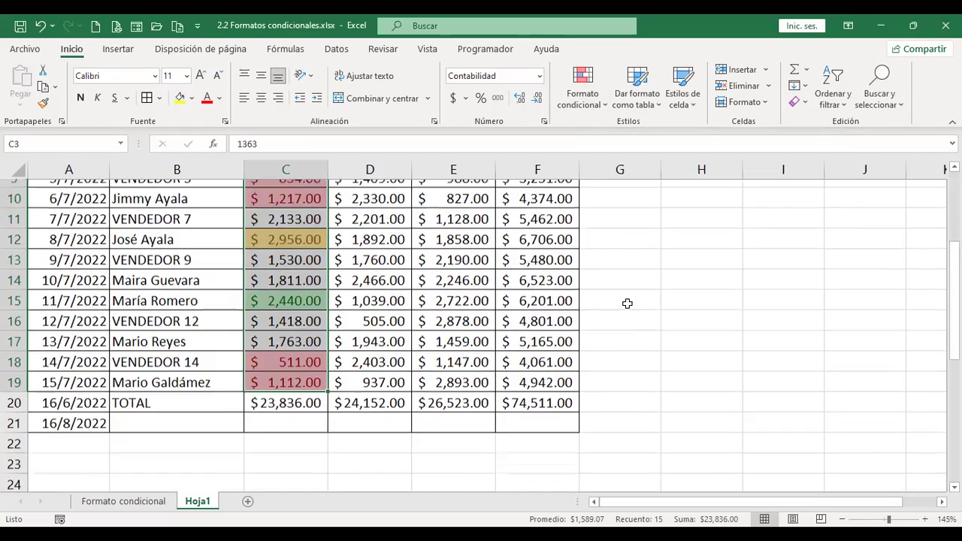
{"action": "left_click", "coordinate": [627, 303]}
{"action": "scroll", "coordinate": [628, 303], "scroll_direction": "up", "scroll_amount": 4}
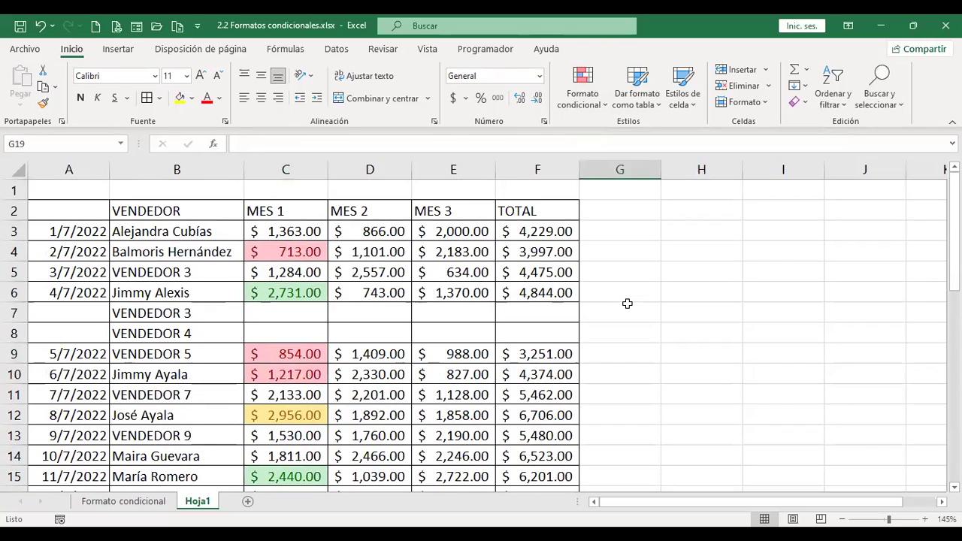
{"action": "left_click_drag", "start_coordinate": [293, 231], "coordinate": [291, 380]}
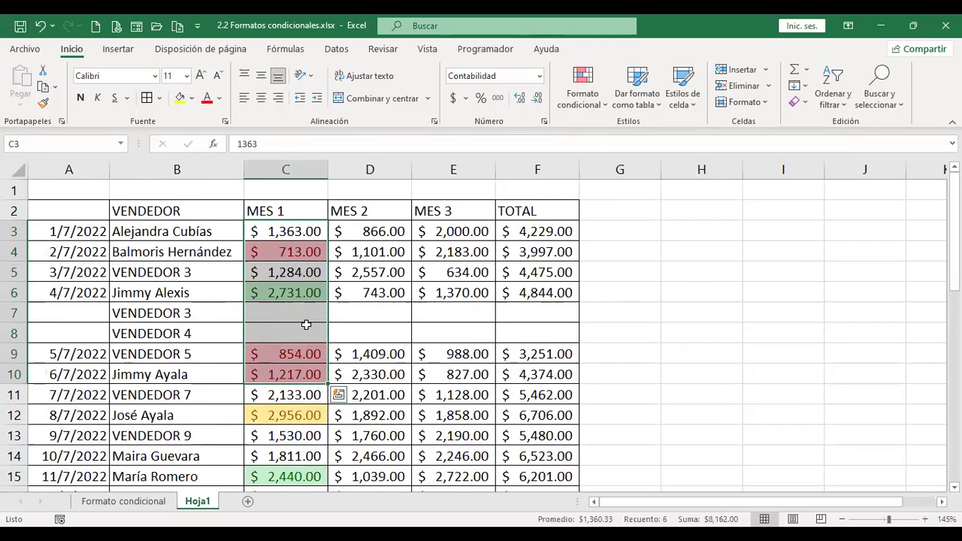
{"action": "scroll", "coordinate": [307, 324], "scroll_direction": "down", "scroll_amount": 4}
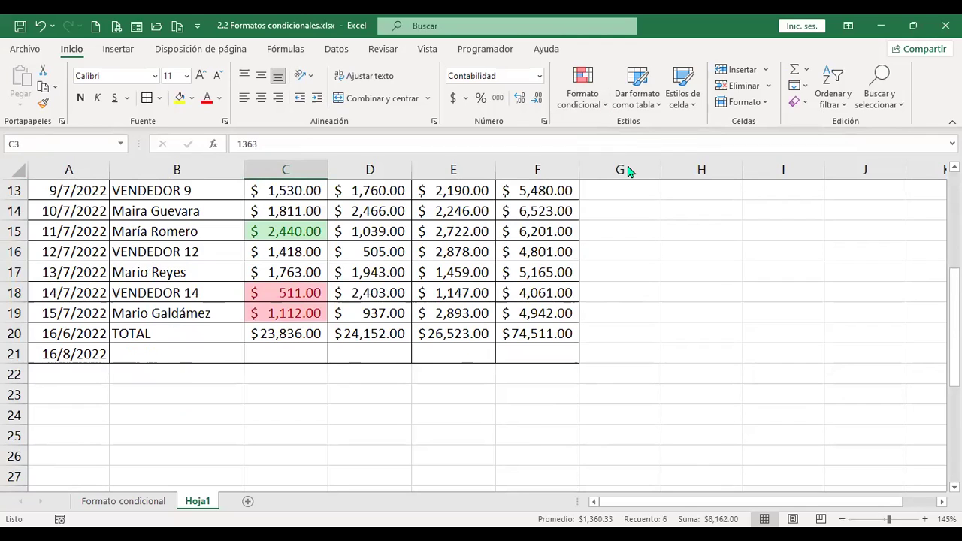
{"action": "left_click", "coordinate": [583, 91]}
{"action": "mouse_move", "coordinate": [631, 167]}
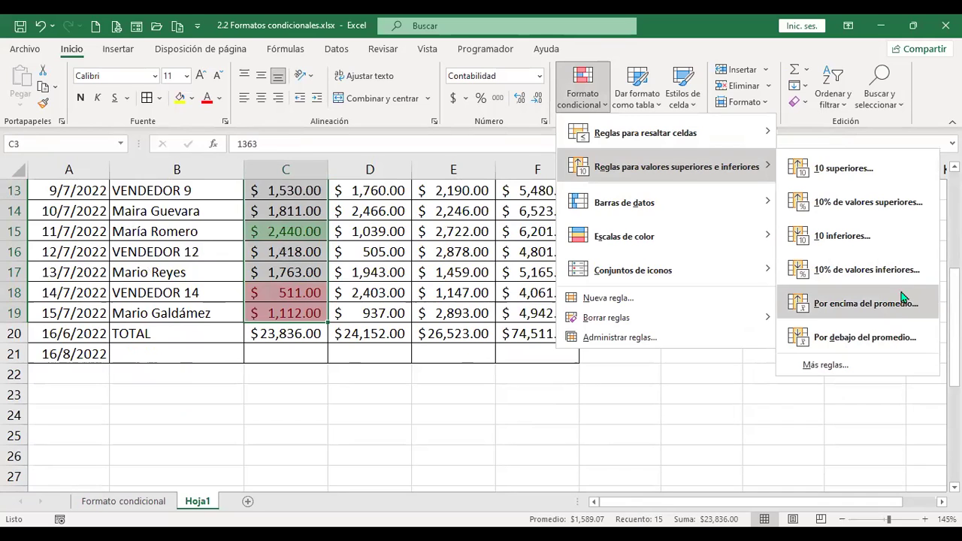
Add a Por encima del promedio rule with a custom orange font colour to MES 1.
{"action": "left_click", "coordinate": [865, 304]}
{"action": "left_click", "coordinate": [756, 200]}
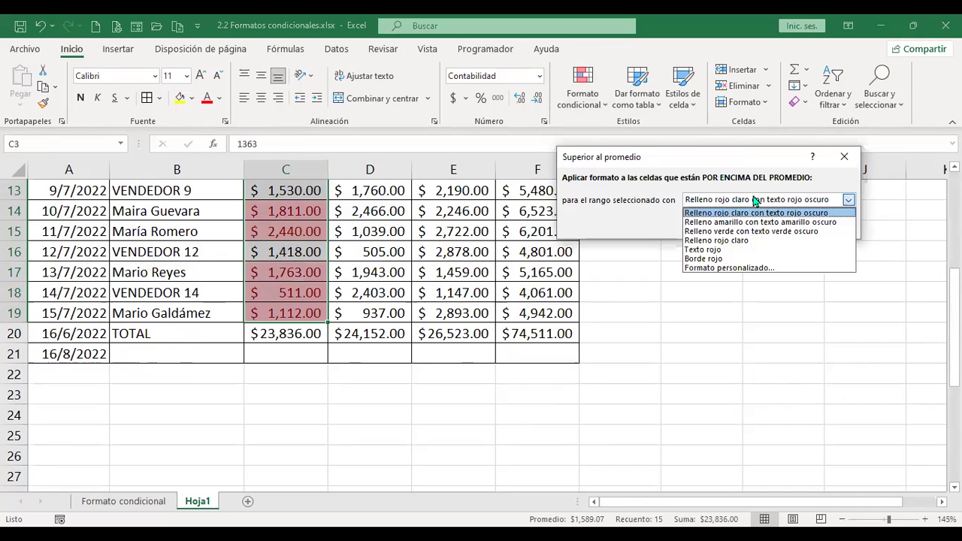
{"action": "left_click", "coordinate": [731, 268]}
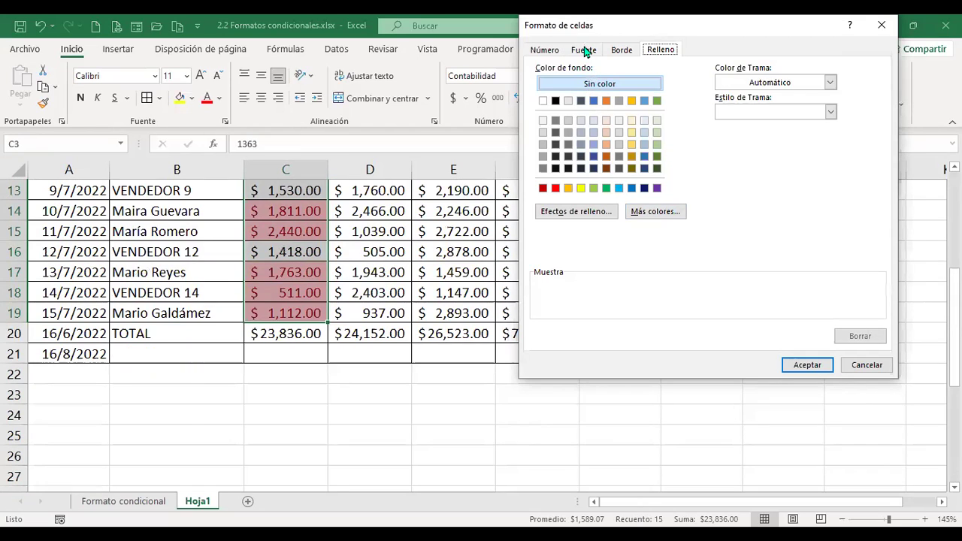
{"action": "left_click", "coordinate": [584, 50]}
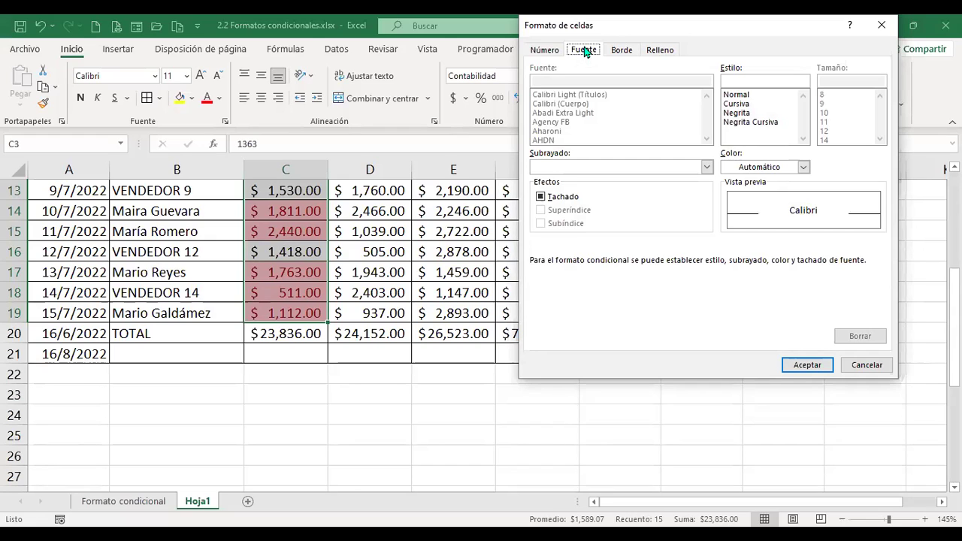
{"action": "left_click", "coordinate": [802, 168]}
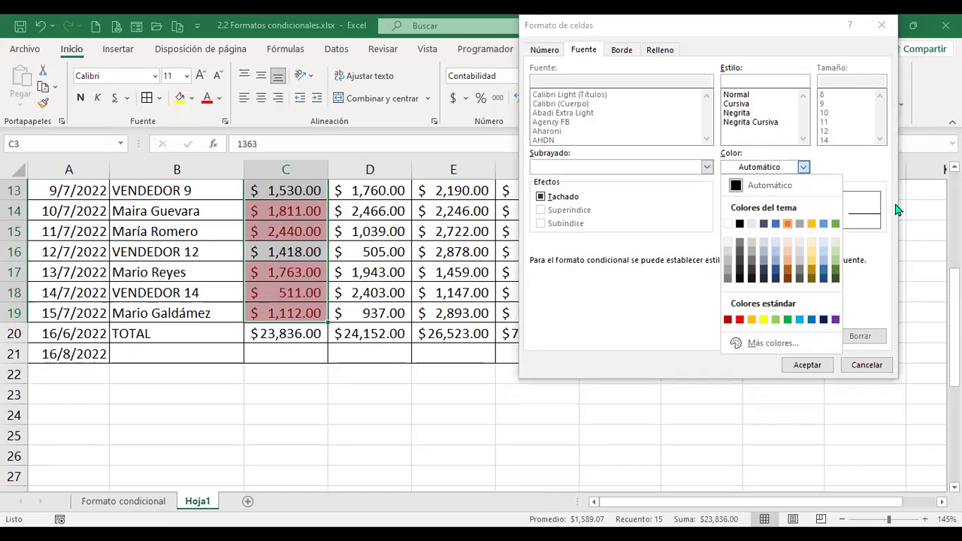
{"action": "key", "text": "Return"}
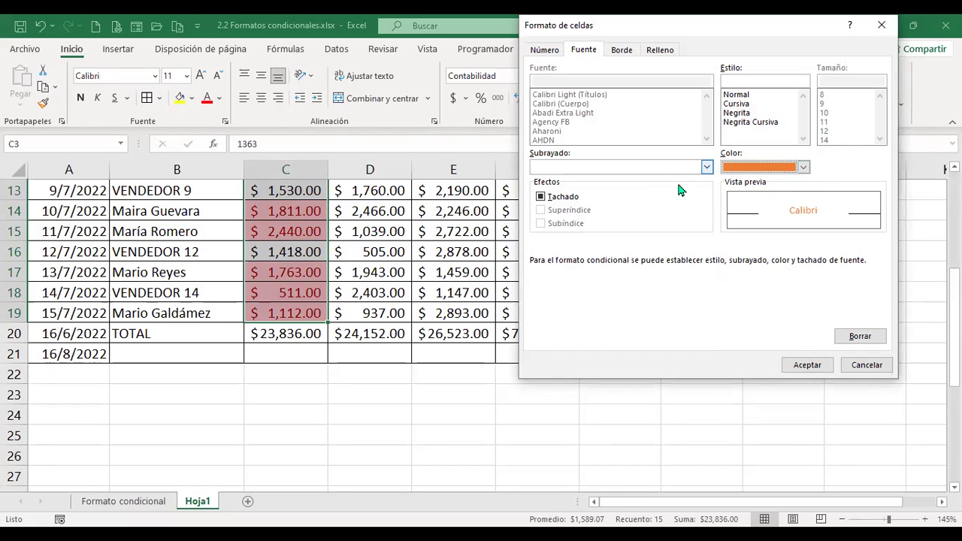
{"action": "left_click", "coordinate": [808, 365]}
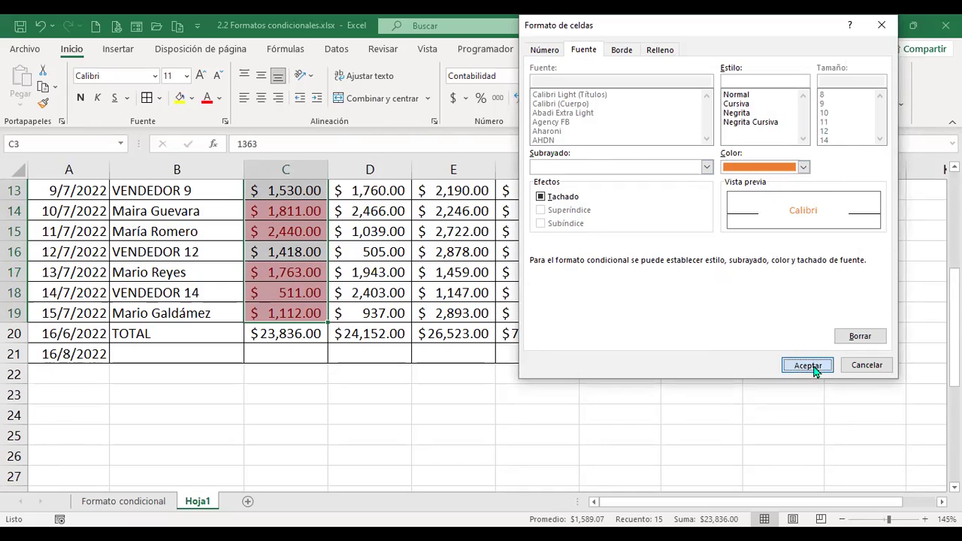
{"action": "left_click", "coordinate": [768, 226]}
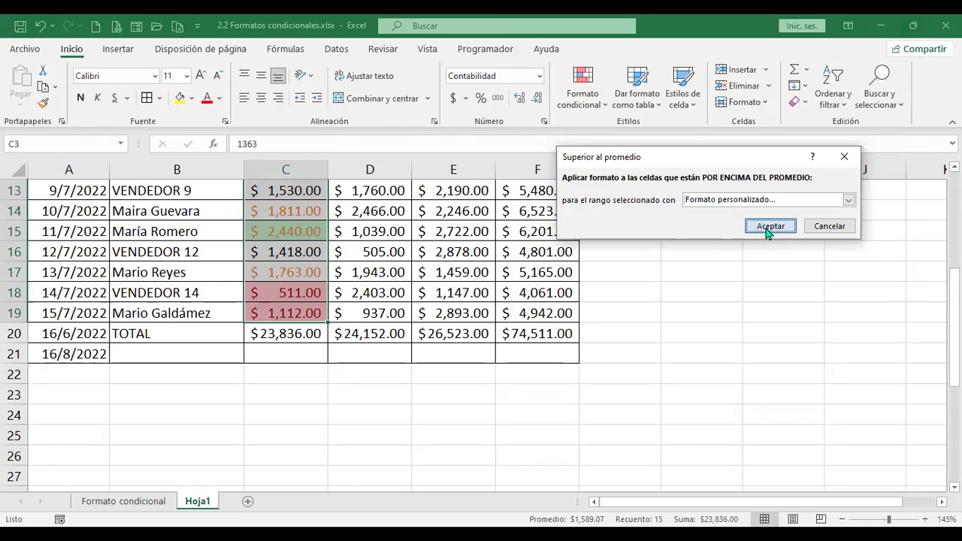
{"action": "scroll", "coordinate": [417, 383], "scroll_direction": "up", "scroll_amount": 2}
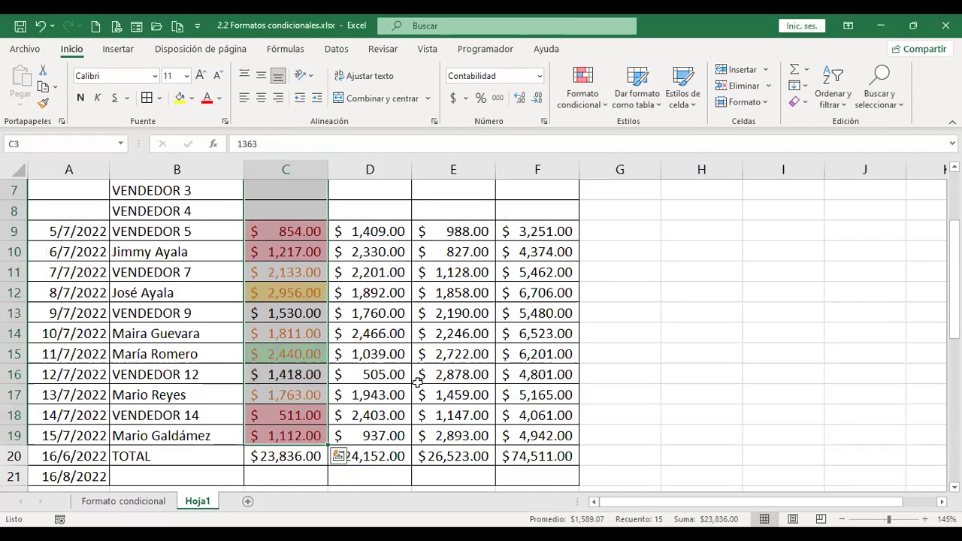
{"action": "scroll", "coordinate": [417, 383], "scroll_direction": "up", "scroll_amount": 2}
Start a Por debajo del promedio rule on MES 1, cancel it, and select D3:D6.
{"action": "scroll", "coordinate": [485, 292], "scroll_direction": "down", "scroll_amount": 2}
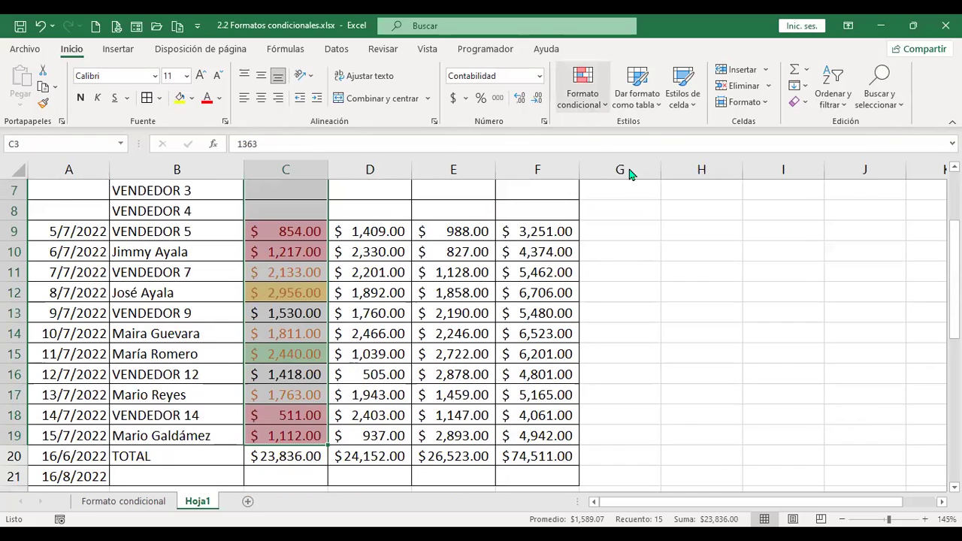
{"action": "key", "text": "alt+o"}
{"action": "key", "text": "f"}
{"action": "key", "text": "c"}
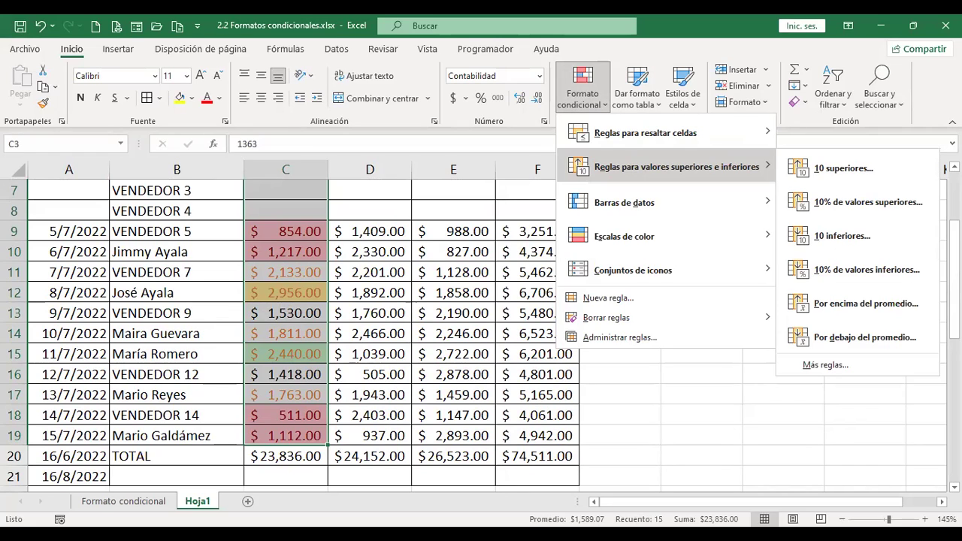
{"action": "scroll", "coordinate": [407, 292], "scroll_direction": "down", "scroll_amount": 2}
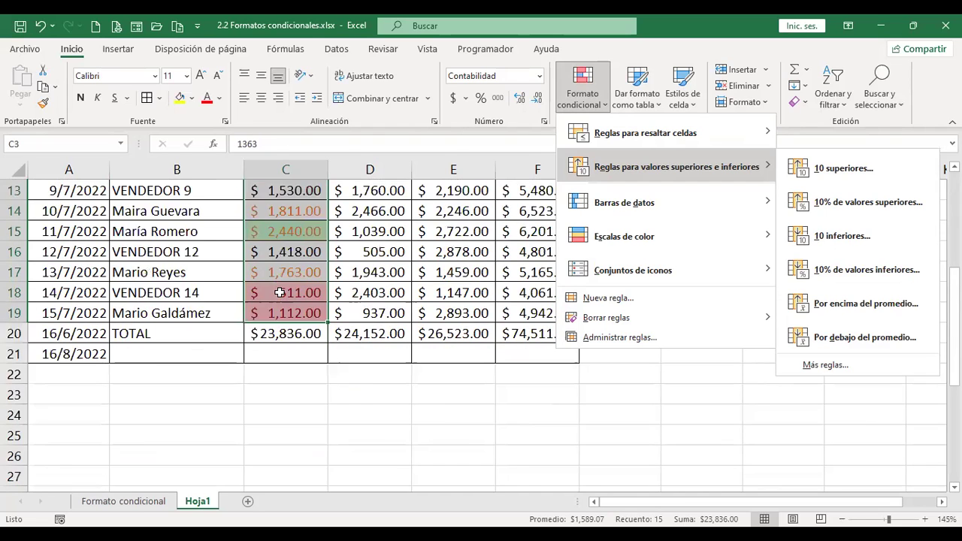
{"action": "scroll", "coordinate": [406, 292], "scroll_direction": "up", "scroll_amount": 4}
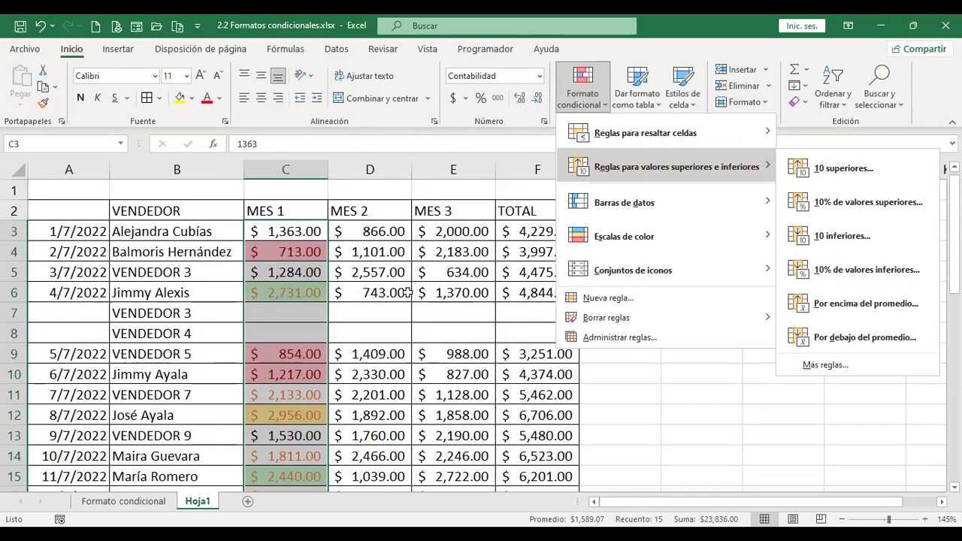
{"action": "left_click", "coordinate": [853, 339]}
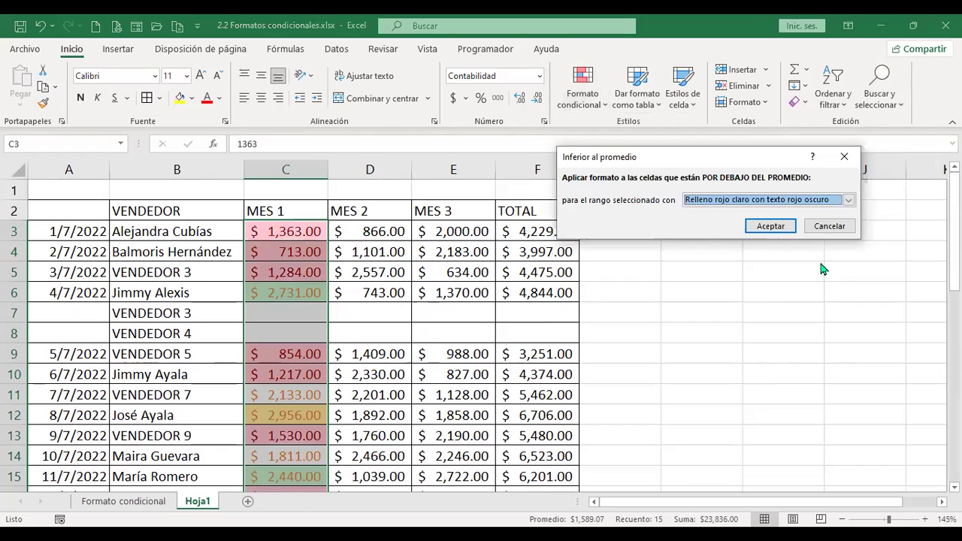
{"action": "left_click", "coordinate": [827, 223]}
{"action": "left_click_drag", "start_coordinate": [379, 231], "coordinate": [377, 293]}
{"action": "scroll", "coordinate": [398, 396], "scroll_direction": "down", "scroll_amount": 3}
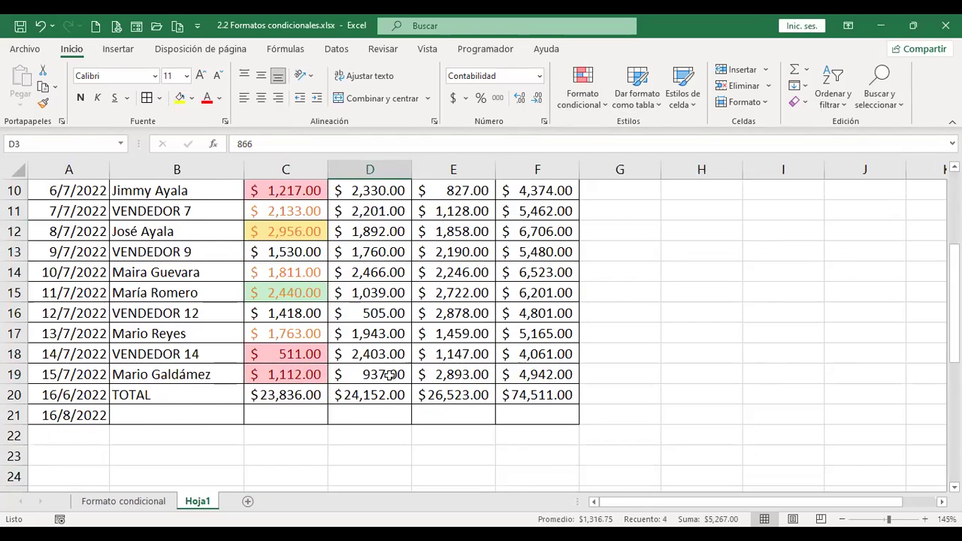
Apply a below-average light red highlight to MES 2 values D3:D19, marking 866.00 and 743.00.
{"action": "left_click", "coordinate": [391, 374], "text": "shift"}
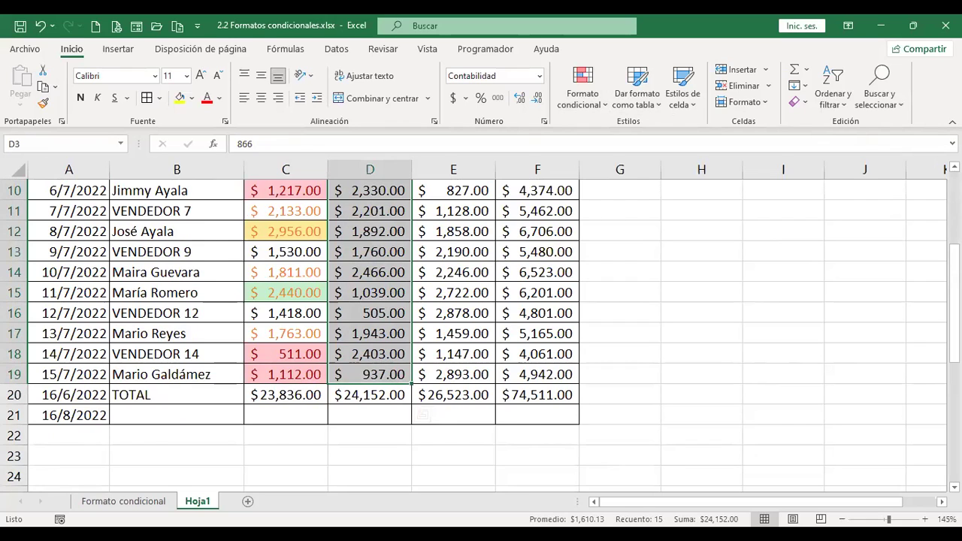
{"action": "scroll", "coordinate": [531, 400], "scroll_direction": "up", "scroll_amount": 3}
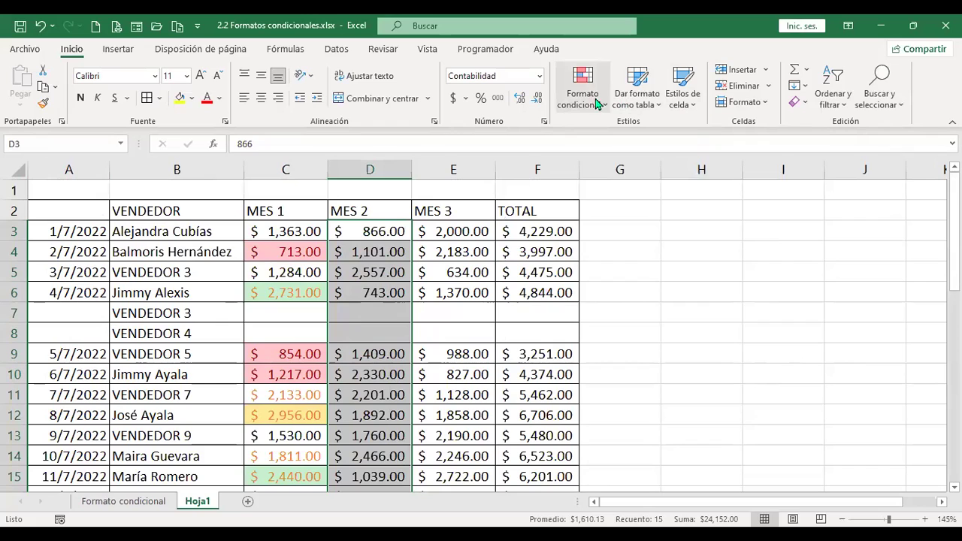
{"action": "left_click", "coordinate": [582, 89]}
{"action": "mouse_move", "coordinate": [668, 166]}
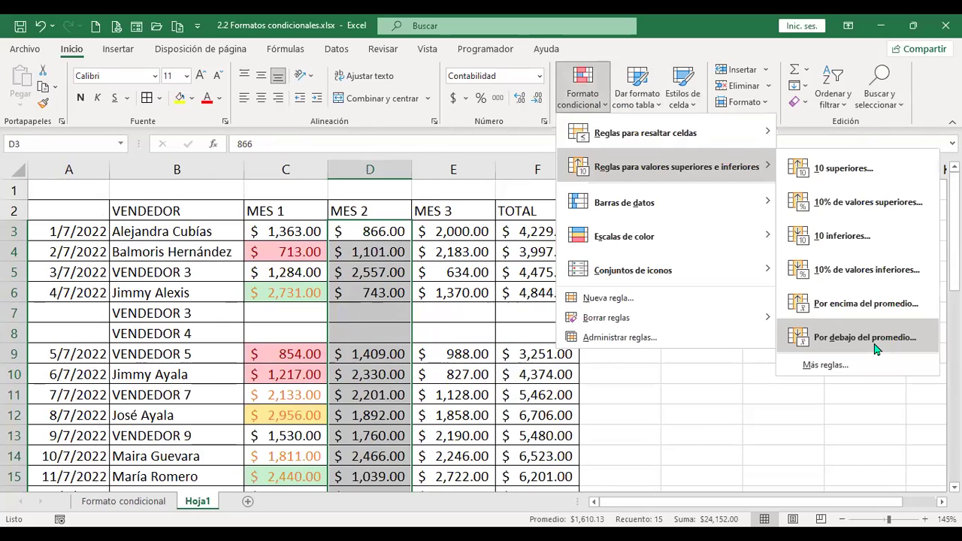
{"action": "left_click", "coordinate": [864, 337]}
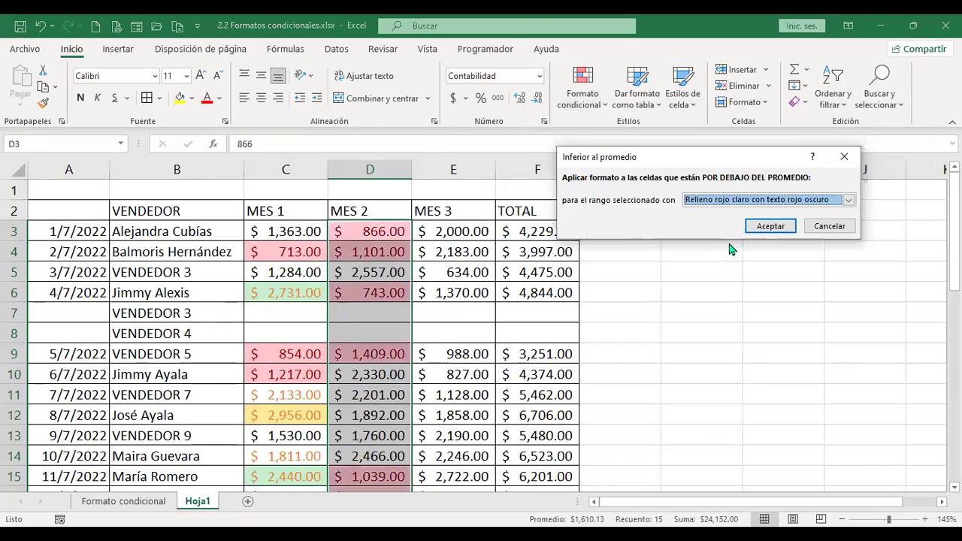
{"action": "left_click", "coordinate": [771, 226]}
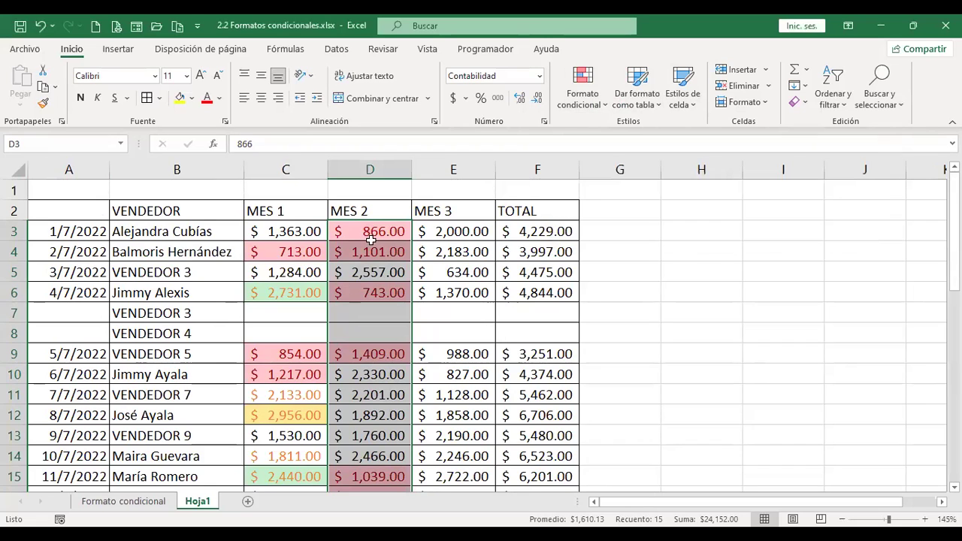
{"action": "scroll", "coordinate": [393, 379], "scroll_direction": "down", "scroll_amount": 3}
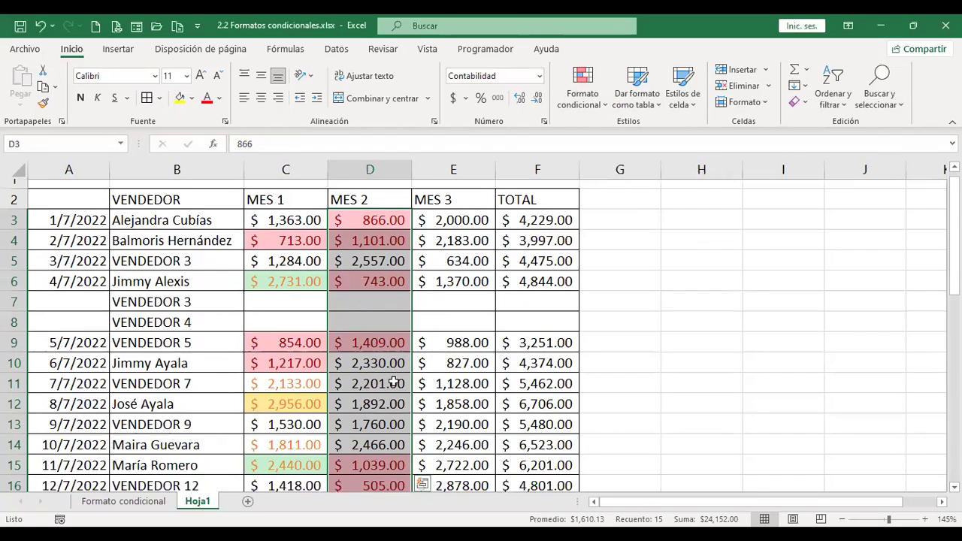
{"action": "scroll", "coordinate": [393, 374], "scroll_direction": "up", "scroll_amount": 3}
{"action": "scroll", "coordinate": [395, 374], "scroll_direction": "down", "scroll_amount": 3}
{"action": "scroll", "coordinate": [394, 373], "scroll_direction": "up", "scroll_amount": 3}
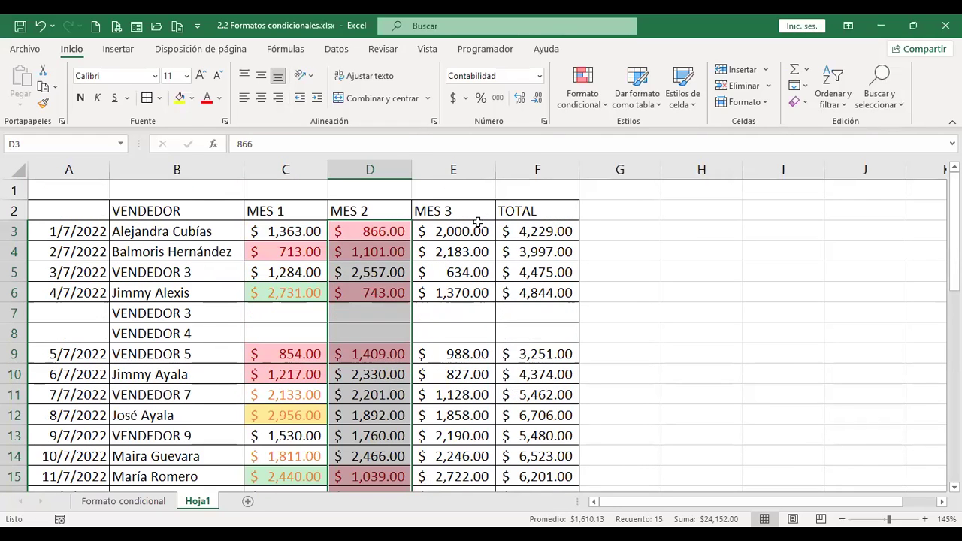
{"action": "left_click", "coordinate": [479, 231]}
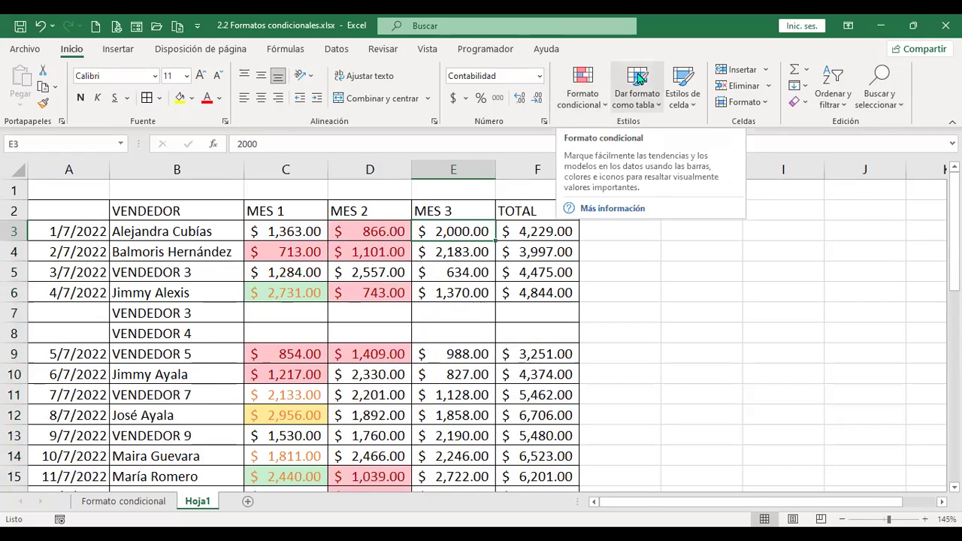
Select the MES 3 values E3:E19 and show the Barras de datos options under Formato condicional.
{"action": "key", "text": "shift+Down"}
{"action": "key", "text": "shift+Down"}
{"action": "key", "text": "shift+Down"}
{"action": "key", "text": "shift+Down"}
{"action": "key", "text": "shift+Down"}
{"action": "key", "text": "shift+Down"}
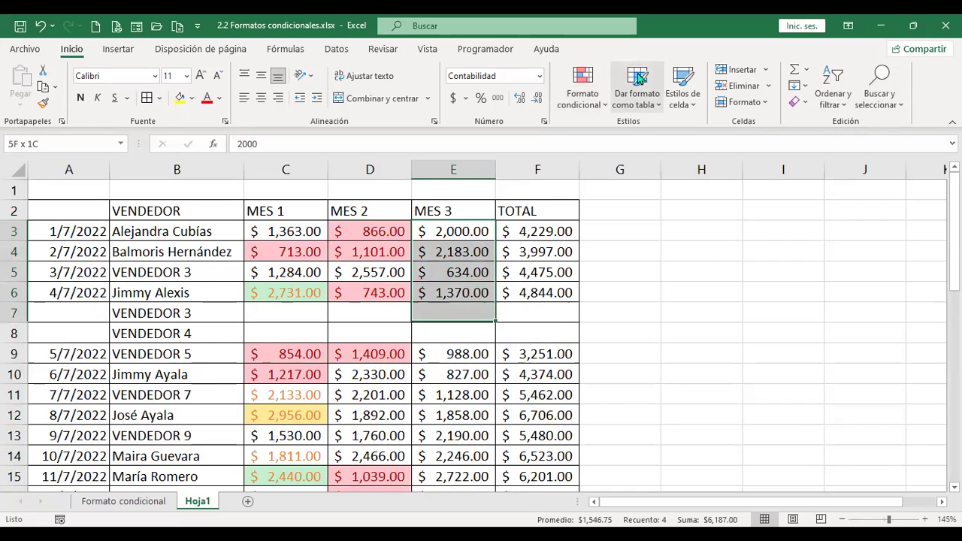
{"action": "key", "text": "ctrl+shift+Down"}
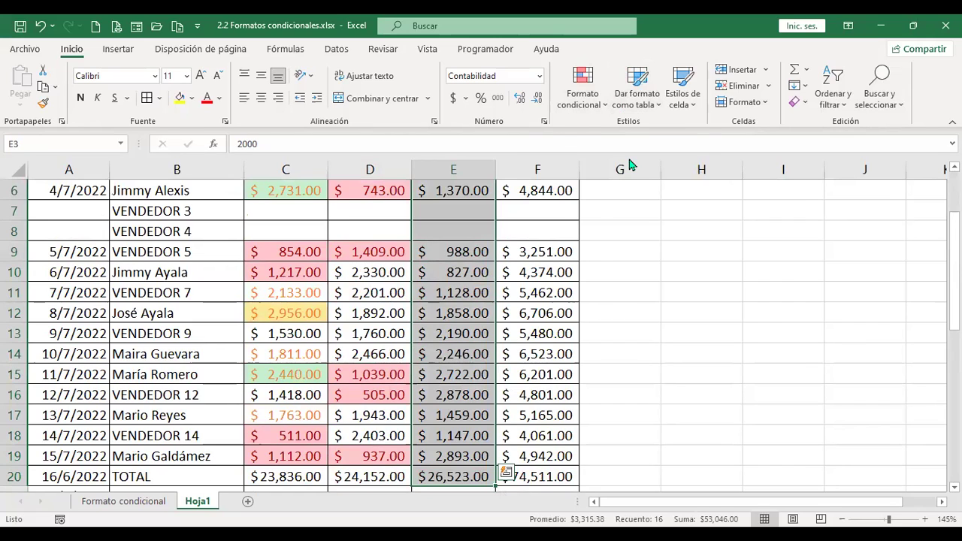
{"action": "key", "text": "shift+Up"}
{"action": "key", "text": "alt+o"}
{"action": "key", "text": "l"}
{"action": "mouse_move", "coordinate": [630, 164]}
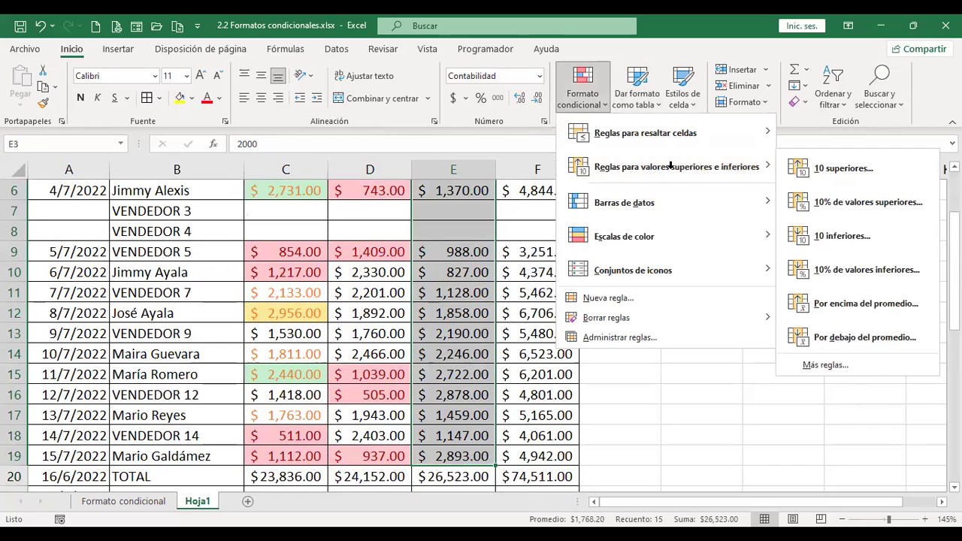
{"action": "left_click", "coordinate": [606, 107]}
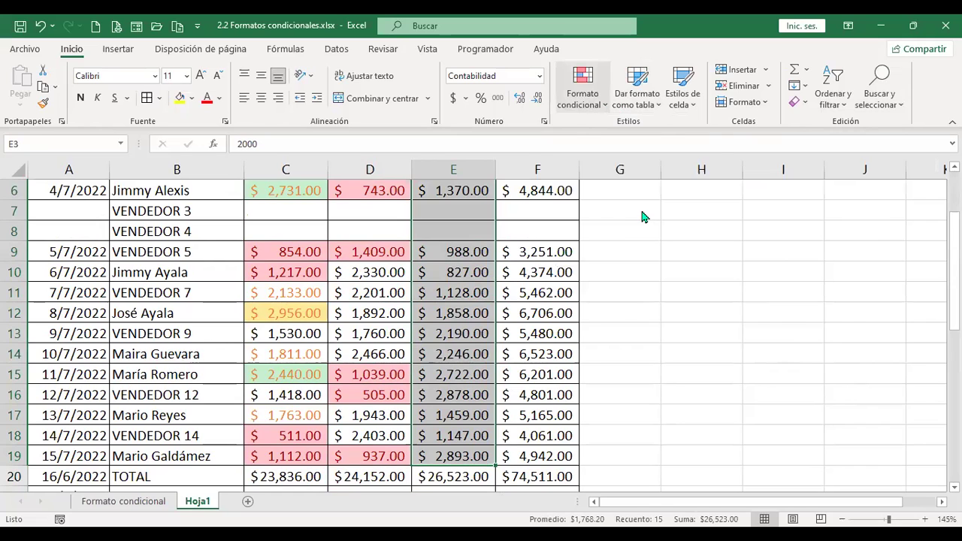
{"action": "key", "text": "alt+o"}
{"action": "key", "text": "l"}
{"action": "mouse_move", "coordinate": [644, 216]}
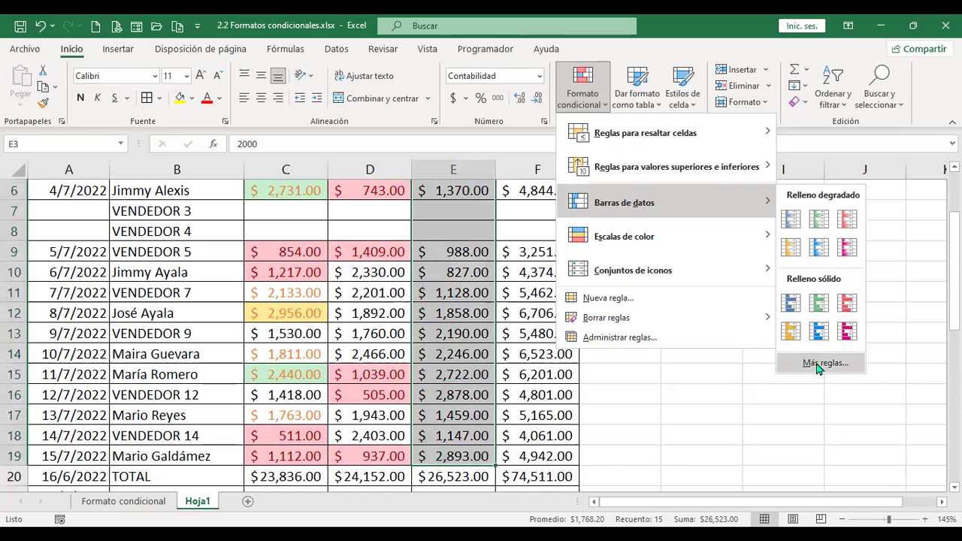
{"action": "left_click", "coordinate": [819, 364]}
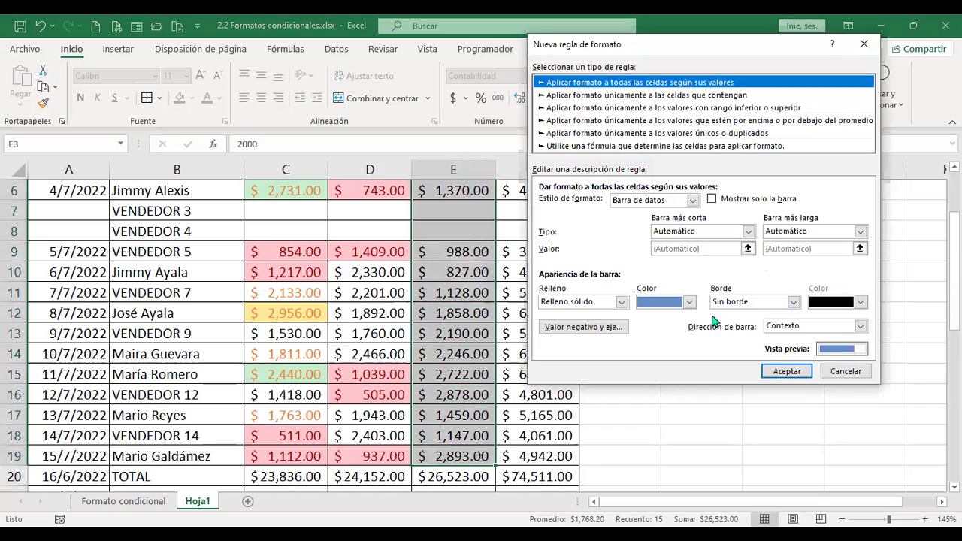
{"action": "left_click", "coordinate": [840, 373]}
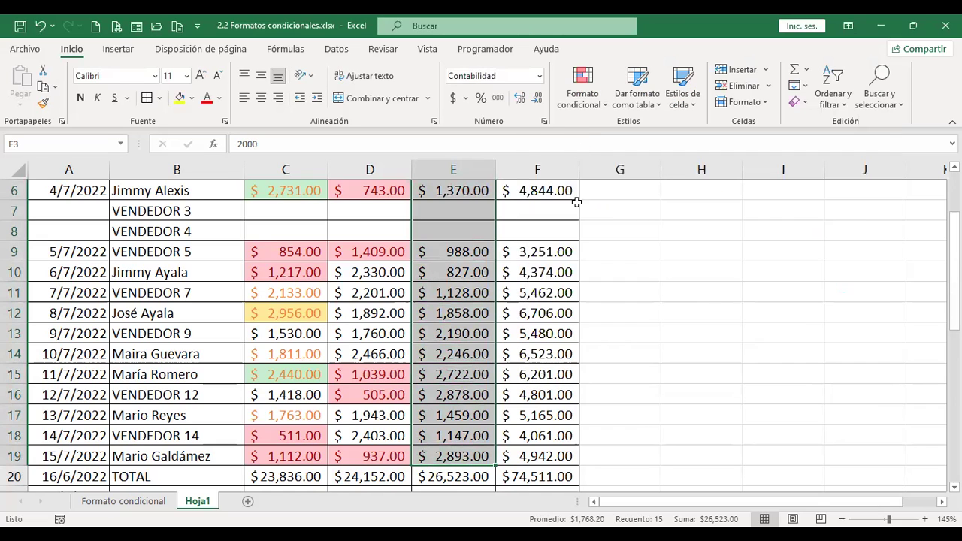
{"action": "left_click", "coordinate": [590, 107]}
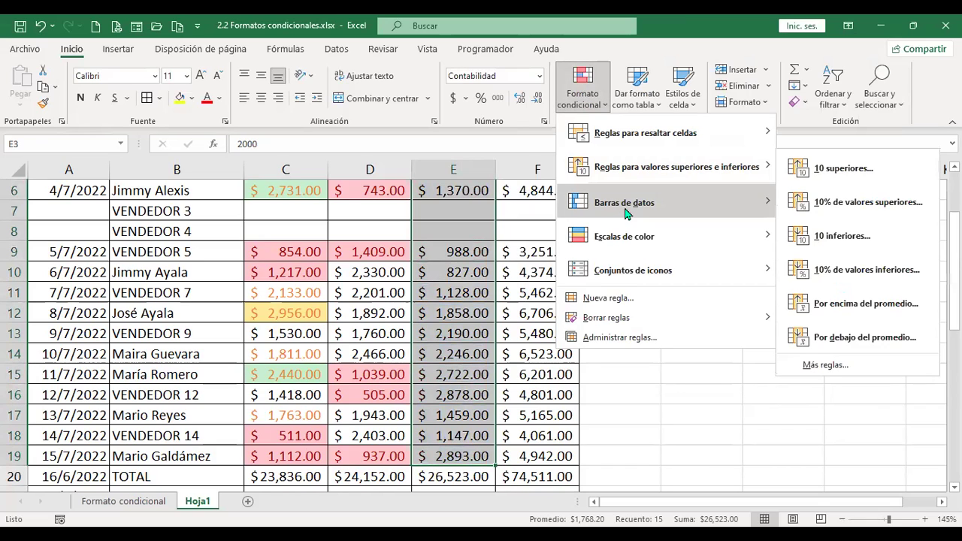
{"action": "mouse_move", "coordinate": [777, 243]}
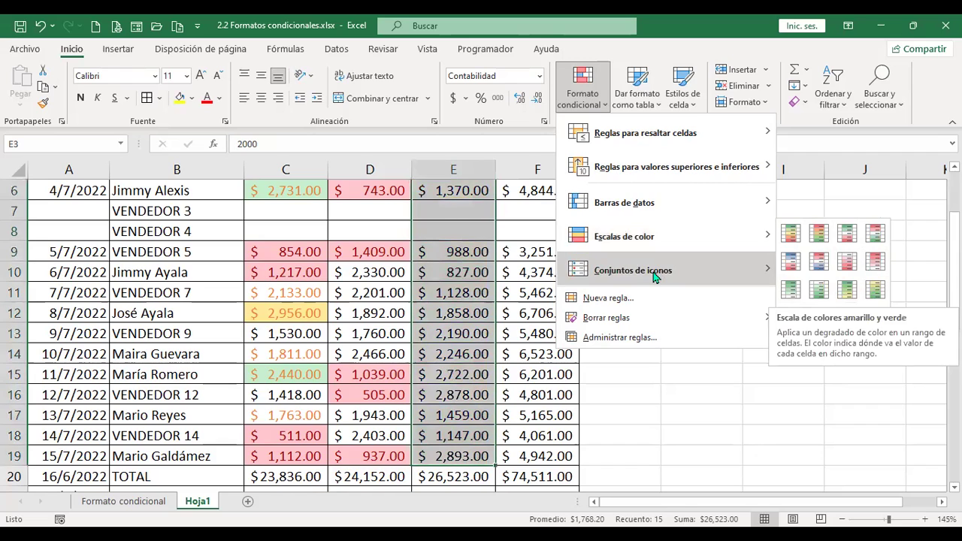
Apply the grey 3-arrow icon set to E3:E19 and autofit column E's width.
{"action": "mouse_move", "coordinate": [653, 277]}
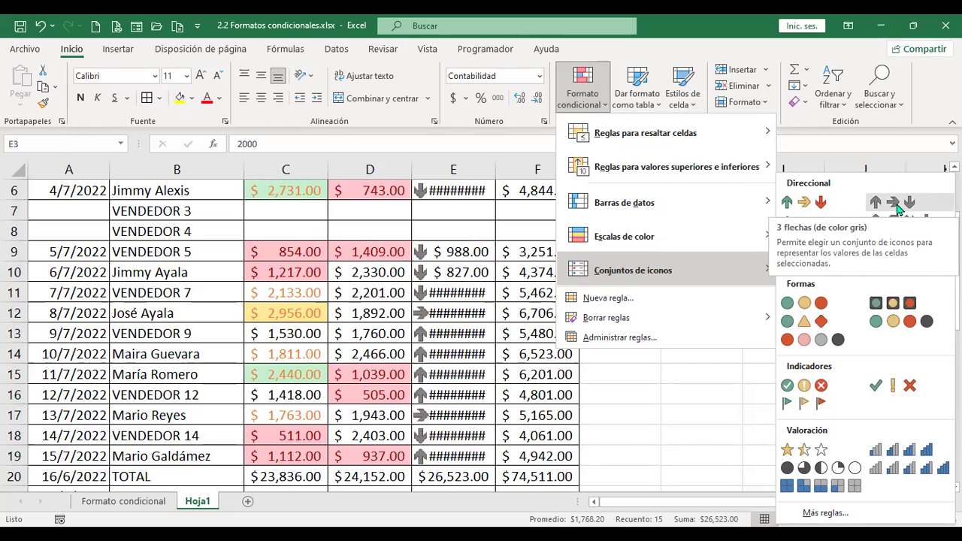
{"action": "left_click", "coordinate": [495, 163]}
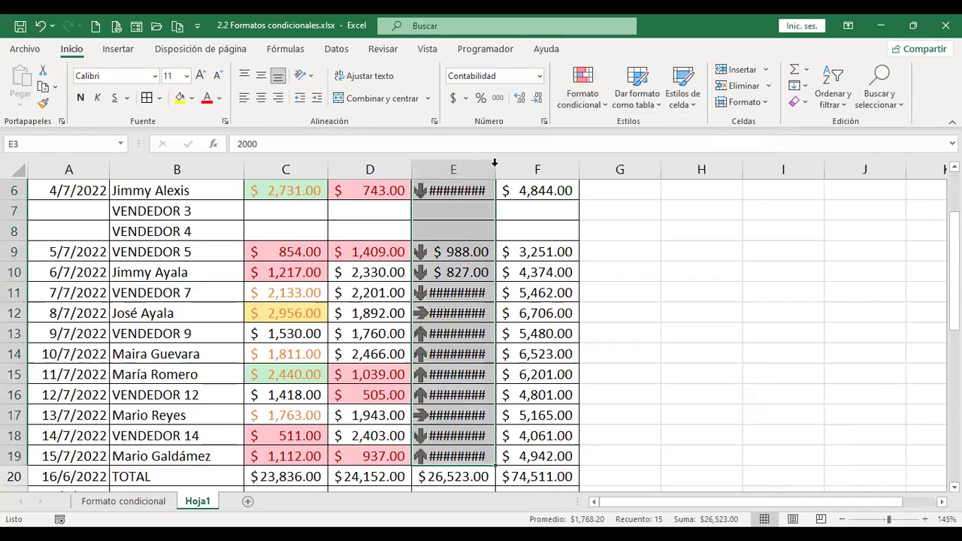
{"action": "double_click", "coordinate": [494, 163]}
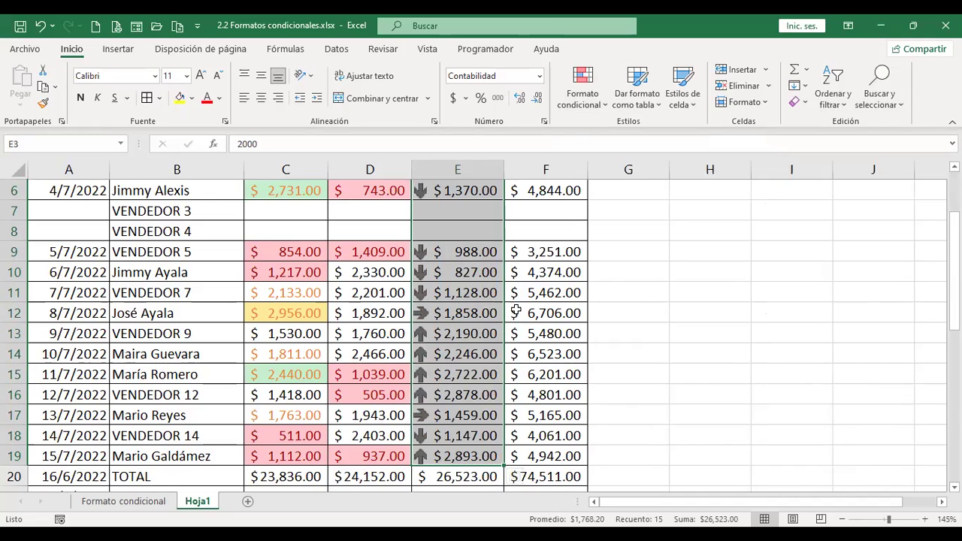
Start a new icon-set rule for MES 3 via Conjuntos de iconos > Más reglas.
{"action": "key", "text": "ctrl+q"}
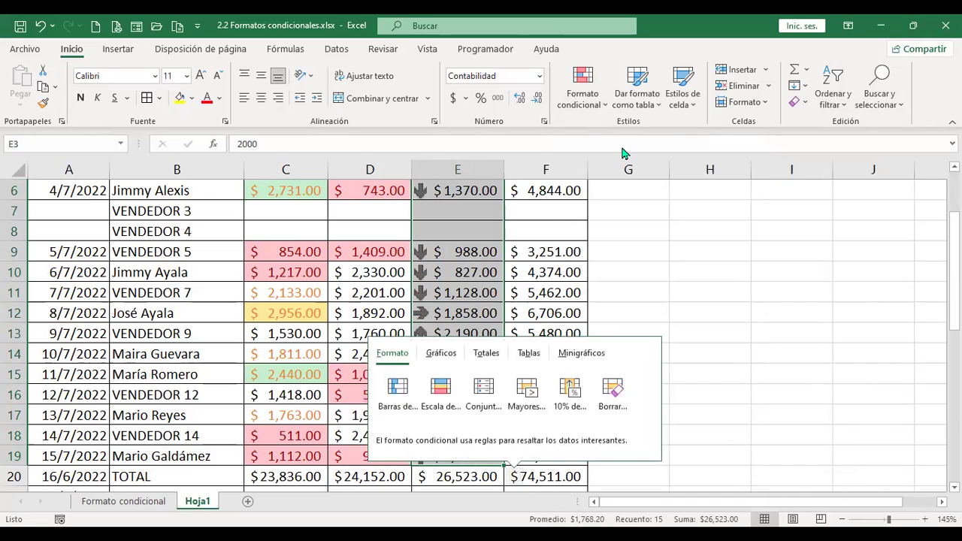
{"action": "left_click", "coordinate": [583, 86]}
{"action": "left_click", "coordinate": [661, 272]}
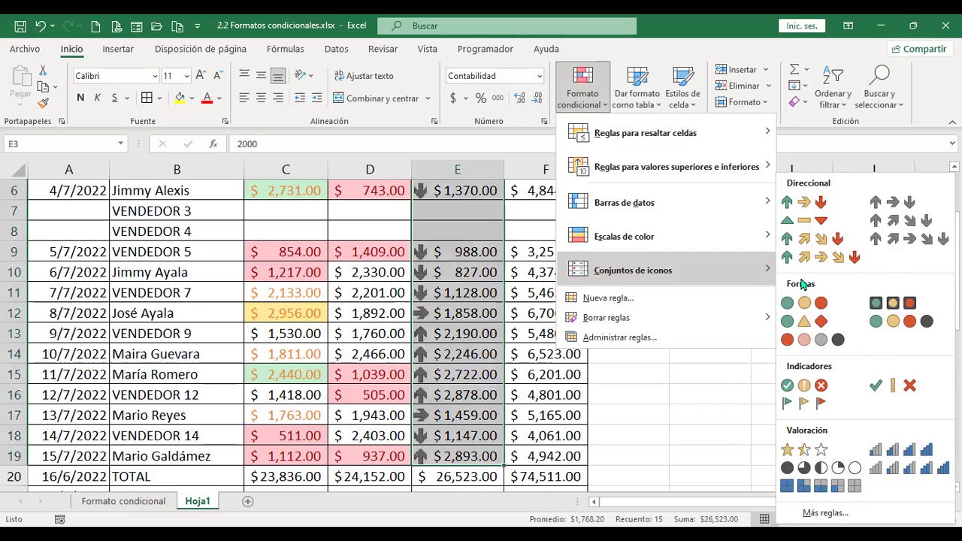
{"action": "left_click", "coordinate": [825, 513]}
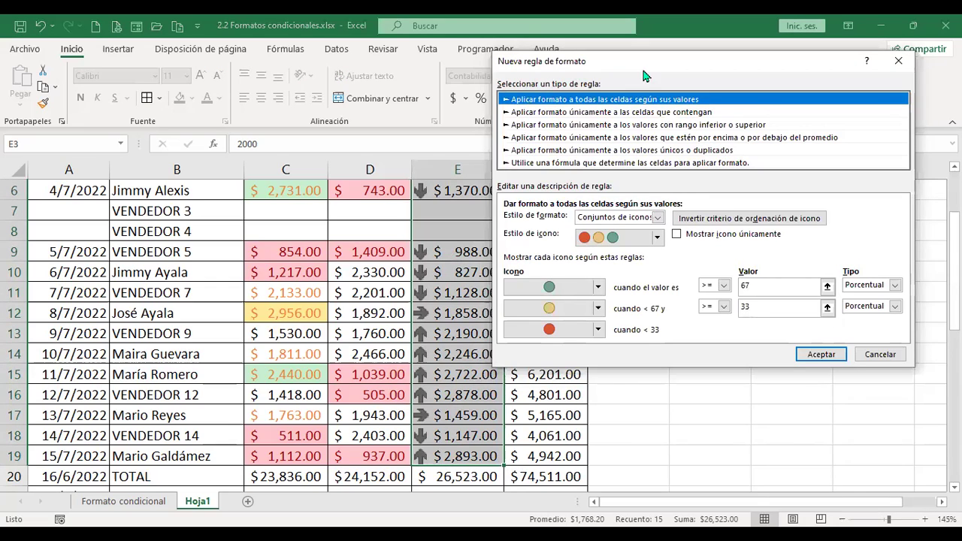
Keep the Conjuntos de iconos format style and choose the green, yellow and red three-circle set.
{"action": "left_click", "coordinate": [657, 217]}
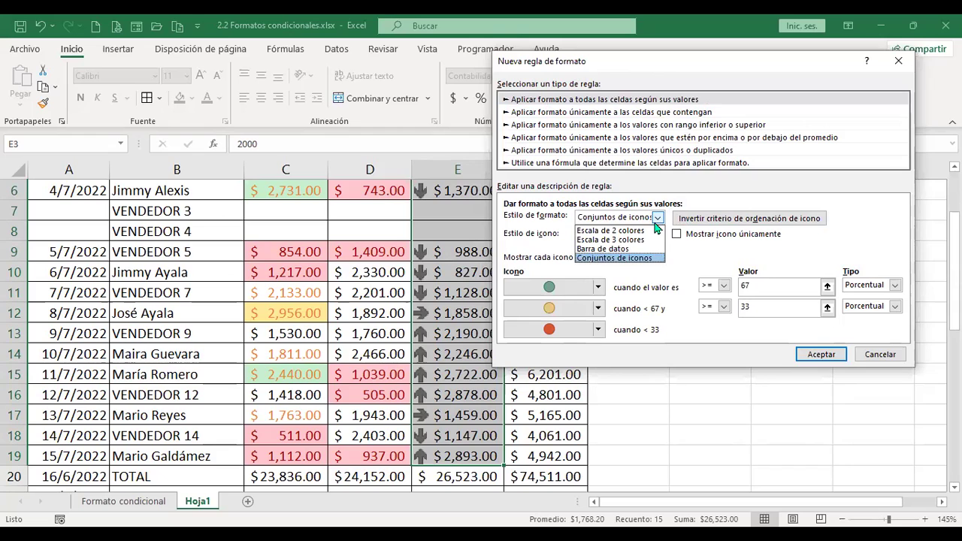
{"action": "left_click", "coordinate": [713, 200]}
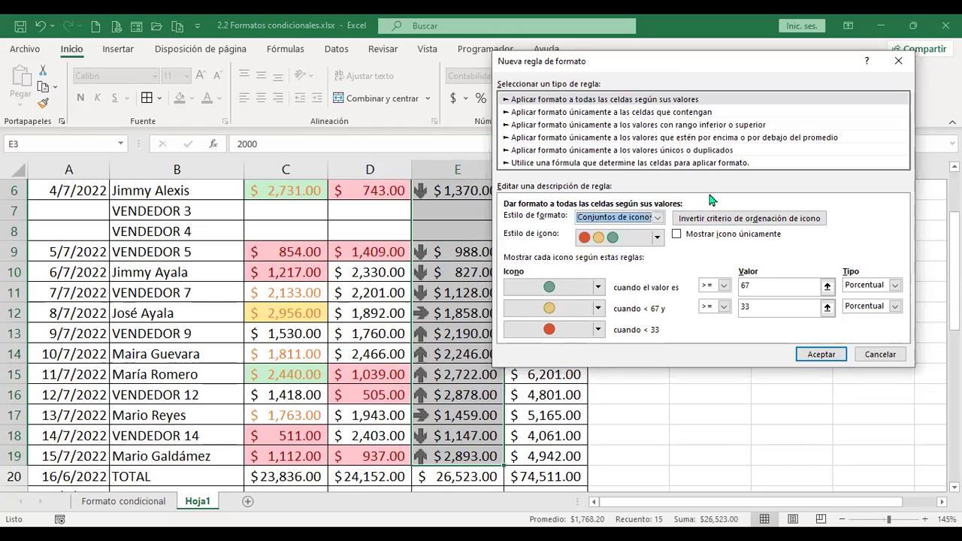
{"action": "left_click", "coordinate": [656, 237]}
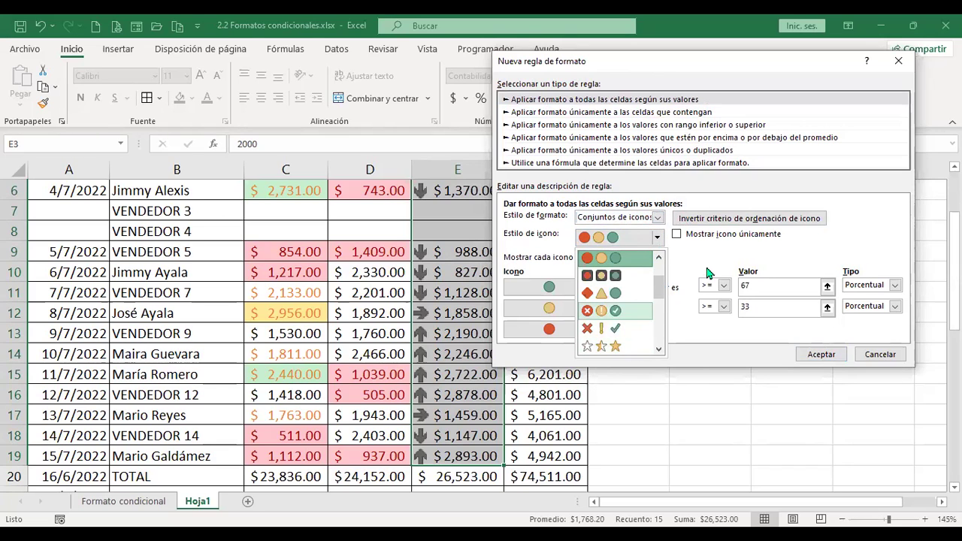
{"action": "left_click", "coordinate": [697, 250]}
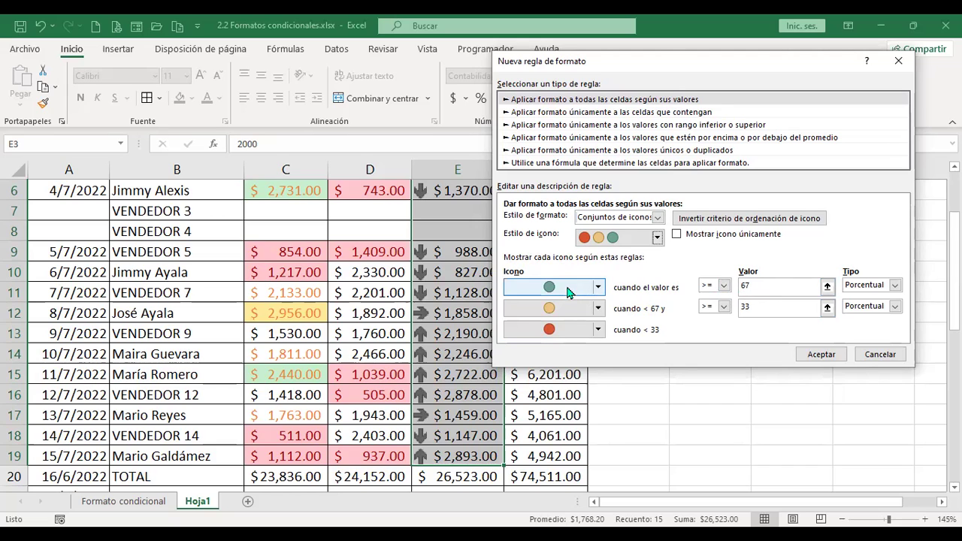
{"action": "left_click", "coordinate": [598, 287]}
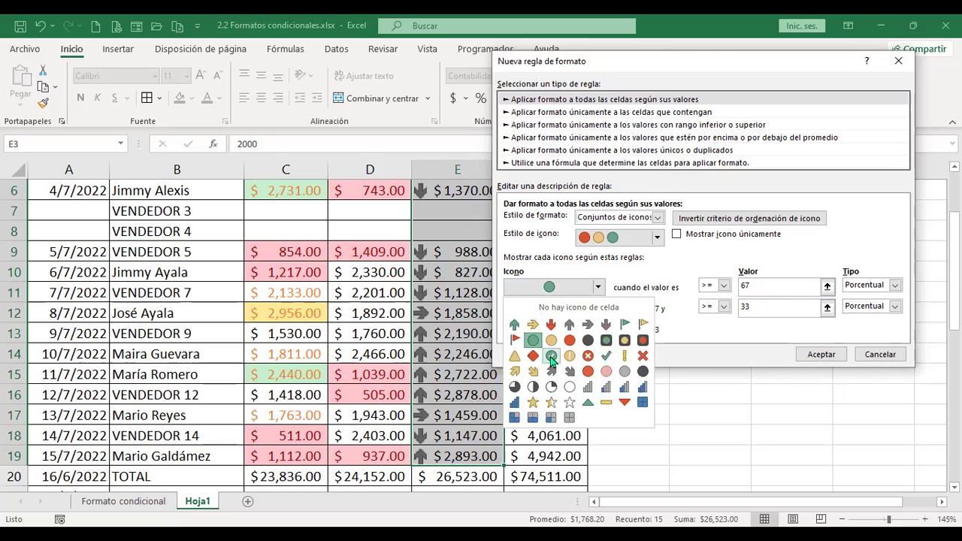
{"action": "left_click", "coordinate": [643, 285]}
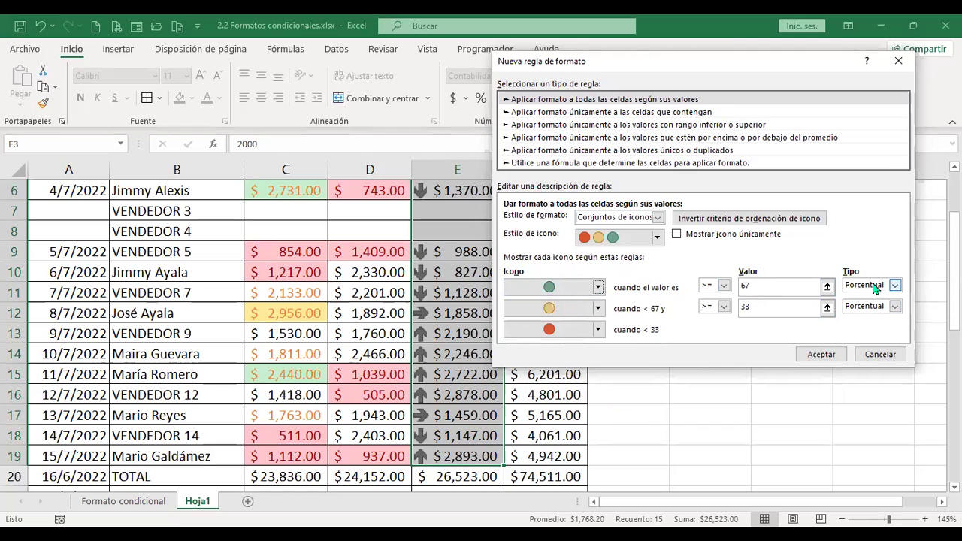
{"action": "left_click", "coordinate": [895, 285]}
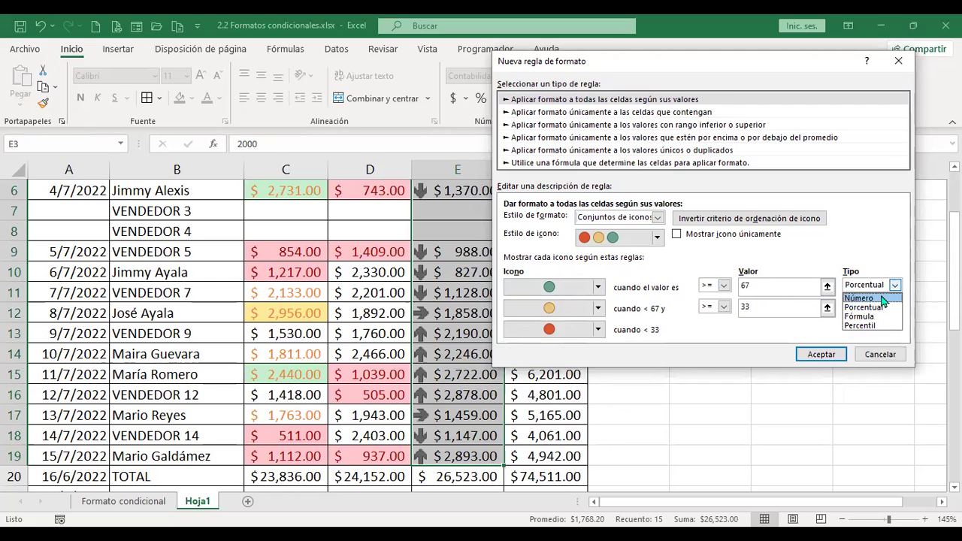
Set both threshold types to Número, with green from 2000 and yellow from 1000.
{"action": "left_click", "coordinate": [859, 298]}
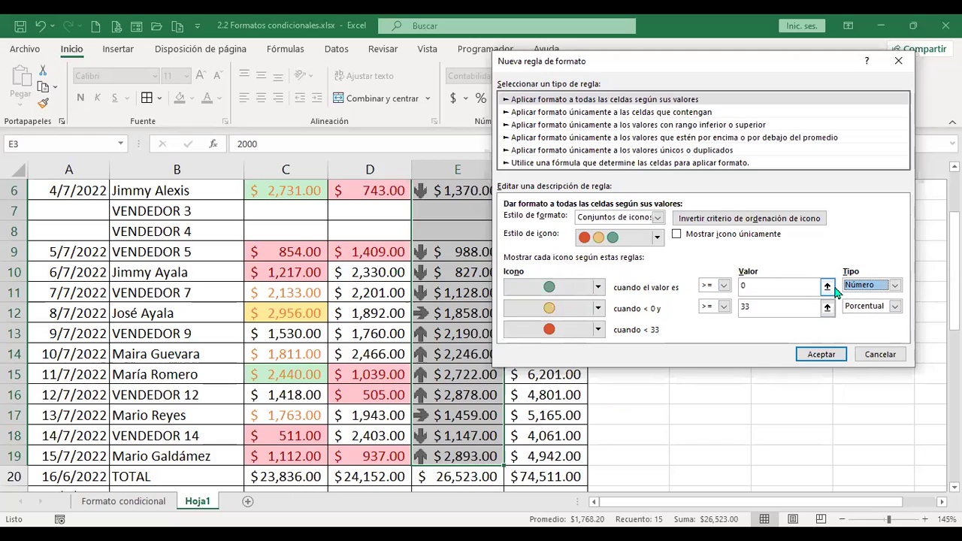
{"action": "left_click", "coordinate": [894, 287]}
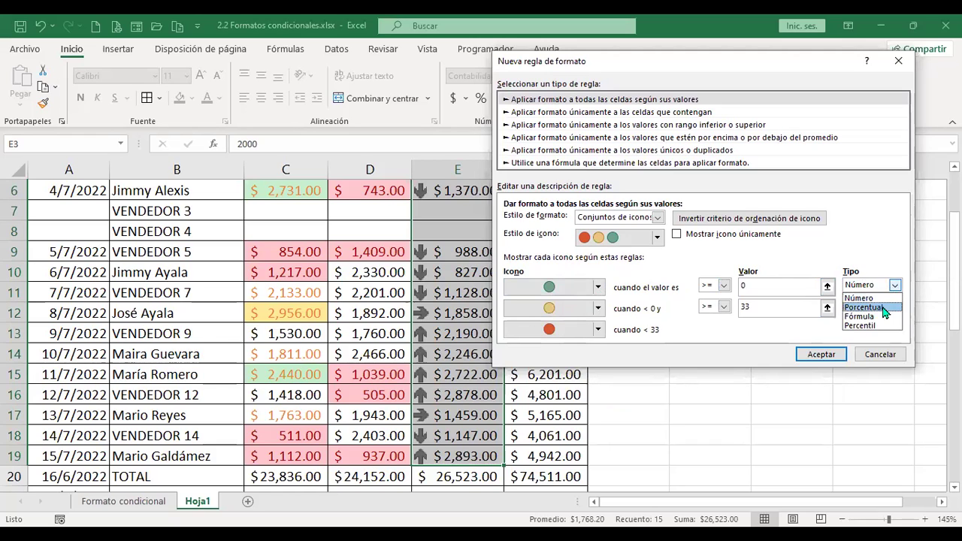
{"action": "left_click", "coordinate": [891, 308]}
{"action": "left_click", "coordinate": [894, 286]}
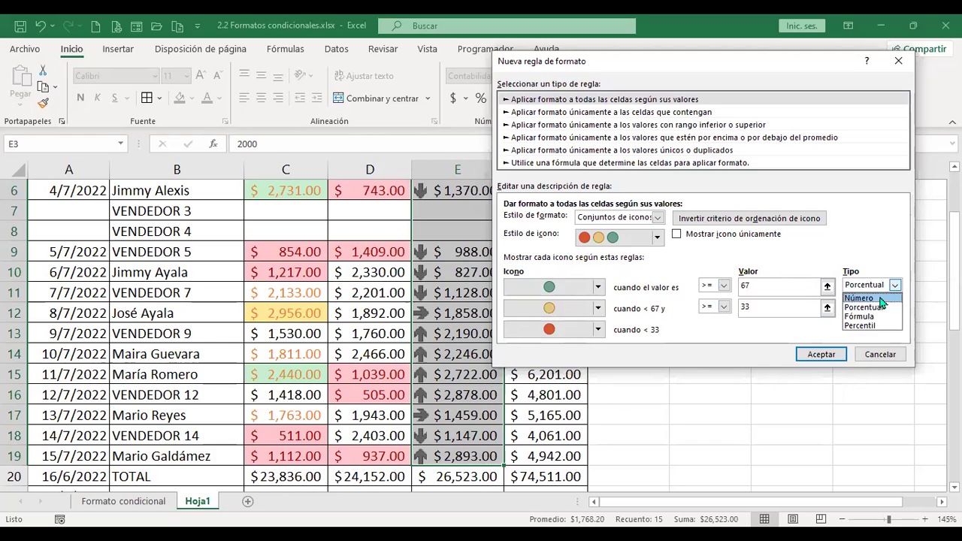
{"action": "left_click", "coordinate": [881, 299]}
{"action": "left_click", "coordinate": [771, 286]}
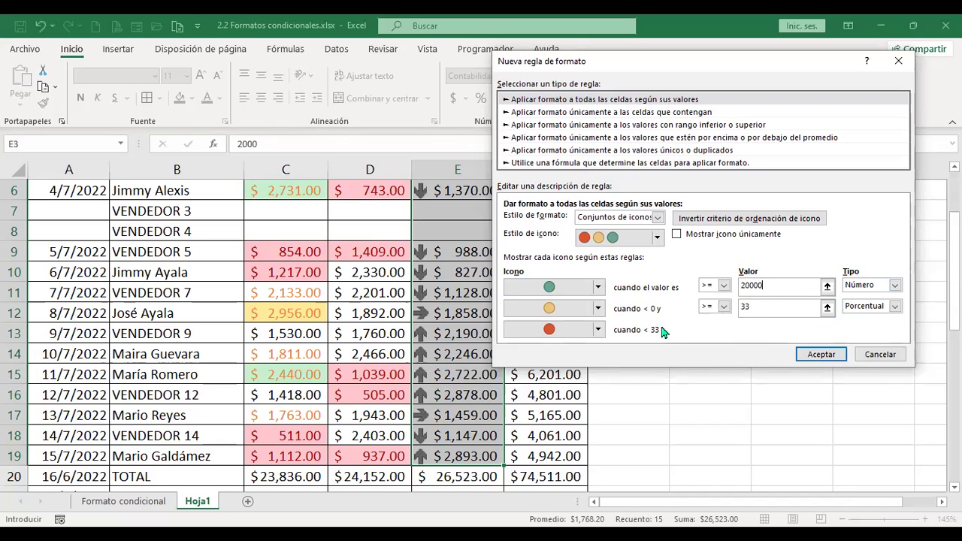
{"action": "left_click", "coordinate": [894, 307]}
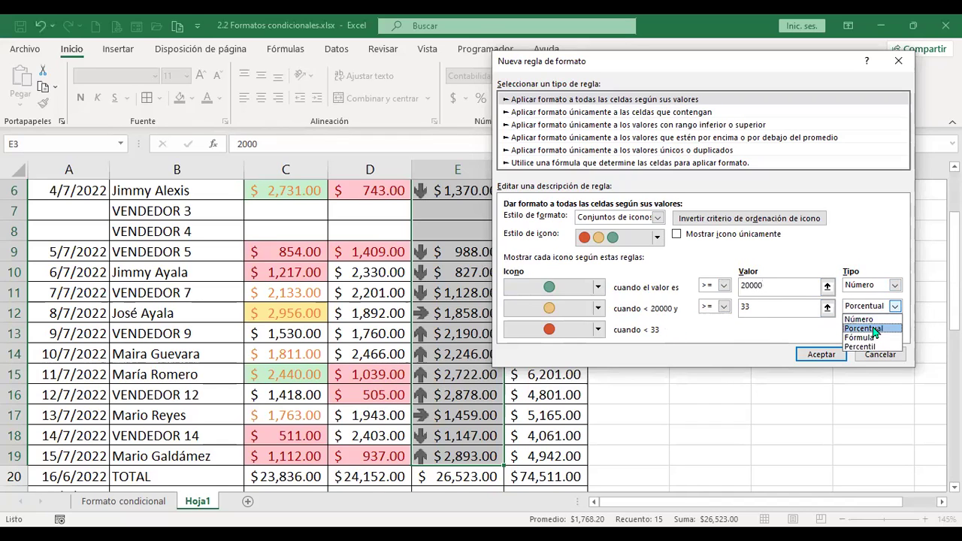
{"action": "left_click", "coordinate": [870, 318]}
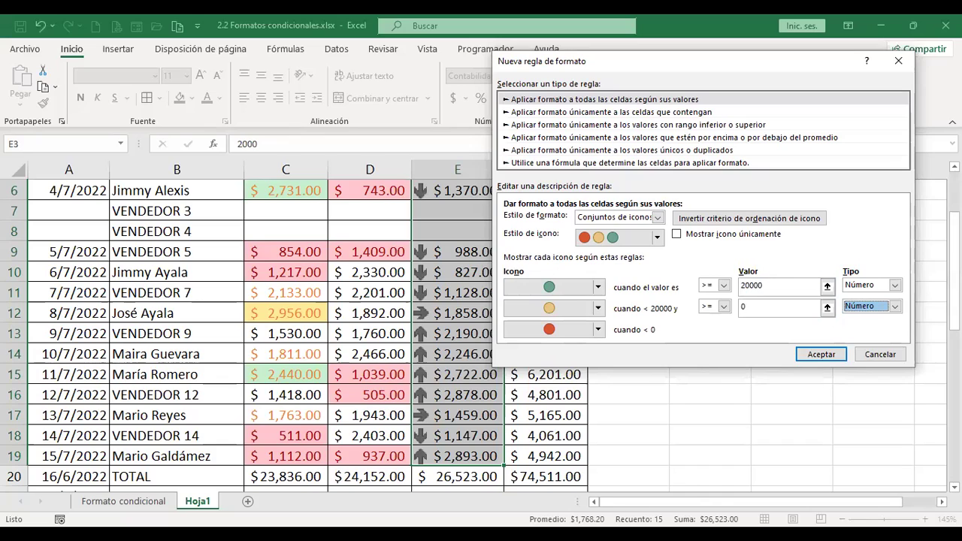
{"action": "left_click", "coordinate": [790, 286]}
{"action": "key", "text": "BackSpace"}
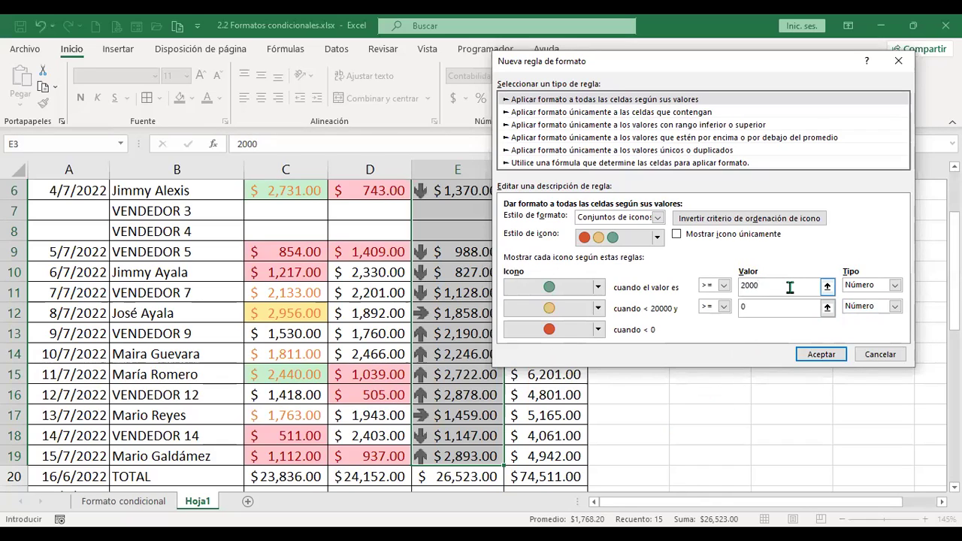
{"action": "left_click", "coordinate": [769, 301]}
{"action": "left_click", "coordinate": [777, 285]}
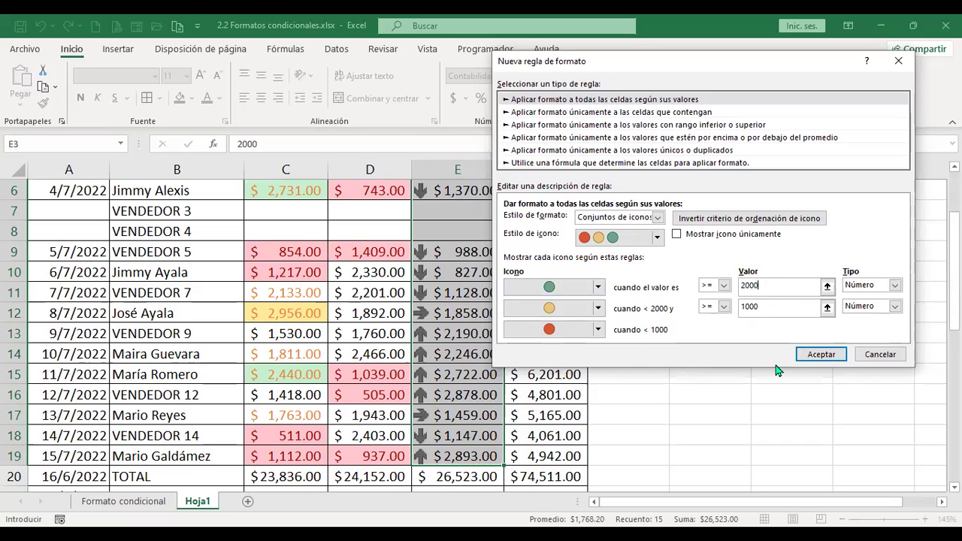
Apply the circle rule so MES 3 shows green from 2,000, yellow from 1,000, red below.
{"action": "left_click", "coordinate": [818, 354]}
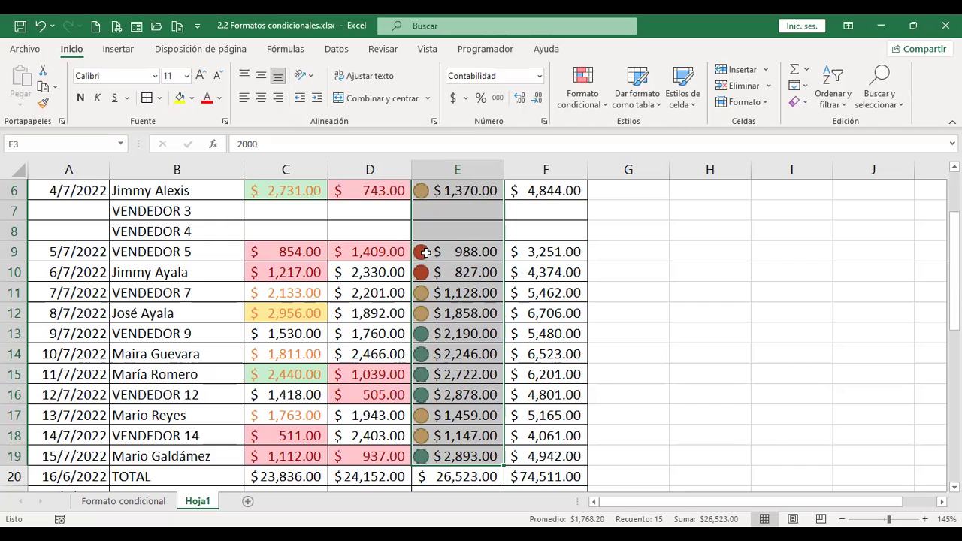
{"action": "scroll", "coordinate": [460, 261], "scroll_direction": "up", "scroll_amount": 2}
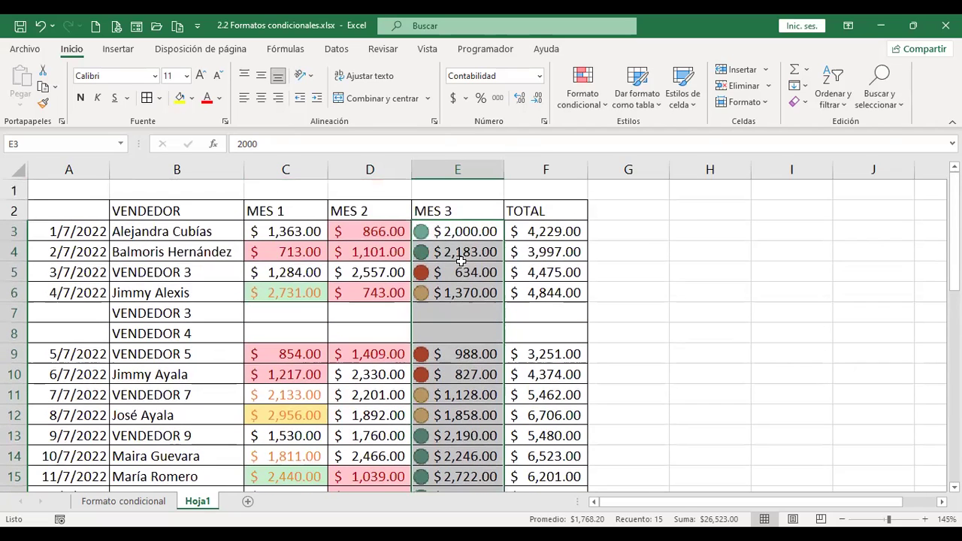
{"action": "left_click", "coordinate": [601, 106]}
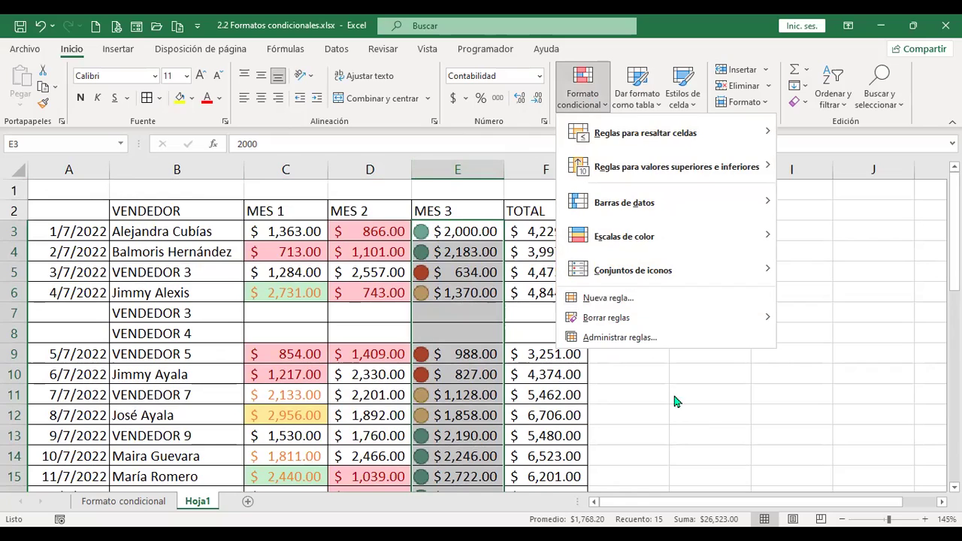
{"action": "left_click", "coordinate": [203, 505]}
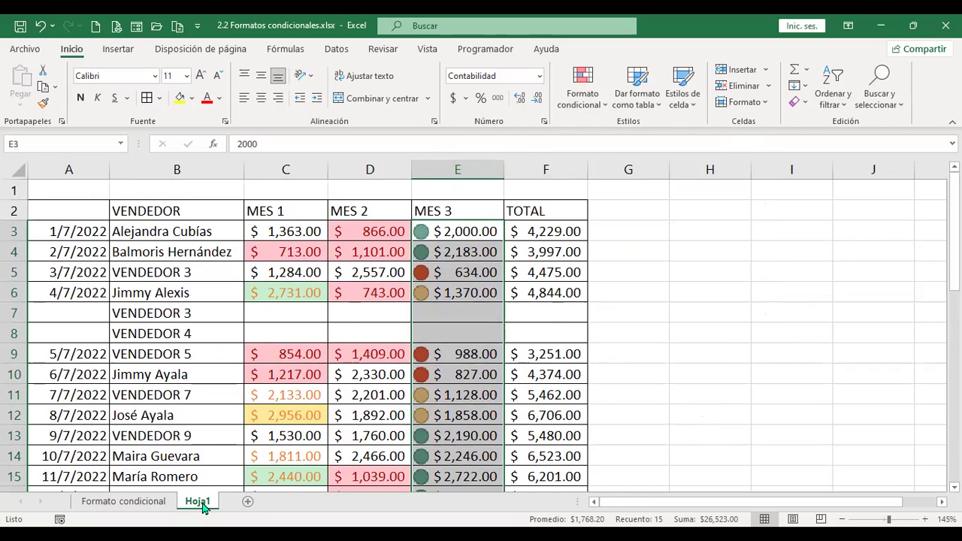
Copy the Hoja1 sheet to the end of the workbook as Hoja1 (2).
{"action": "right_click", "coordinate": [203, 505]}
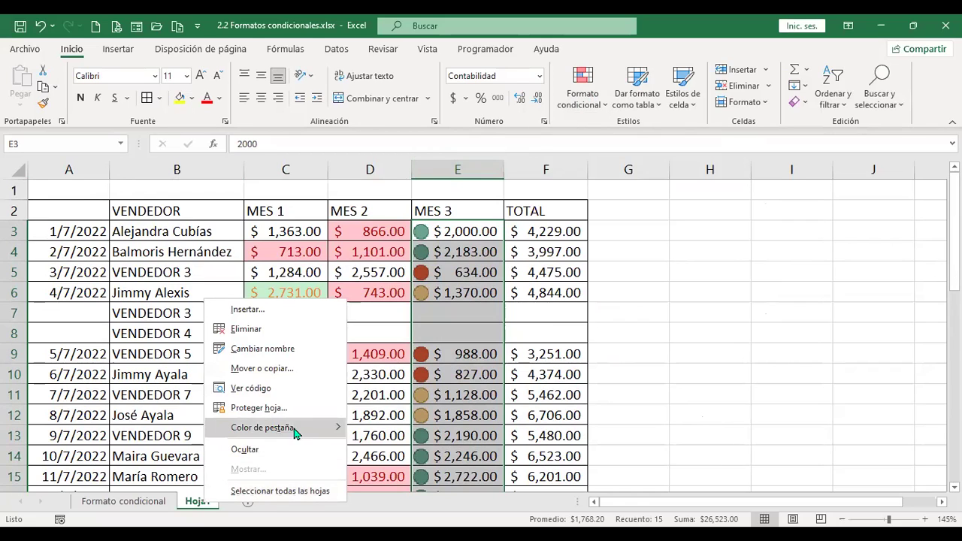
{"action": "left_click", "coordinate": [308, 368]}
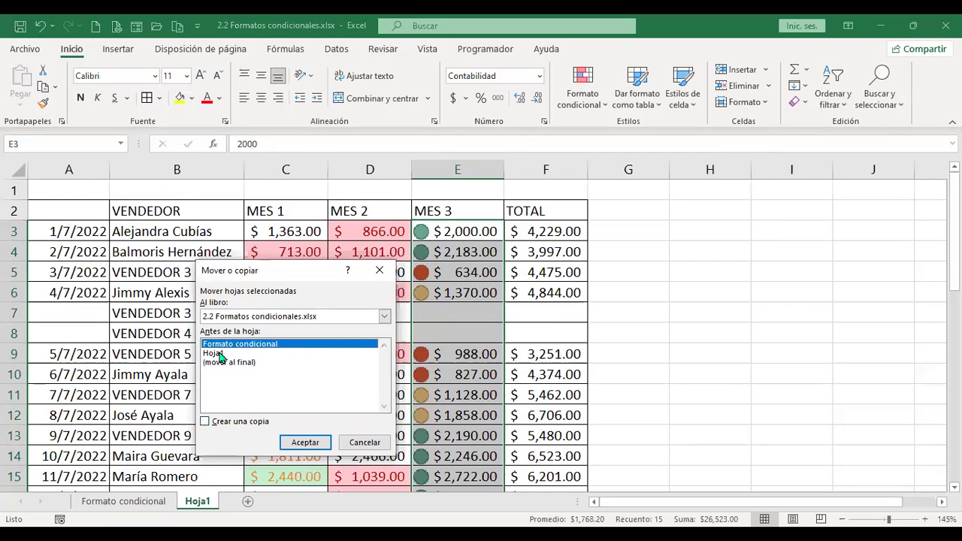
{"action": "left_click", "coordinate": [217, 355]}
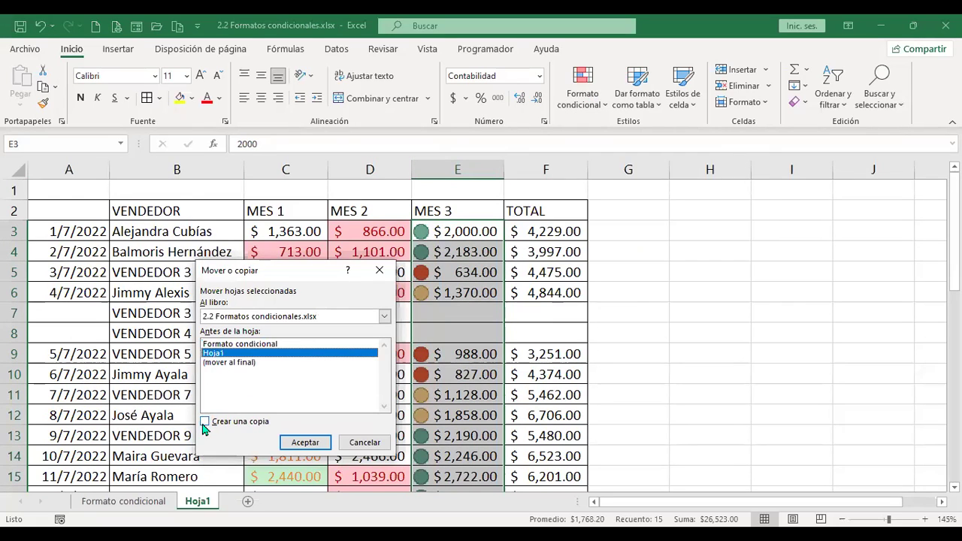
{"action": "left_click", "coordinate": [206, 423]}
{"action": "left_click", "coordinate": [234, 363]}
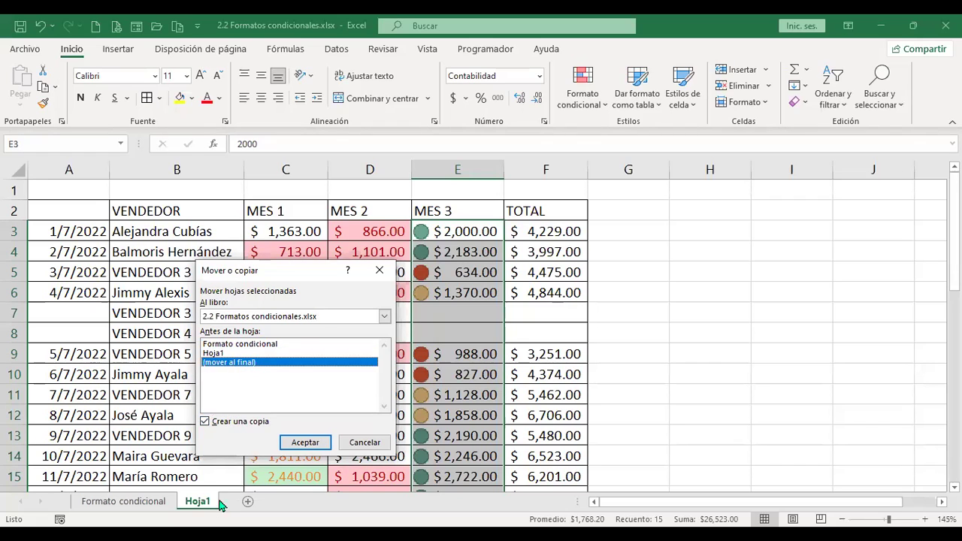
{"action": "key", "text": "Return"}
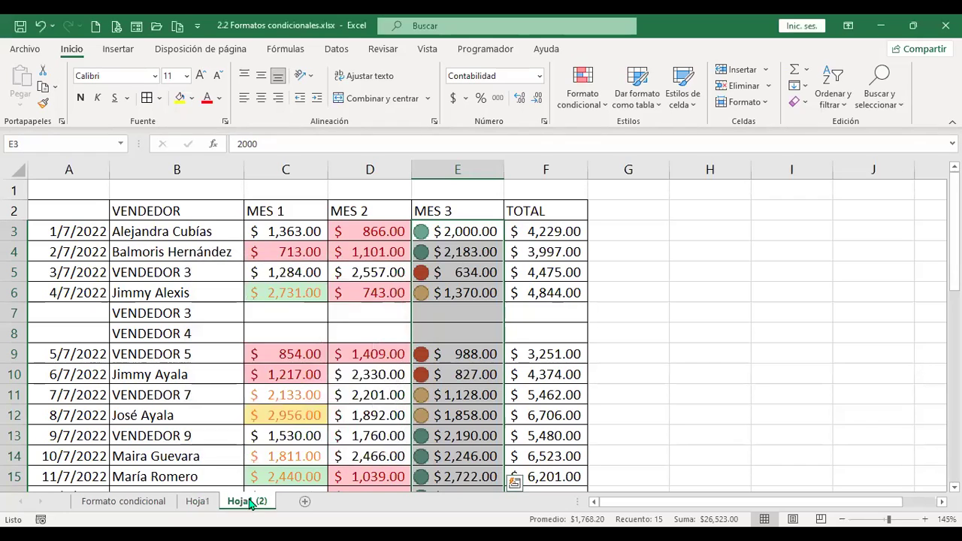
{"action": "left_click", "coordinate": [20, 173]}
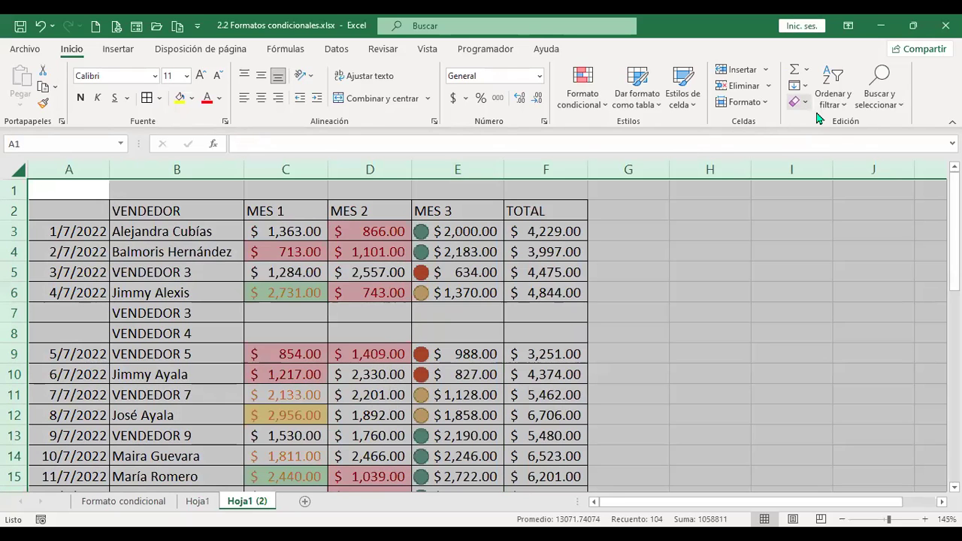
Clear all formatting from the Hoja1 (2) copy, comparing it with the original Hoja1.
{"action": "left_click", "coordinate": [805, 105]}
{"action": "left_click", "coordinate": [842, 142]}
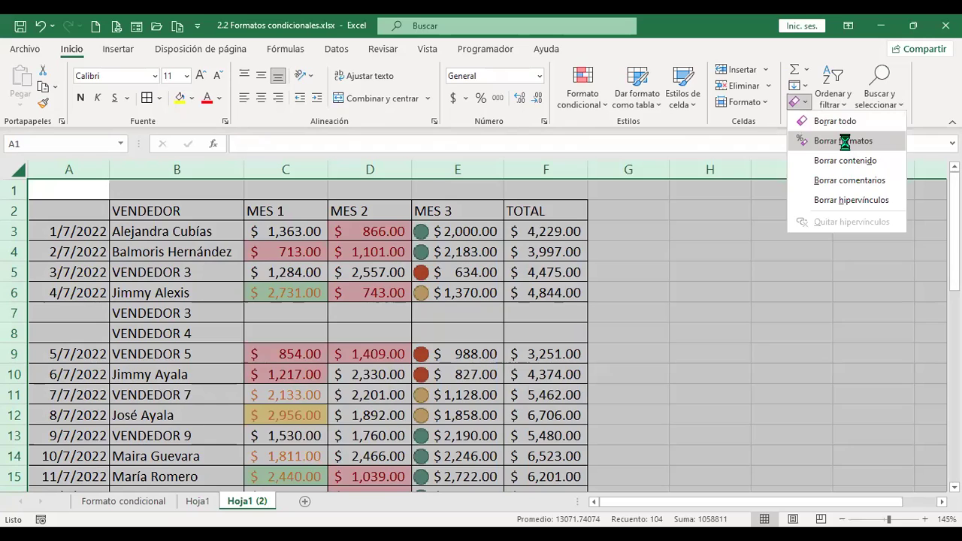
{"action": "left_click", "coordinate": [198, 501]}
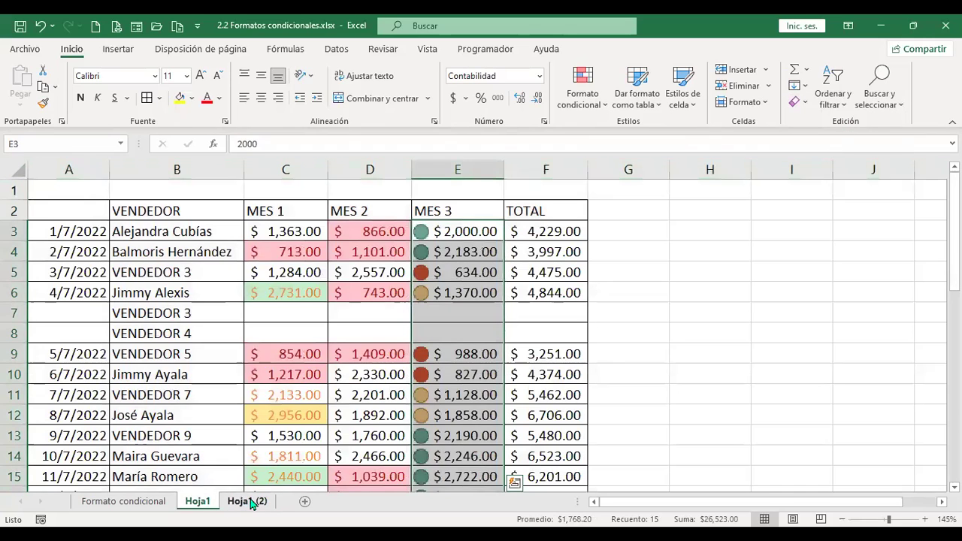
{"action": "left_click", "coordinate": [248, 502]}
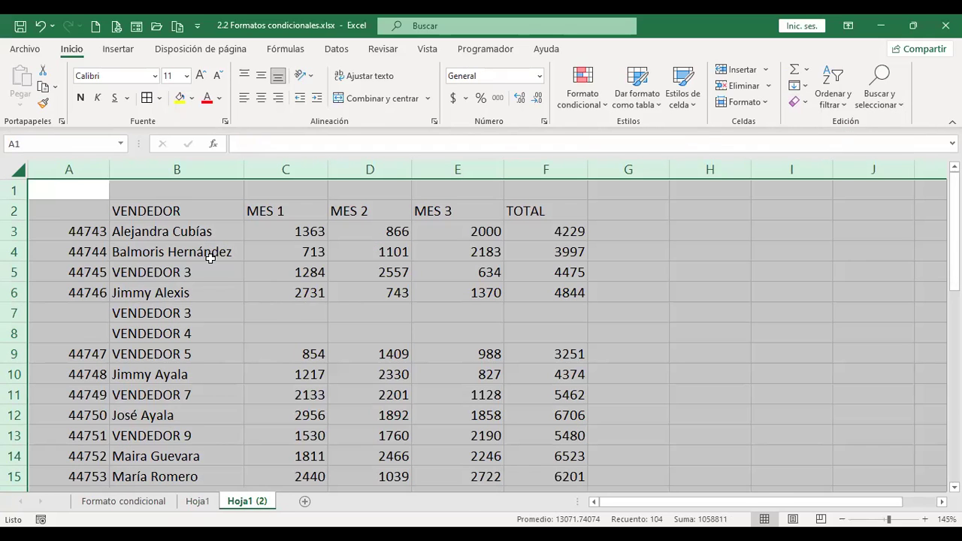
Select the column A dates from A3 to A21 and bring up the number format list.
{"action": "left_click_drag", "start_coordinate": [78, 228], "coordinate": [75, 380]}
{"action": "scroll", "coordinate": [76, 387], "scroll_direction": "down", "scroll_amount": 3}
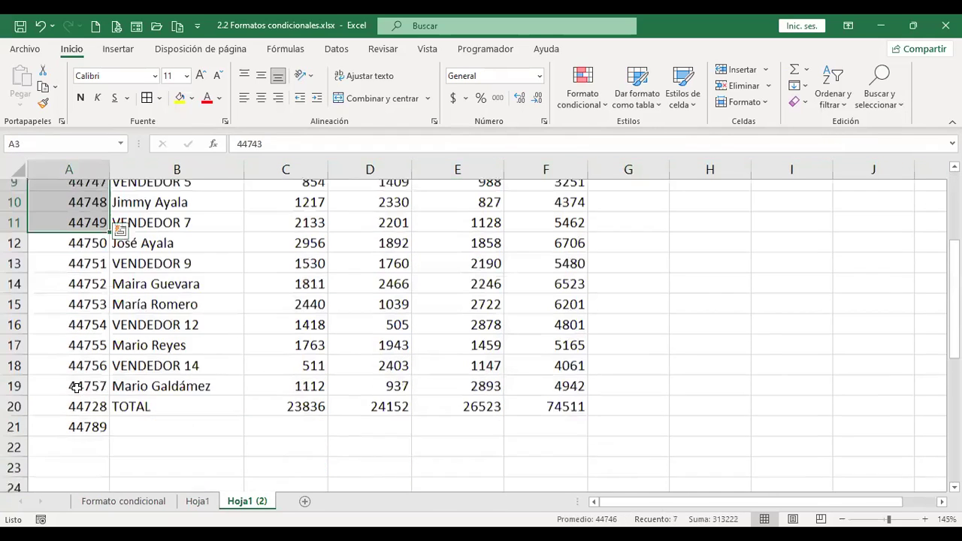
{"action": "left_click", "coordinate": [91, 413], "text": "shift"}
{"action": "scroll", "coordinate": [98, 290], "scroll_direction": "up", "scroll_amount": 3}
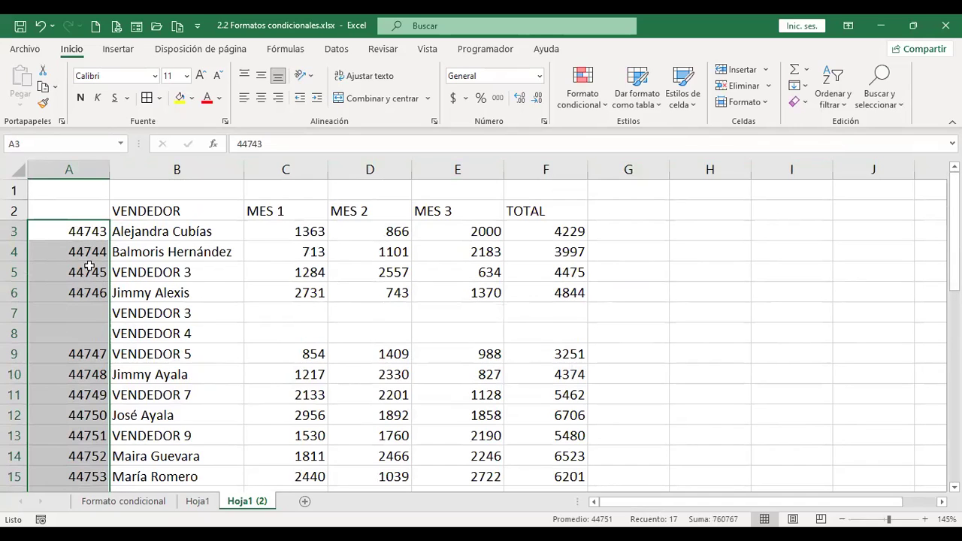
{"action": "left_click", "coordinate": [540, 77]}
Show column A as Fecha corta and C3:F20 in $ accounting format.
{"action": "left_click", "coordinate": [509, 240]}
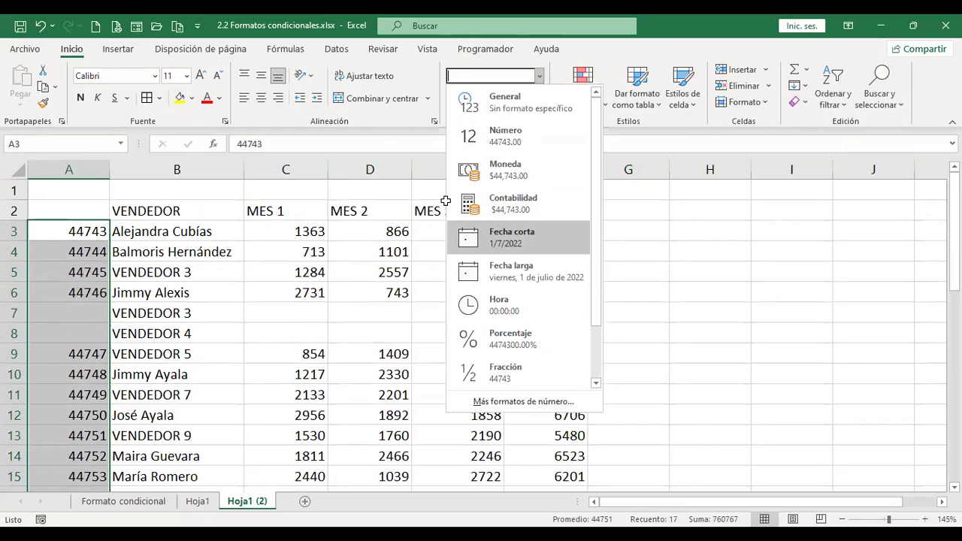
{"action": "left_click_drag", "start_coordinate": [306, 225], "coordinate": [576, 328]}
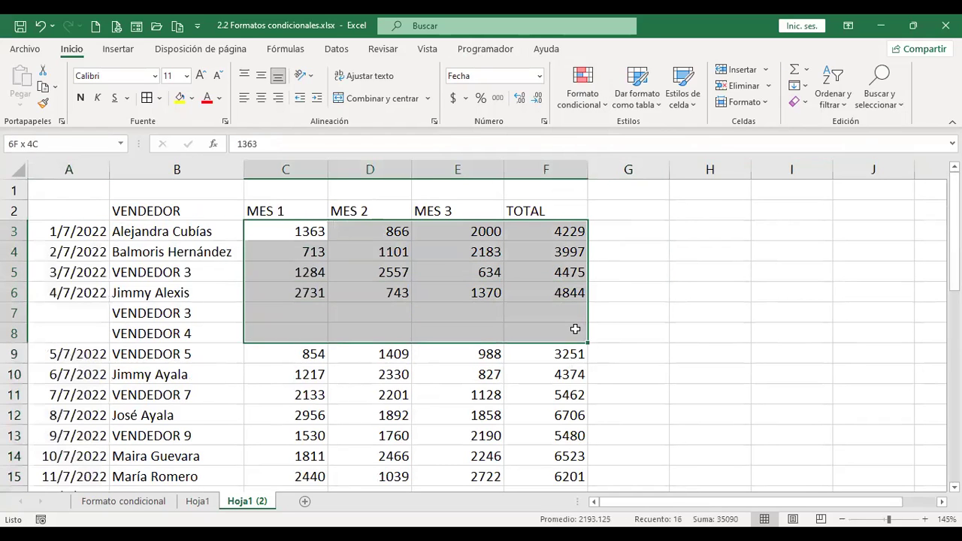
{"action": "scroll", "coordinate": [576, 329], "scroll_direction": "down", "scroll_amount": 3}
{"action": "left_click", "coordinate": [569, 393], "text": "shift"}
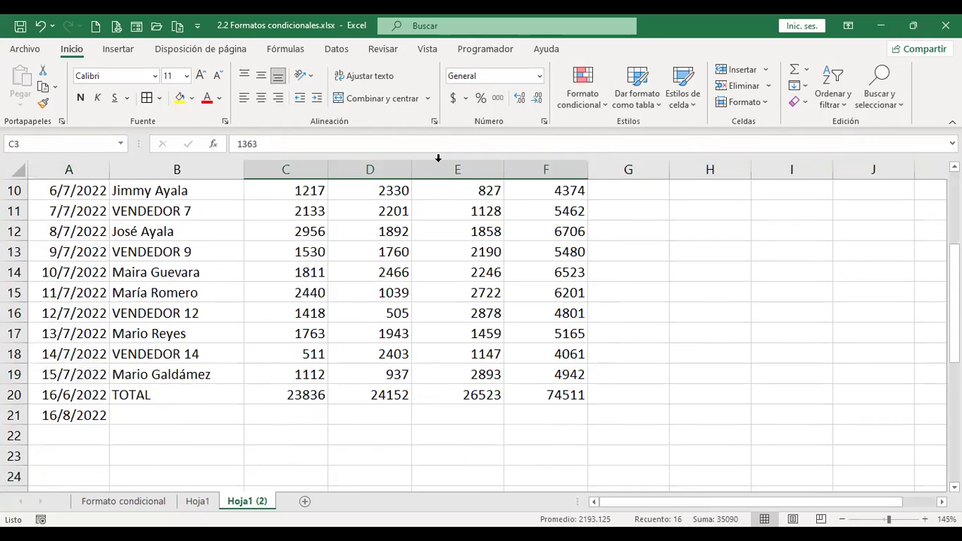
{"action": "left_click", "coordinate": [453, 98]}
{"action": "scroll", "coordinate": [459, 322], "scroll_direction": "up", "scroll_amount": 3}
{"action": "left_click", "coordinate": [297, 225]}
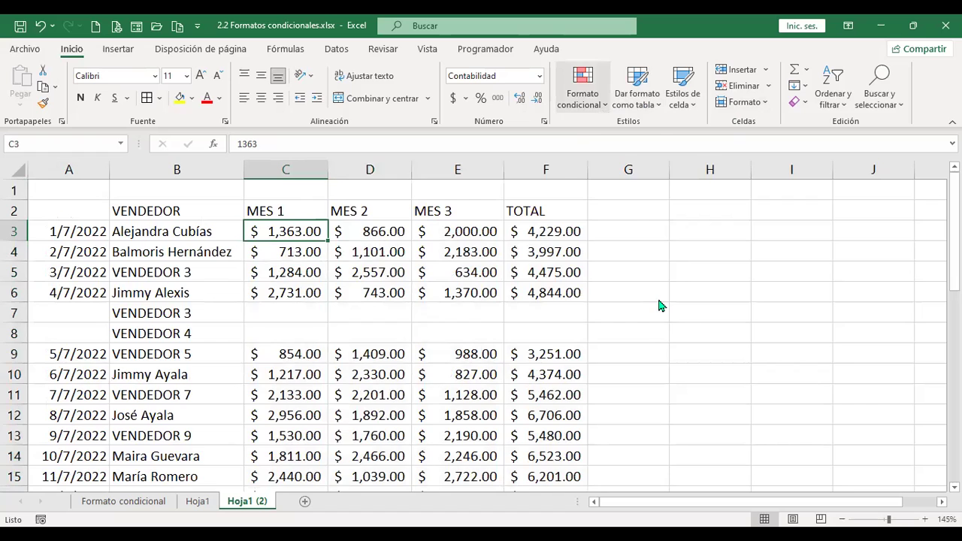
Look through the conditional formatting options without applying any, then return to cell B3.
{"action": "key", "text": "alt+o"}
{"action": "key", "text": "f"}
{"action": "key", "text": "c"}
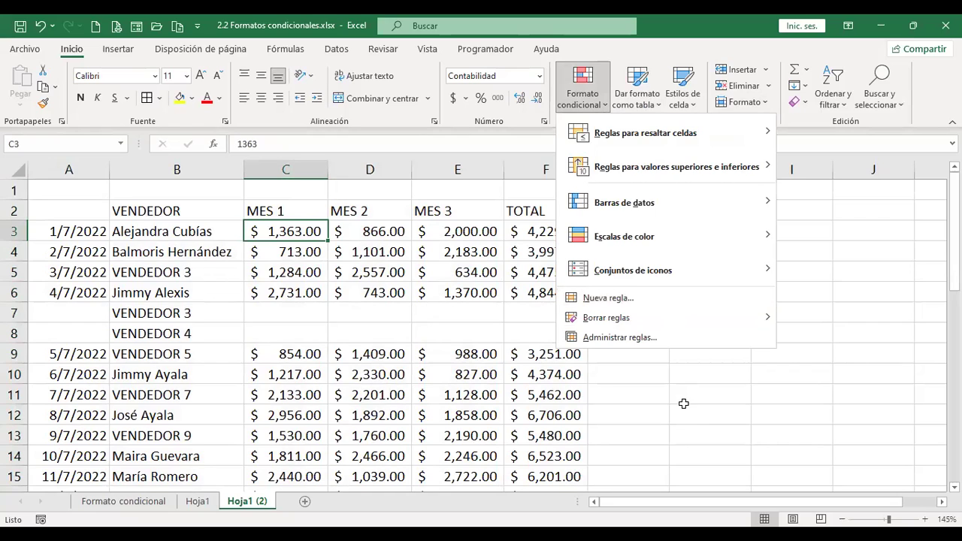
{"action": "key", "text": "Escape"}
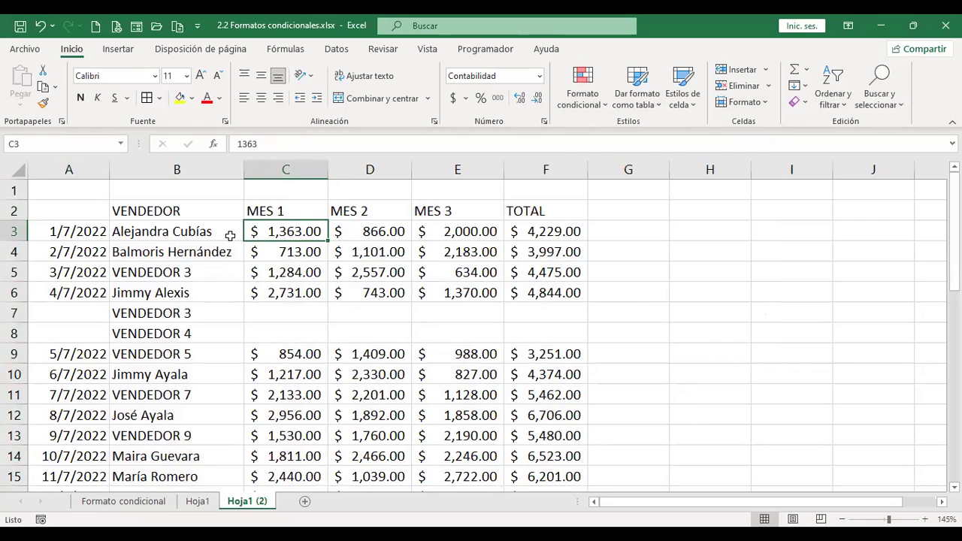
{"action": "left_click", "coordinate": [229, 230]}
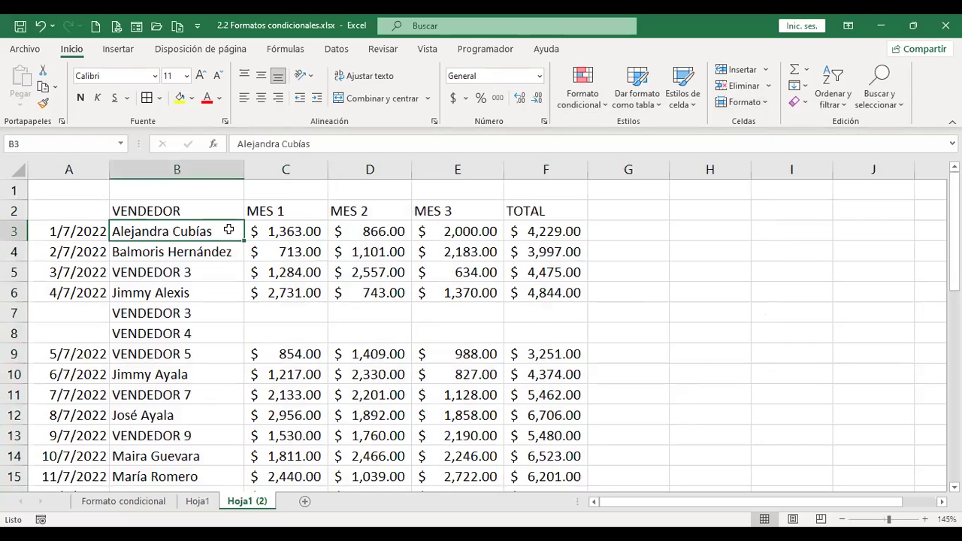
Enter the header FECHA in cell A2 above the dates.
{"action": "key", "text": "ctrl+a"}
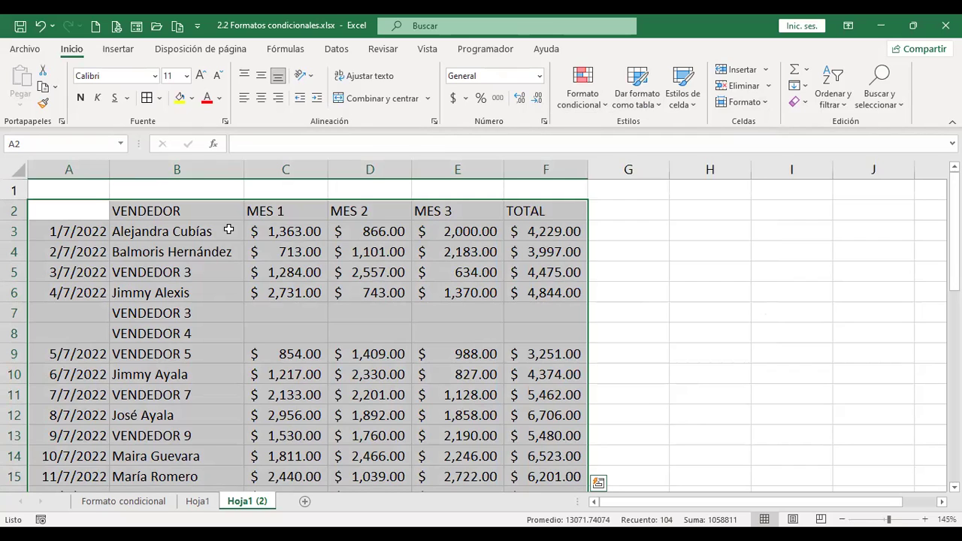
{"action": "left_click", "coordinate": [228, 230]}
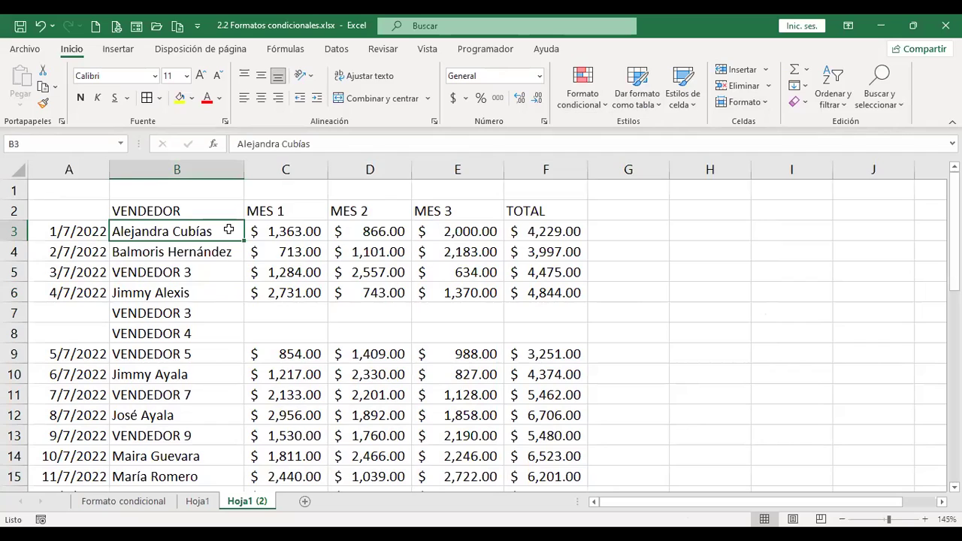
{"action": "left_click", "coordinate": [81, 232]}
{"action": "left_click", "coordinate": [90, 211]}
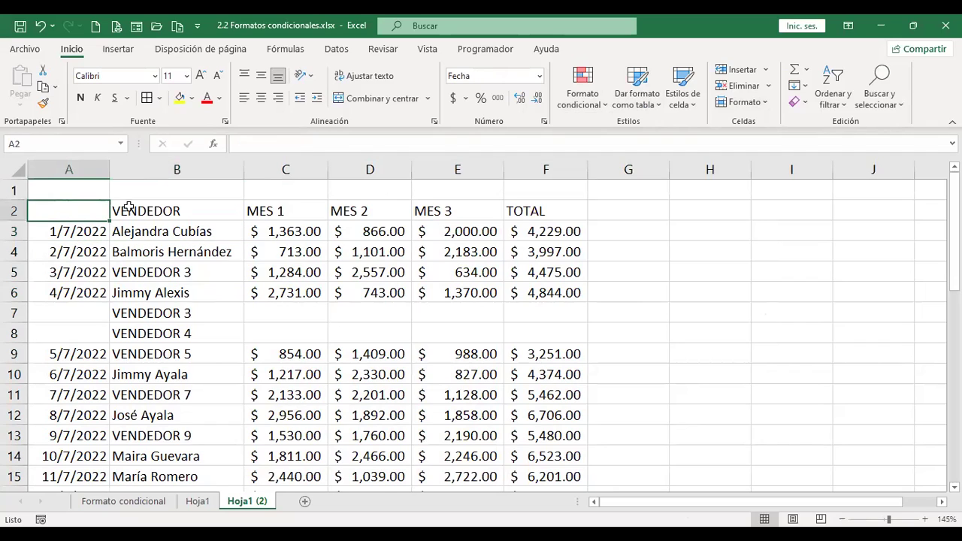
{"action": "type", "text": "E"}
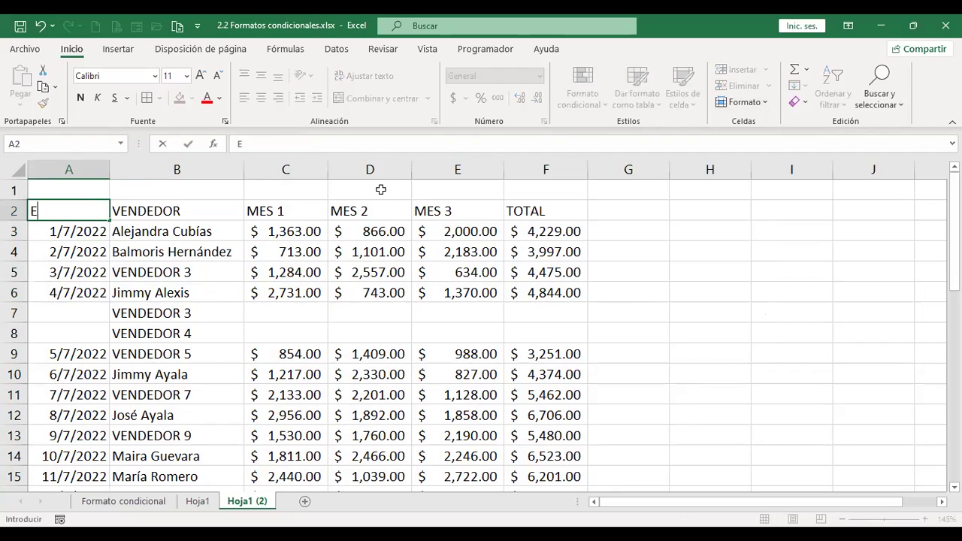
{"action": "key", "text": "BackSpace"}
{"action": "type", "text": "FECHA"}
{"action": "key", "text": "Return"}
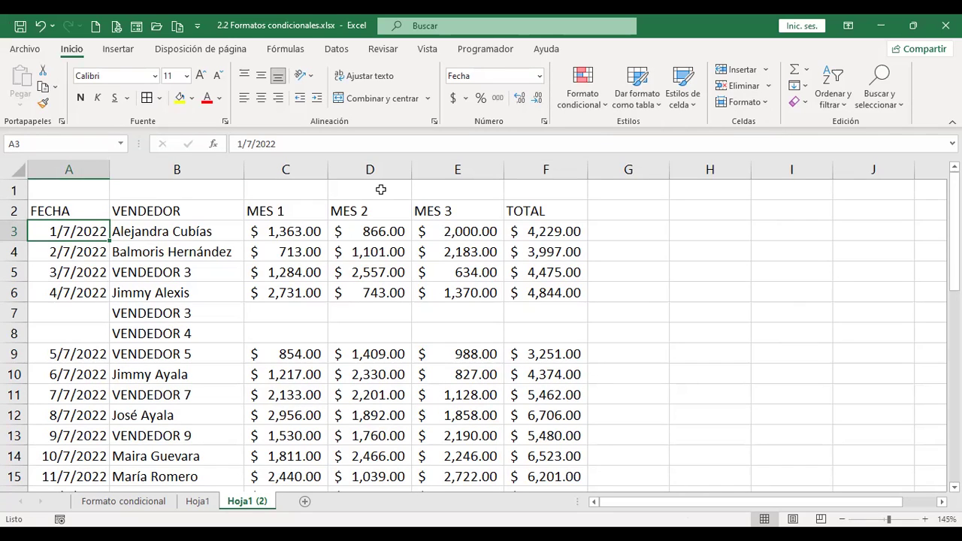
{"action": "key", "text": "ctrl+shift+Right"}
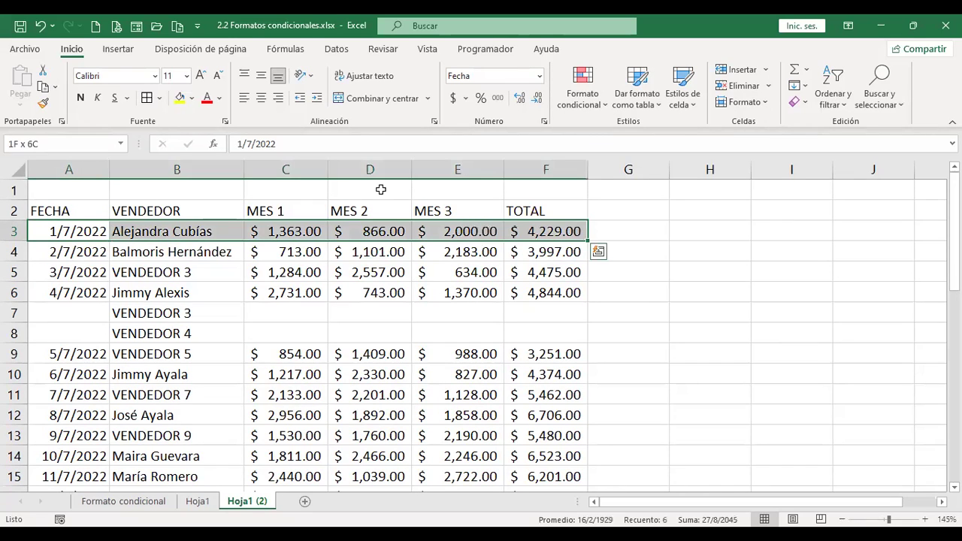
Extend the selection from A3 across to column F and down to row 19, leaving out the TOTAL row.
{"action": "key", "text": "ctrl+shift+Down"}
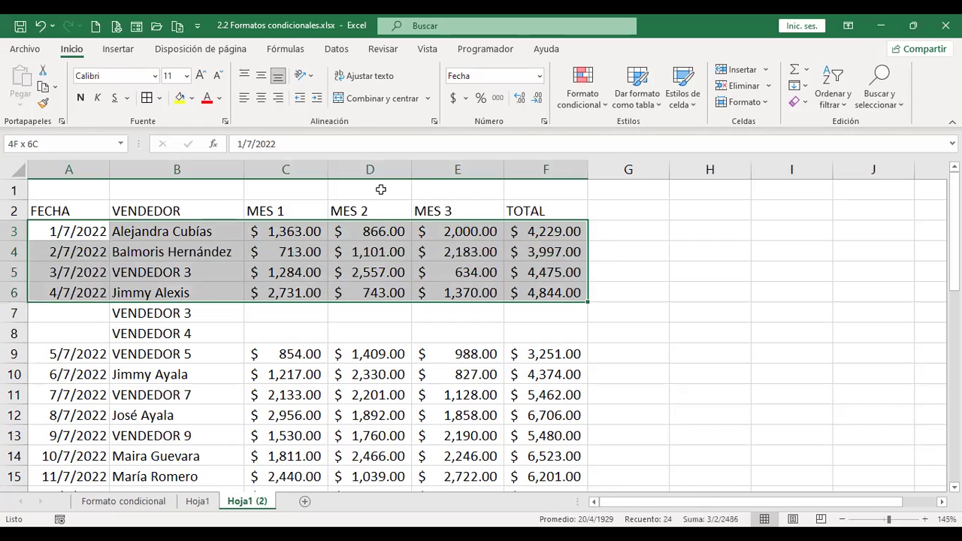
{"action": "key", "text": "shift+Down"}
{"action": "key", "text": "ctrl+shift+Down"}
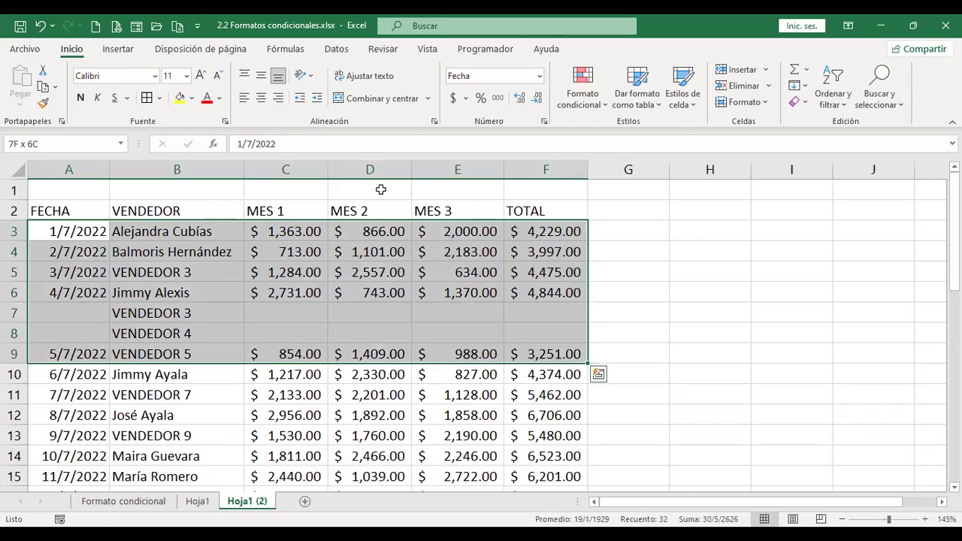
{"action": "key", "text": "ctrl+shift+Down"}
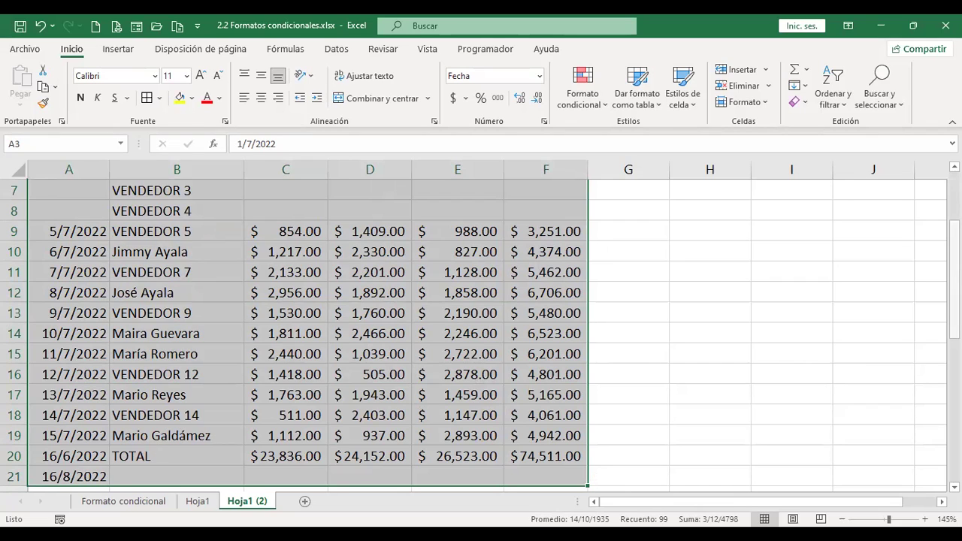
{"action": "key", "text": "shift+Up"}
{"action": "key", "text": "shift+Up"}
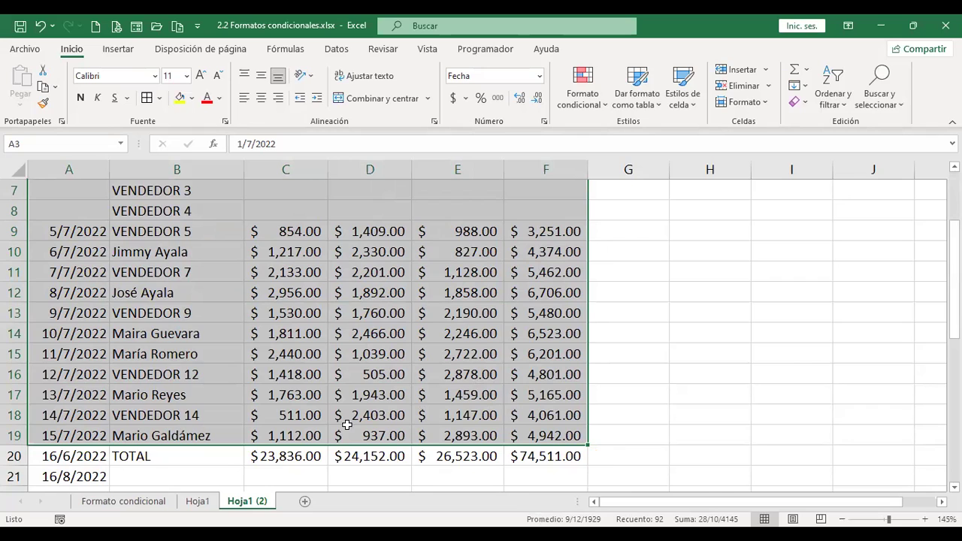
{"action": "scroll", "coordinate": [368, 364], "scroll_direction": "up", "scroll_amount": 2}
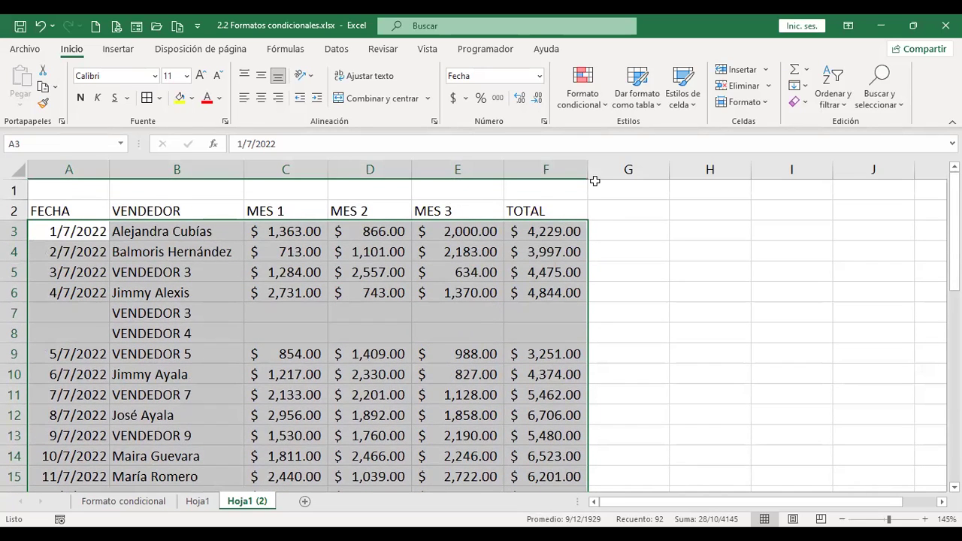
{"action": "left_click", "coordinate": [601, 110]}
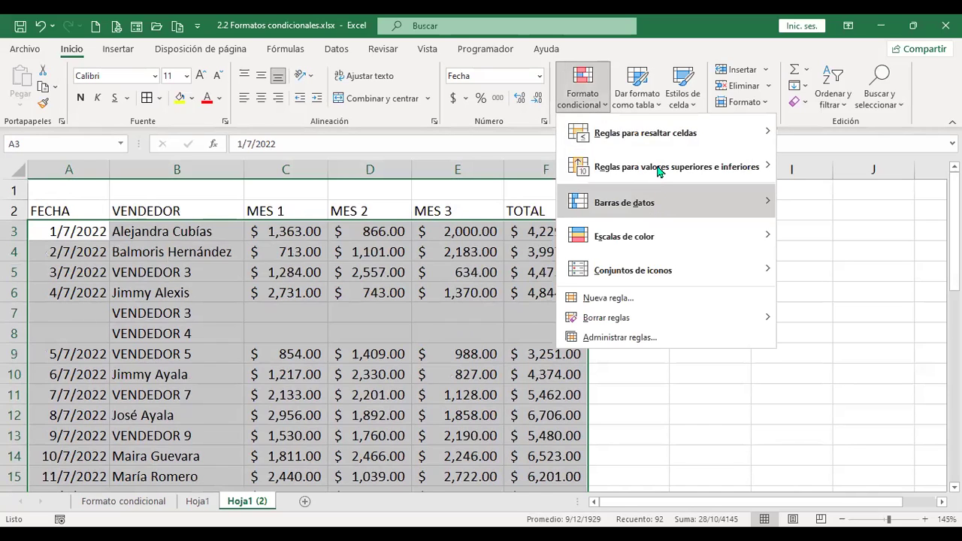
Create a new rule of type 'Utilice una fórmula que determine las celdas para aplicar formato'.
{"action": "left_click", "coordinate": [608, 298]}
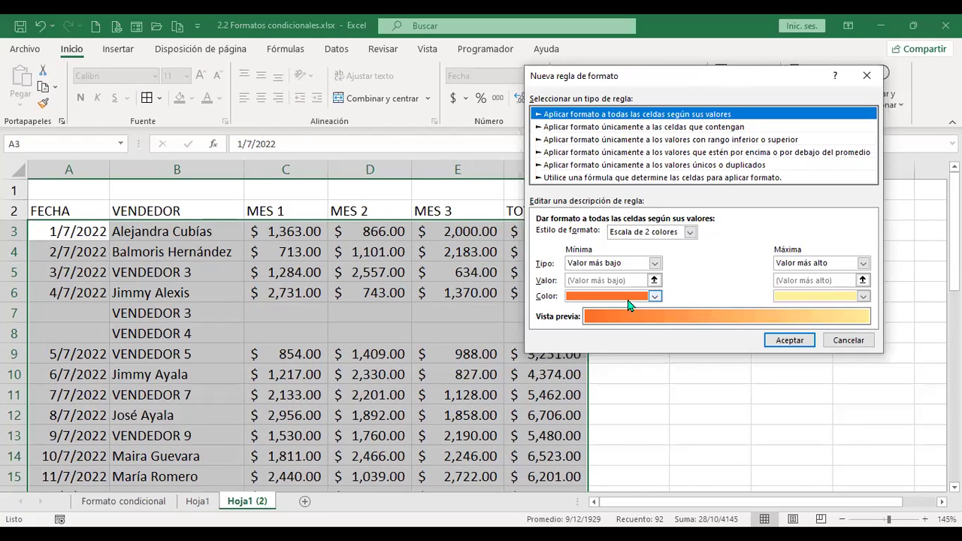
{"action": "left_click", "coordinate": [584, 180]}
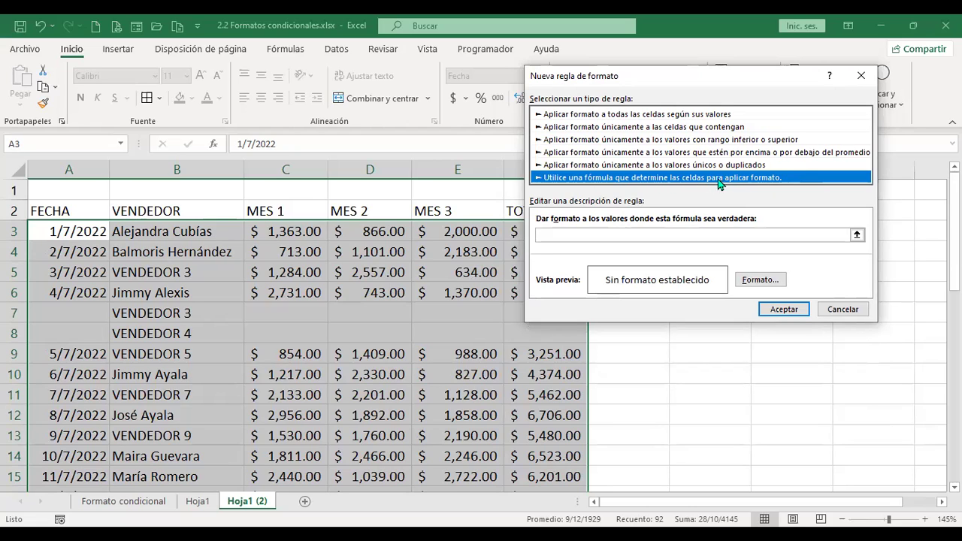
{"action": "left_click", "coordinate": [771, 235]}
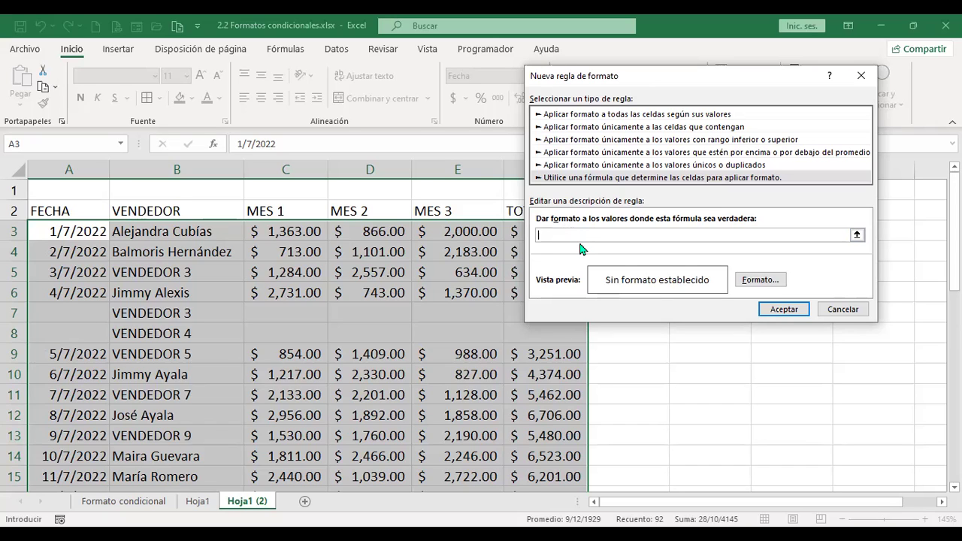
Start the rule formula as =$B$3 by referencing vendor cell B3.
{"action": "type", "text": "="}
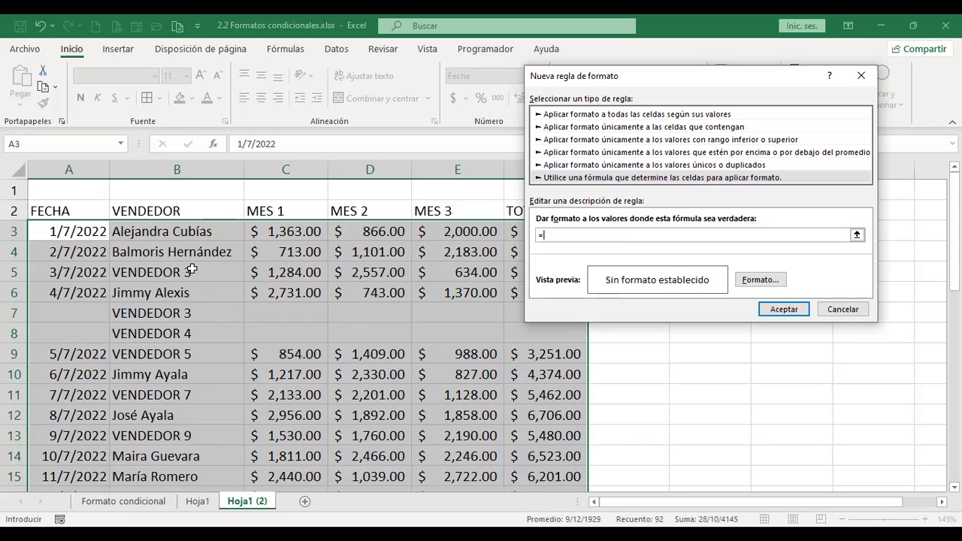
{"action": "left_click", "coordinate": [204, 232]}
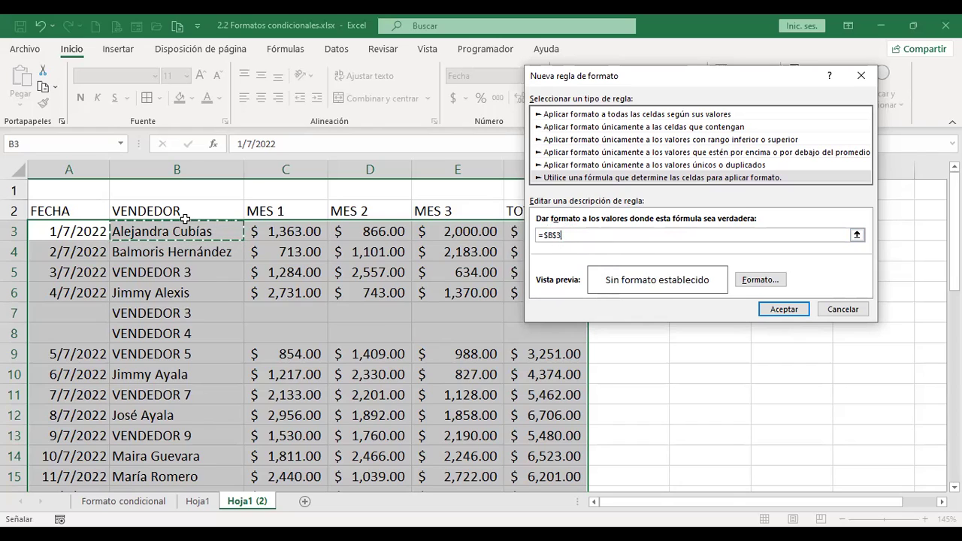
{"action": "left_click", "coordinate": [580, 235]}
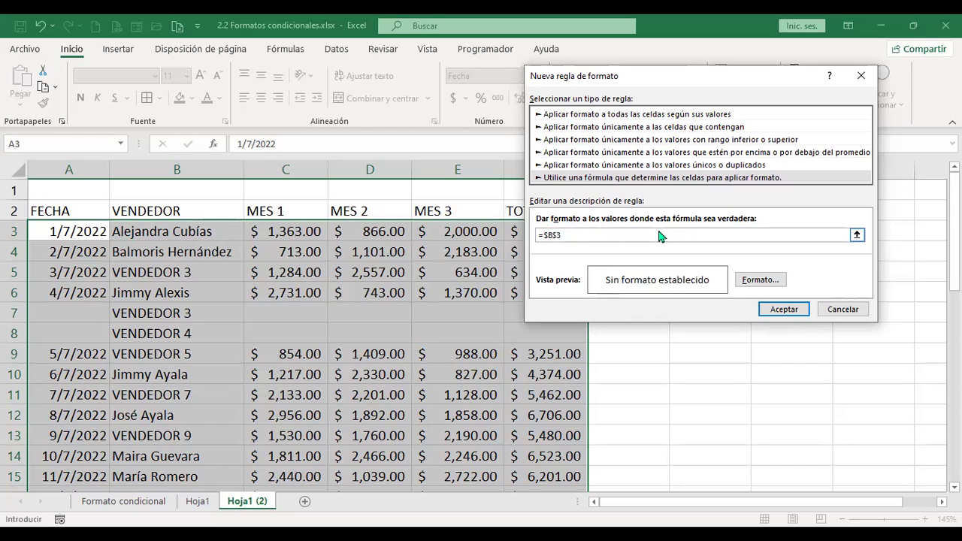
Change the rule formula to =$B3="VENDEDOR 3" so only the column stays locked.
{"action": "key", "text": "BackSpace"}
{"action": "key", "text": "BackSpace"}
{"action": "type", "text": "3"}
{"action": "type", "text": "="}
{"action": "type", "text": "\""}
{"action": "type", "text": "VENDEDOR"}
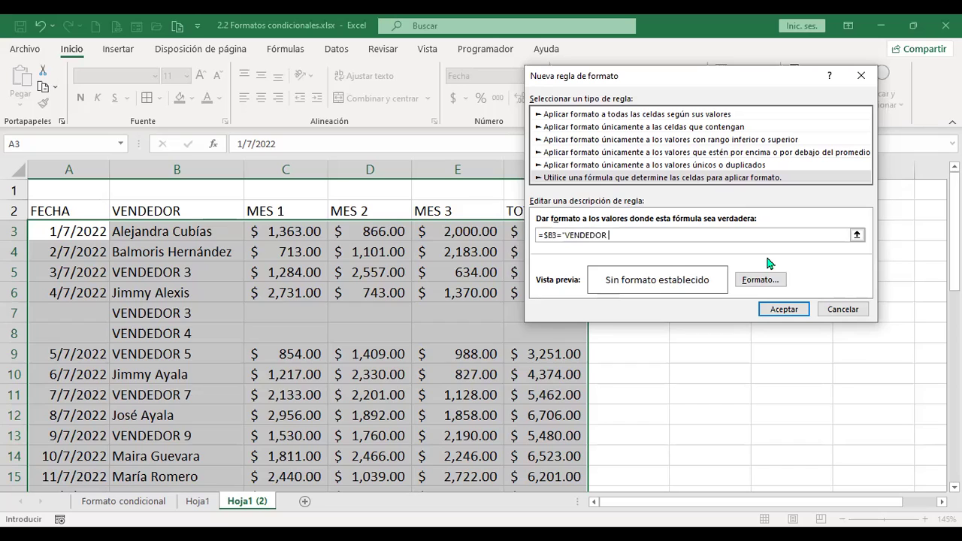
{"action": "type", "text": " 3\""}
{"action": "left_click", "coordinate": [609, 237]}
Set the rule's format to the palest yellow background fill and confirm the rule.
{"action": "left_click", "coordinate": [773, 284]}
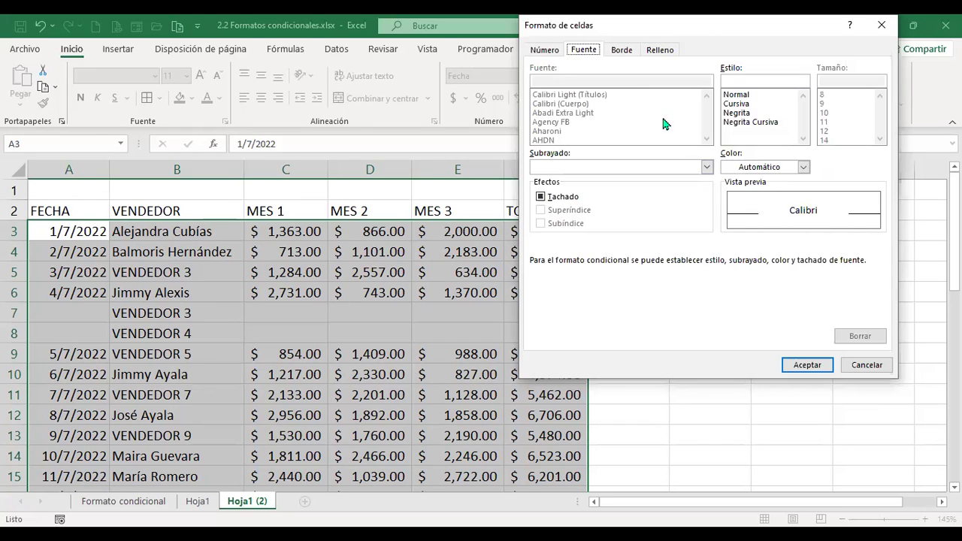
{"action": "left_click", "coordinate": [661, 53]}
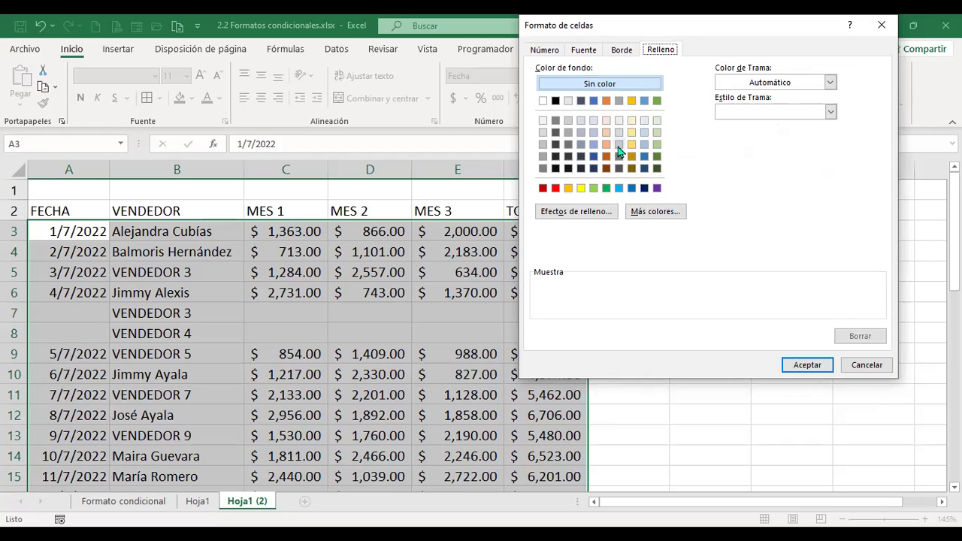
{"action": "left_click", "coordinate": [619, 145]}
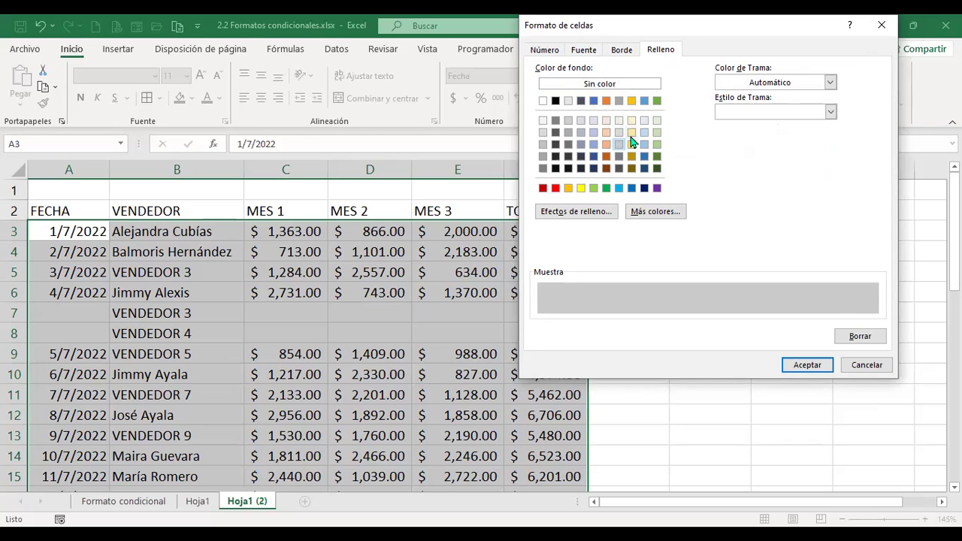
{"action": "left_click", "coordinate": [631, 133]}
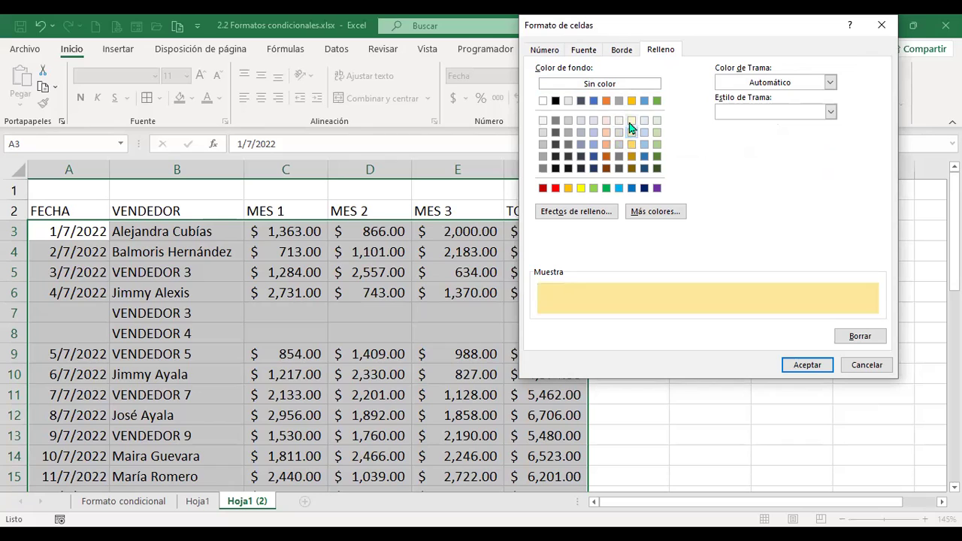
{"action": "left_click", "coordinate": [630, 121]}
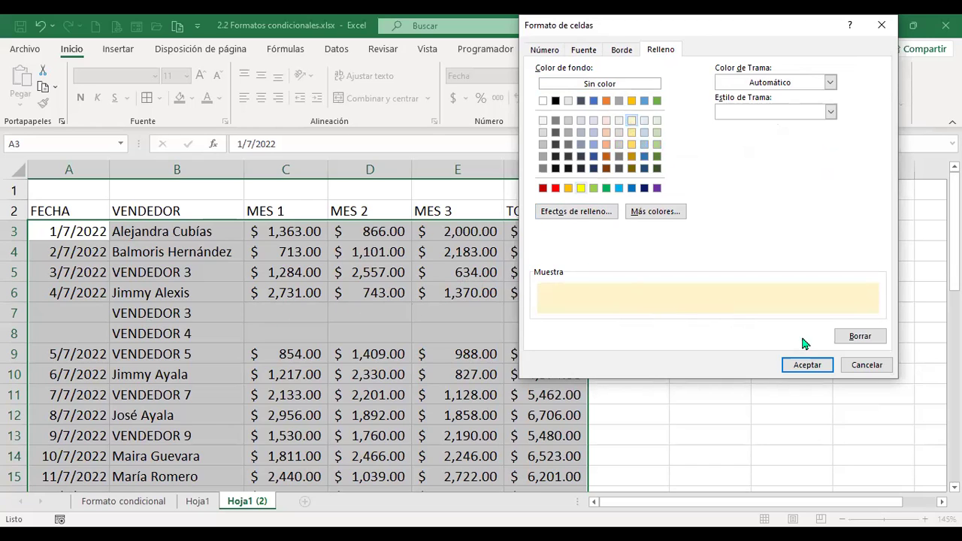
{"action": "left_click", "coordinate": [808, 368]}
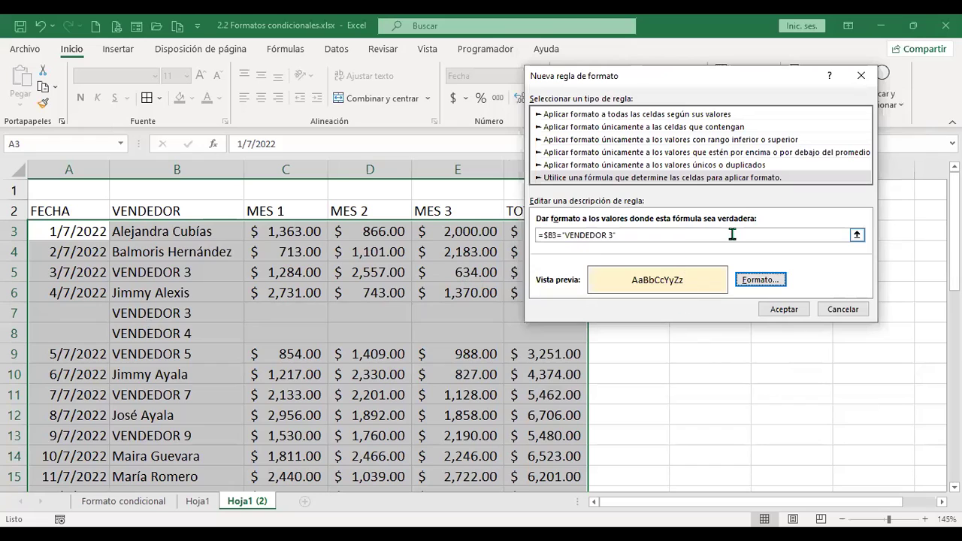
{"action": "left_click", "coordinate": [786, 311]}
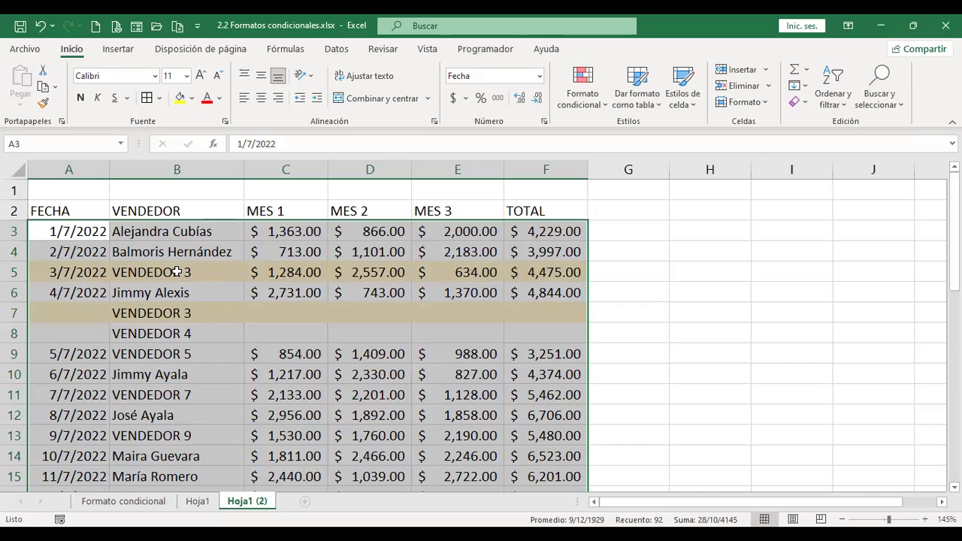
Verify the yellow shading by checking the vendor names in B5, B6, B10, B12 and B19.
{"action": "left_click", "coordinate": [177, 272]}
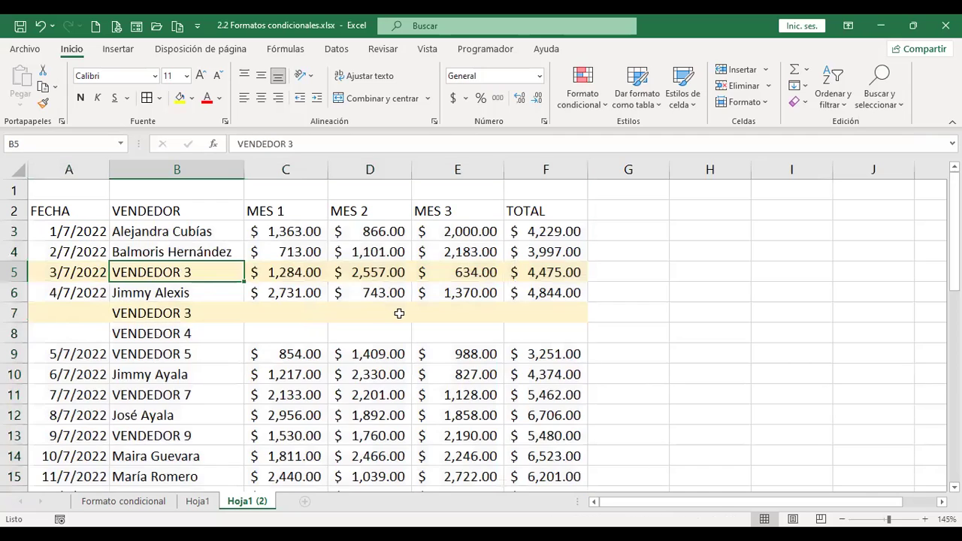
{"action": "left_click", "coordinate": [714, 272]}
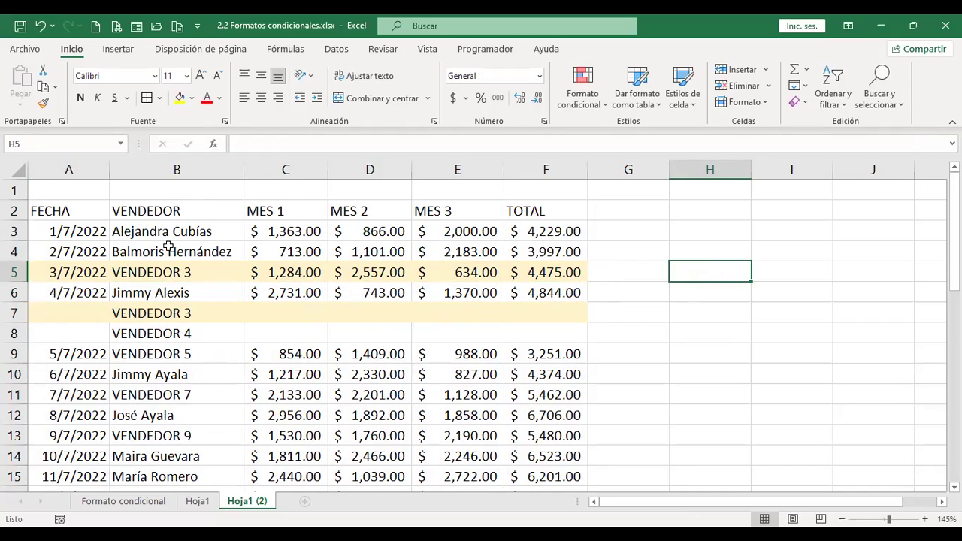
{"action": "left_click", "coordinate": [167, 292]}
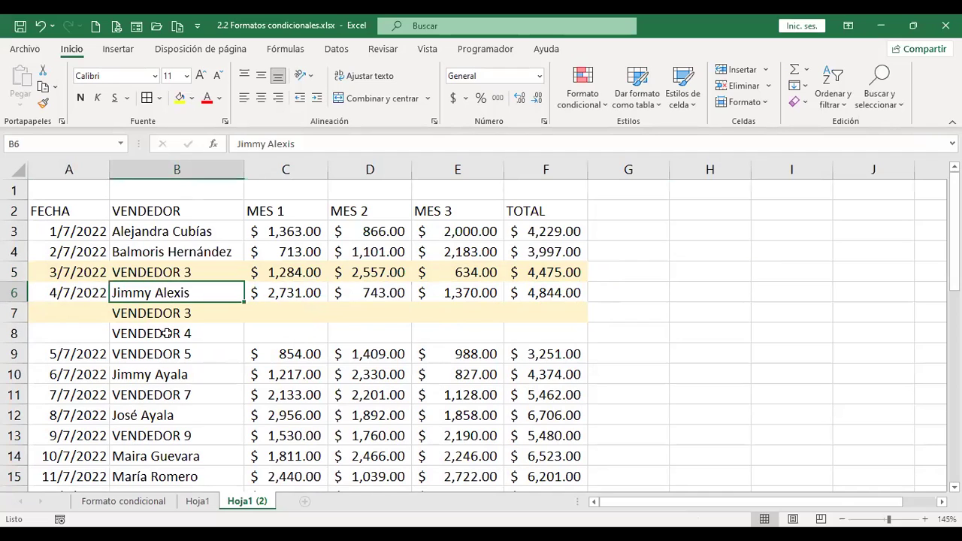
{"action": "left_click", "coordinate": [169, 378]}
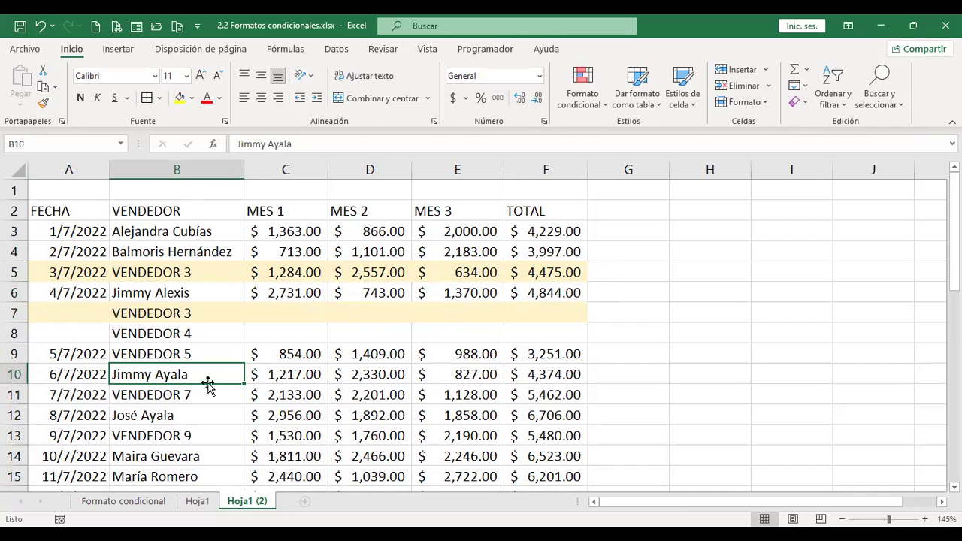
{"action": "left_click", "coordinate": [190, 413]}
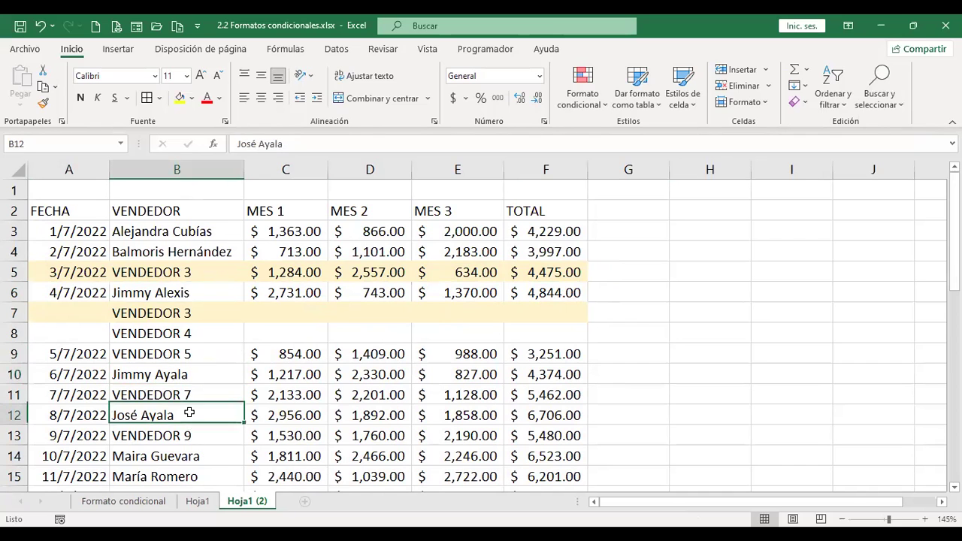
{"action": "scroll", "coordinate": [189, 412], "scroll_direction": "down", "scroll_amount": 1}
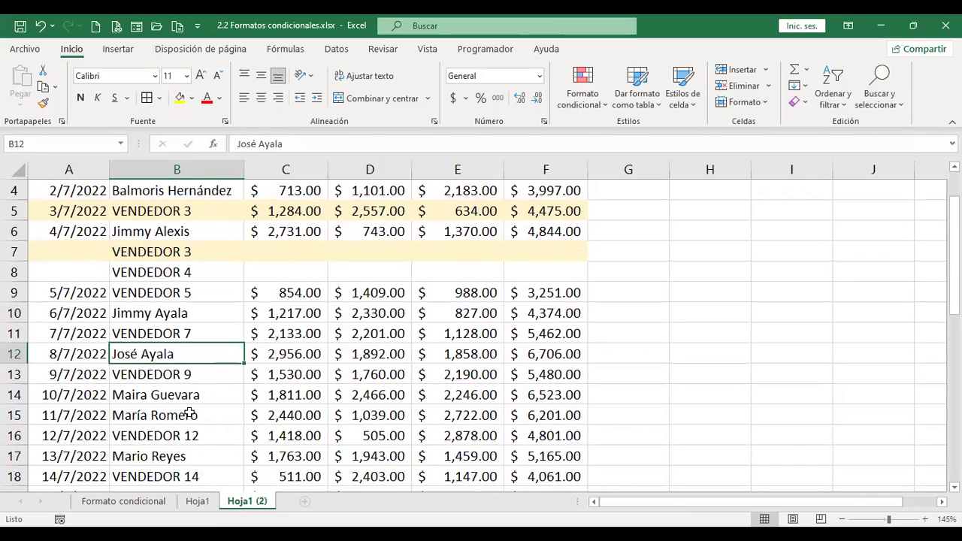
{"action": "scroll", "coordinate": [174, 456], "scroll_direction": "down", "scroll_amount": 2}
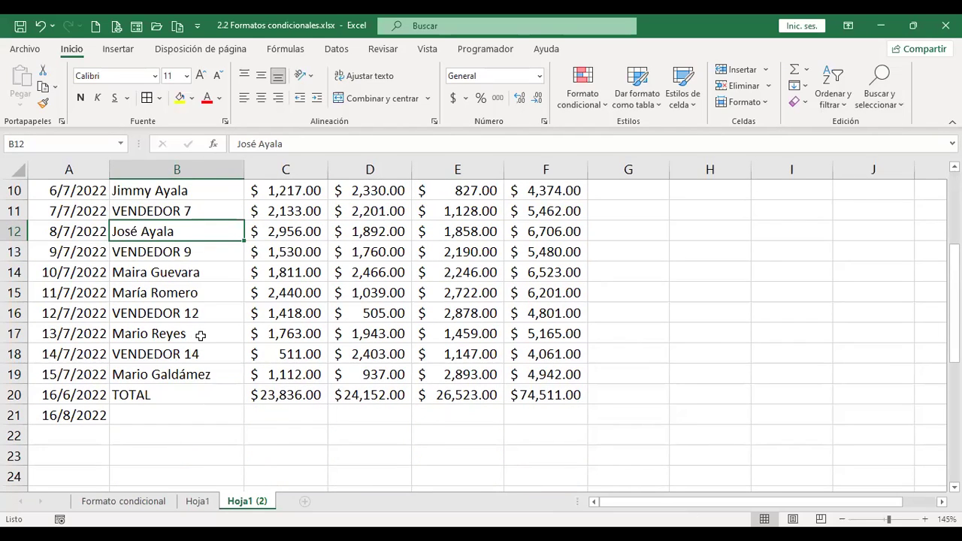
{"action": "left_click", "coordinate": [202, 373]}
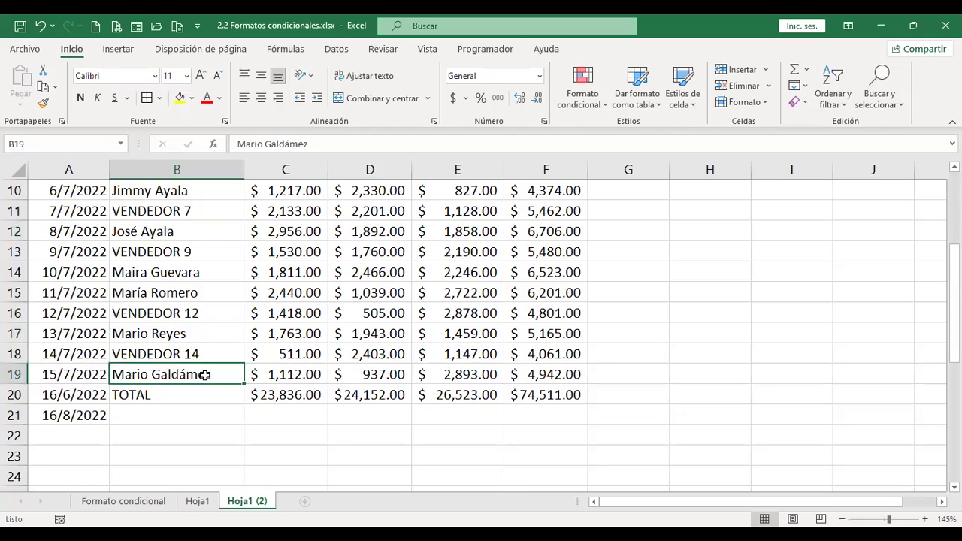
Select the vendor names in B3:B19.
{"action": "scroll", "coordinate": [250, 396], "scroll_direction": "up", "scroll_amount": 3}
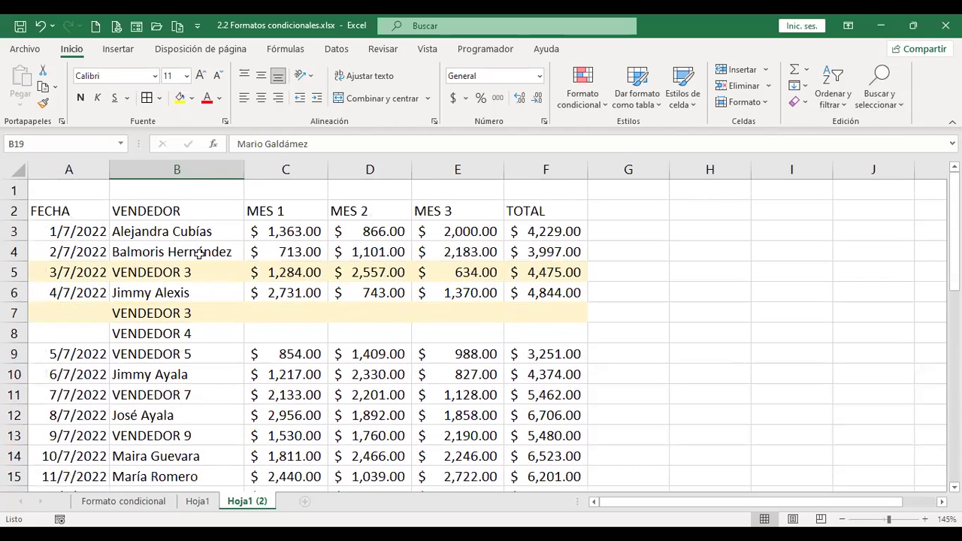
{"action": "left_click_drag", "start_coordinate": [201, 231], "coordinate": [193, 414]}
{"action": "scroll", "coordinate": [193, 416], "scroll_direction": "down", "scroll_amount": 4}
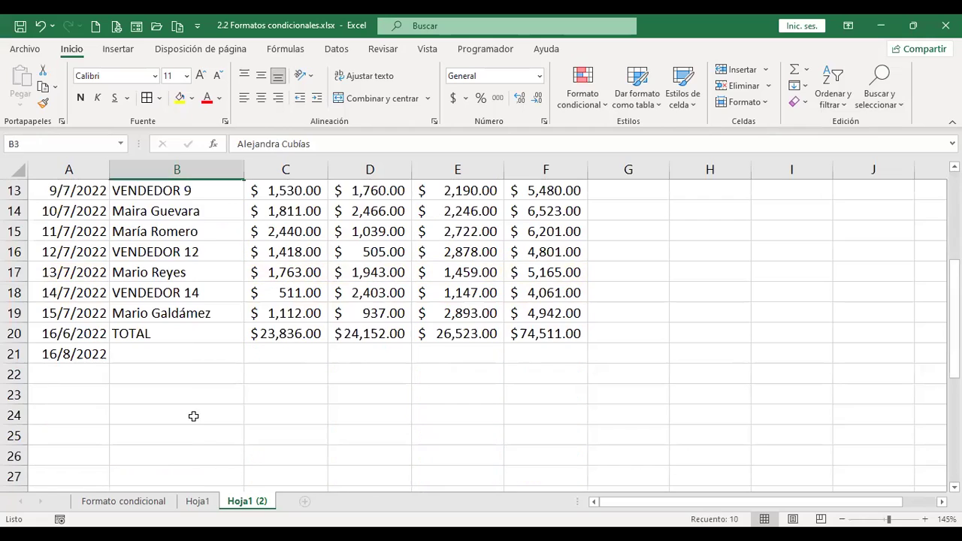
Start a new formula-based conditional formatting rule on the vendor names B3:B19.
{"action": "left_click", "coordinate": [197, 313], "text": "shift"}
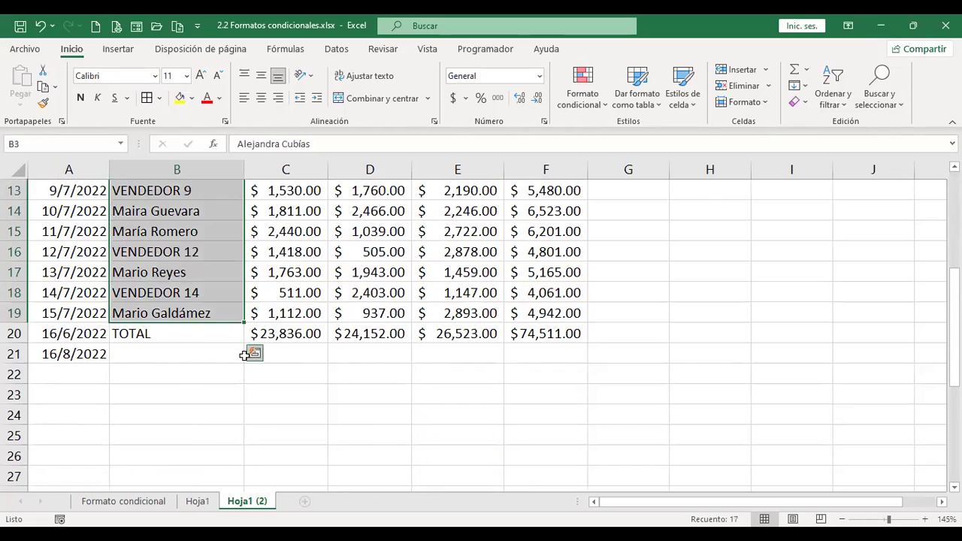
{"action": "scroll", "coordinate": [171, 350], "scroll_direction": "up", "scroll_amount": 4}
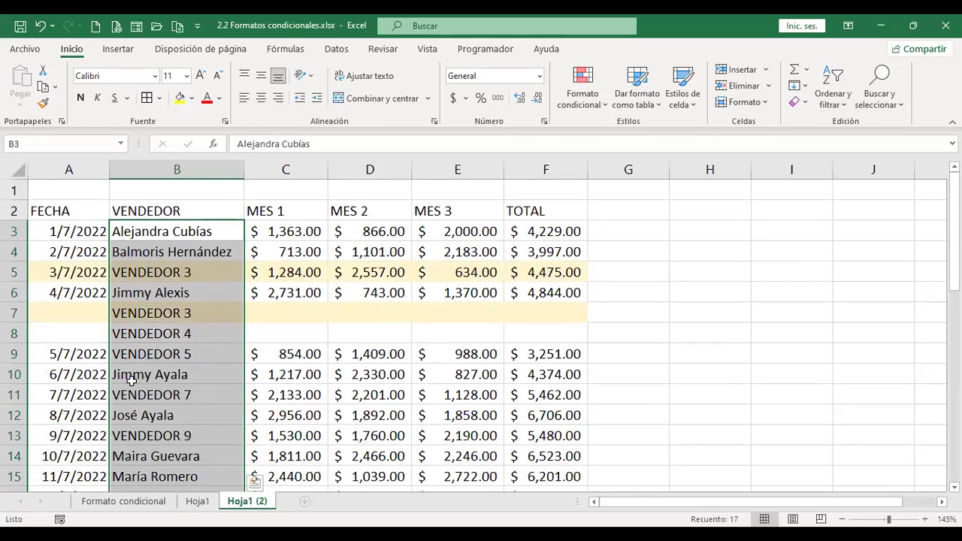
{"action": "left_click", "coordinate": [592, 105]}
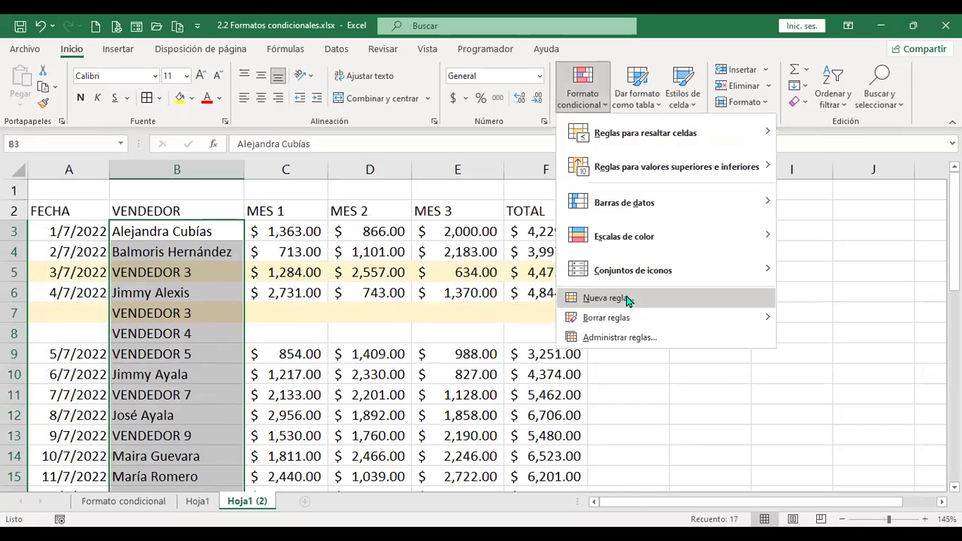
{"action": "left_click", "coordinate": [625, 299]}
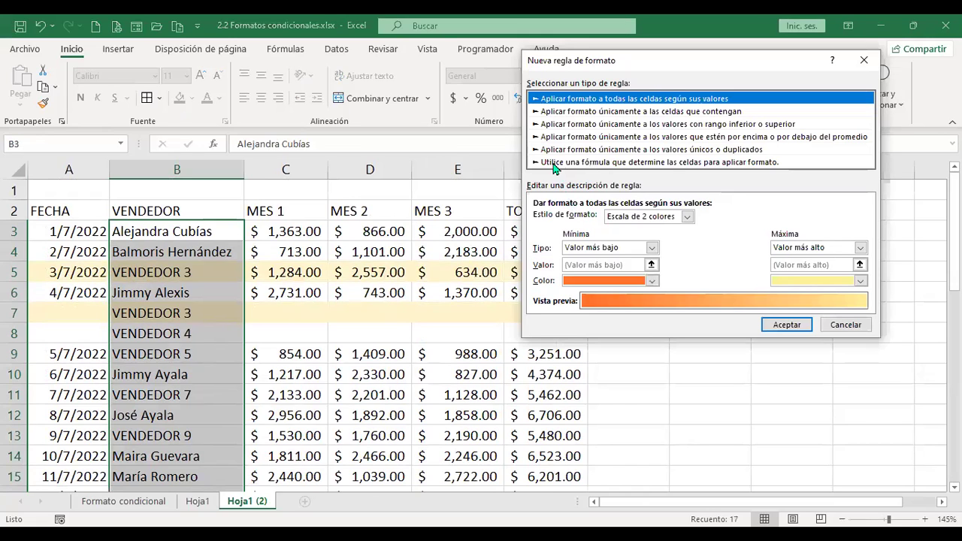
{"action": "left_click", "coordinate": [669, 163]}
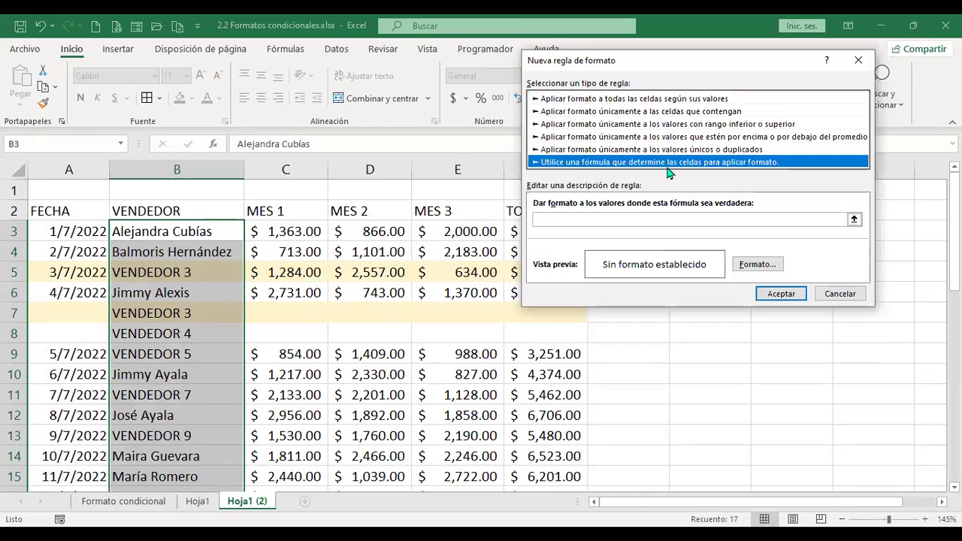
{"action": "left_click", "coordinate": [605, 219]}
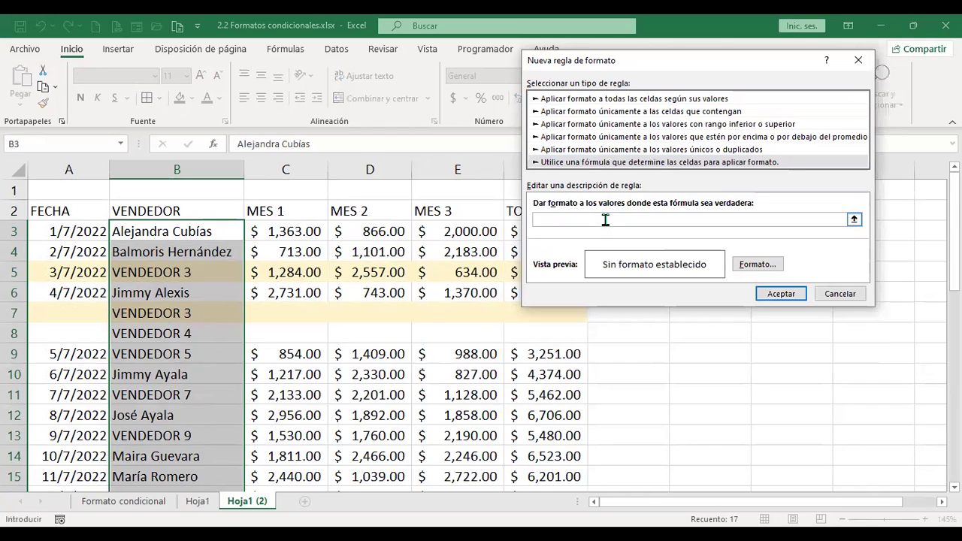
Enter the rule formula =$B3="mario" with a relative row reference.
{"action": "type", "text": "="}
{"action": "left_click", "coordinate": [204, 232]}
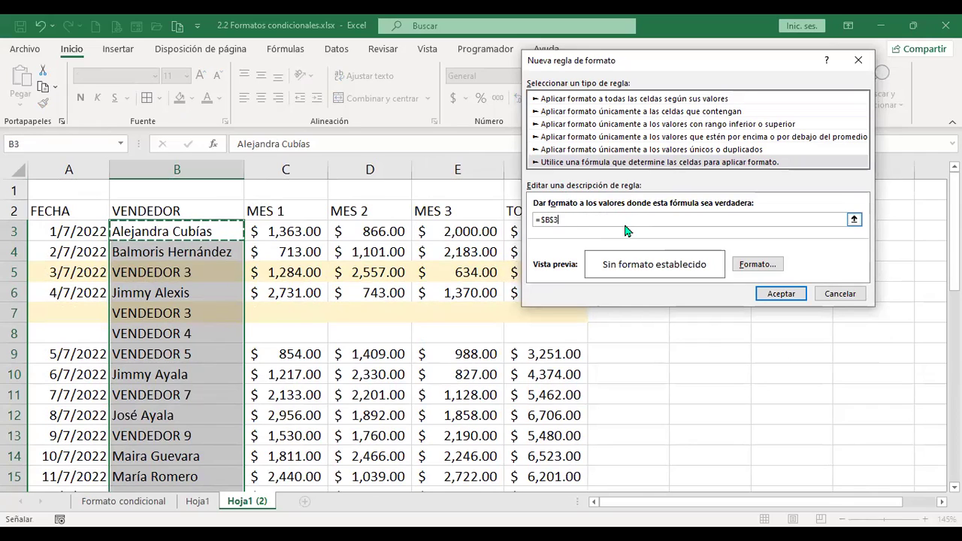
{"action": "key", "text": "BackSpace"}
{"action": "key", "text": "BackSpace"}
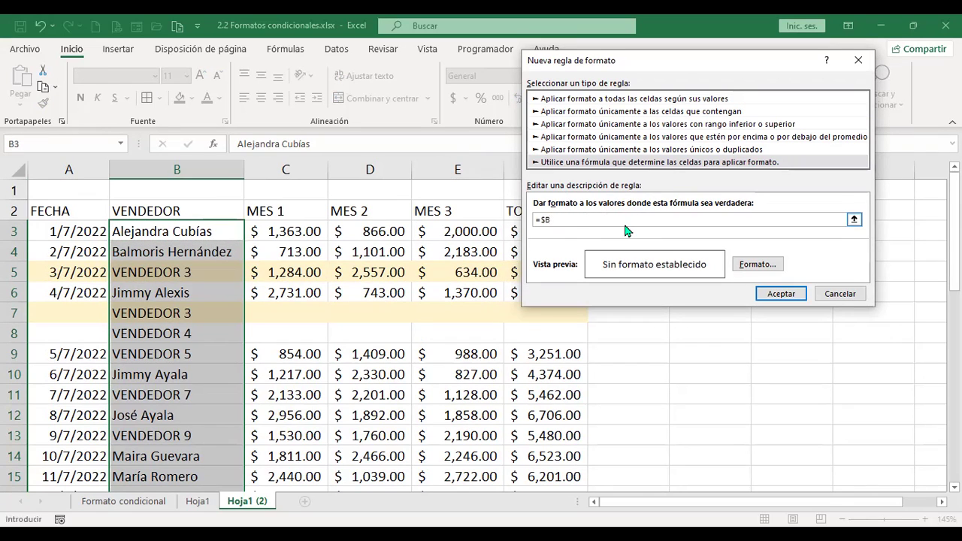
{"action": "type", "text": "3"}
{"action": "type", "text": "=\"mario"}
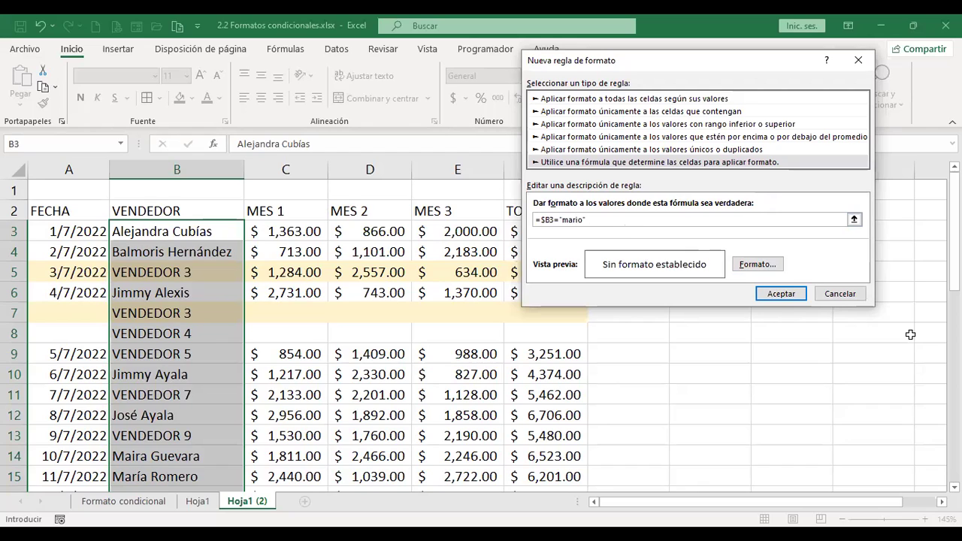
Give the rule a light green fill and create it.
{"action": "left_click", "coordinate": [773, 267]}
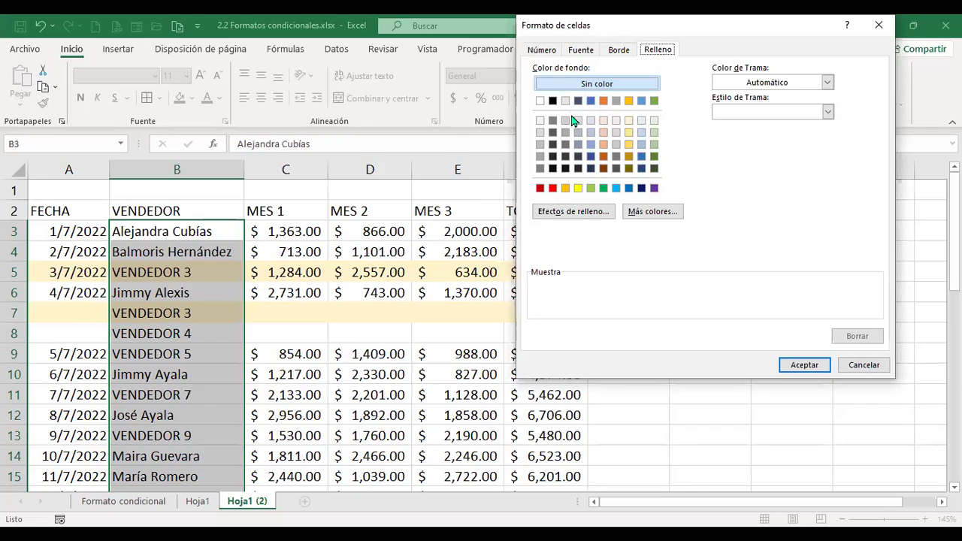
{"action": "left_click", "coordinate": [590, 190]}
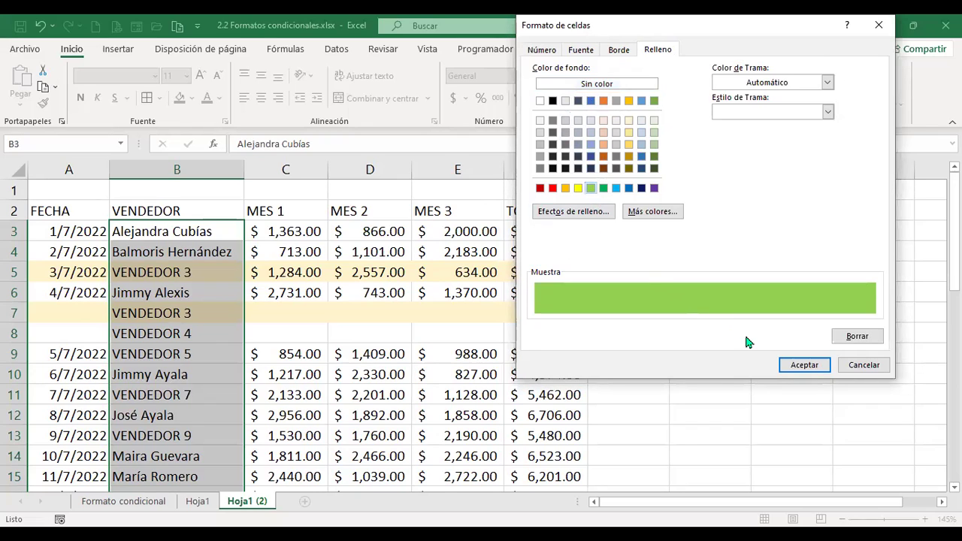
{"action": "left_click", "coordinate": [793, 366]}
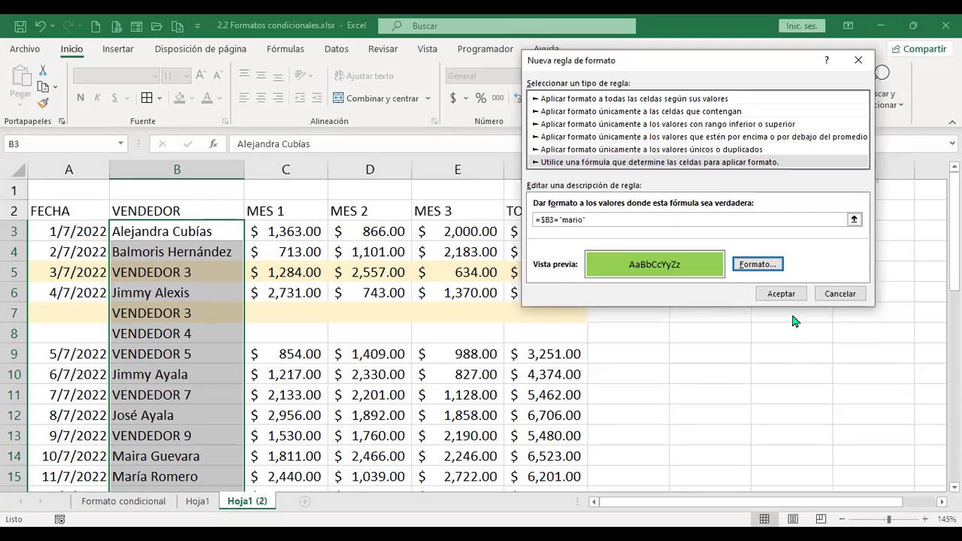
{"action": "left_click", "coordinate": [794, 295]}
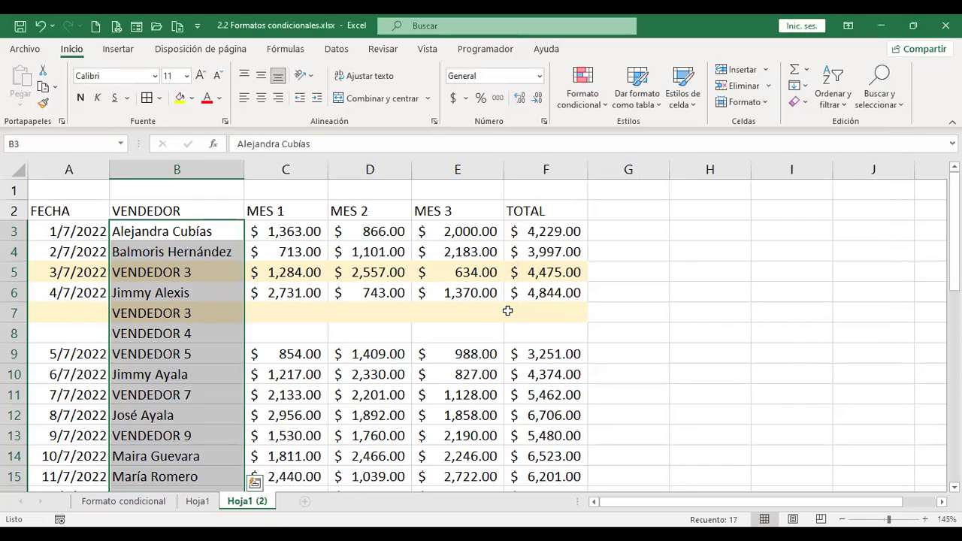
{"action": "scroll", "coordinate": [507, 311], "scroll_direction": "down", "scroll_amount": 4}
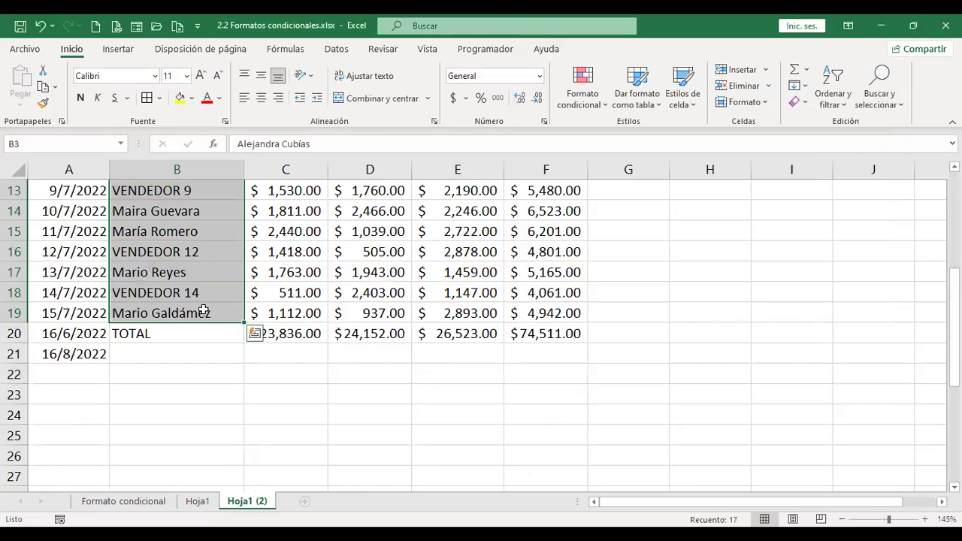
{"action": "scroll", "coordinate": [212, 340], "scroll_direction": "up", "scroll_amount": 2}
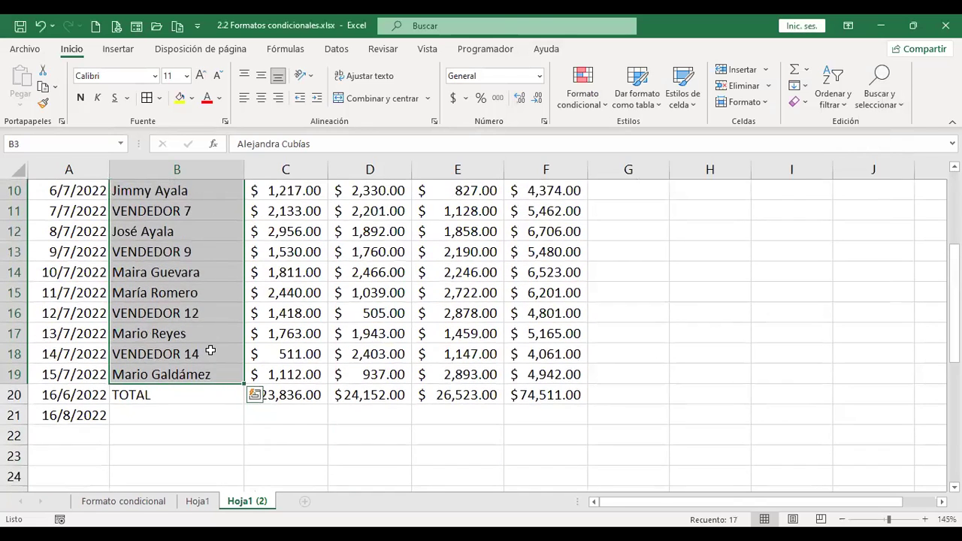
{"action": "scroll", "coordinate": [185, 376], "scroll_direction": "up", "scroll_amount": 1}
{"action": "scroll", "coordinate": [193, 402], "scroll_direction": "down", "scroll_amount": 1}
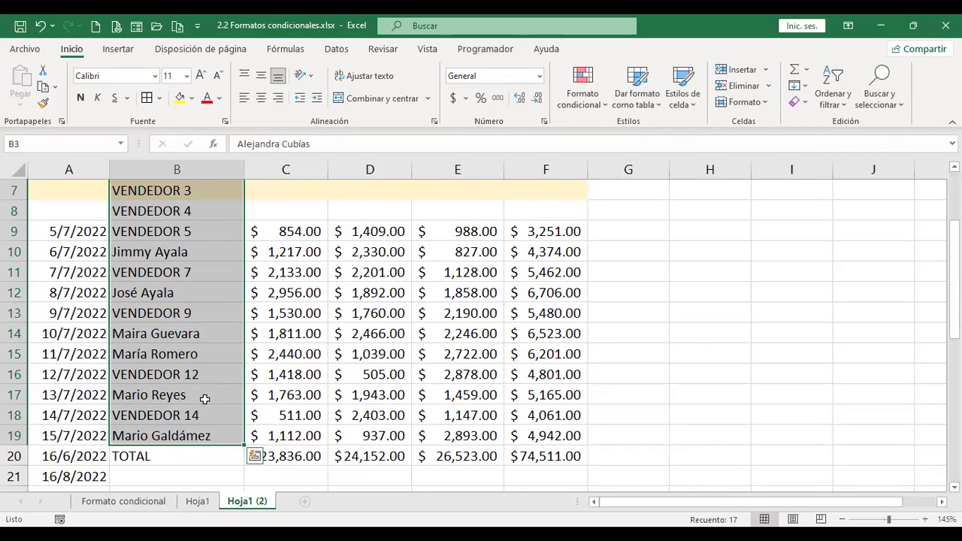
{"action": "scroll", "coordinate": [205, 399], "scroll_direction": "up", "scroll_amount": 2}
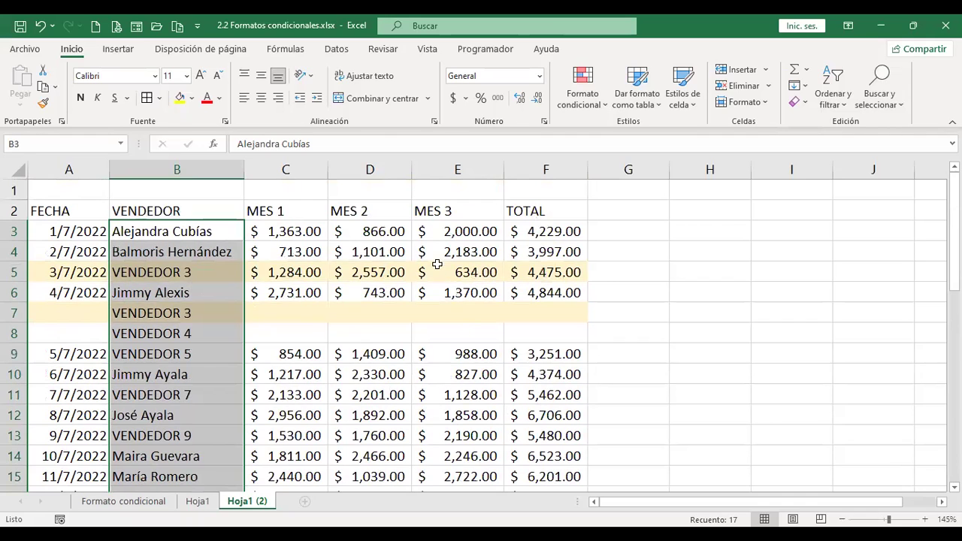
Select the TOTAL cells F3:F19.
{"action": "left_click_drag", "start_coordinate": [541, 231], "coordinate": [543, 328]}
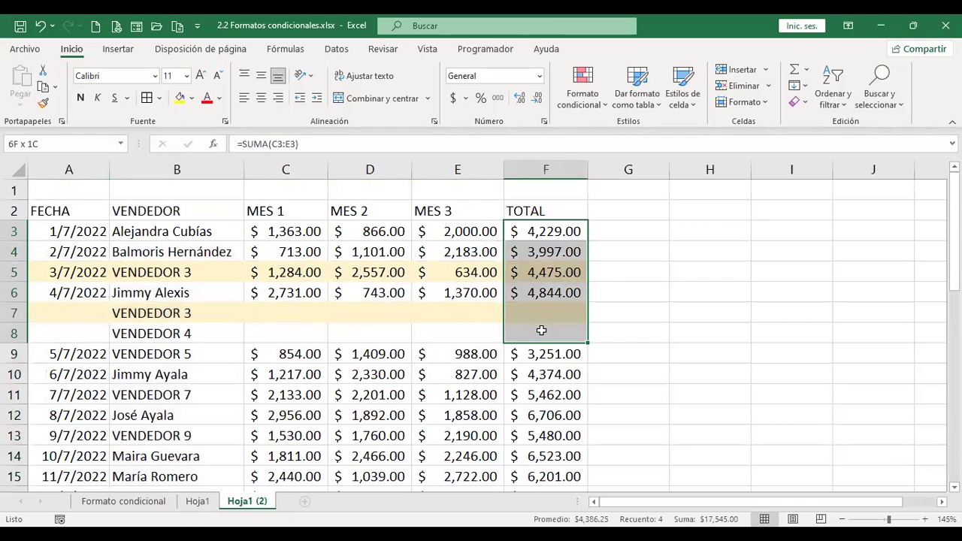
{"action": "scroll", "coordinate": [554, 384], "scroll_direction": "down", "scroll_amount": 3}
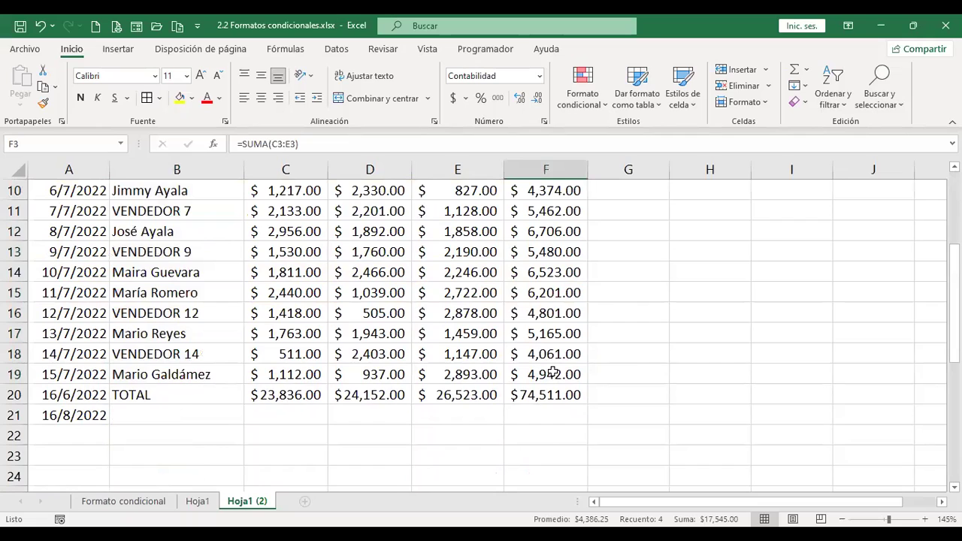
{"action": "left_click", "coordinate": [553, 373], "text": "shift"}
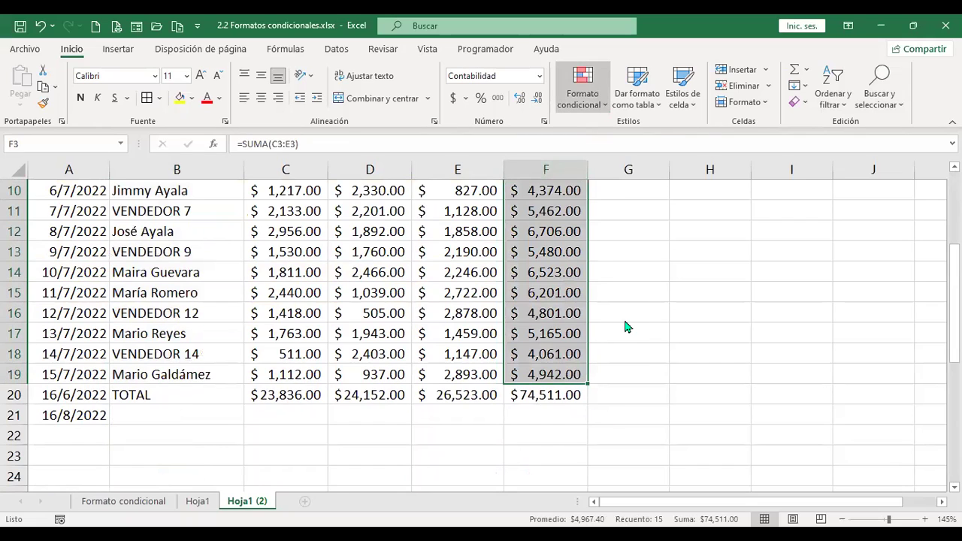
Open Administrar reglas and inspect the VENDEDOR 3 rule's range =$A$3:$F$19.
{"action": "key", "text": "alt+o"}
{"action": "key", "text": "f"}
{"action": "key", "text": "c"}
{"action": "mouse_move", "coordinate": [624, 324]}
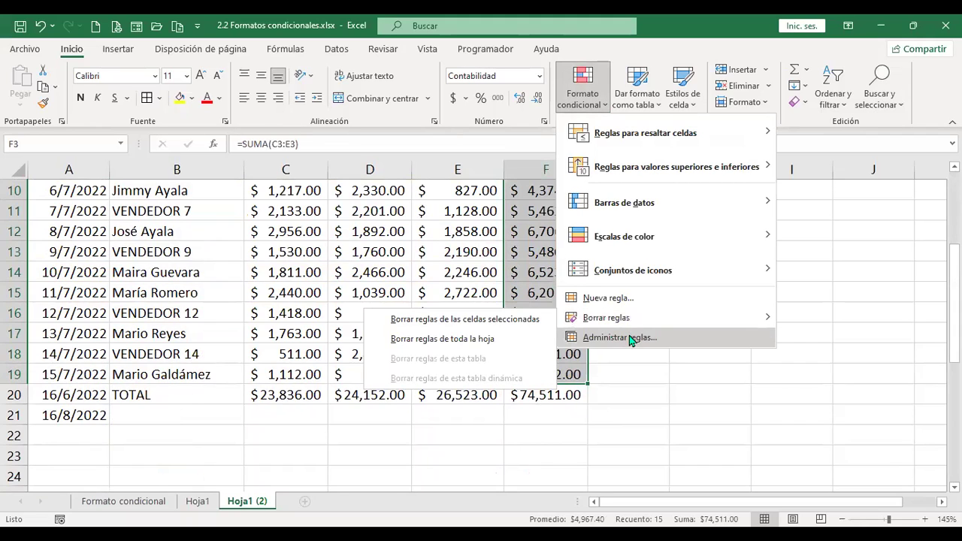
{"action": "left_click", "coordinate": [619, 337]}
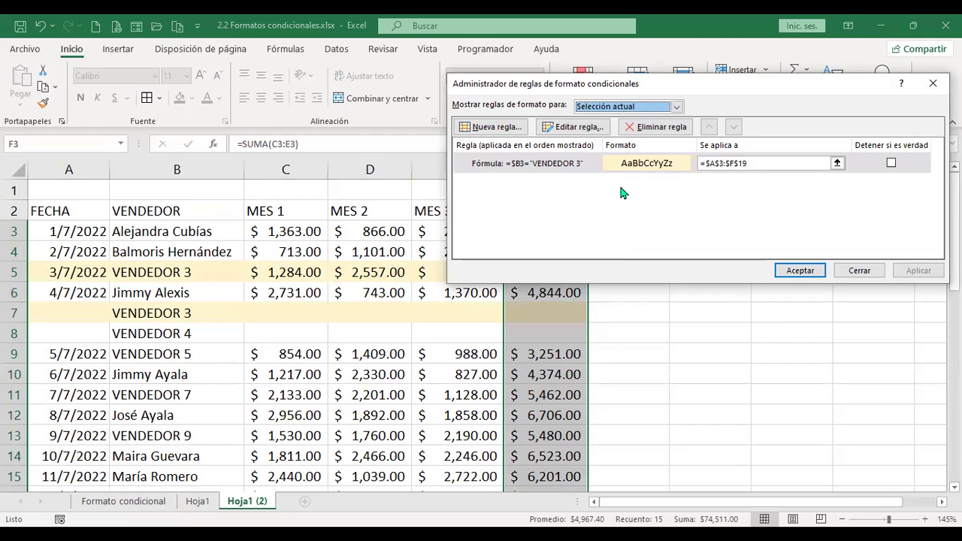
{"action": "left_click", "coordinate": [772, 162]}
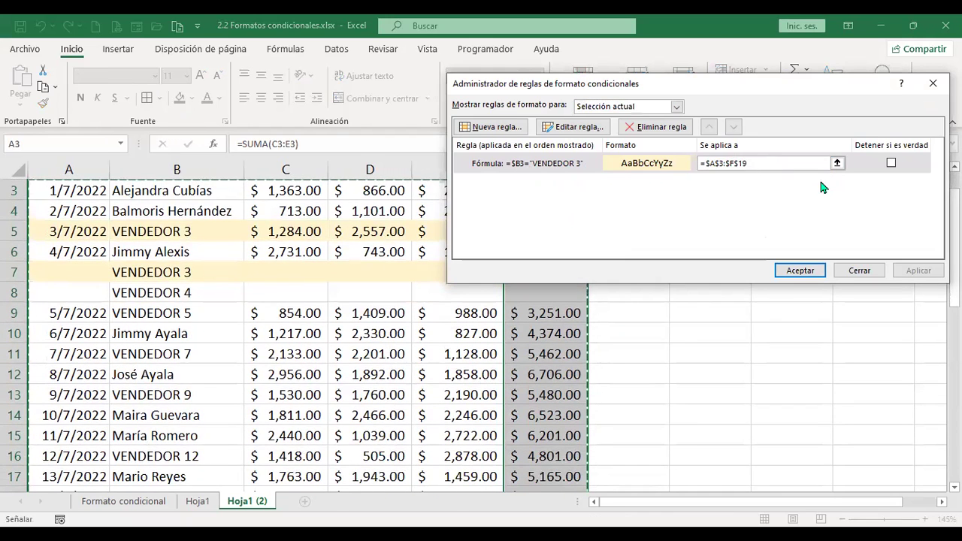
Close the rules manager and start a new formula-based rule for the TOTAL cells.
{"action": "left_click", "coordinate": [869, 271]}
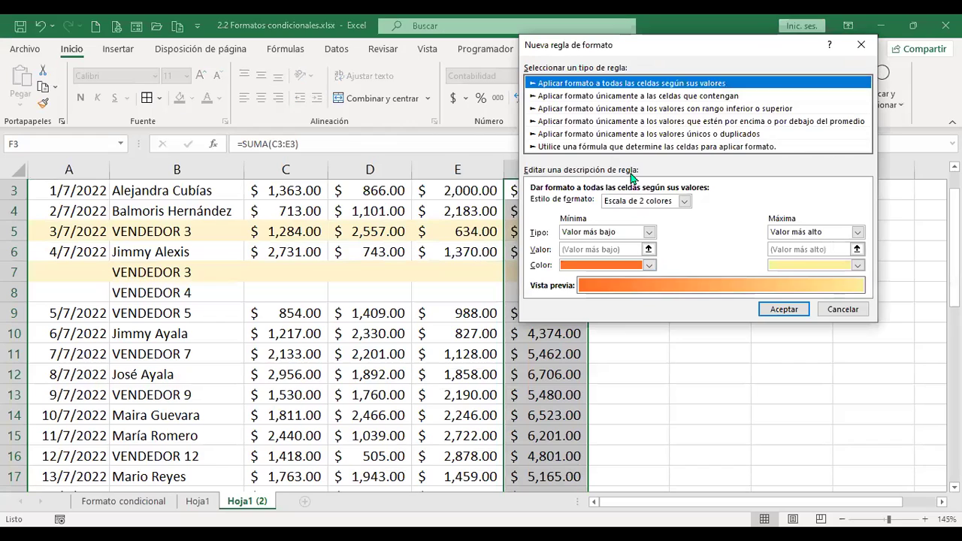
{"action": "left_click", "coordinate": [631, 147]}
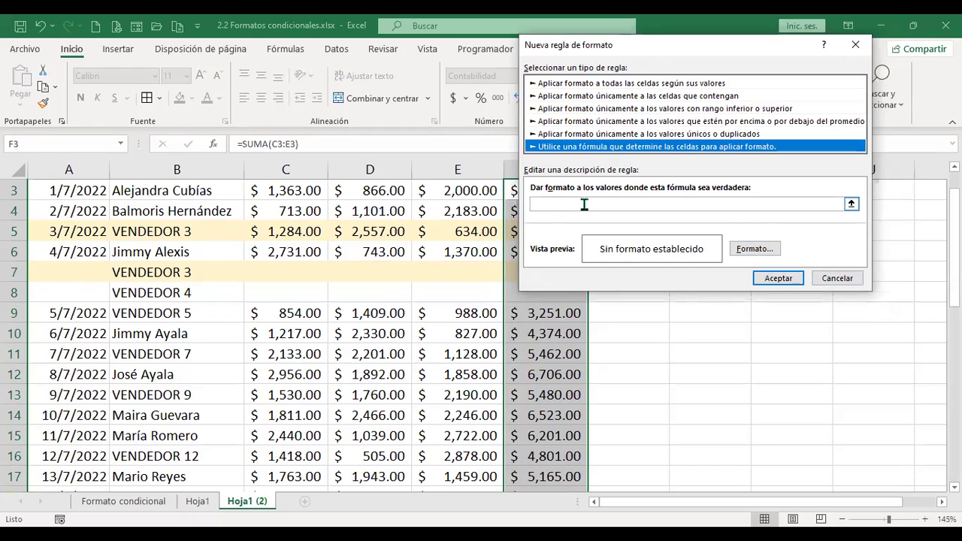
{"action": "left_click", "coordinate": [665, 203]}
Enter the formula =$F3>4000 with a relative row and confirm the rule without a format.
{"action": "type", "text": "="}
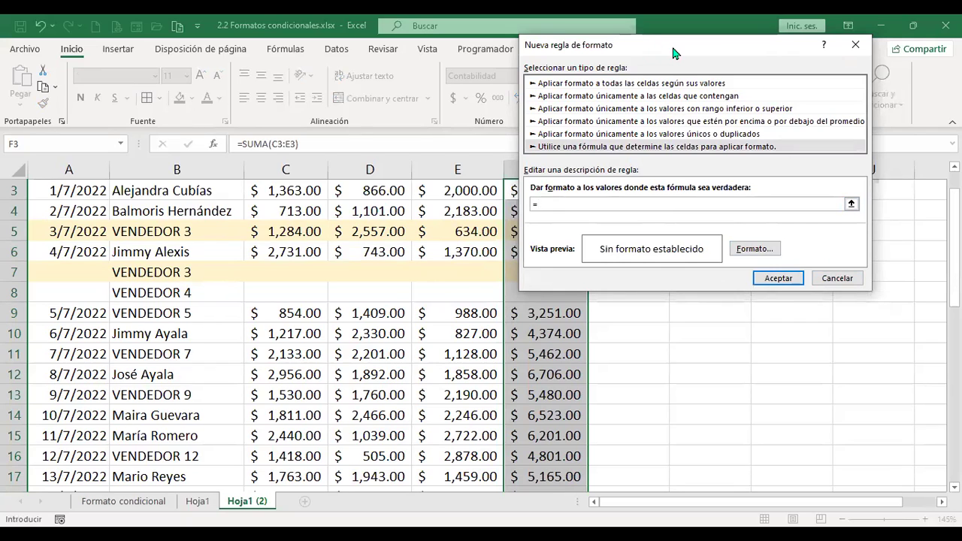
{"action": "left_click_drag", "start_coordinate": [674, 53], "coordinate": [711, 55]}
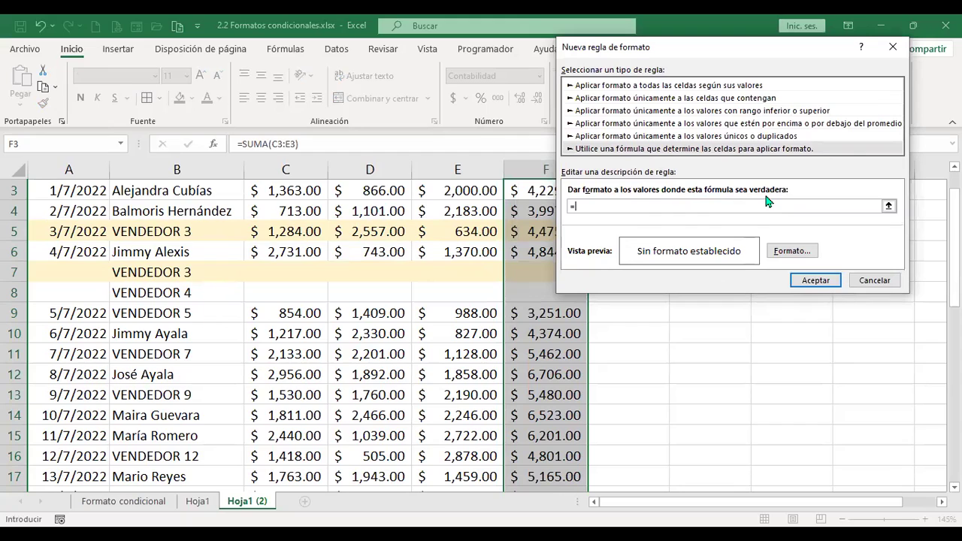
{"action": "left_click", "coordinate": [532, 190]}
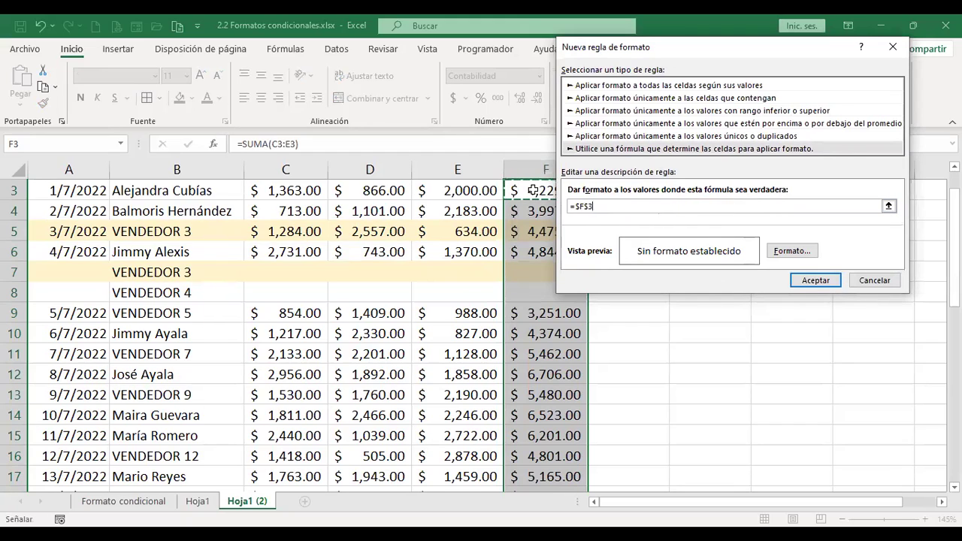
{"action": "key", "text": "BackSpace"}
{"action": "key", "text": "BackSpace"}
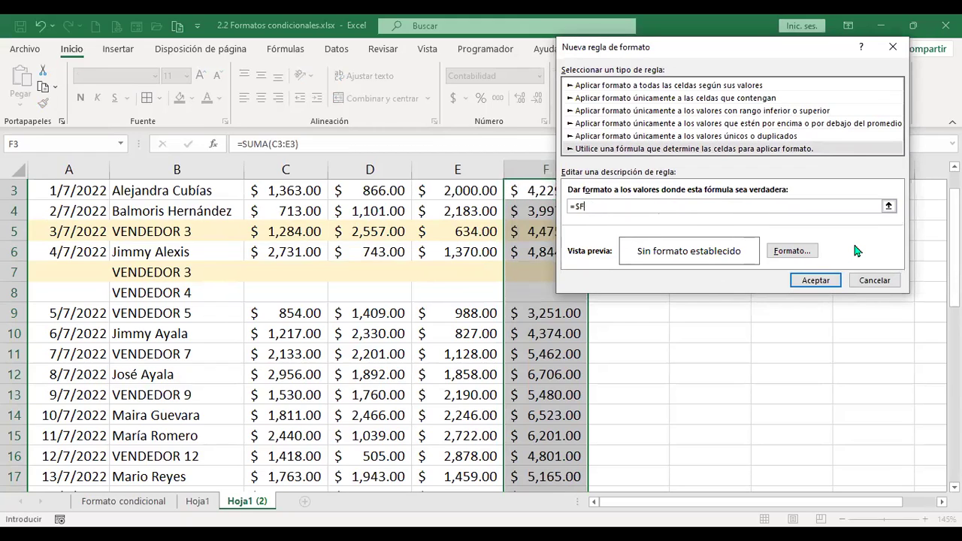
{"action": "type", "text": "3"}
{"action": "type", "text": ">4000"}
{"action": "left_click", "coordinate": [826, 280]}
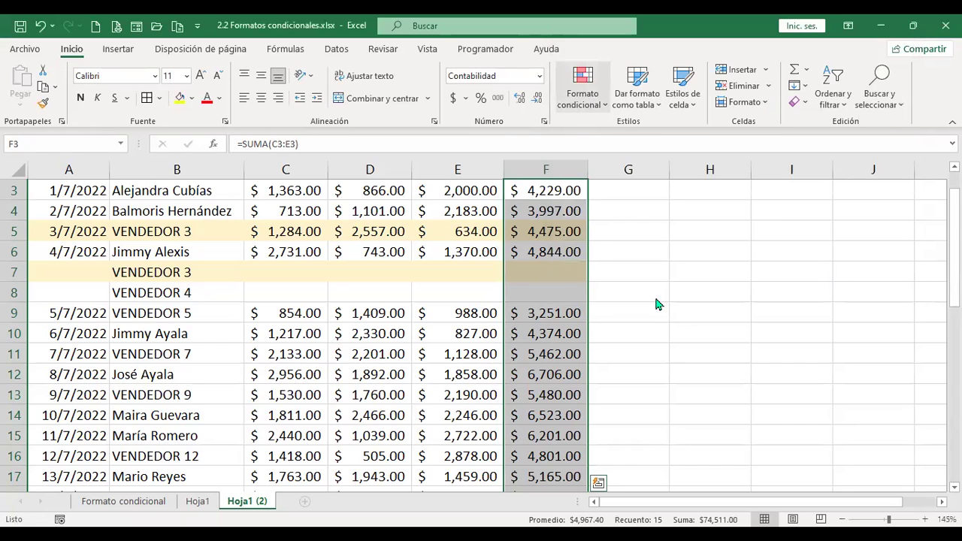
{"action": "key", "text": "alt+o"}
In Administrar reglas, give the =$F3>4000 rule a light blue fill and apply it.
{"action": "key", "text": "l"}
{"action": "left_click", "coordinate": [656, 337]}
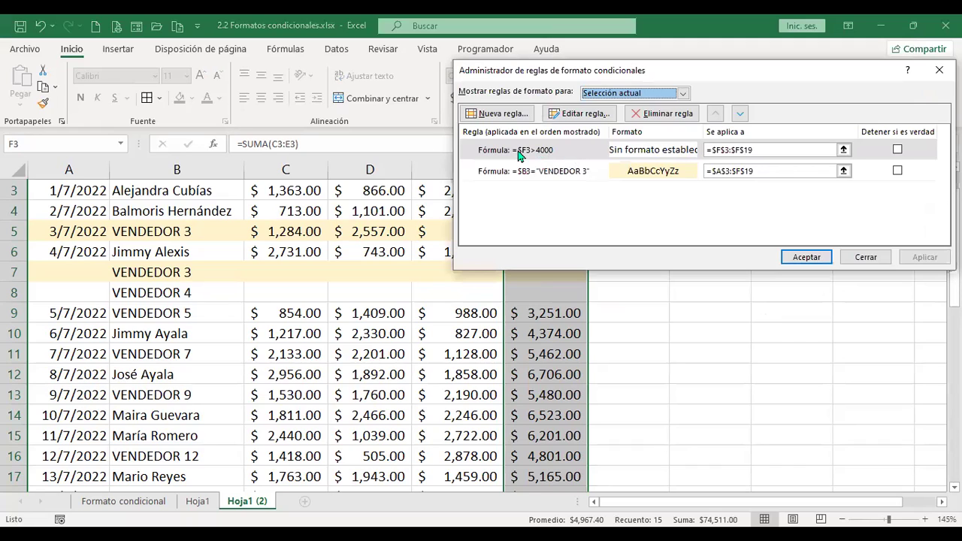
{"action": "left_click", "coordinate": [657, 153]}
{"action": "double_click", "coordinate": [657, 153]}
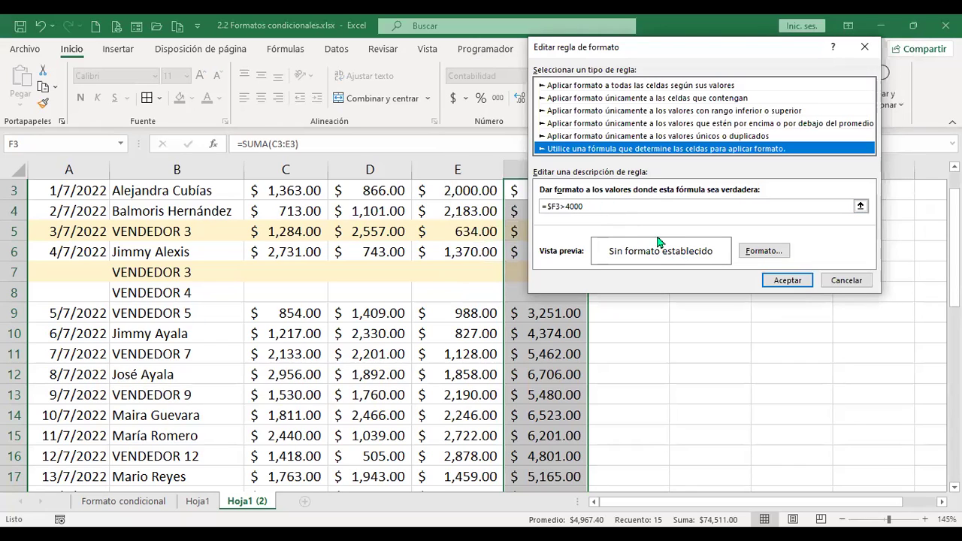
{"action": "left_click", "coordinate": [761, 253]}
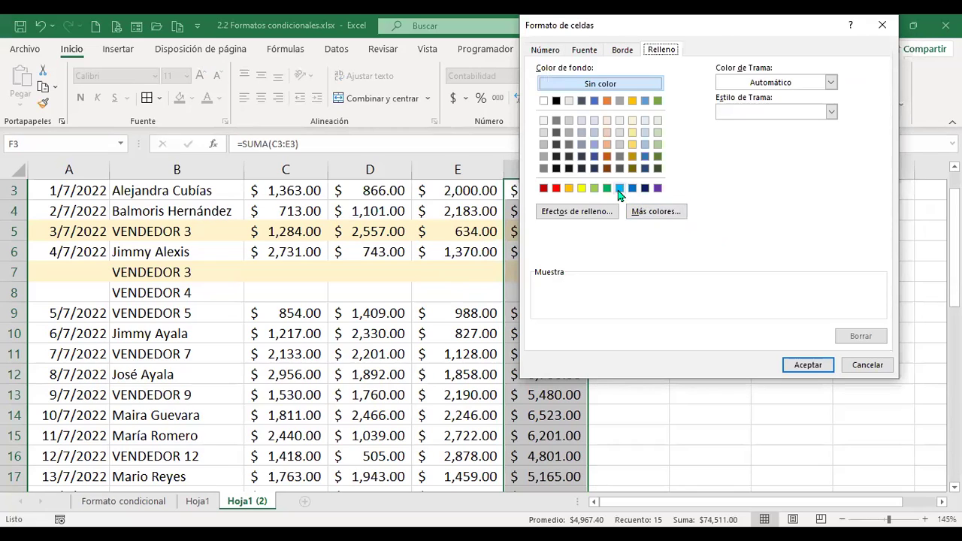
{"action": "left_click", "coordinate": [618, 188]}
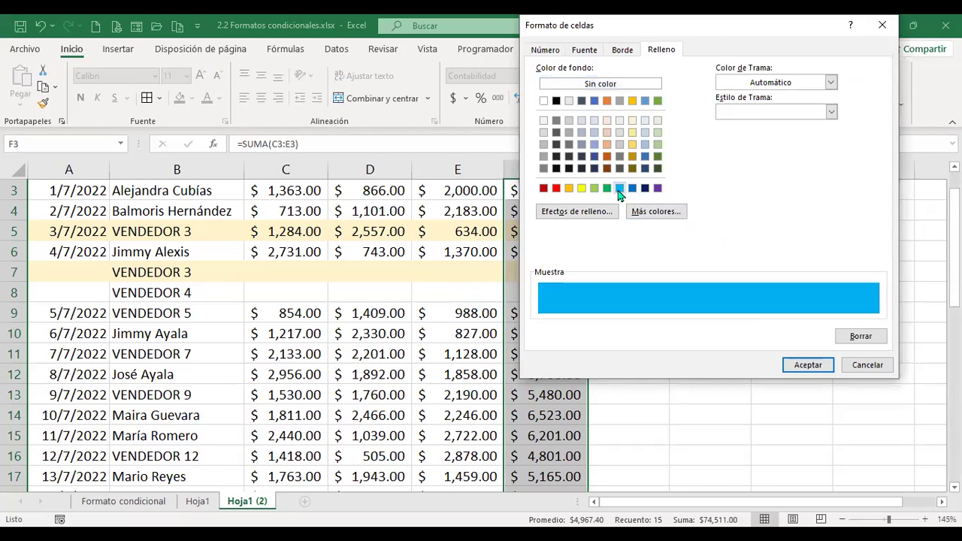
{"action": "left_click", "coordinate": [809, 365]}
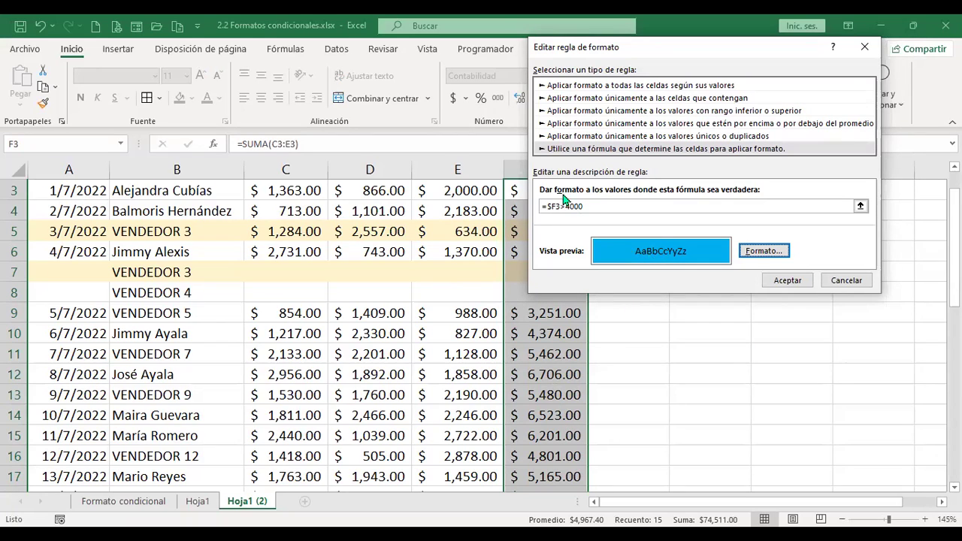
{"action": "left_click", "coordinate": [798, 281]}
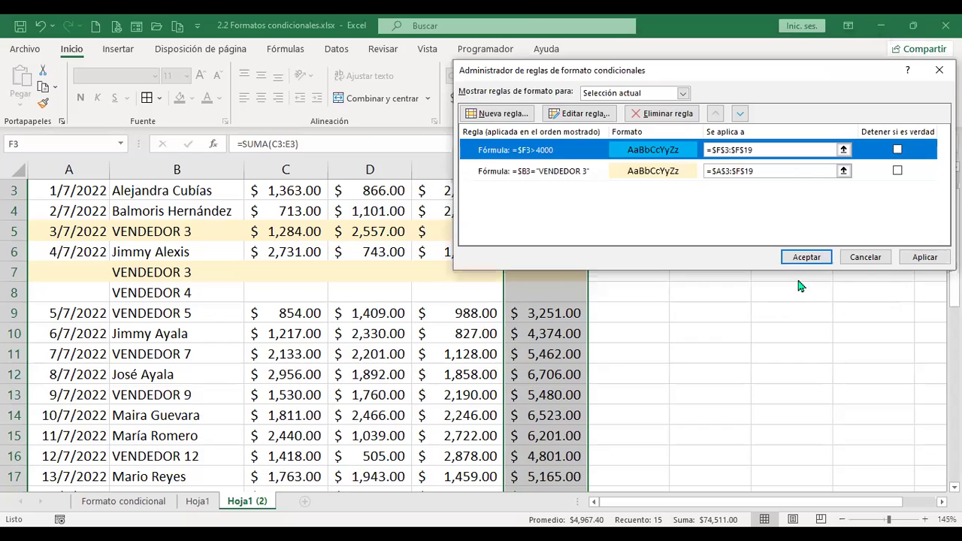
{"action": "left_click", "coordinate": [810, 262]}
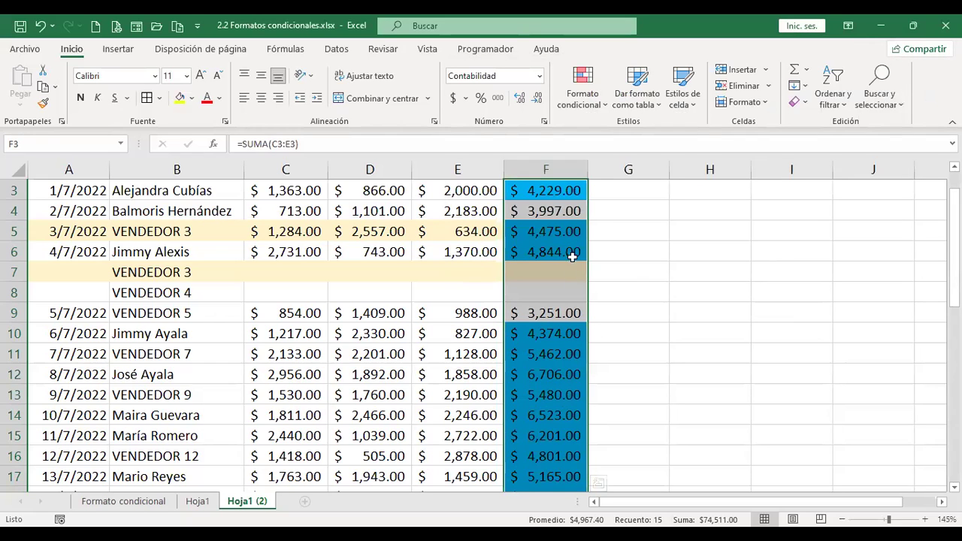
{"action": "scroll", "coordinate": [596, 481], "scroll_direction": "down", "scroll_amount": 2}
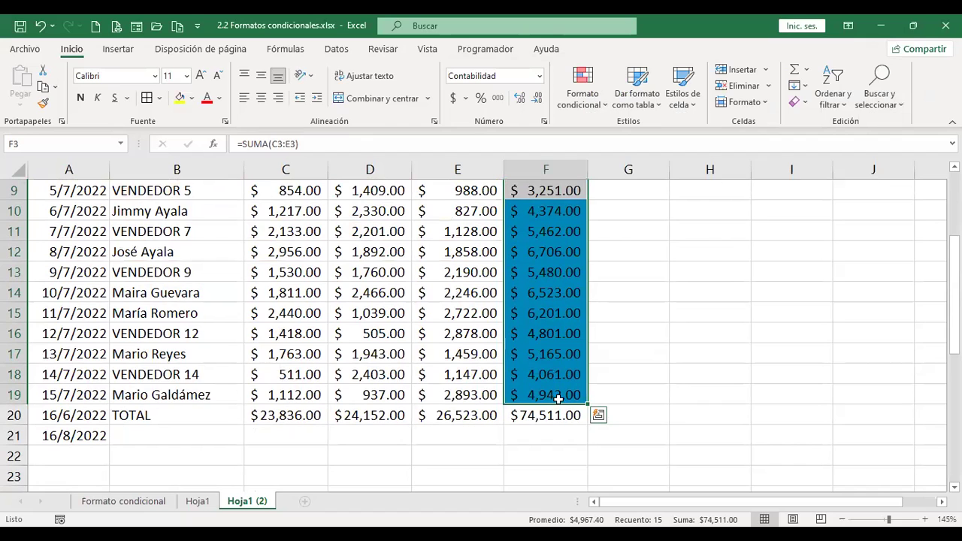
{"action": "scroll", "coordinate": [580, 359], "scroll_direction": "up", "scroll_amount": 1}
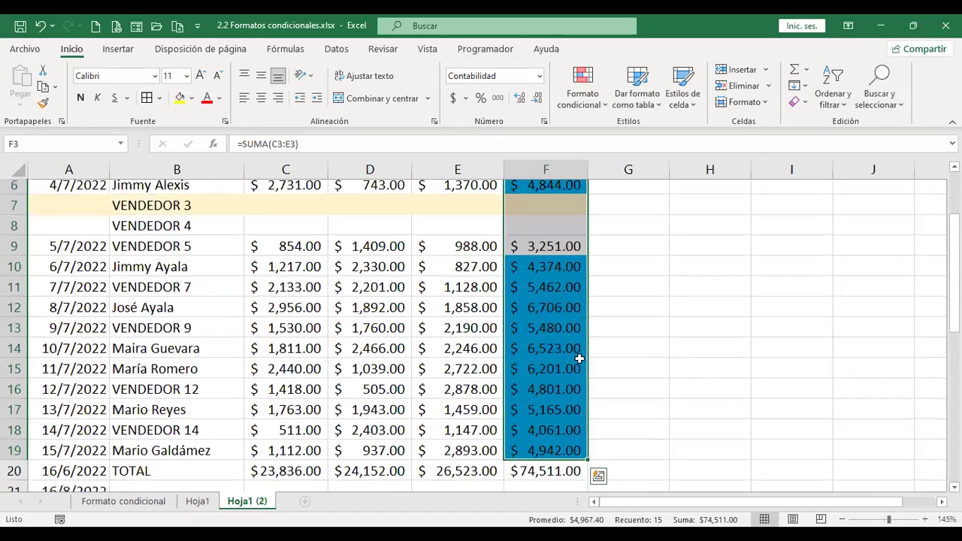
{"action": "scroll", "coordinate": [579, 359], "scroll_direction": "up", "scroll_amount": 2}
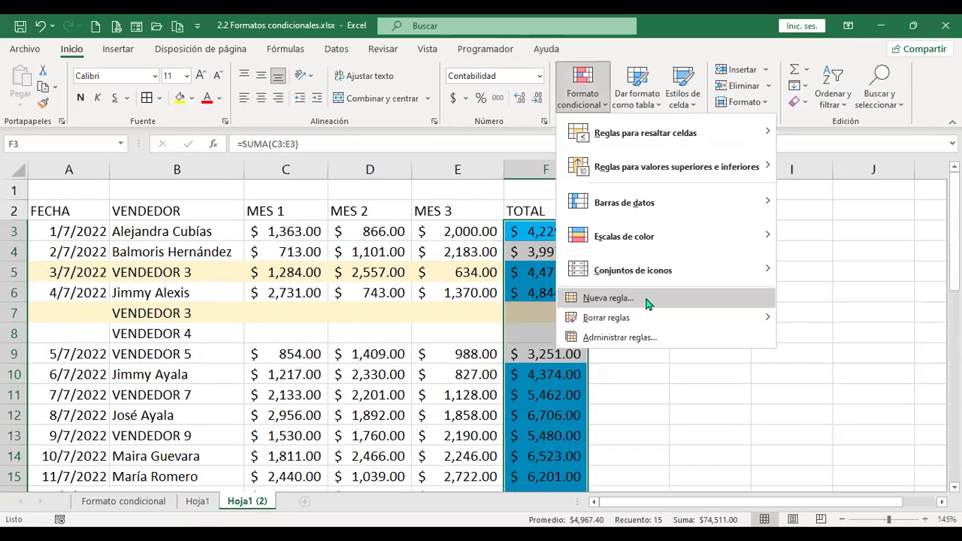
{"action": "left_click", "coordinate": [764, 406]}
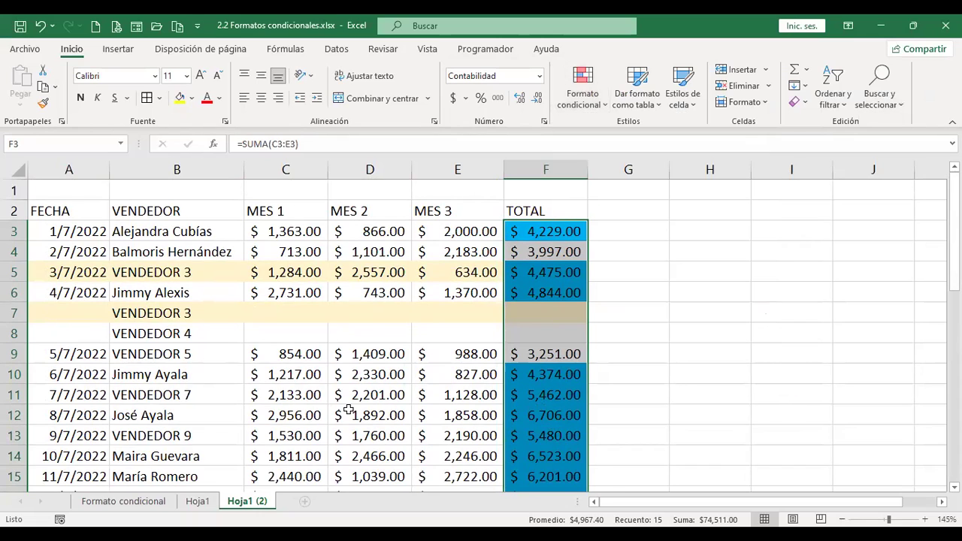